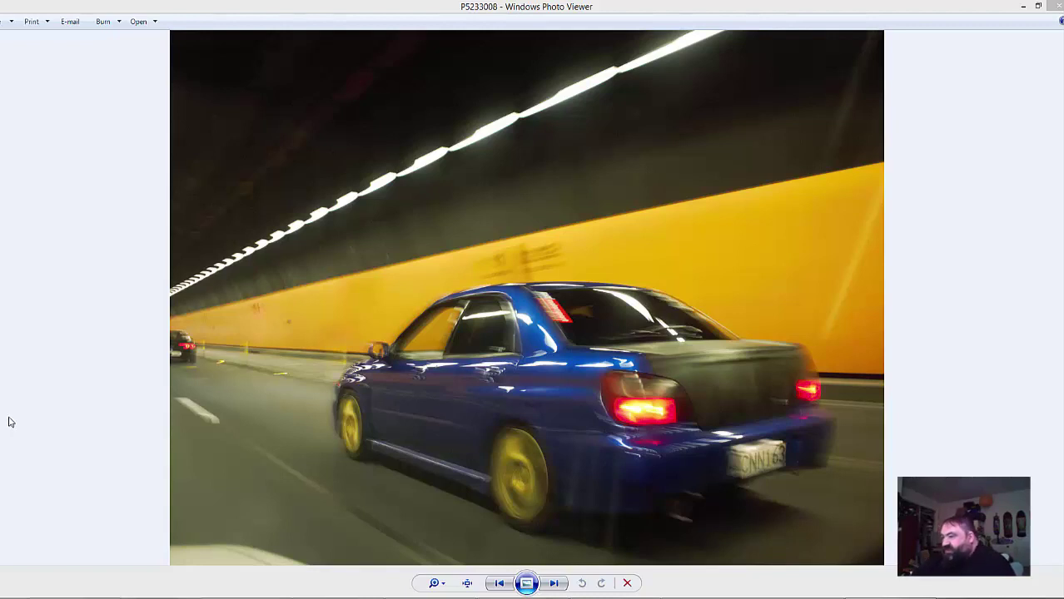
# Step: Open the tunnel car photo P5233008 in Adobe Photoshop CS6 for raw processing
pyautogui.rightClick(594, 368)
pyautogui.moveTo(655, 381)
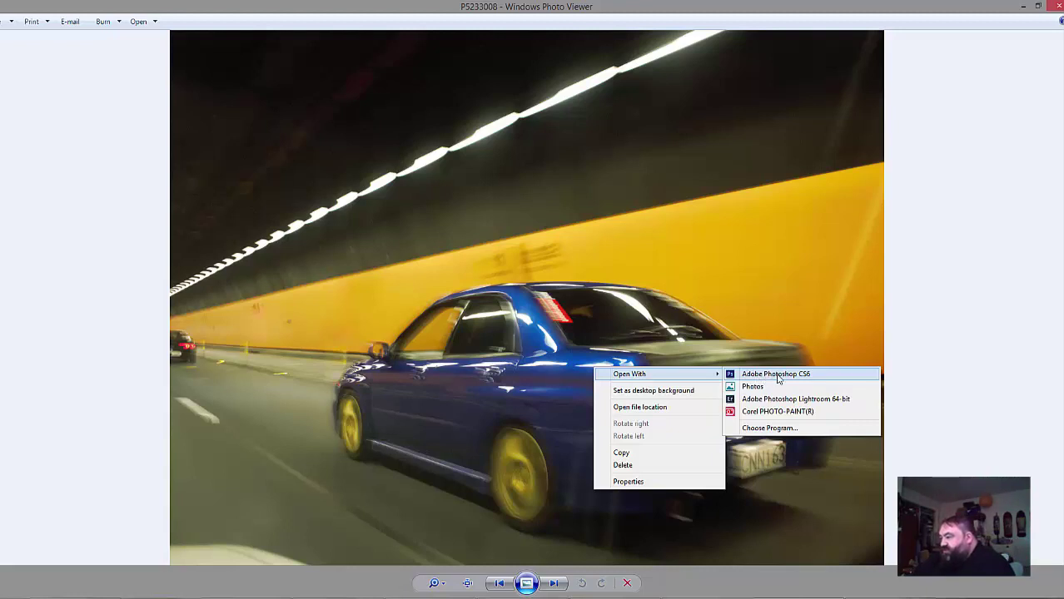
pyautogui.click(776, 374)
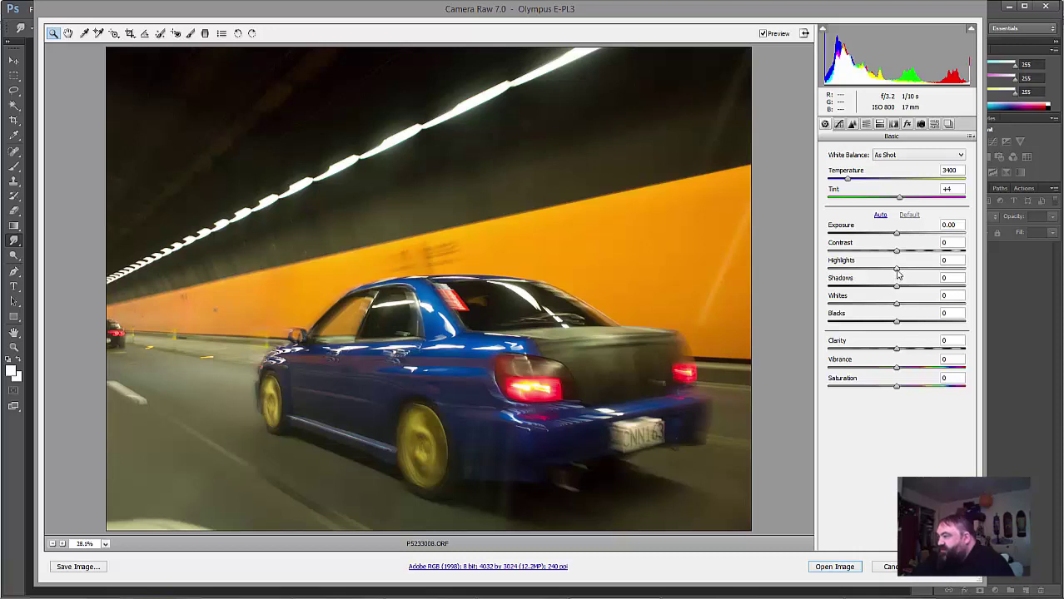
# Step: Adjust the raw tones to Highlights -100, Shadows +100, Whites +34 and Blacks -77
pyautogui.moveTo(896, 271); pyautogui.dragTo(819, 271)
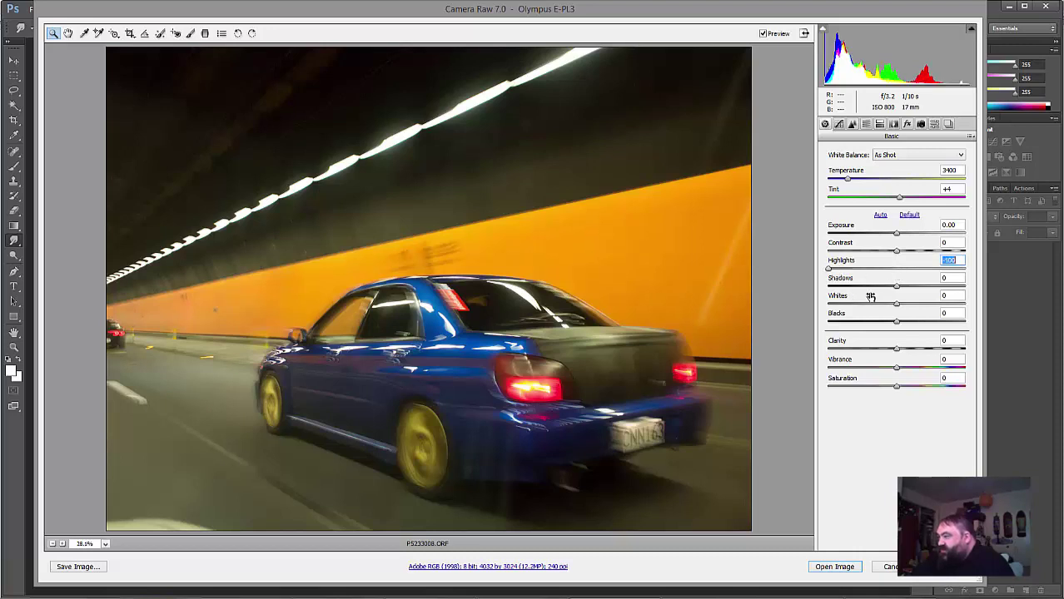
pyautogui.moveTo(896, 287); pyautogui.dragTo(976, 291)
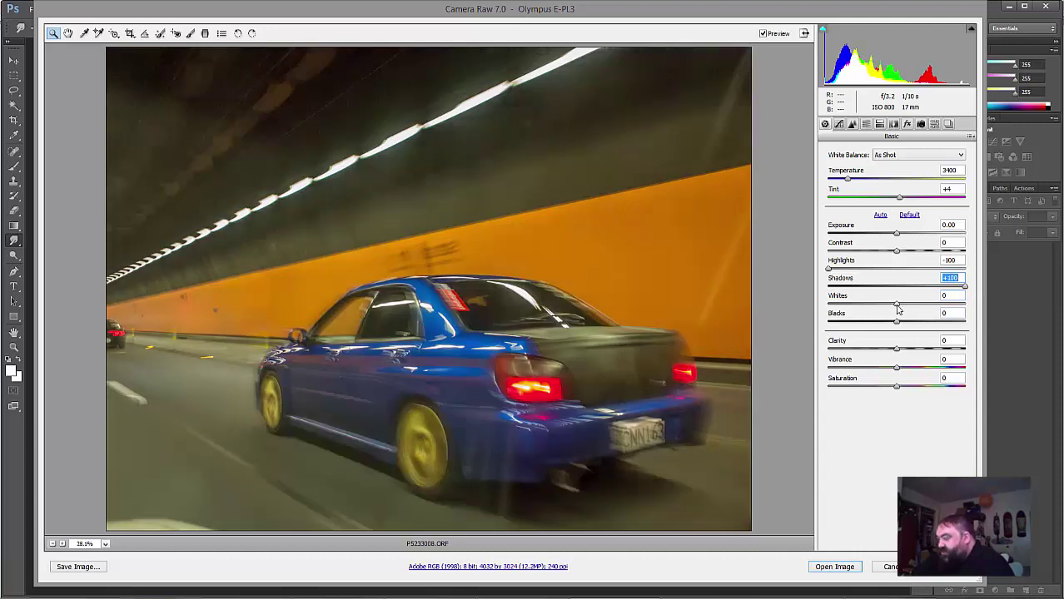
pyautogui.keyDown('alt'); pyautogui.click(897, 305); pyautogui.keyUp('alt')
pyautogui.moveTo(897, 308)
pyautogui.mouseDown()
pyautogui.moveTo(884, 307)
pyautogui.moveTo(919, 308)
pyautogui.mouseUp()
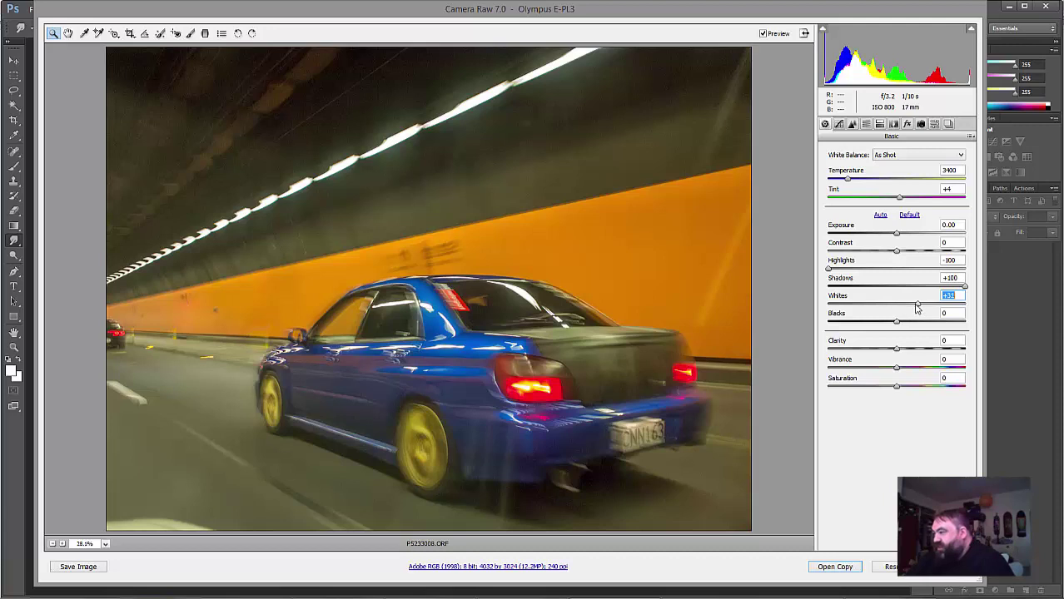
pyautogui.moveTo(917, 308); pyautogui.dragTo(919, 310)
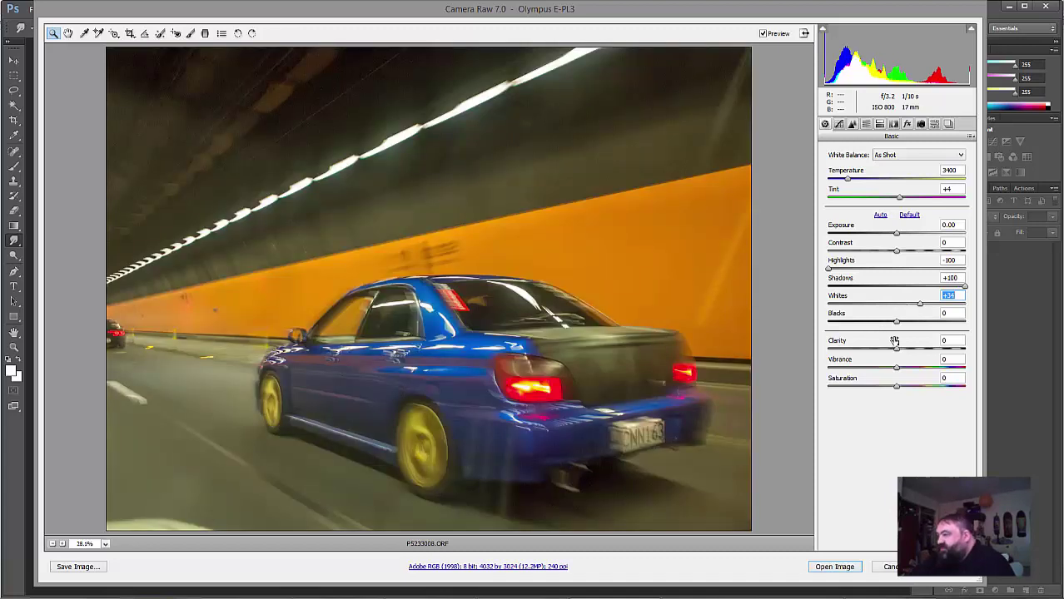
pyautogui.moveTo(897, 322); pyautogui.dragTo(846, 327)
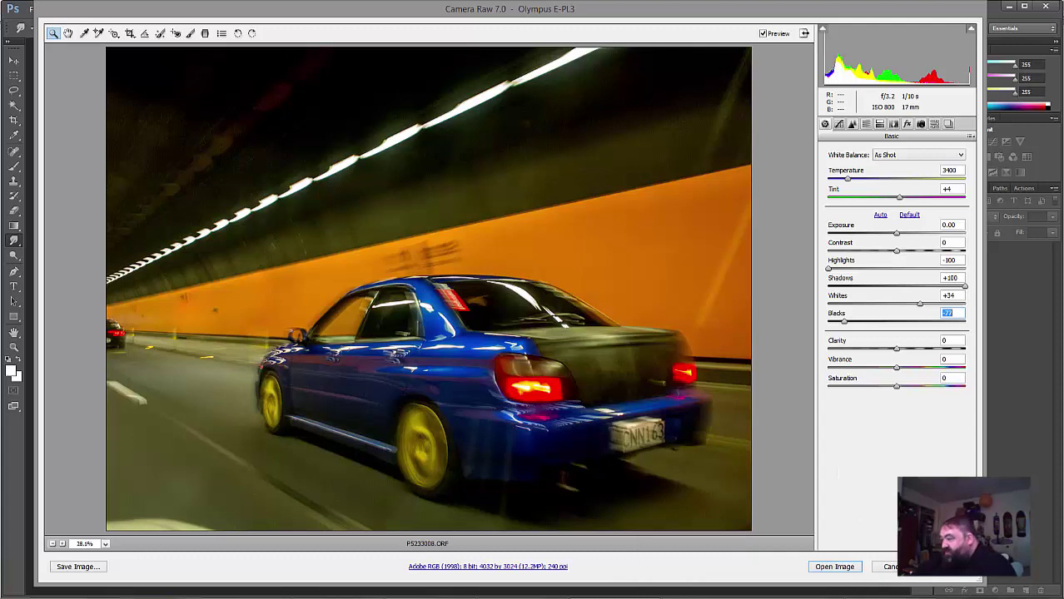
# Step: Switch between Windows Photo Viewer and Camera Raw to compare the original photo with the adjusted version
pyautogui.moveTo(754, 597)
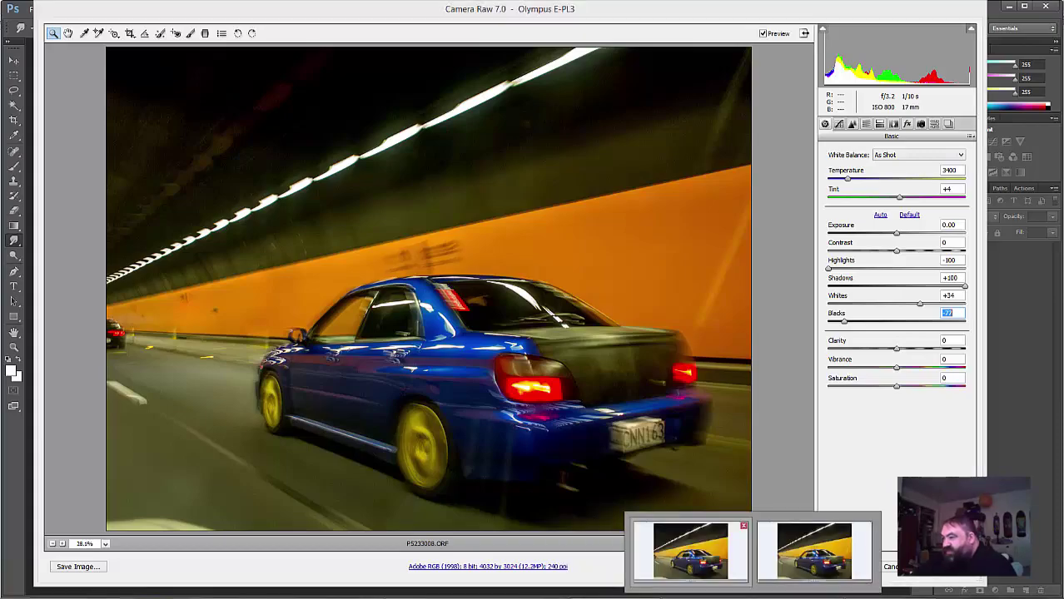
pyautogui.click(690, 551)
pyautogui.click(618, 545)
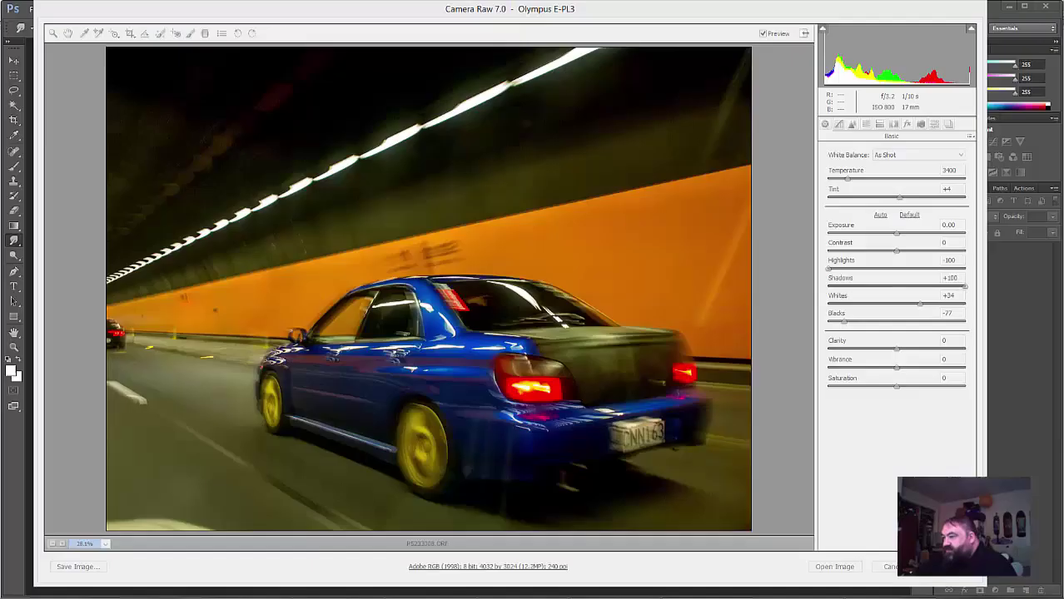
pyautogui.hotkey('alt', 'Tab')
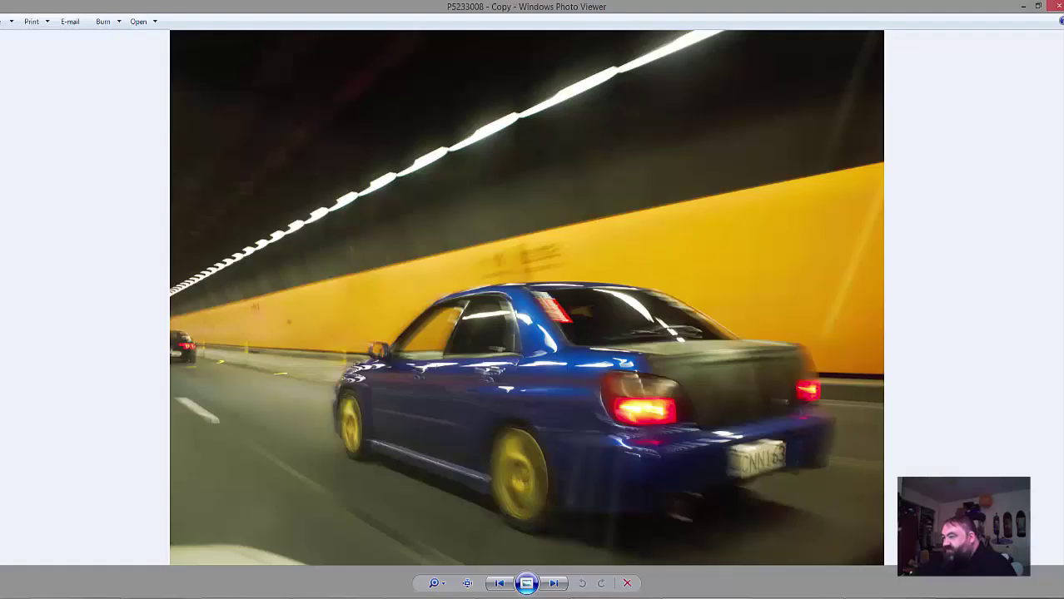
pyautogui.hotkey('alt', 'Tab')
pyautogui.hotkey('alt', 'Tab')
pyautogui.hotkey('alt', 'Tab')
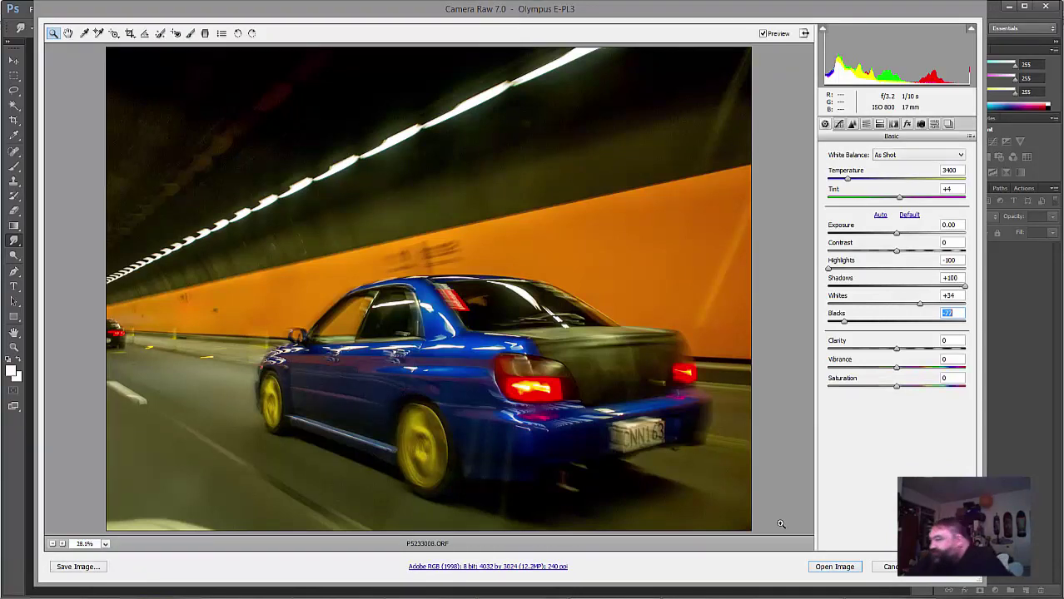
# Step: Compare the Auto, Tungsten and Fluorescent white balance presets on the car photo and settle on Auto
pyautogui.click(960, 157)
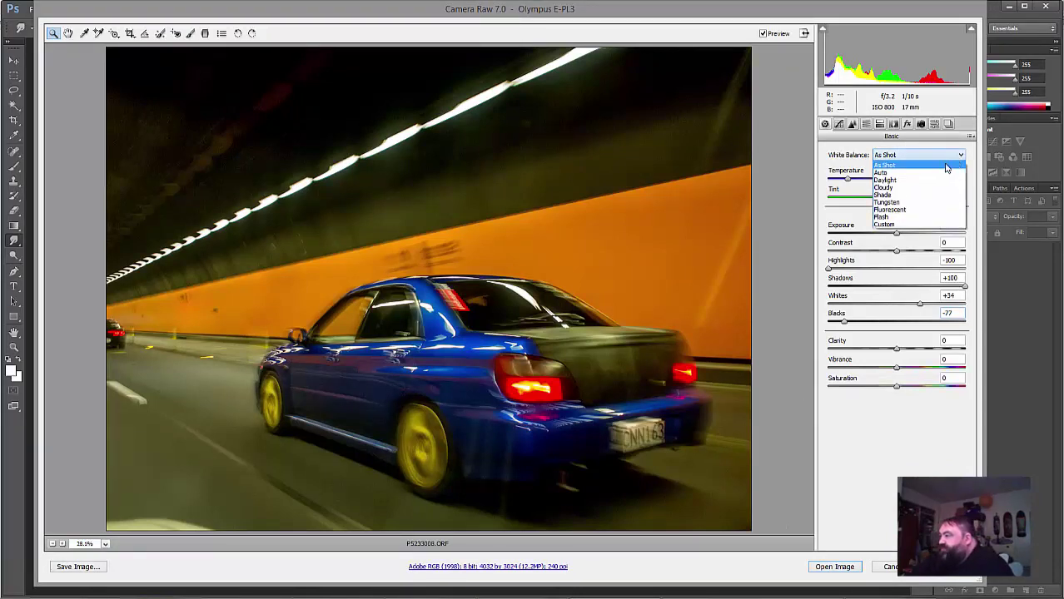
pyautogui.click(903, 174)
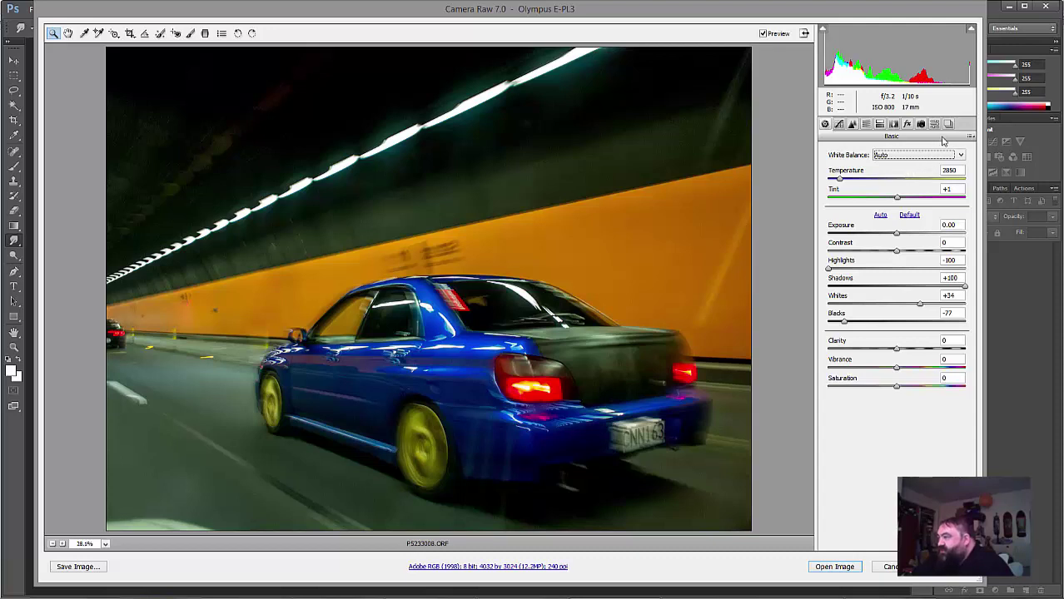
pyautogui.click(960, 157)
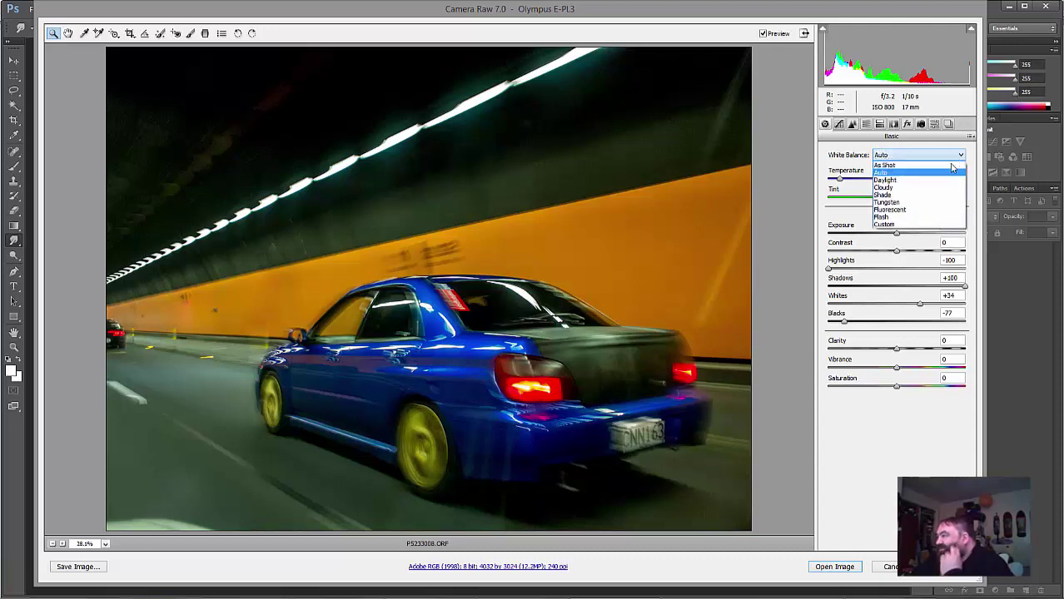
pyautogui.click(905, 203)
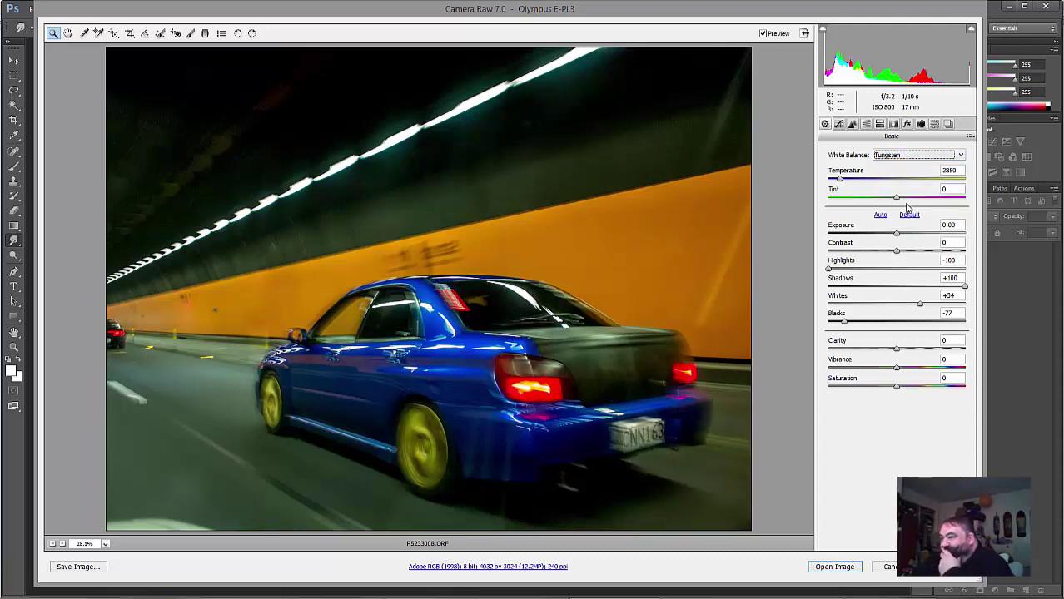
pyautogui.click(959, 157)
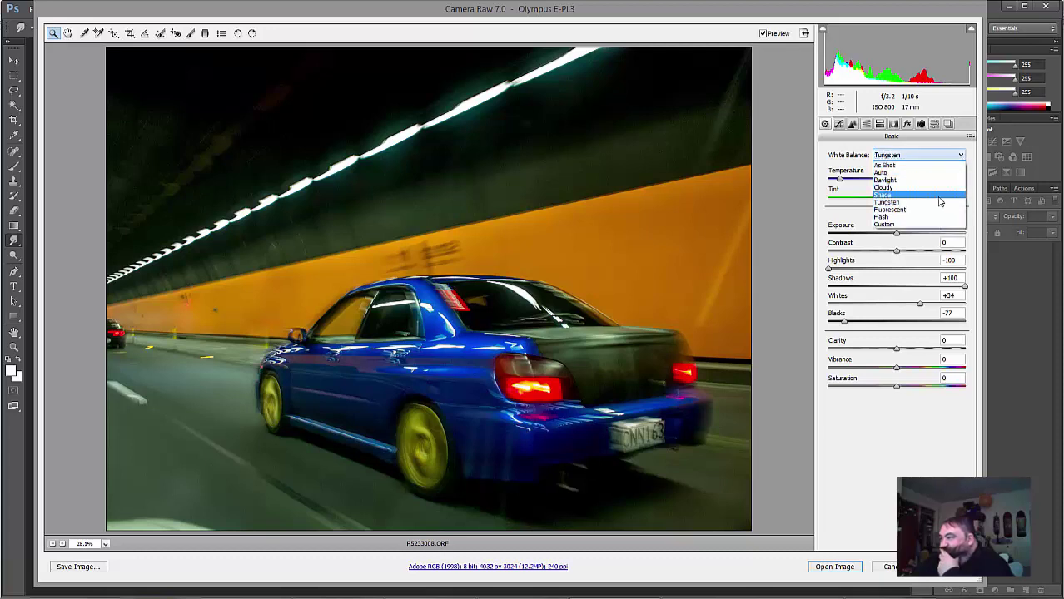
pyautogui.click(910, 210)
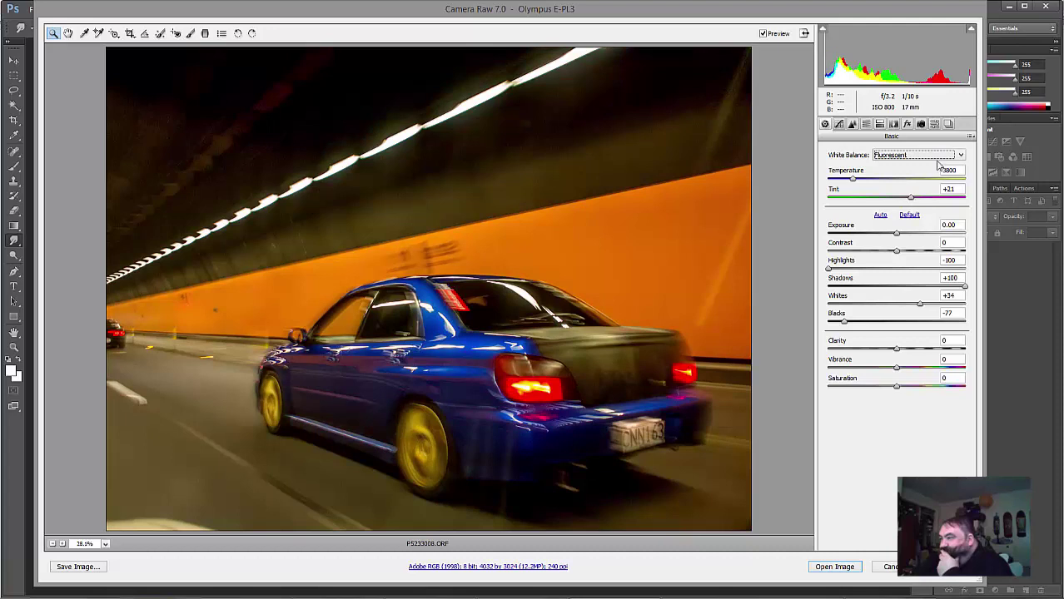
pyautogui.click(963, 155)
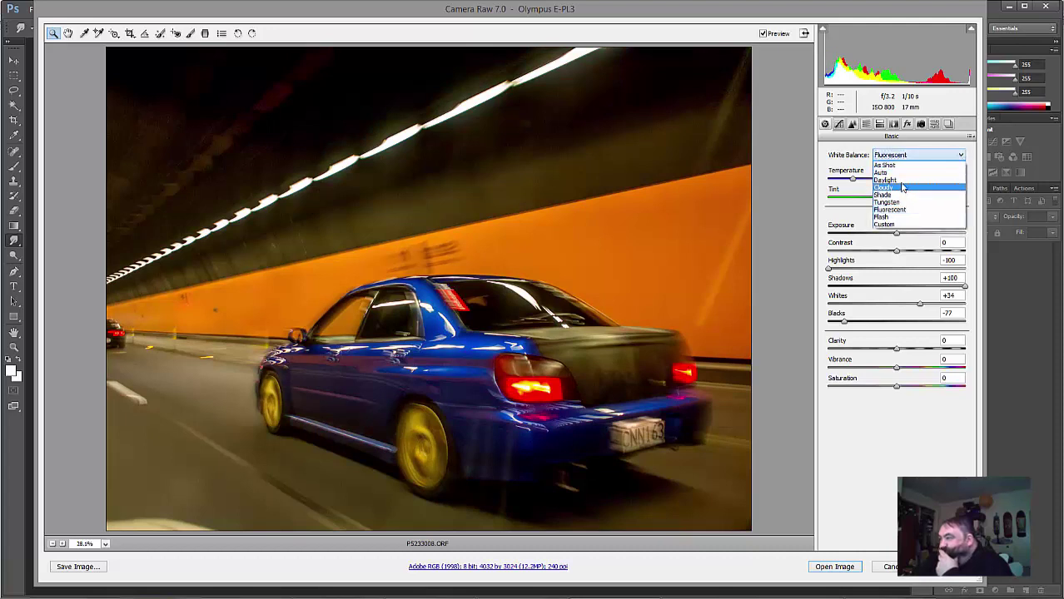
pyautogui.click(894, 173)
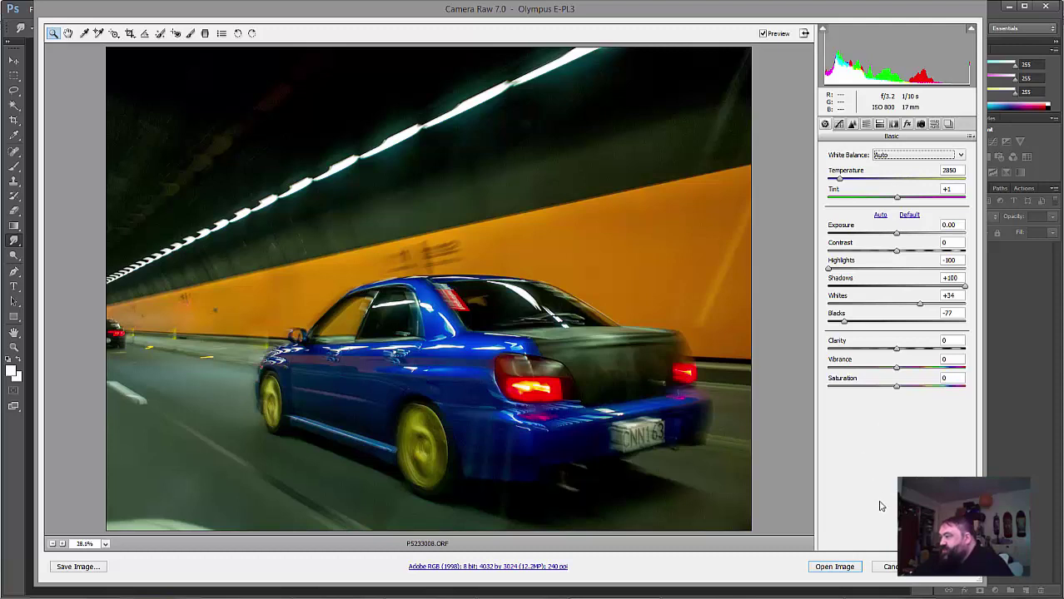
# Step: Check the car in the raw preview and open the adjusted image in the main Photoshop editor
pyautogui.click(443, 324)
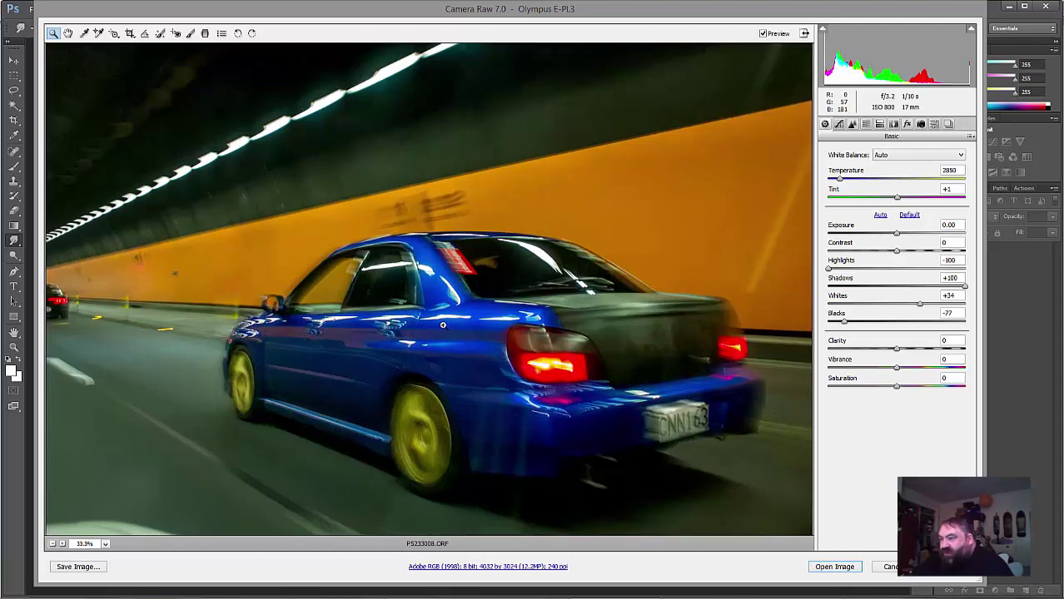
pyautogui.press('alt')
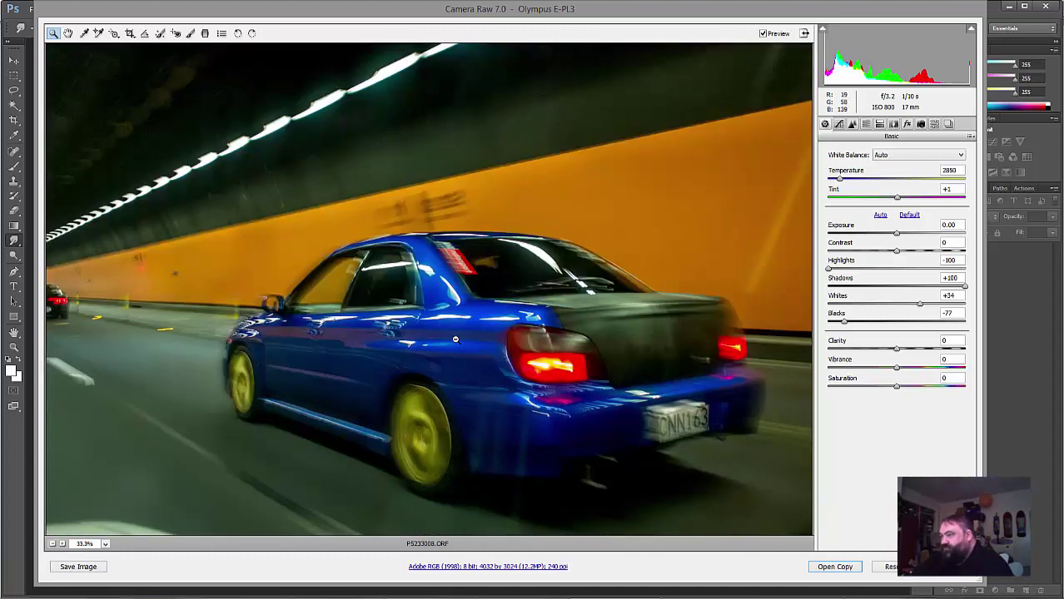
pyautogui.keyDown('alt'); pyautogui.click(445, 327); pyautogui.keyUp('alt')
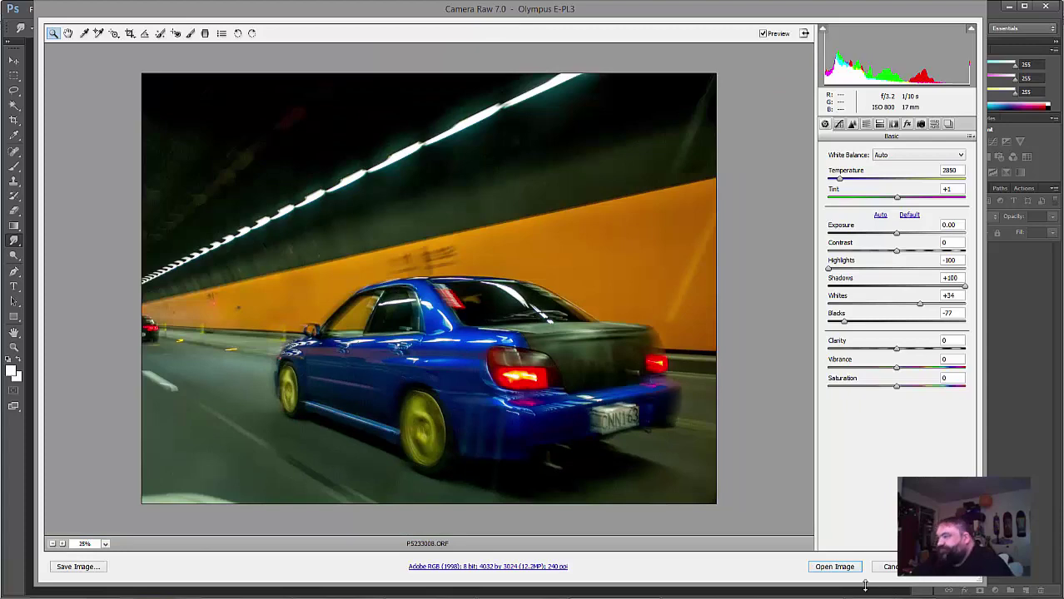
pyautogui.click(835, 567)
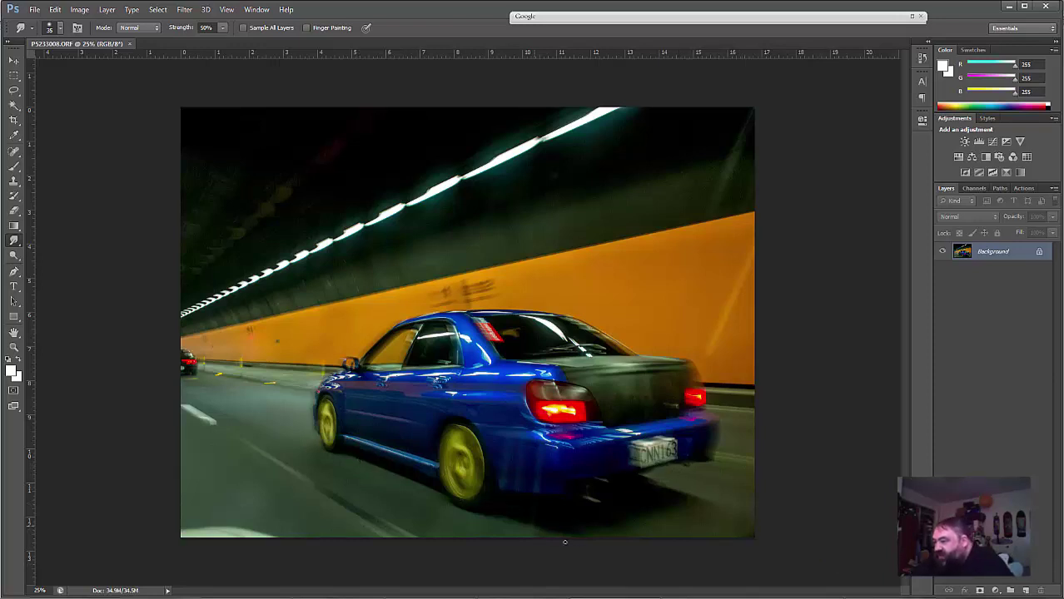
# Step: Crop the photo to a 16 x 9 ratio, framing the whole car with the road beneath its wheels
pyautogui.scroll(3, 584, 524)
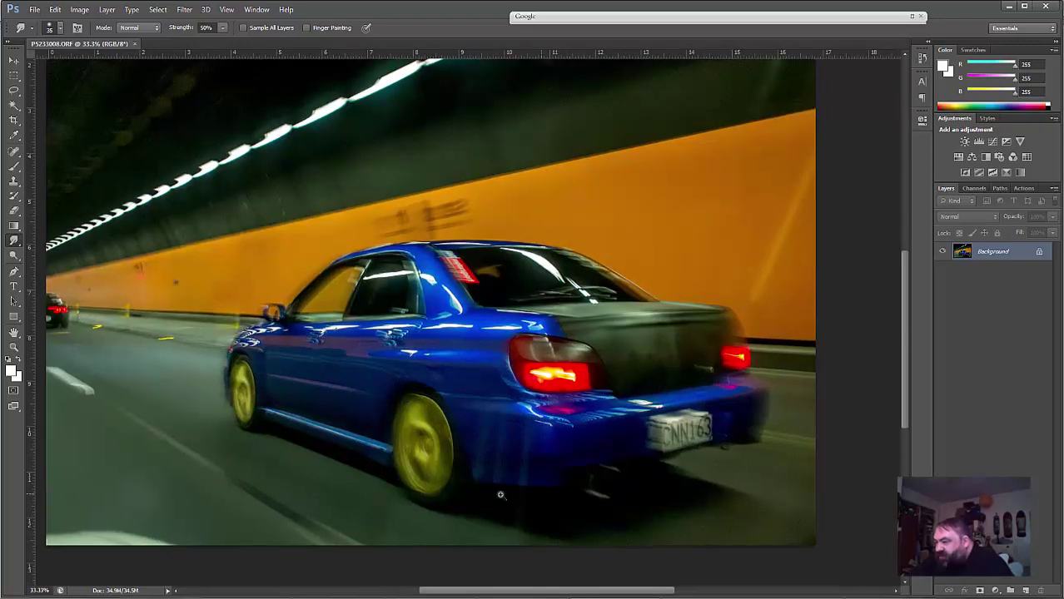
pyautogui.scroll(1, 473, 493)
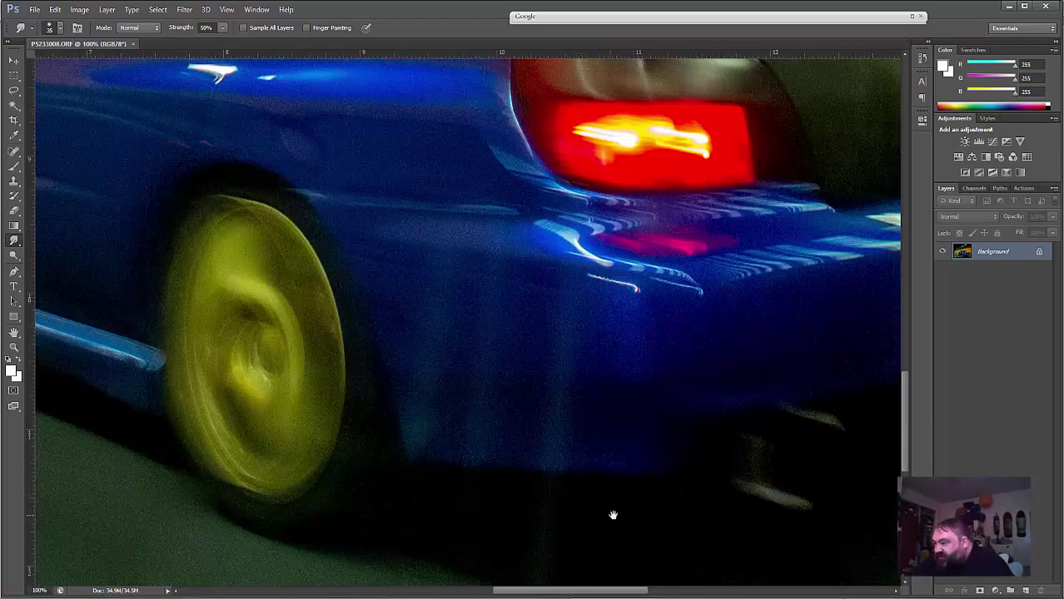
pyautogui.moveTo(613, 512); pyautogui.dragTo(511, 322)
pyautogui.scroll(-2, 447, 356)
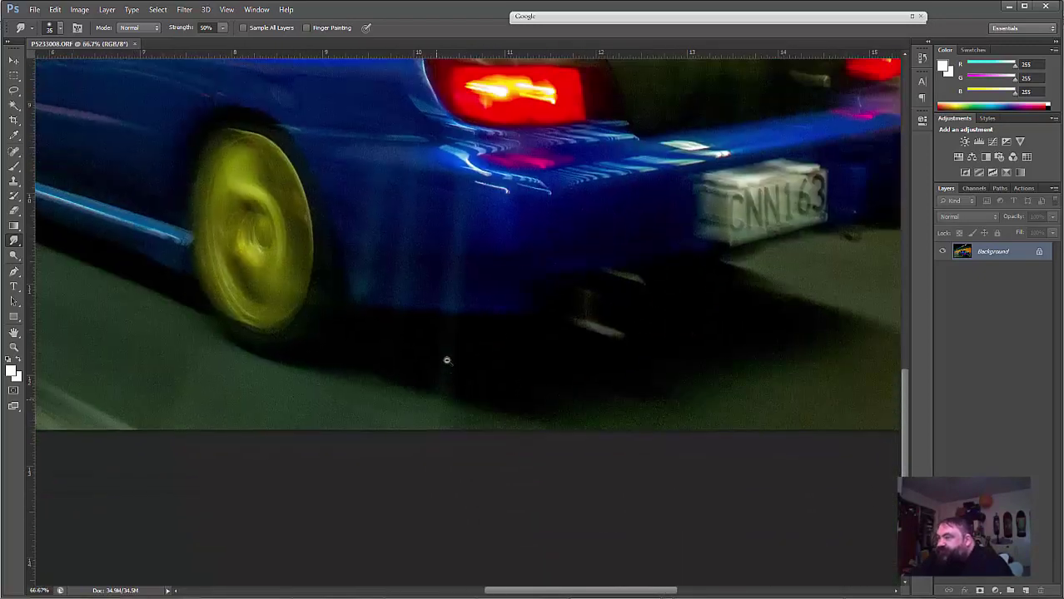
pyautogui.scroll(-2, 454, 336)
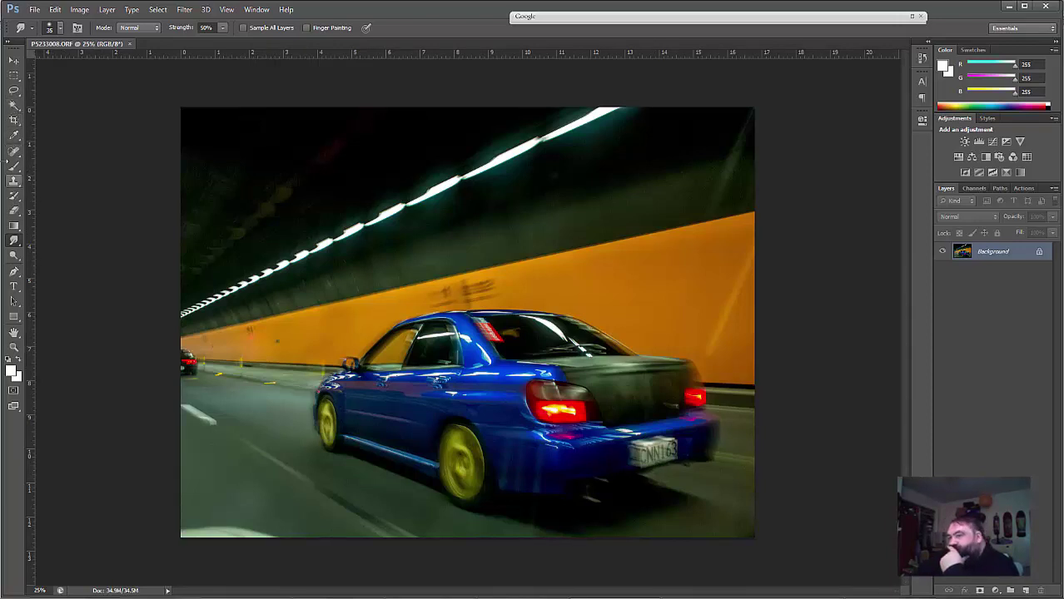
pyautogui.click(15, 122)
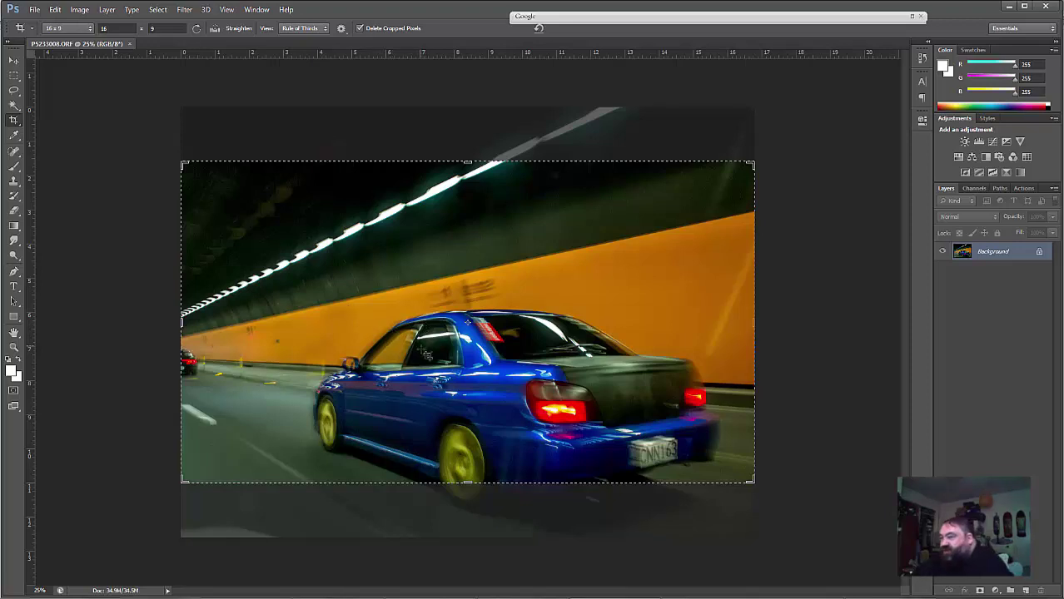
pyautogui.click(438, 341)
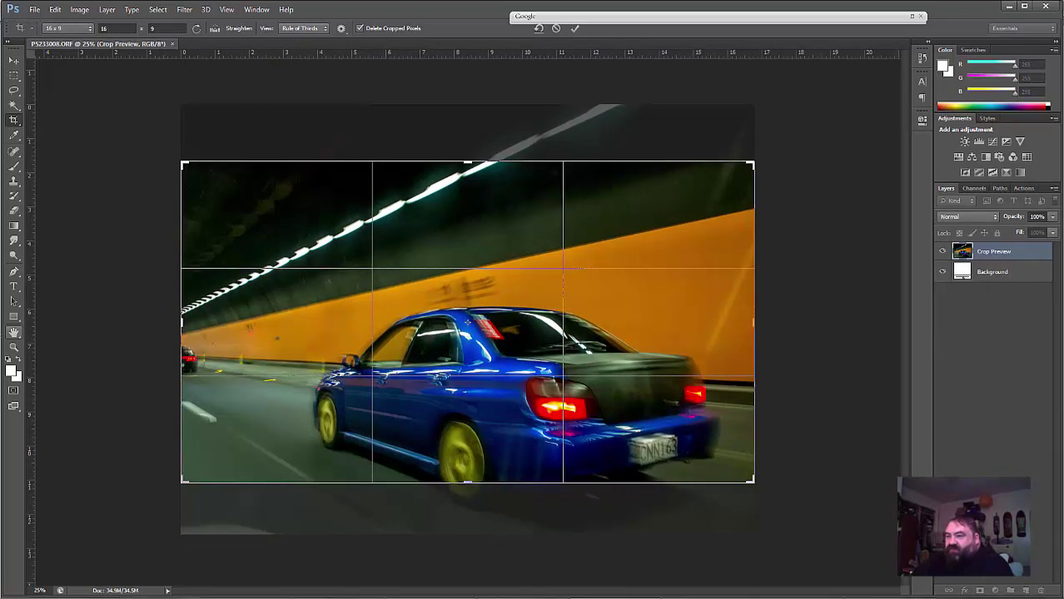
pyautogui.click(90, 30)
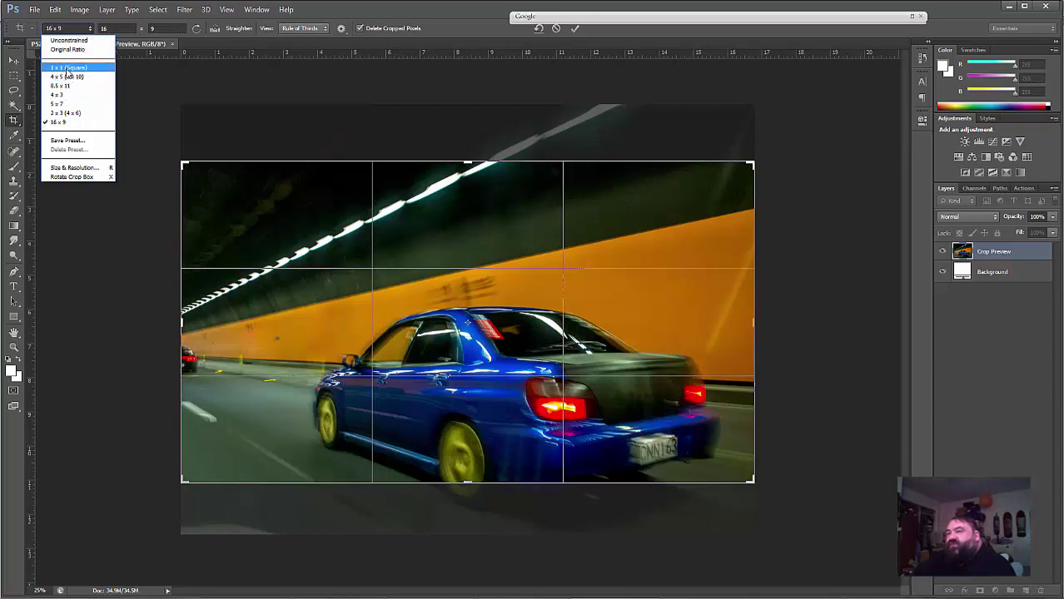
pyautogui.click(61, 123)
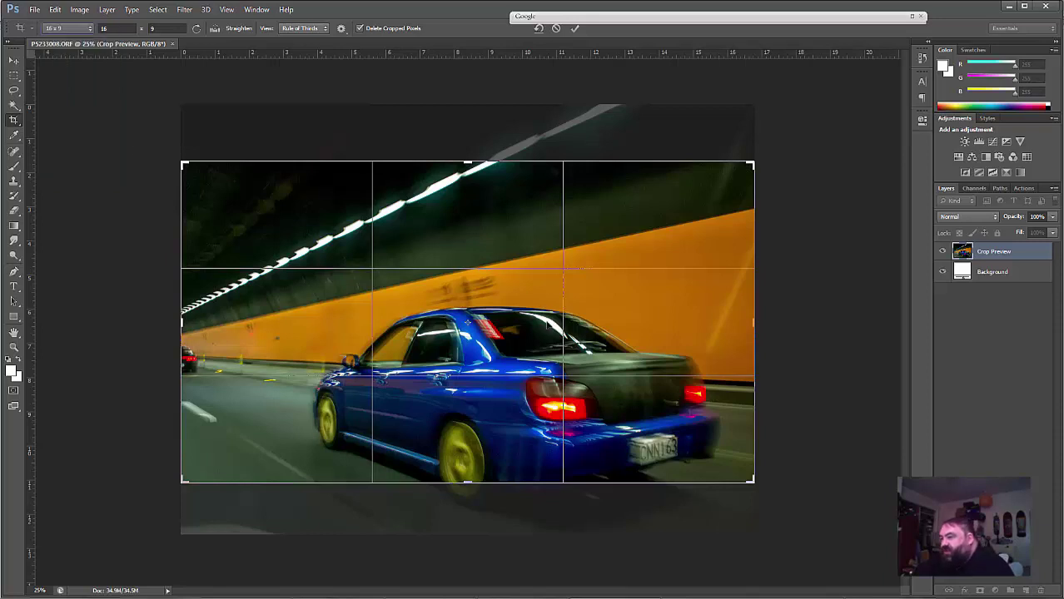
pyautogui.moveTo(470, 329); pyautogui.dragTo(468, 298)
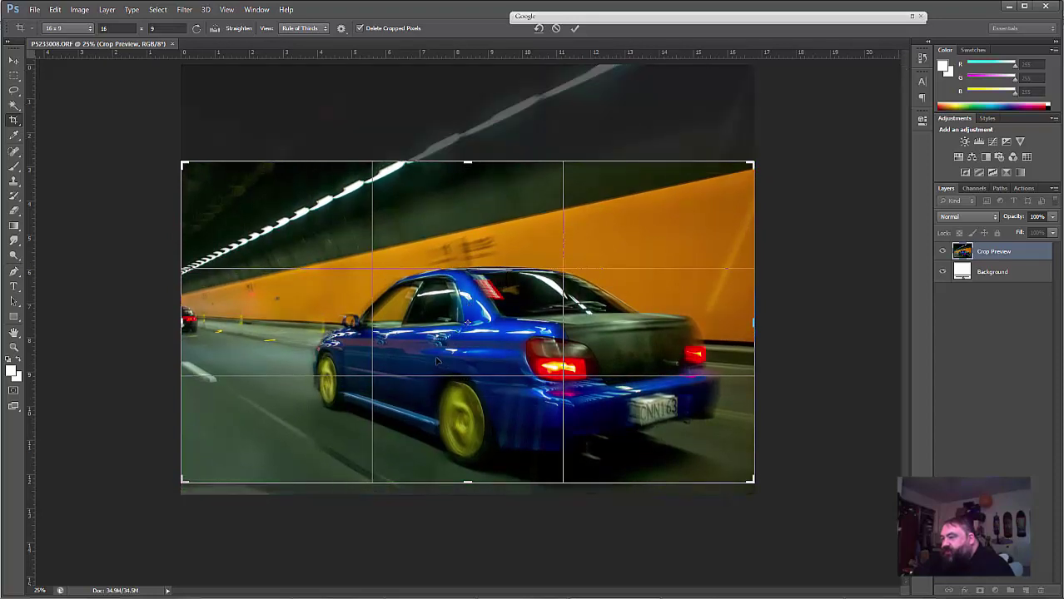
pyautogui.press('Return')
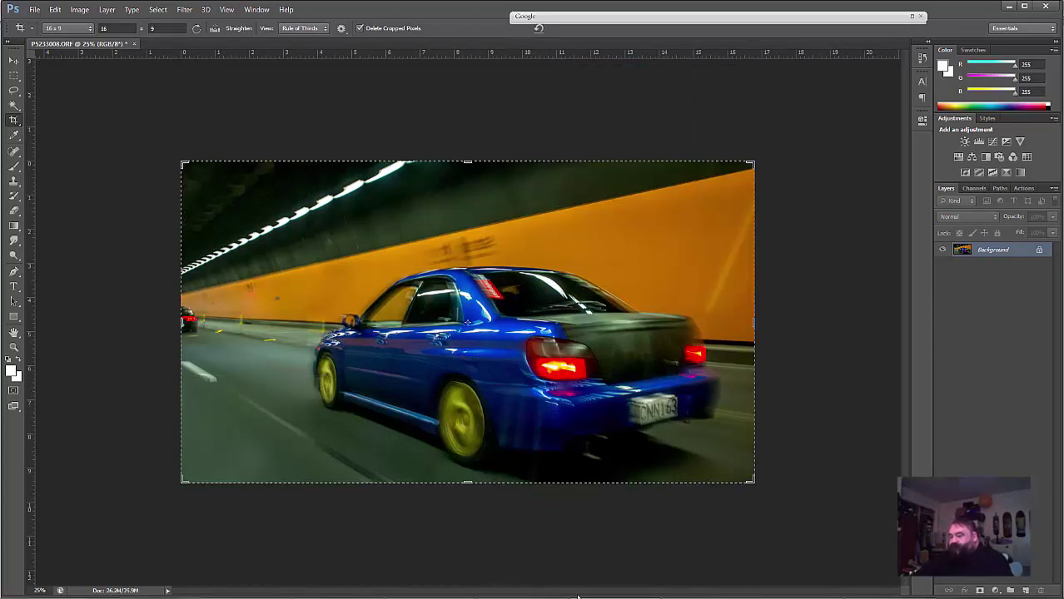
# Step: Undo and redo the crop repeatedly to compare the full frame with the 16 x 9 framing, keeping the crop
pyautogui.hotkey('ctrl', 'z')
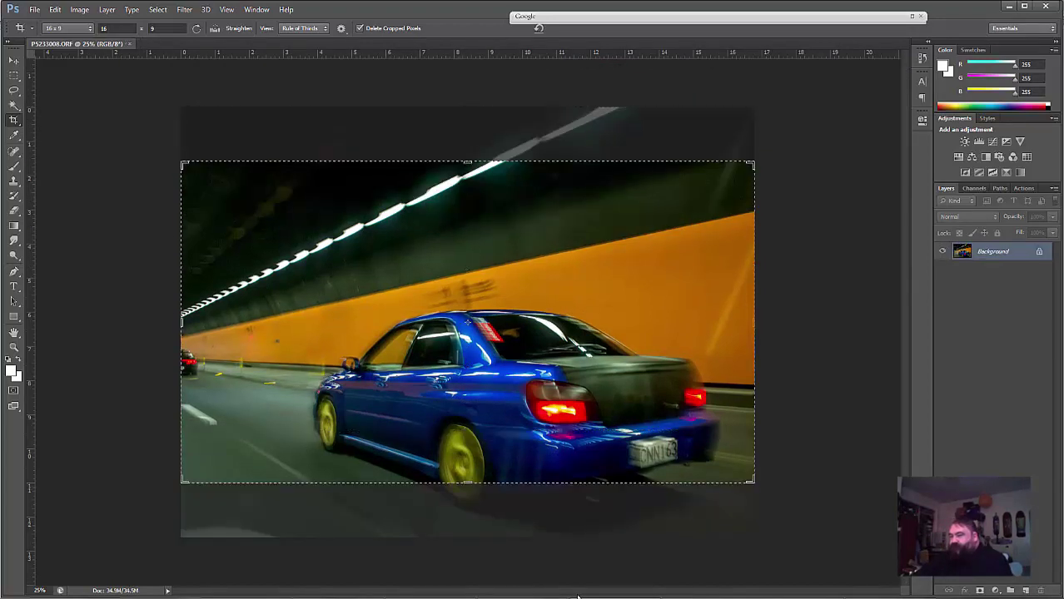
pyautogui.hotkey('ctrl', 'z')
pyautogui.hotkey('ctrl', 'z')
pyautogui.hotkey('ctrl', 'z')
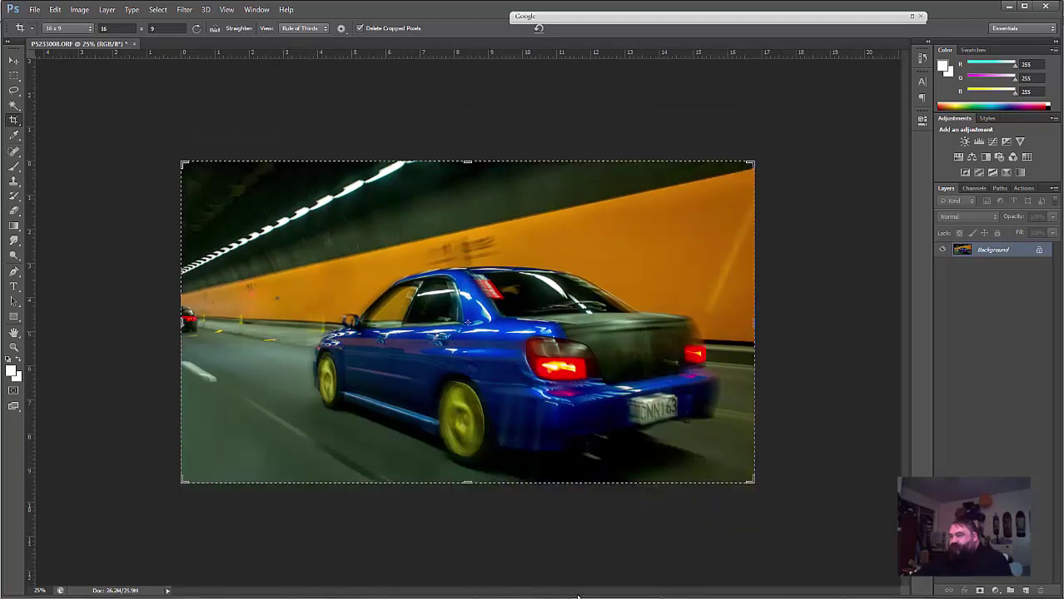
# Step: Undo the 16 x 9 crop to restore the full photo and leave the Crop tool
pyautogui.hotkey('ctrl', 'z')
pyautogui.hotkey('ctrl', 'z')
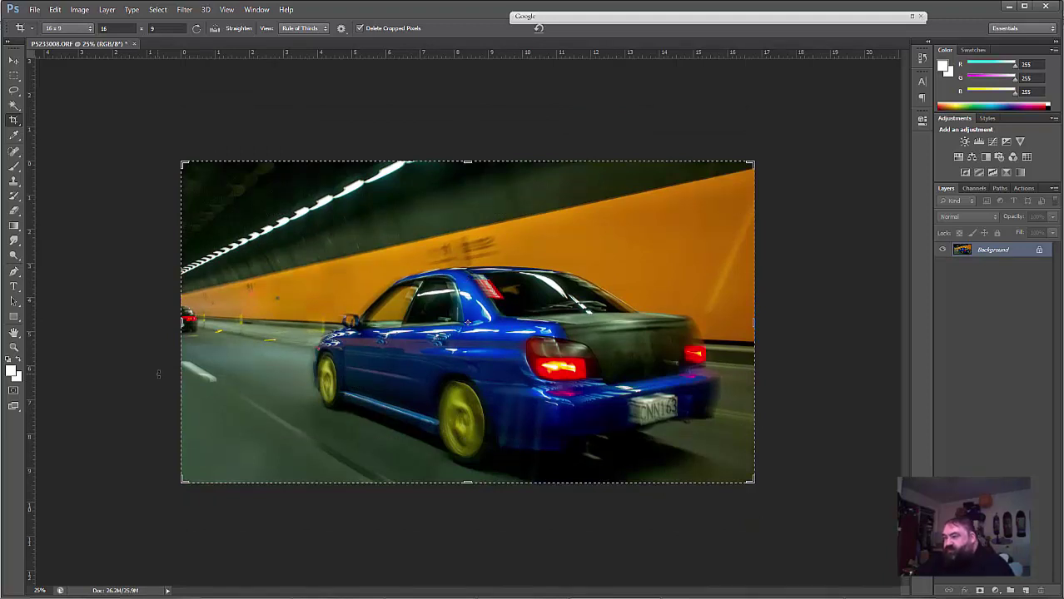
pyautogui.hotkey('ctrl', 'z')
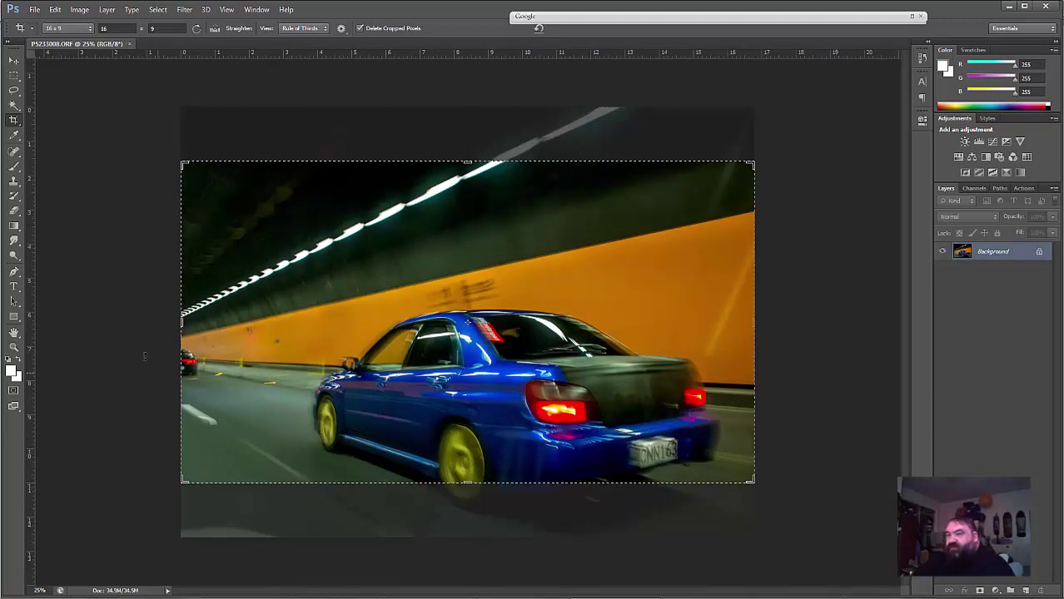
pyautogui.click(13, 61)
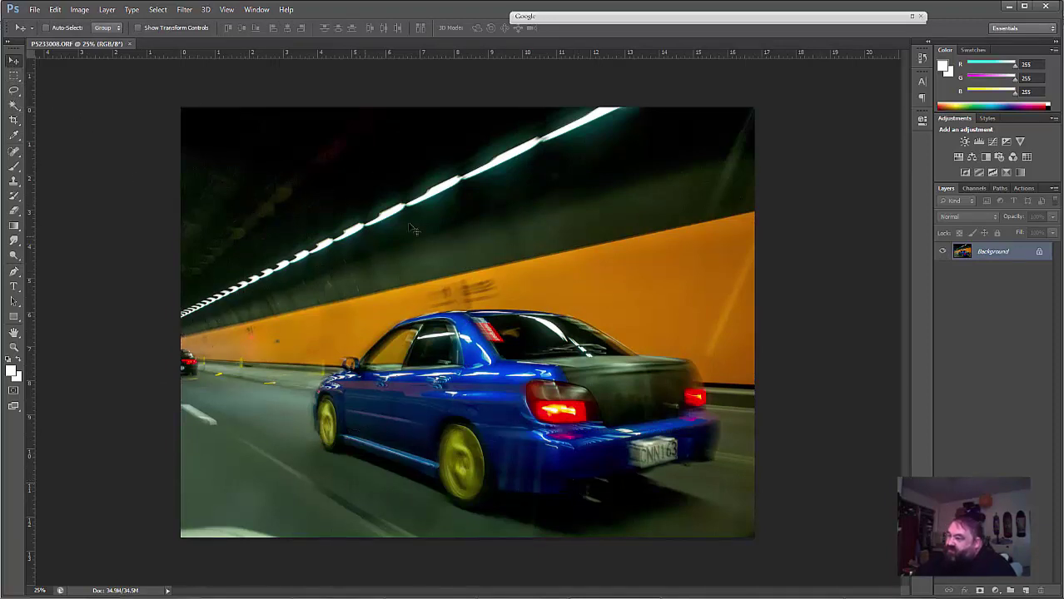
# Step: Set up the Clone Stamp with a 300 px brush for the pale shape in the photo's lower-left road corner
pyautogui.click(246, 512)
pyautogui.click(200, 527)
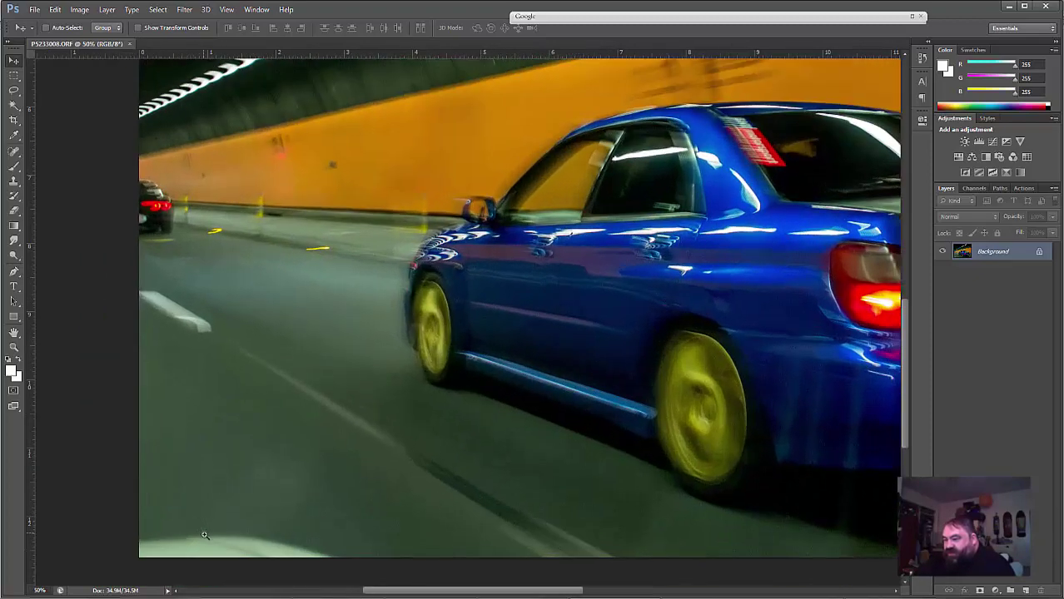
pyautogui.click(200, 527)
pyautogui.moveTo(301, 520); pyautogui.dragTo(325, 428)
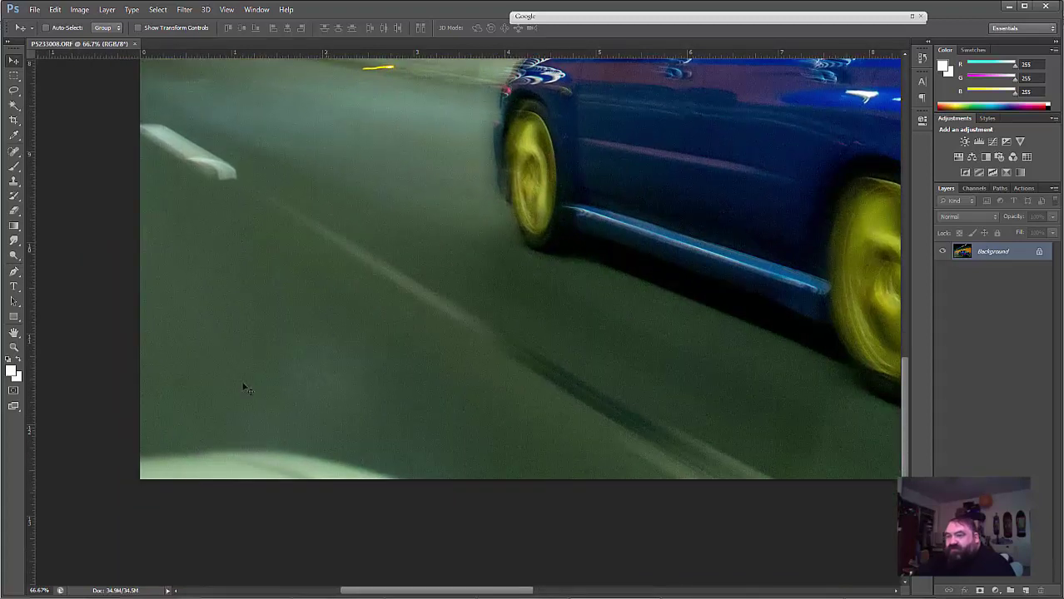
pyautogui.click(10, 181)
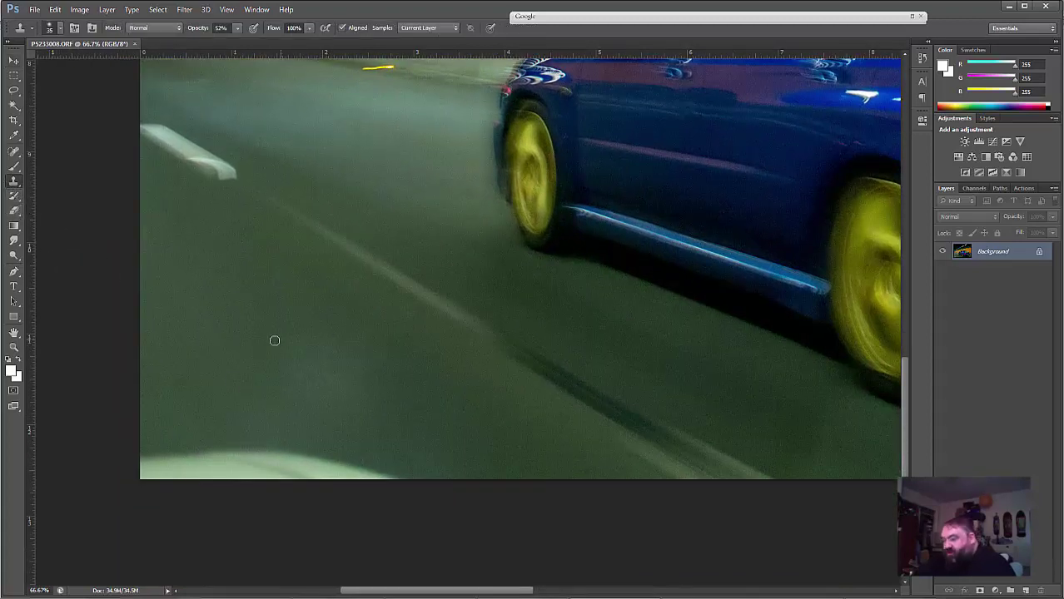
pyautogui.press(']')
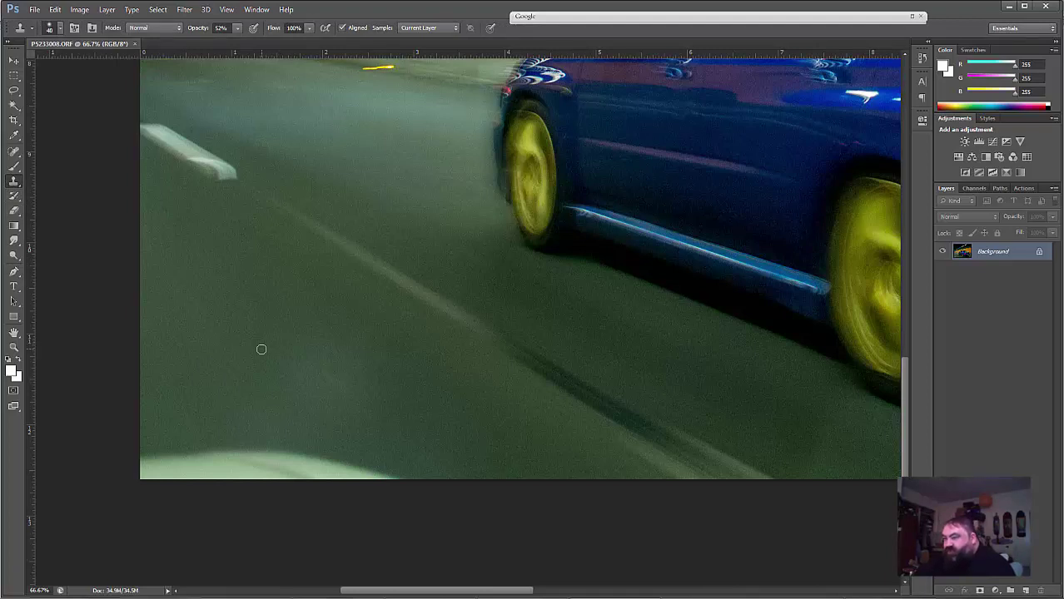
pyautogui.press(']')
pyautogui.press(']')
pyautogui.press(']')
pyautogui.press(']')
# Step: Try to clone clean asphalt over the pale shape in the road corner, and undo the strokes
pyautogui.keyDown('alt'); pyautogui.click(225, 351); pyautogui.keyUp('alt')
pyautogui.moveTo(297, 411)
pyautogui.mouseDown()
pyautogui.moveTo(383, 459)
pyautogui.moveTo(154, 461)
pyautogui.moveTo(302, 446)
pyautogui.moveTo(181, 456)
pyautogui.moveTo(257, 479)
pyautogui.moveTo(321, 482)
pyautogui.moveTo(162, 476)
pyautogui.mouseUp()
pyautogui.keyDown('alt'); pyautogui.click(285, 347); pyautogui.keyUp('alt')
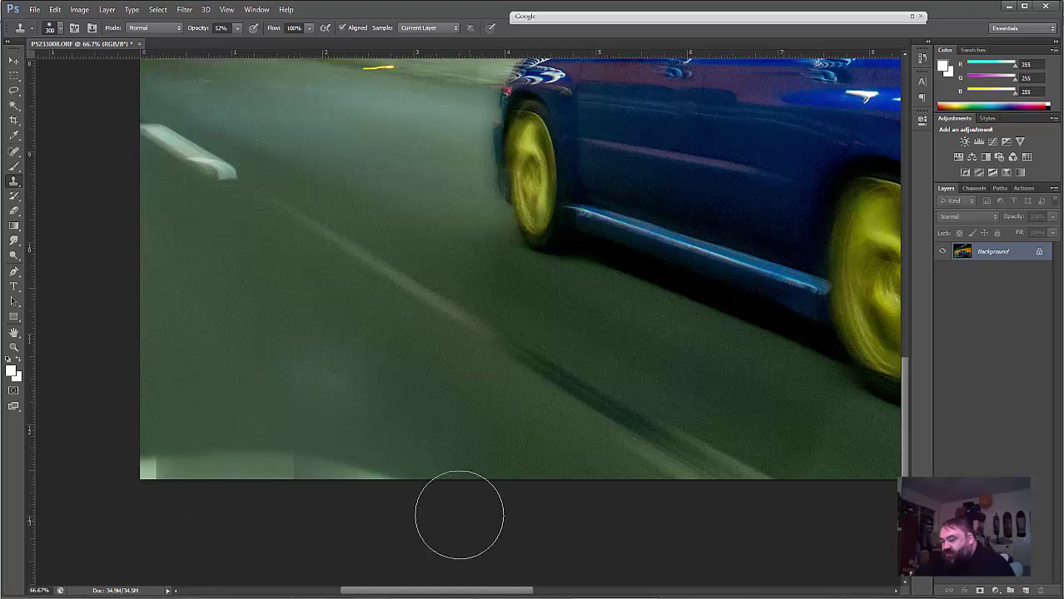
pyautogui.hotkey('ctrl', 'z')
pyautogui.hotkey('ctrl', 'z')
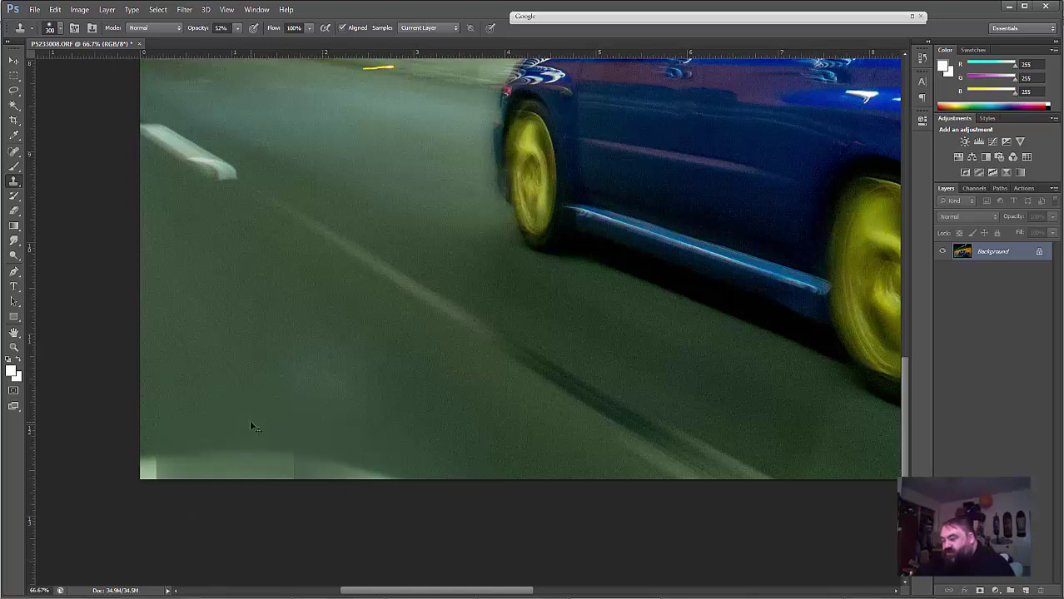
pyautogui.hotkey('ctrl', 'z')
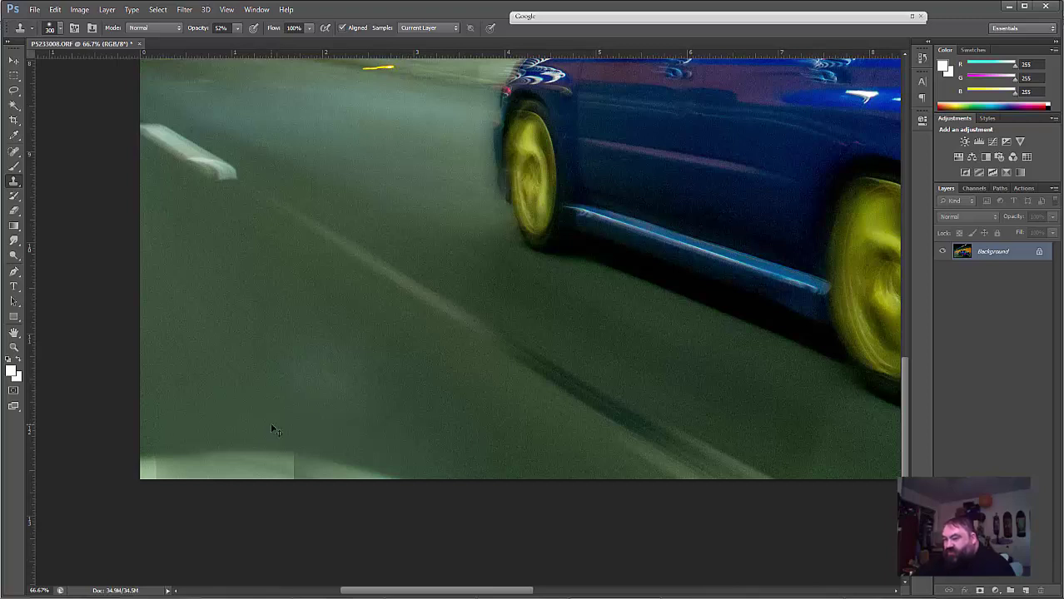
pyautogui.hotkey('ctrl', 'z')
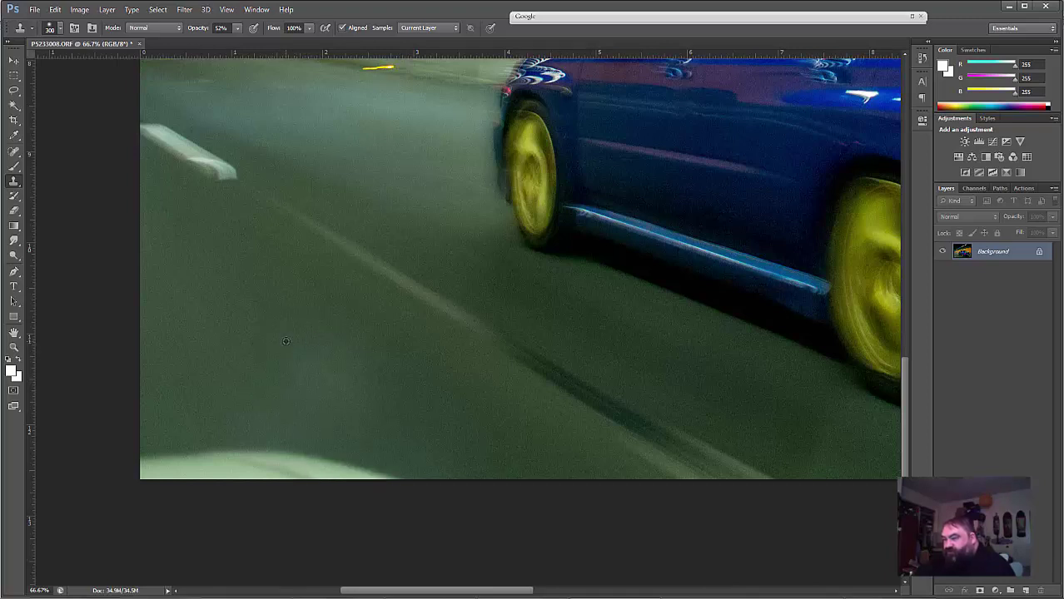
# Step: Clone clean asphalt over the pale shape along the photo's lower-left edge, resampling nearby road until it blends in
pyautogui.keyDown('alt'); pyautogui.click(285, 341); pyautogui.keyUp('alt')
pyautogui.moveTo(358, 471); pyautogui.dragTo(277, 475)
pyautogui.keyDown('alt'); pyautogui.click(285, 361); pyautogui.keyUp('alt')
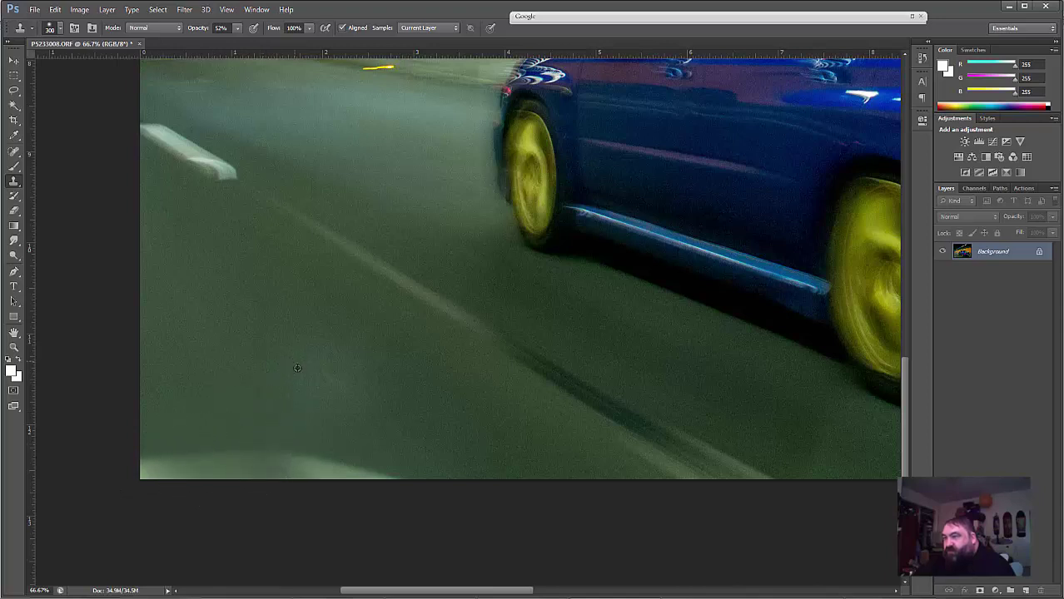
pyautogui.keyDown('alt'); pyautogui.click(297, 368); pyautogui.keyUp('alt')
pyautogui.moveTo(354, 474)
pyautogui.mouseDown()
pyautogui.moveTo(234, 473)
pyautogui.moveTo(274, 457)
pyautogui.moveTo(136, 464)
pyautogui.mouseUp()
pyautogui.keyDown('alt'); pyautogui.click(288, 389); pyautogui.keyUp('alt')
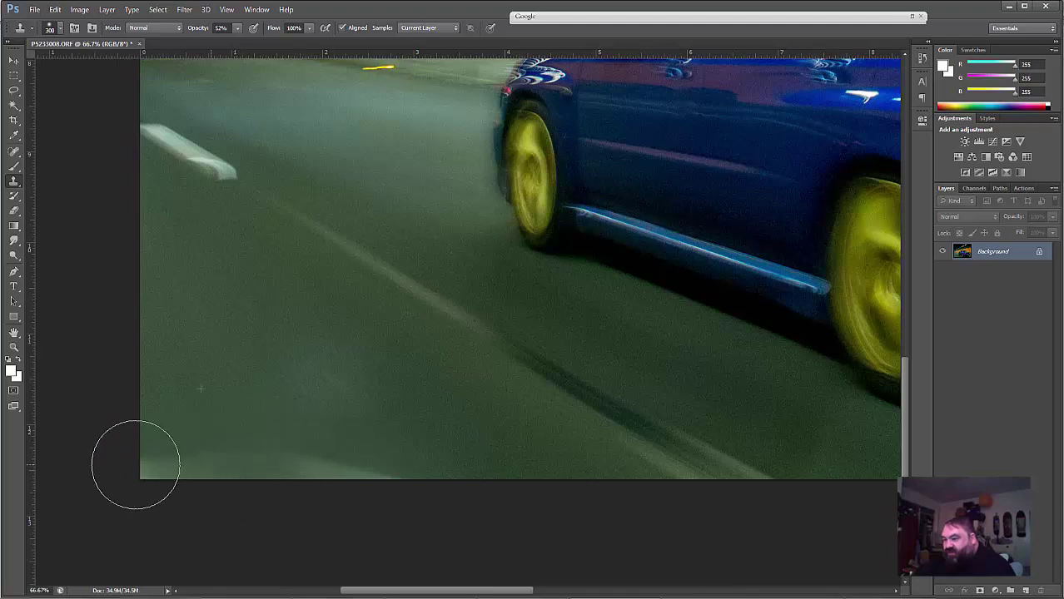
pyautogui.keyDown('alt'); pyautogui.click(227, 380); pyautogui.keyUp('alt')
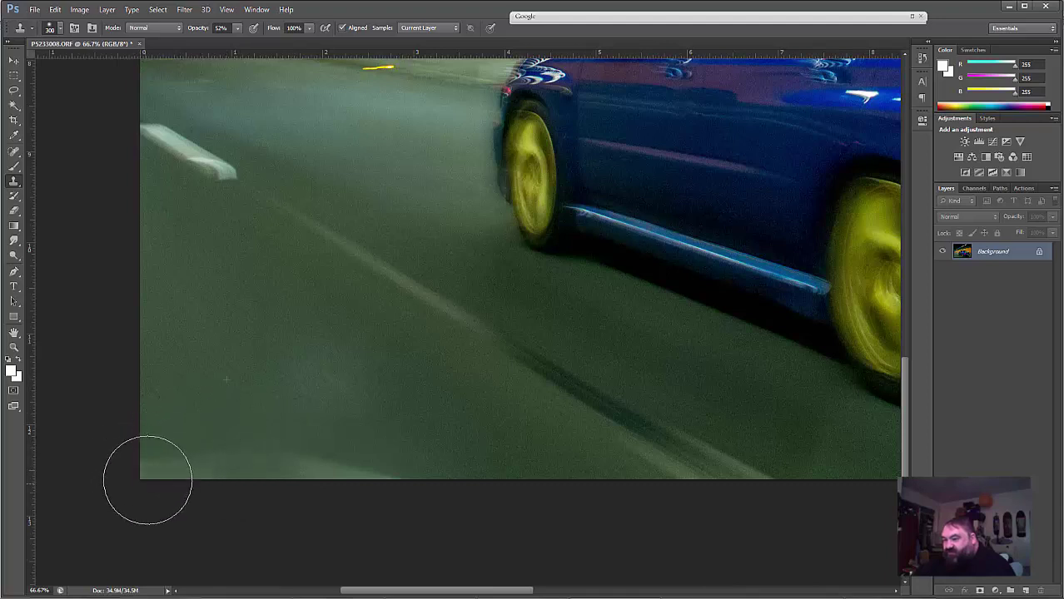
pyautogui.click(148, 481)
pyautogui.keyDown('alt'); pyautogui.click(224, 346); pyautogui.keyUp('alt')
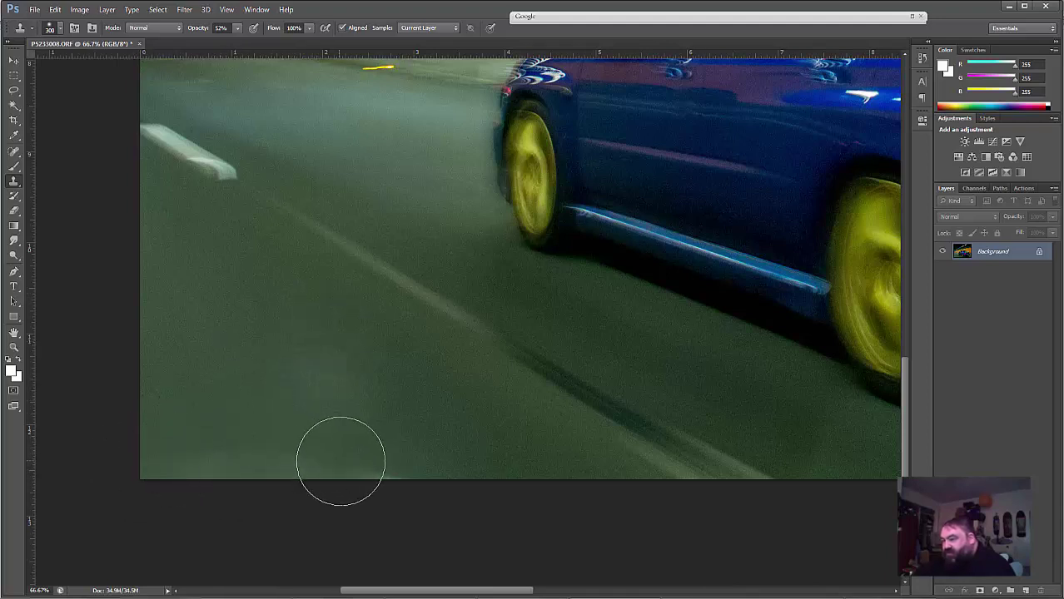
pyautogui.click(363, 474)
pyautogui.keyDown('alt'); pyautogui.click(283, 361); pyautogui.keyUp('alt')
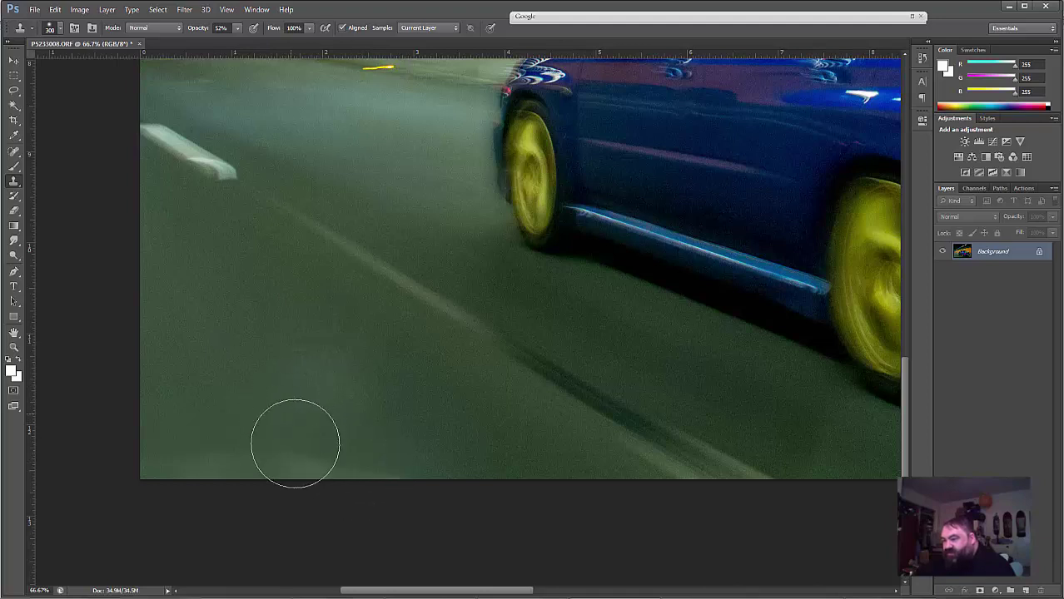
pyautogui.click(302, 457)
pyautogui.keyDown('alt'); pyautogui.click(250, 363); pyautogui.keyUp('alt')
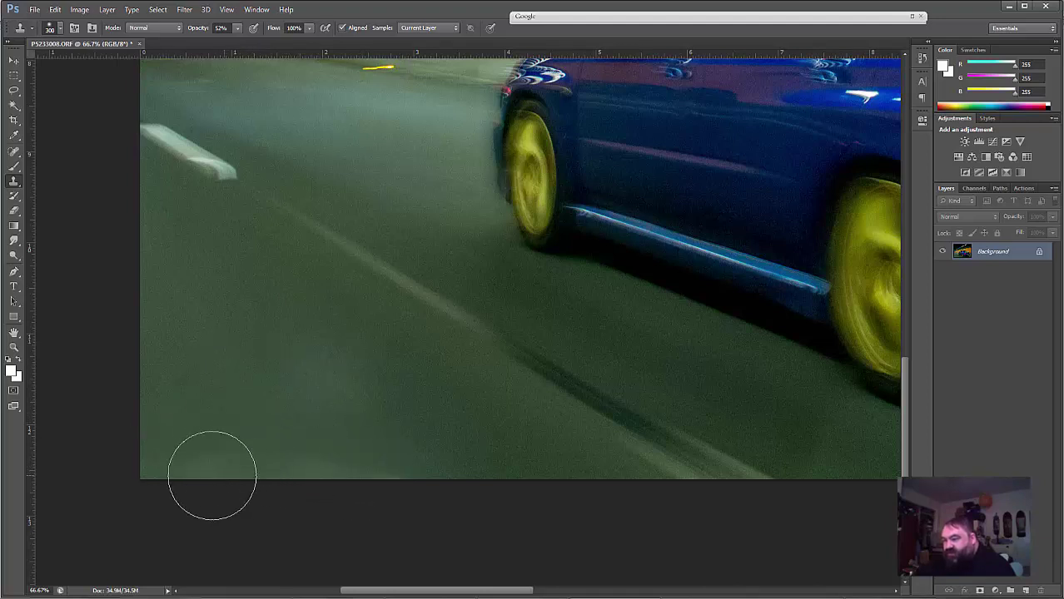
pyautogui.click(212, 474)
pyautogui.keyDown('alt'); pyautogui.click(223, 387); pyautogui.keyUp('alt')
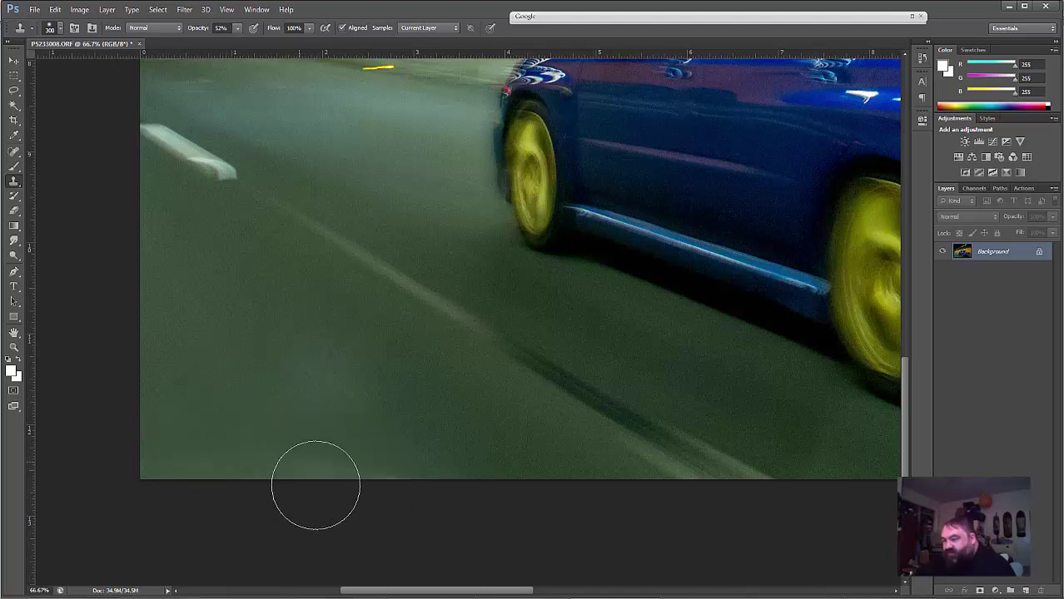
pyautogui.click(316, 484)
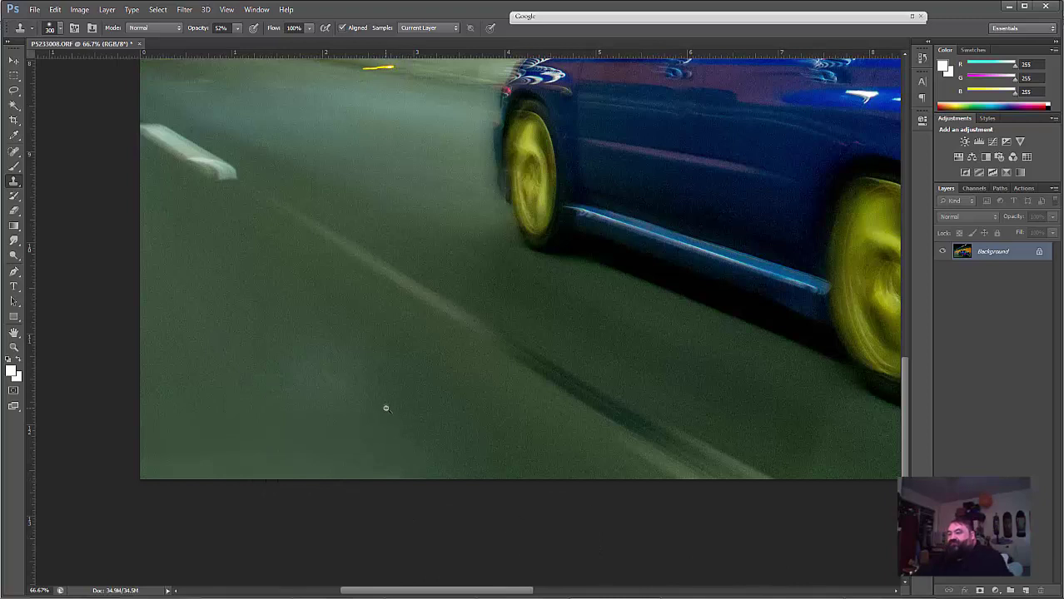
# Step: Examine the retouched road corner and the whole photo at different magnifications
pyautogui.scroll(-2, 387, 412)
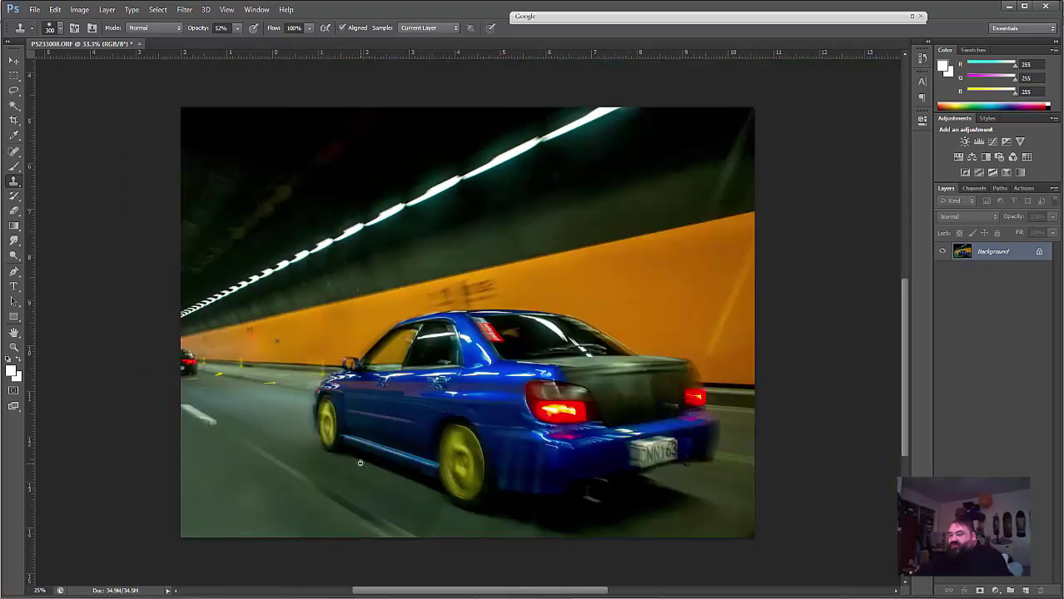
pyautogui.scroll(1, 272, 534)
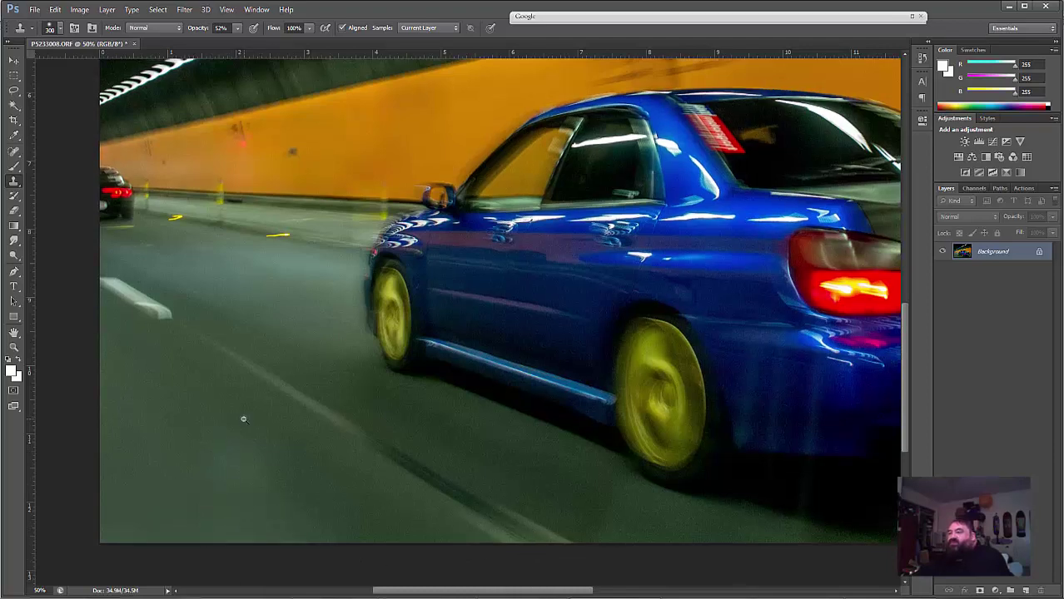
pyautogui.scroll(-2, 242, 418)
pyautogui.scroll(-1, 525, 542)
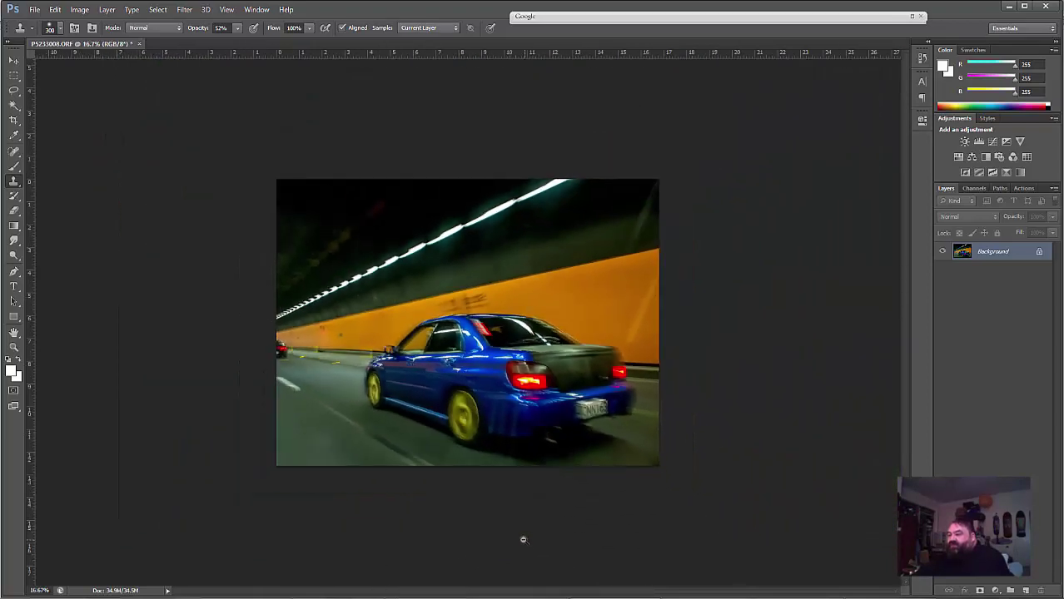
pyautogui.scroll(1, 478, 420)
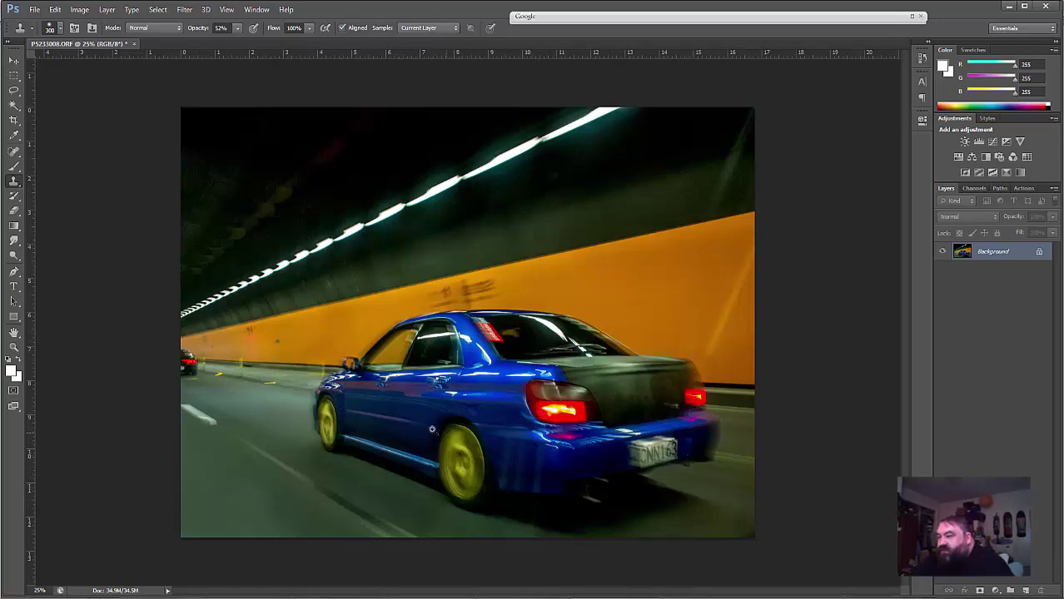
pyautogui.scroll(2, 402, 387)
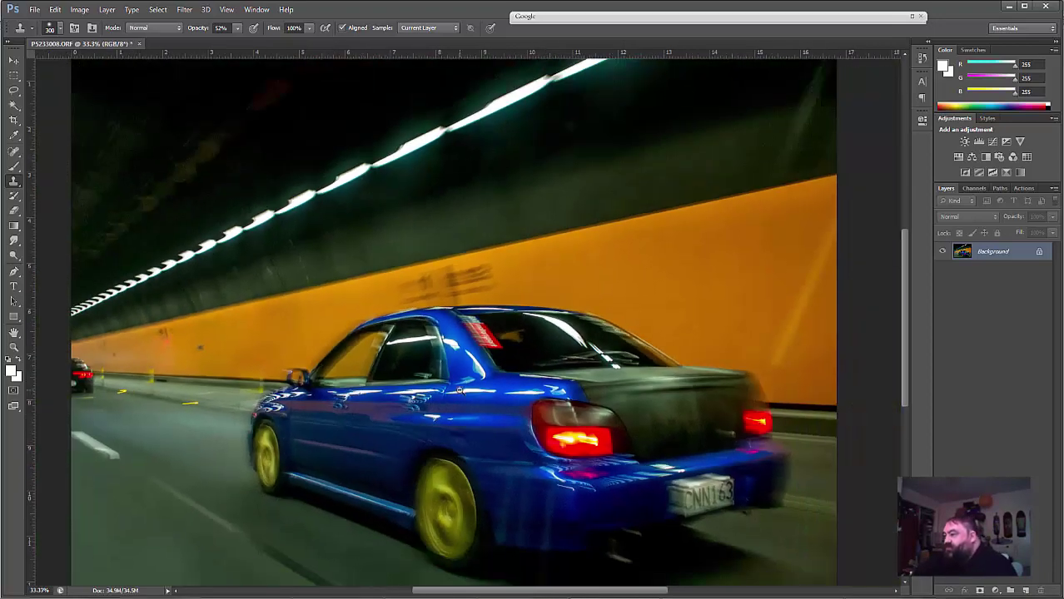
pyautogui.scroll(-2, 522, 437)
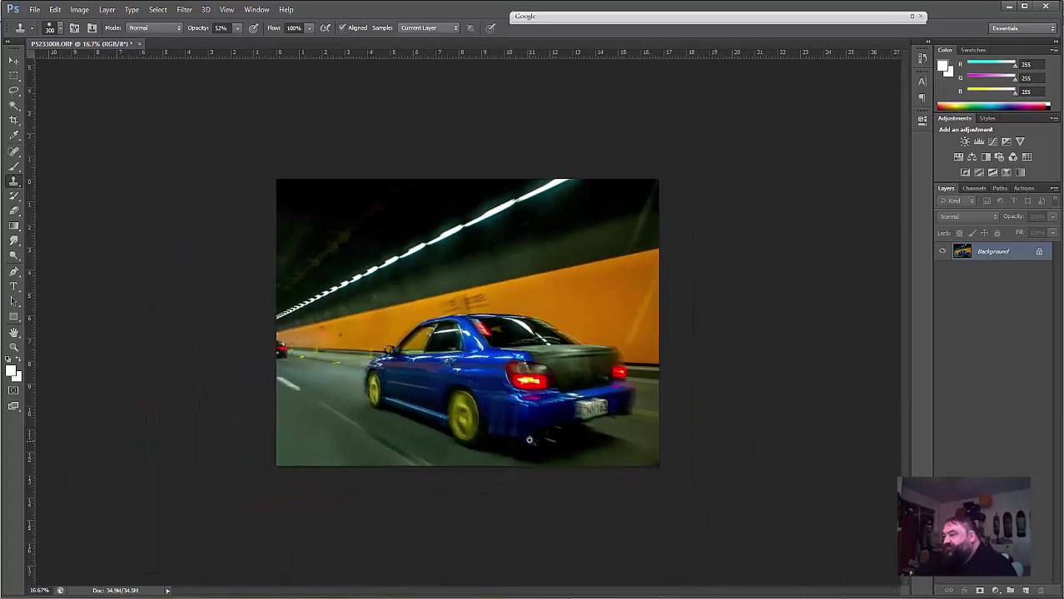
pyautogui.scroll(1, 530, 428)
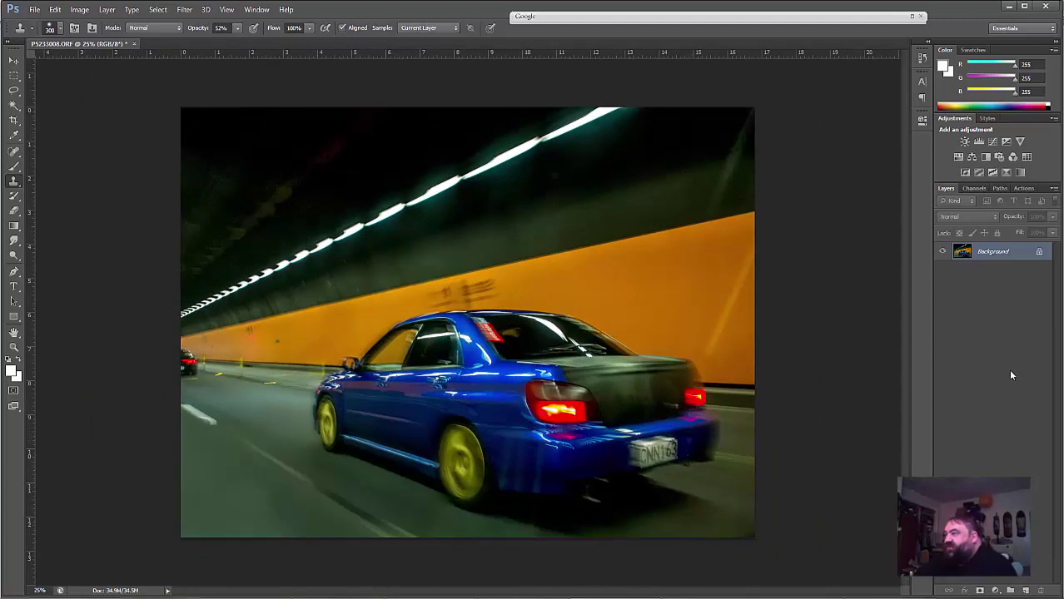
# Step: Expand the Google Nik Collection list and open the photo in Analog Efex Pro
pyautogui.click(912, 17)
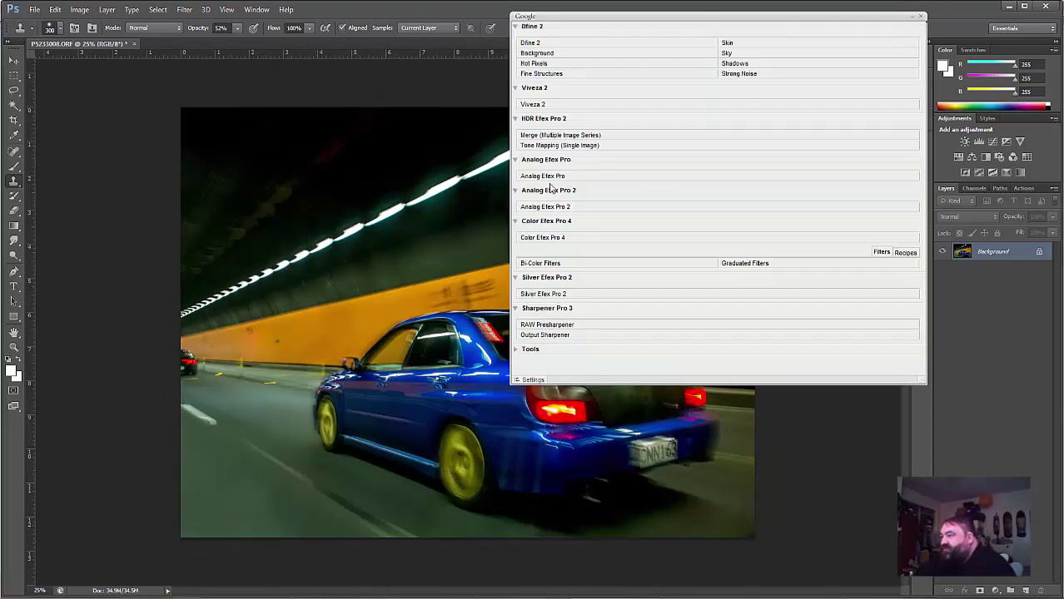
pyautogui.click(547, 177)
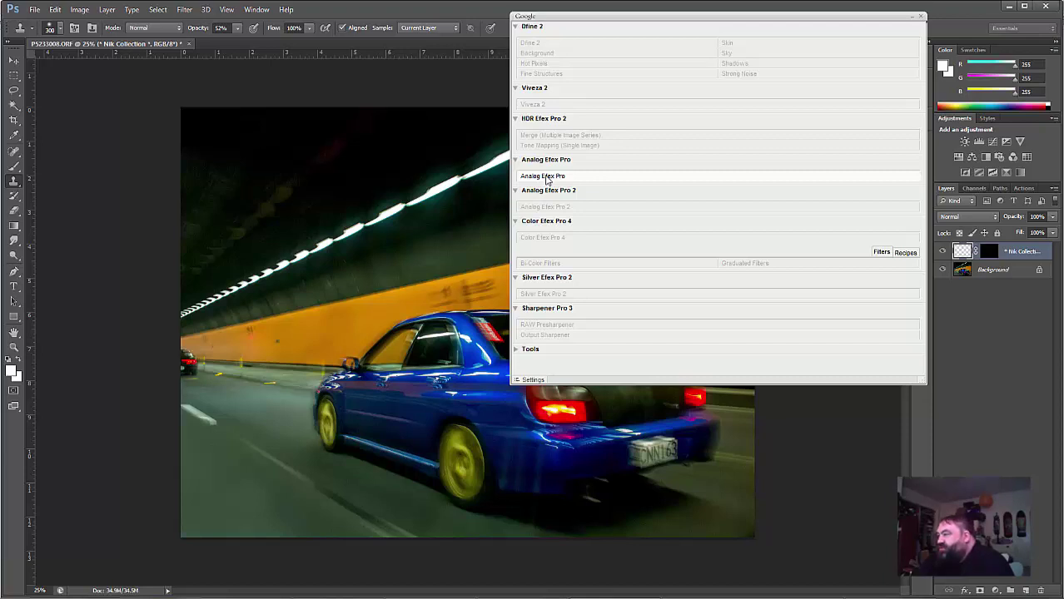
pyautogui.click(547, 179)
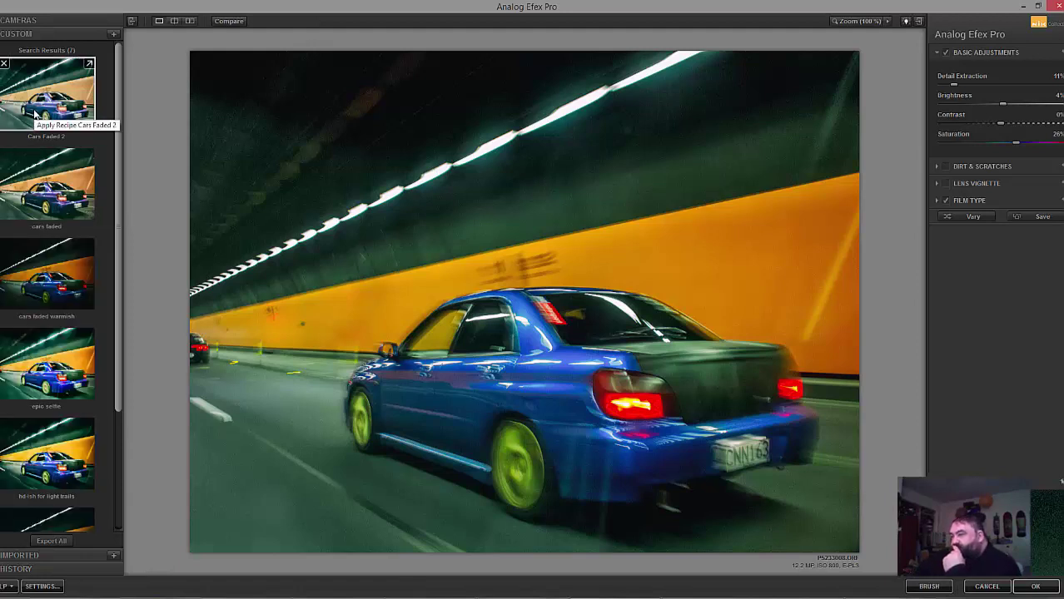
# Step: Try the custom recipes Cars Faded 2 and cars faded, and settle on cars faded warmish
pyautogui.click(37, 115)
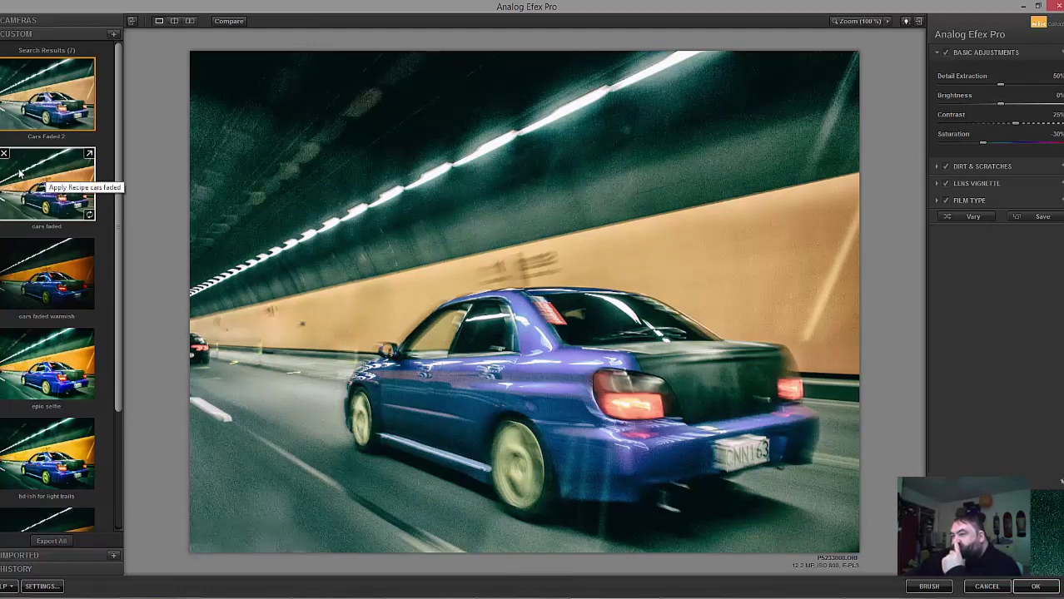
pyautogui.click(22, 177)
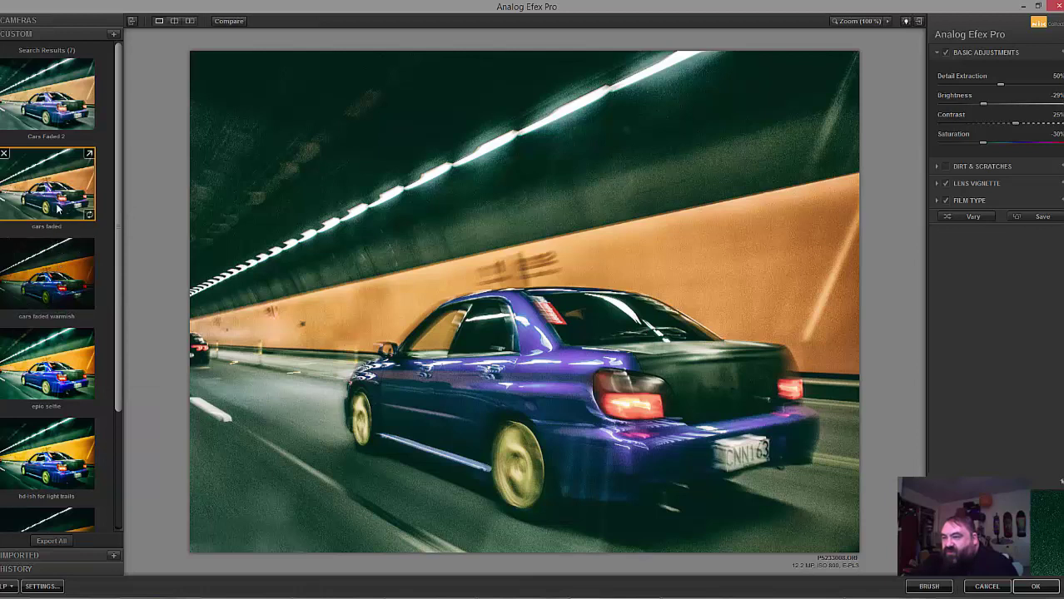
pyautogui.click(47, 281)
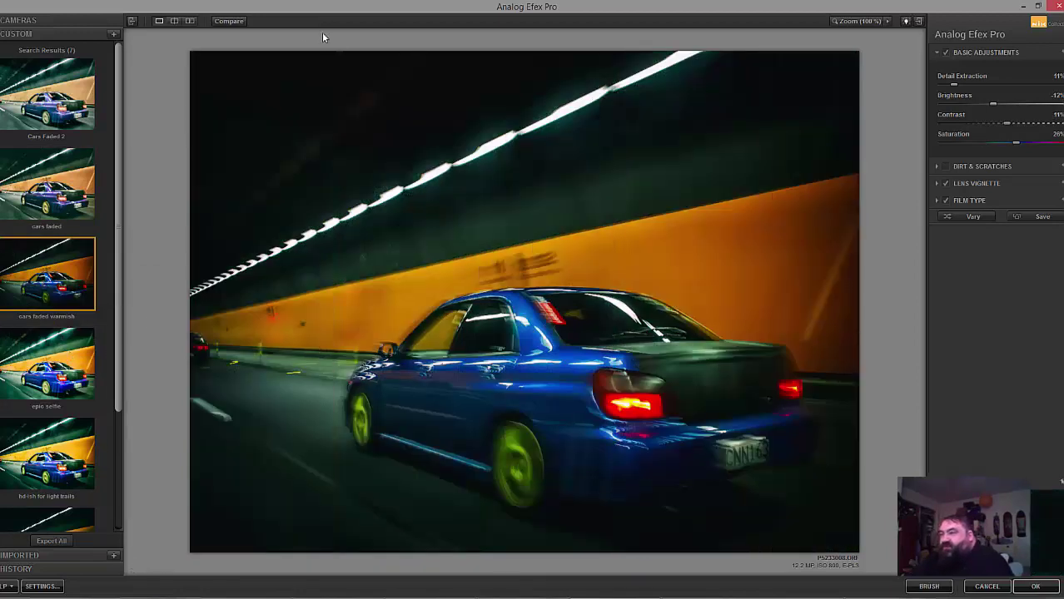
# Step: Compare the cars faded warmish result repeatedly with the original image
pyautogui.click(229, 22)
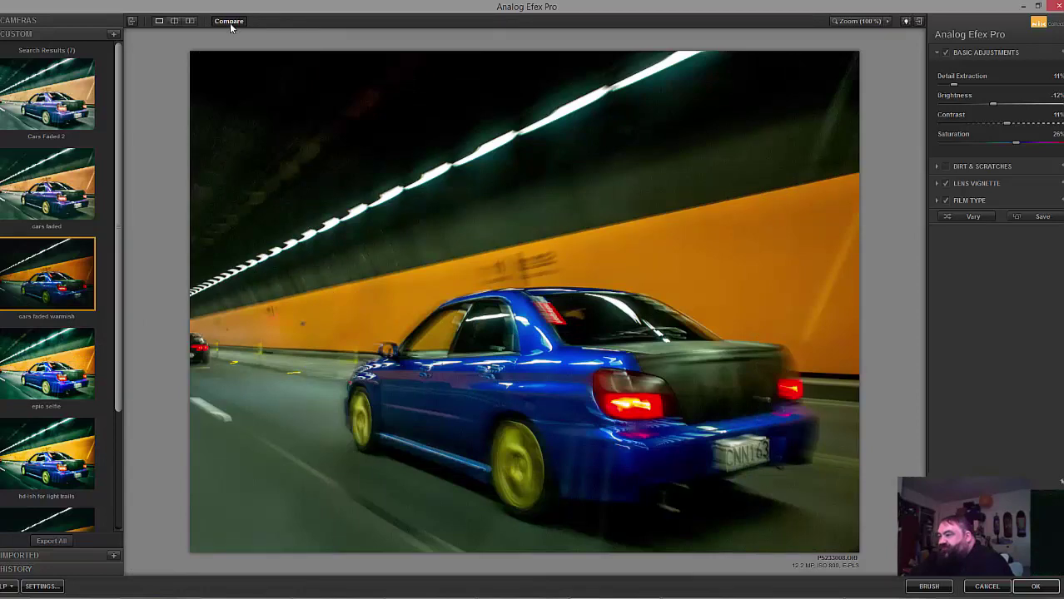
pyautogui.click(230, 22)
pyautogui.click(229, 22)
pyautogui.click(230, 22)
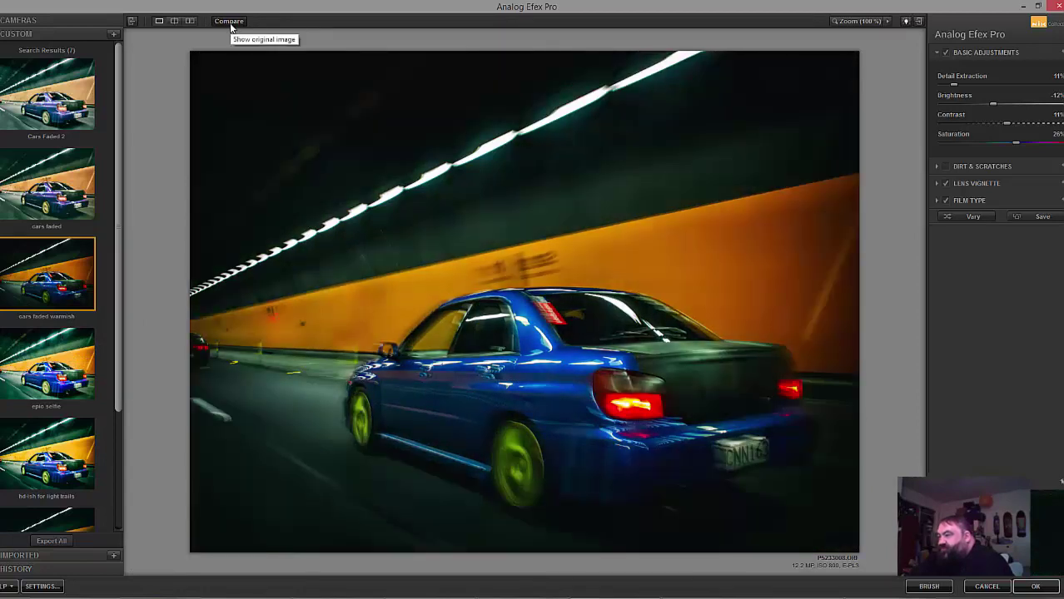
pyautogui.click(229, 22)
pyautogui.click(230, 23)
pyautogui.click(230, 23)
pyautogui.click(229, 23)
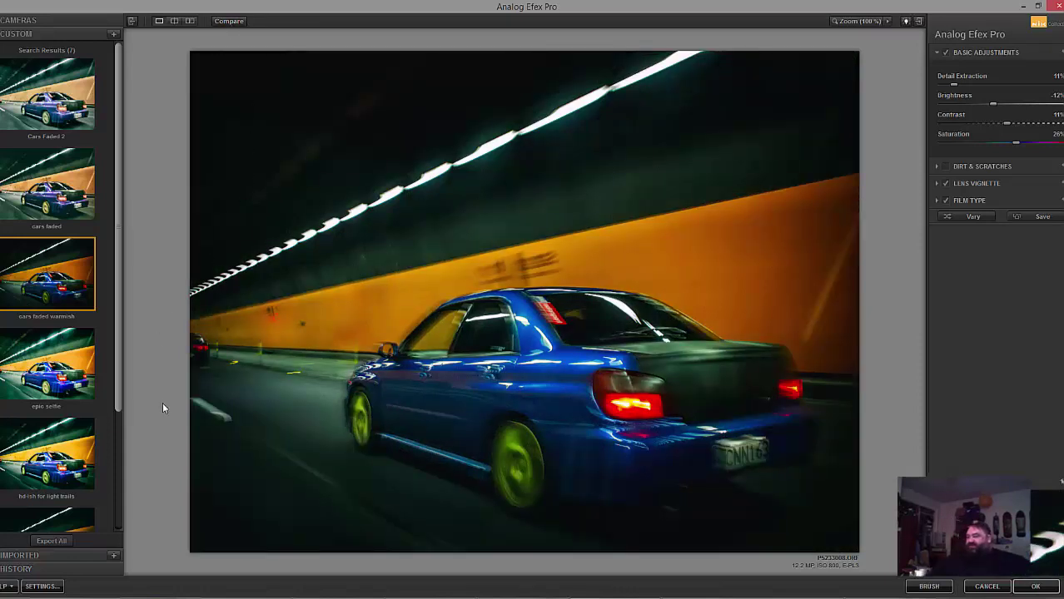
# Step: Try the custom recipes epic selfie, moon dayz one, low detail and hd-ish for light trails, and return to cars faded warmish
pyautogui.click(50, 370)
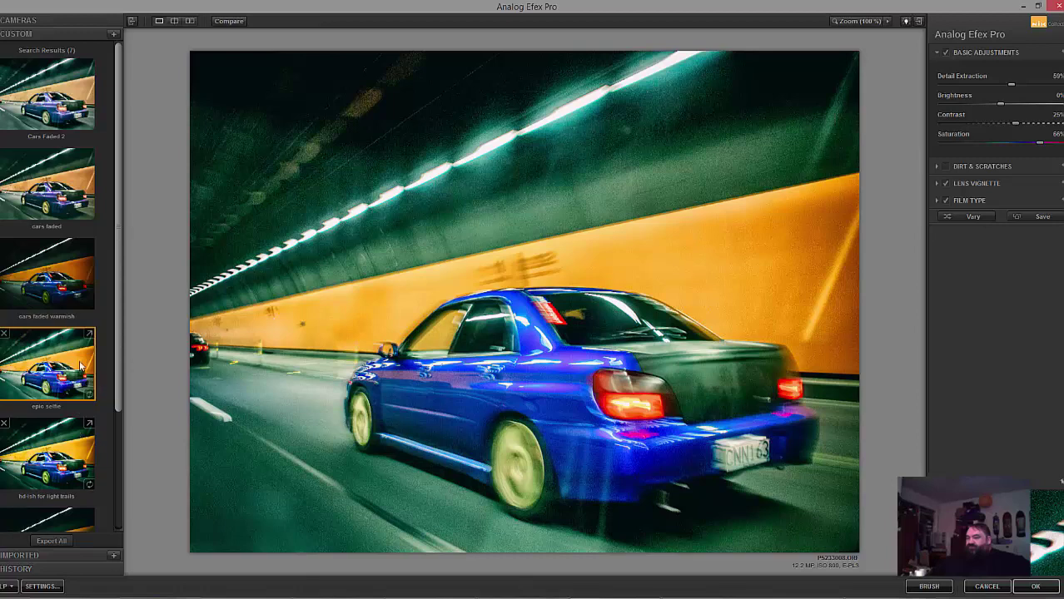
pyautogui.moveTo(118, 332); pyautogui.dragTo(119, 491)
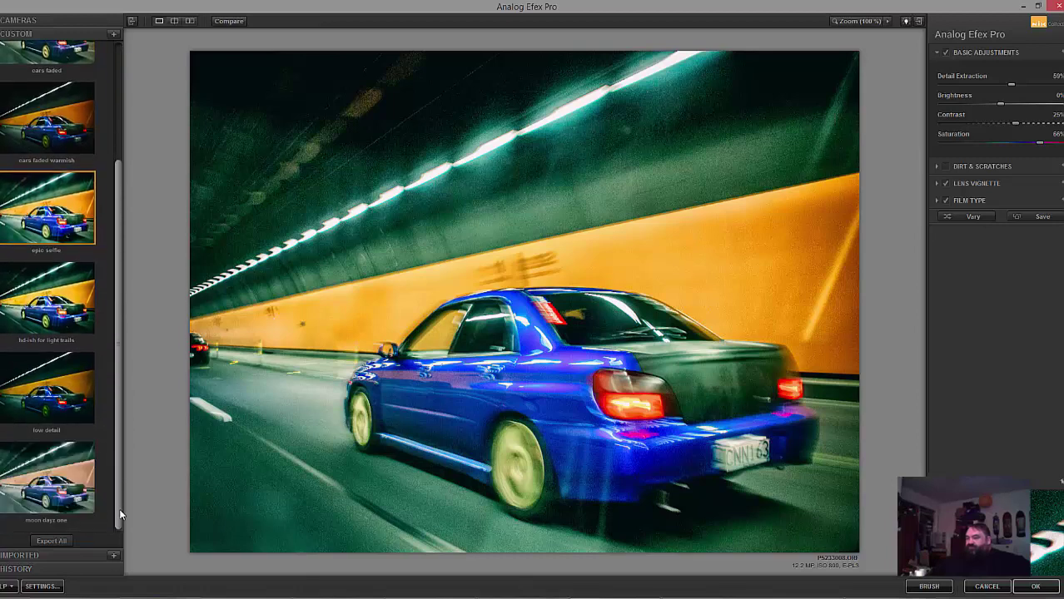
pyautogui.click(75, 497)
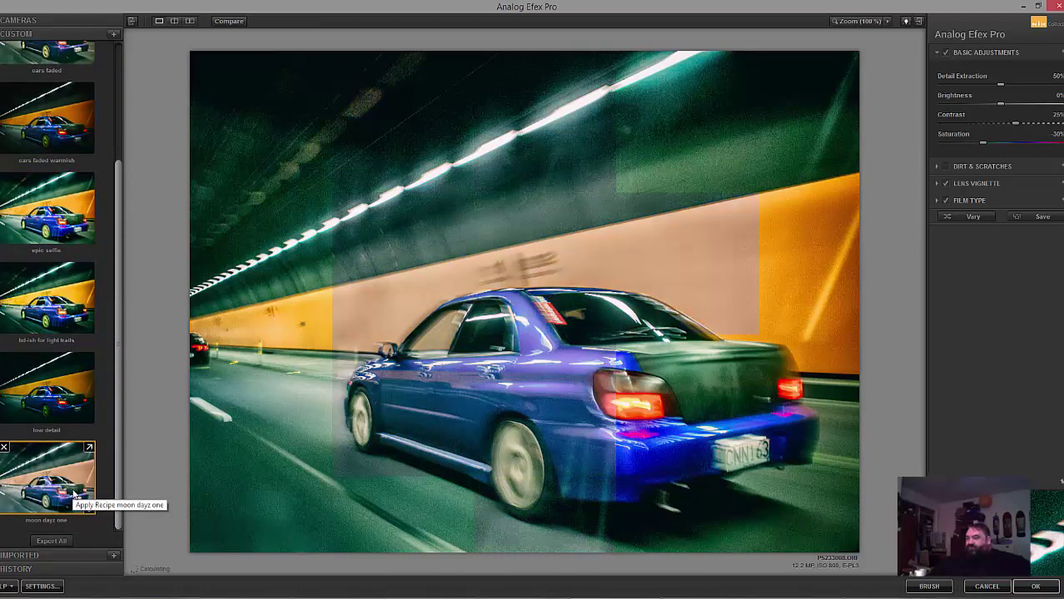
pyautogui.click(62, 401)
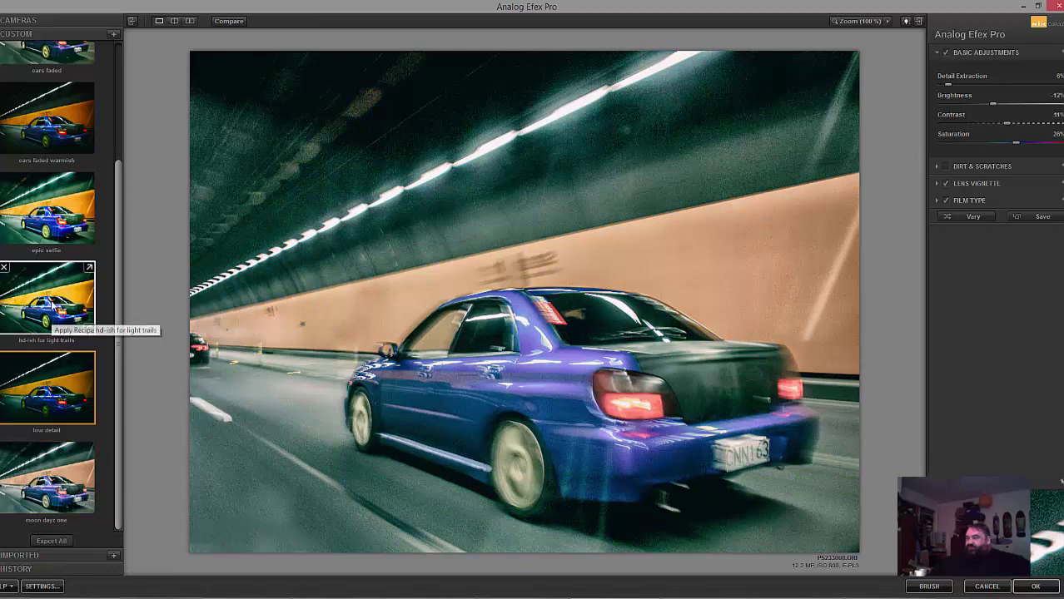
pyautogui.click(49, 273)
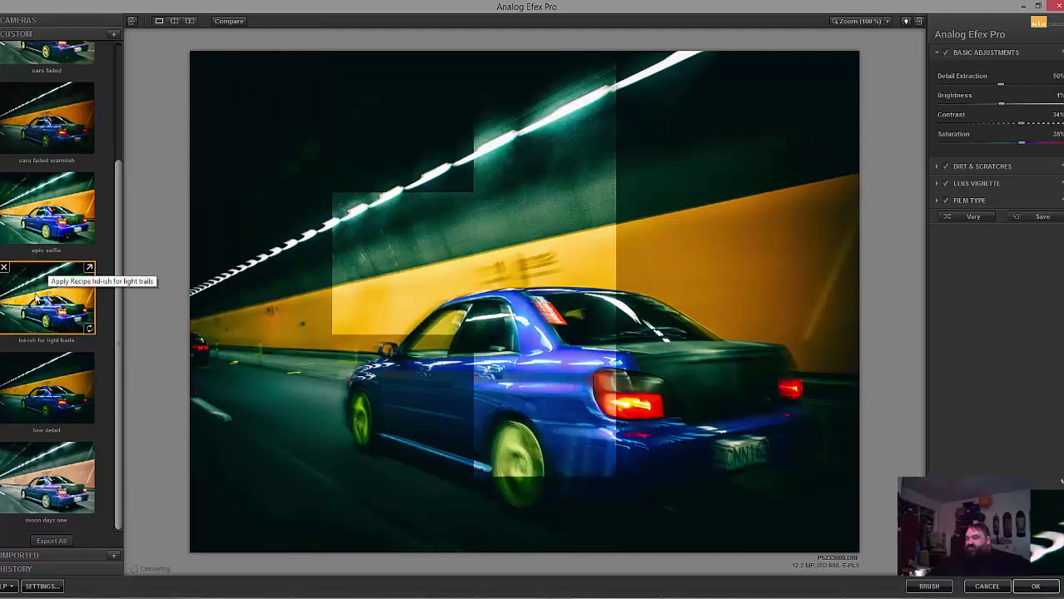
pyautogui.click(37, 206)
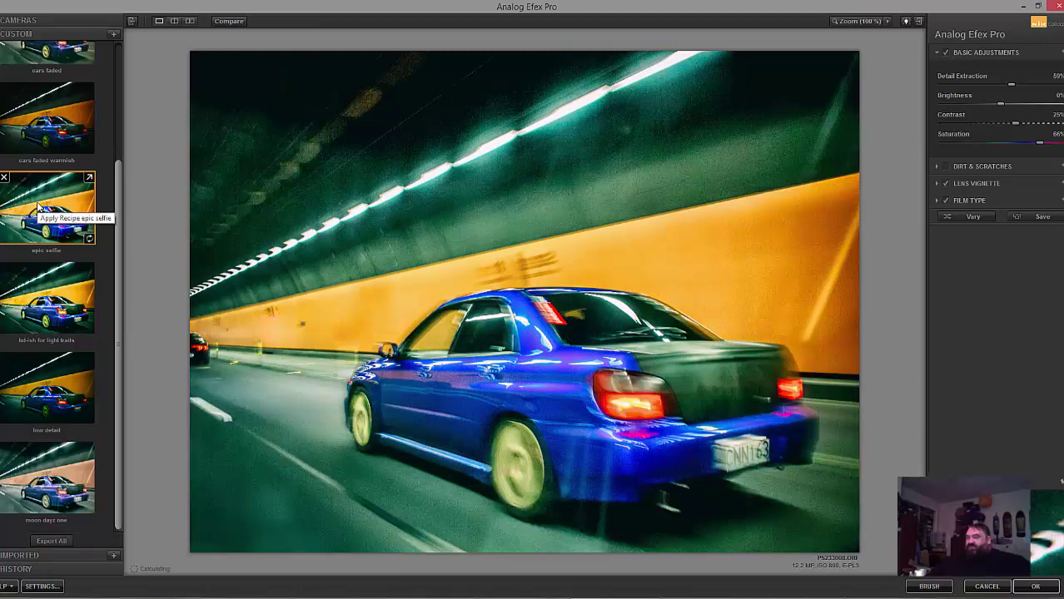
pyautogui.click(55, 135)
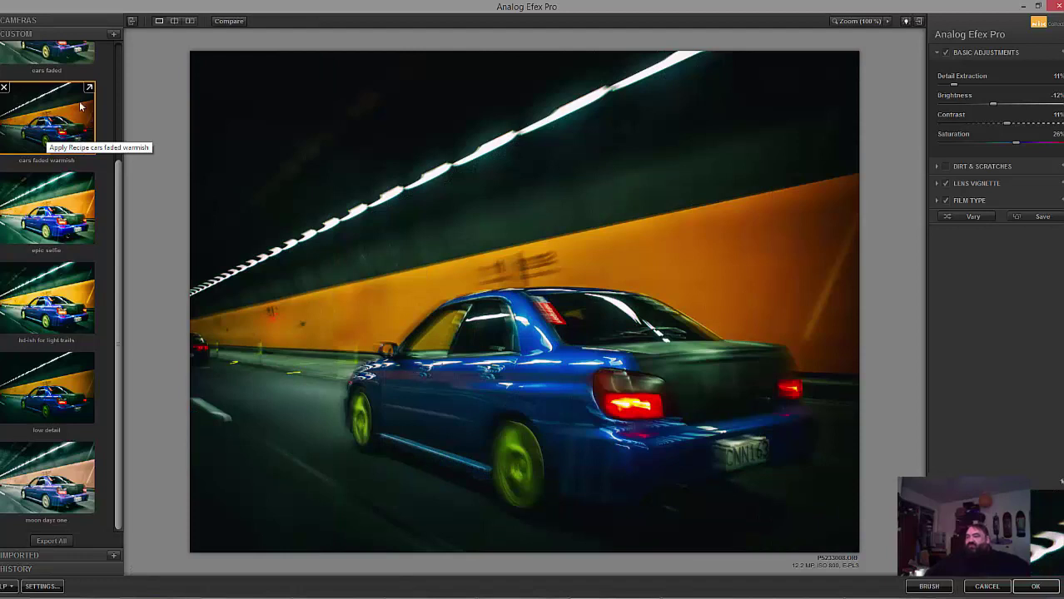
# Step: Compare the Cars Faded 2 and cars faded recipes with cars faded warmish, and reapply cars faded warmish
pyautogui.moveTo(117, 250); pyautogui.dragTo(138, 104)
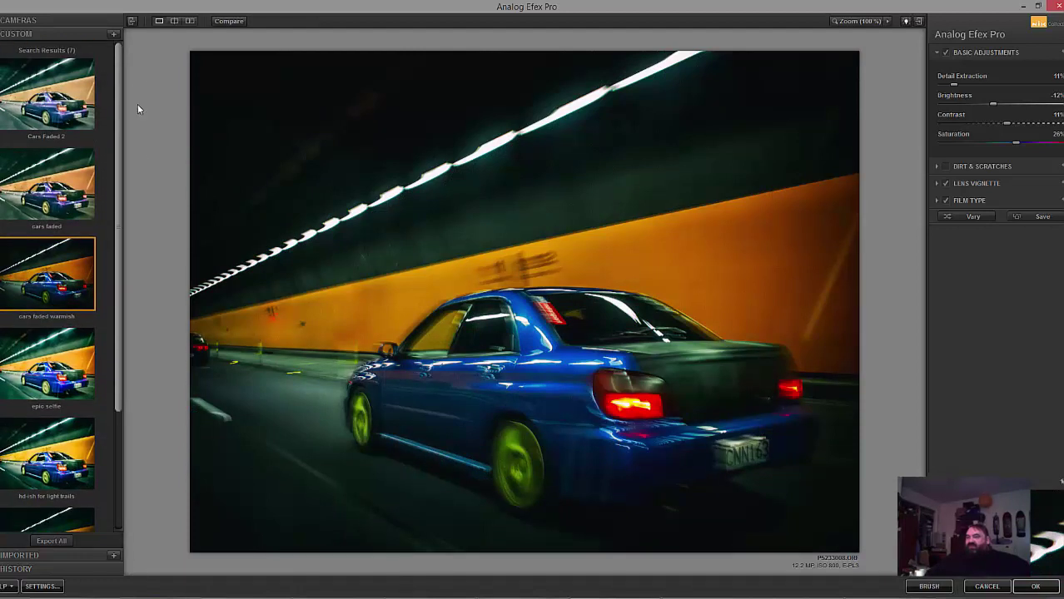
pyautogui.click(62, 108)
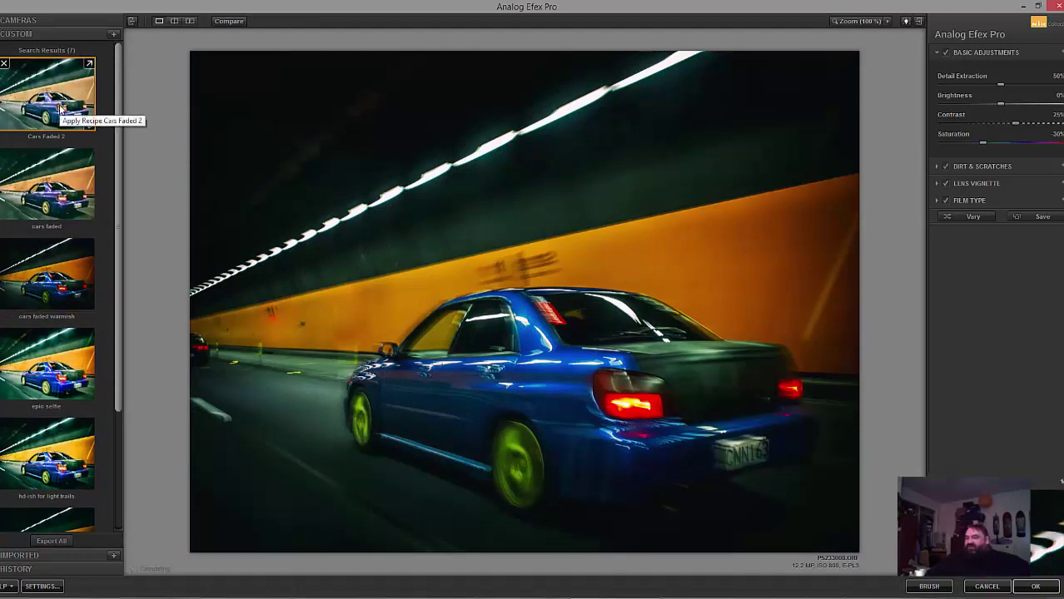
pyautogui.click(38, 191)
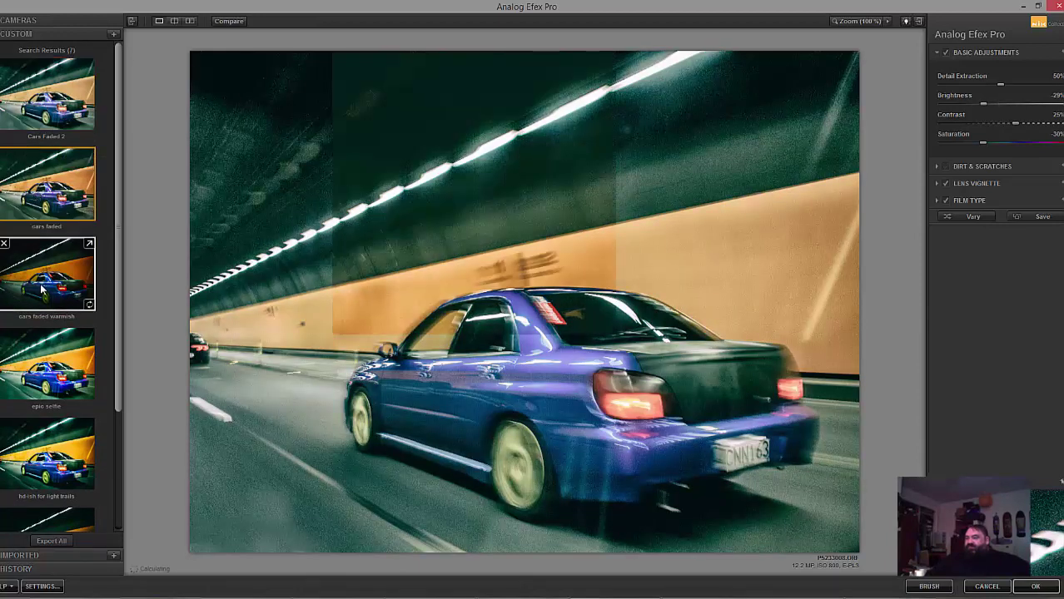
pyautogui.click(44, 297)
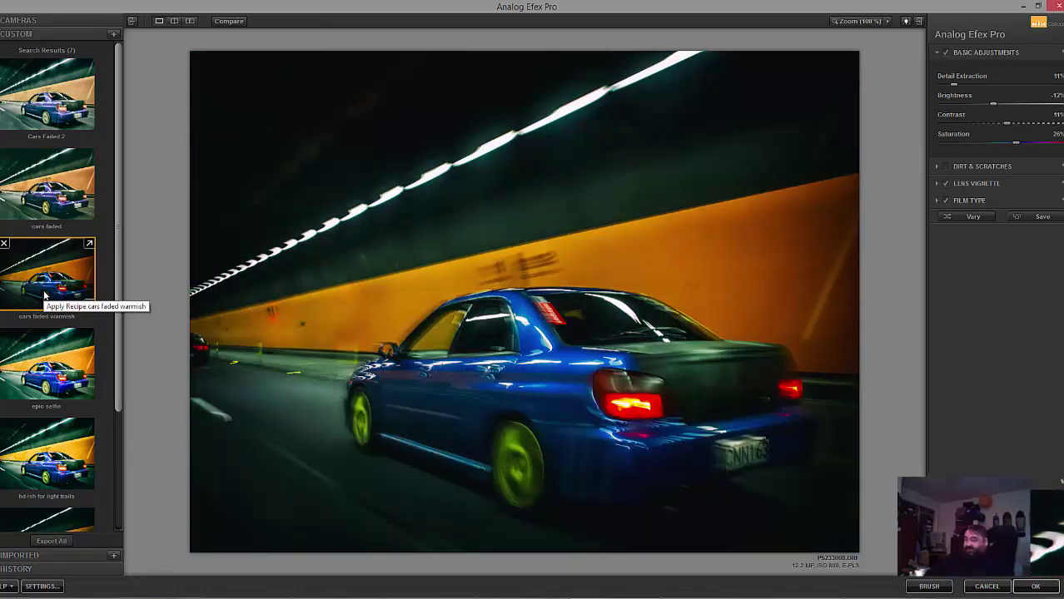
pyautogui.click(48, 197)
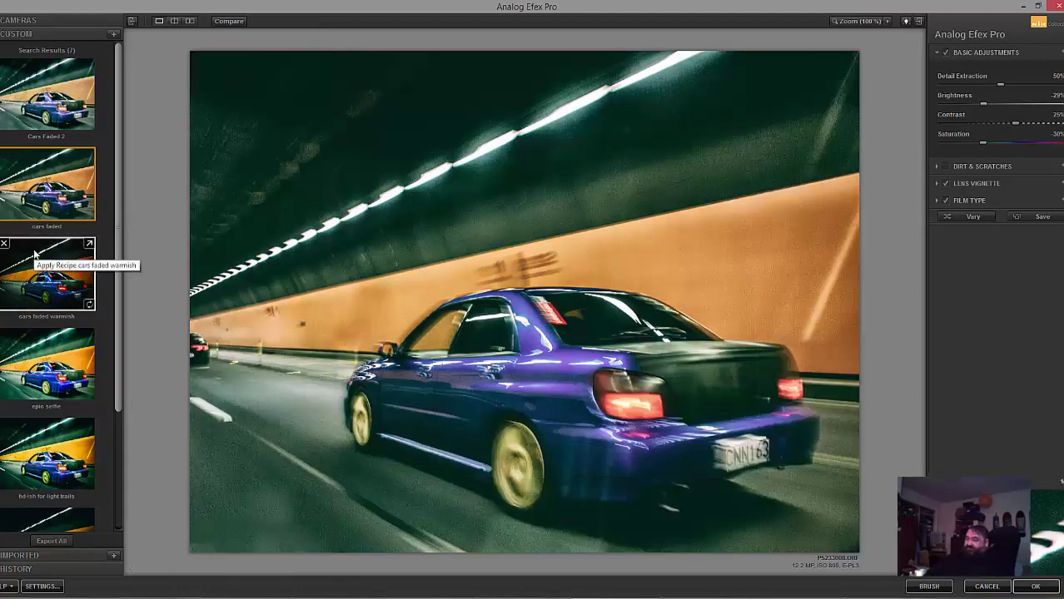
pyautogui.click(34, 254)
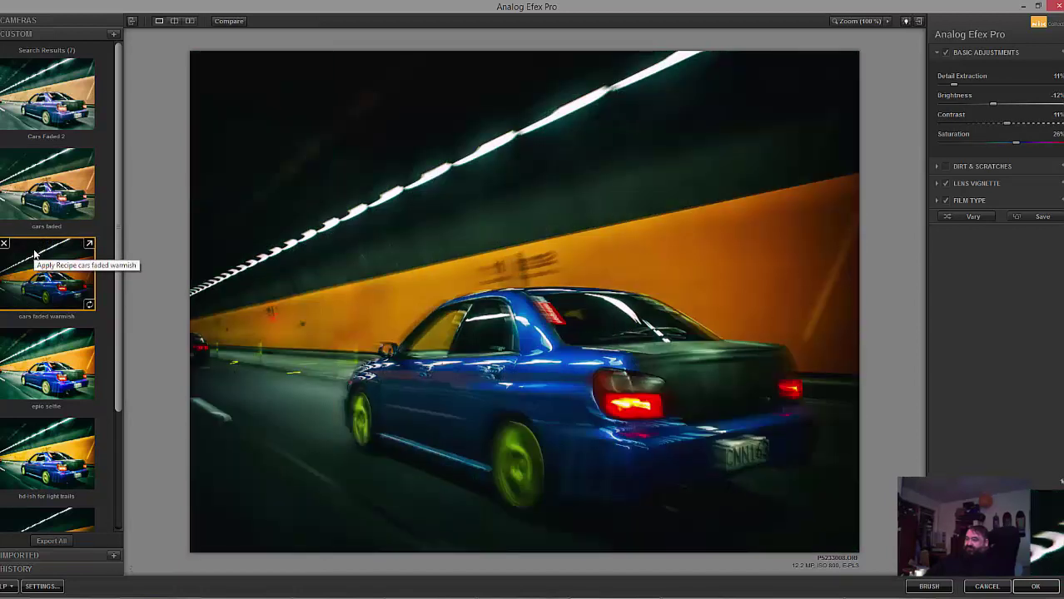
# Step: Try hd-ish for light trails, and alternate between the epic selfie and cars faded warmish recipes
pyautogui.click(65, 472)
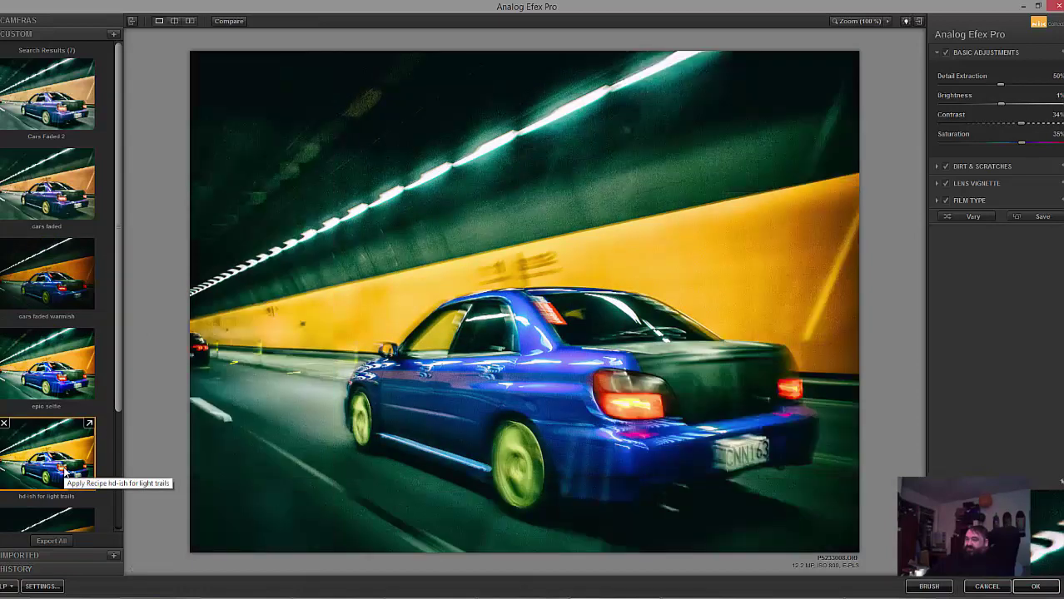
pyautogui.click(55, 370)
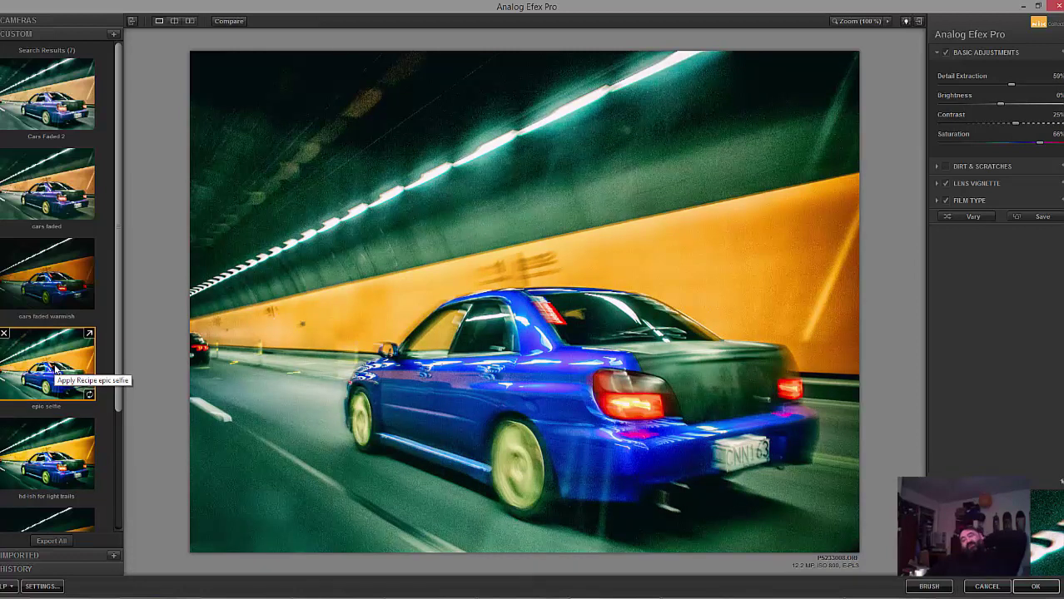
pyautogui.click(50, 297)
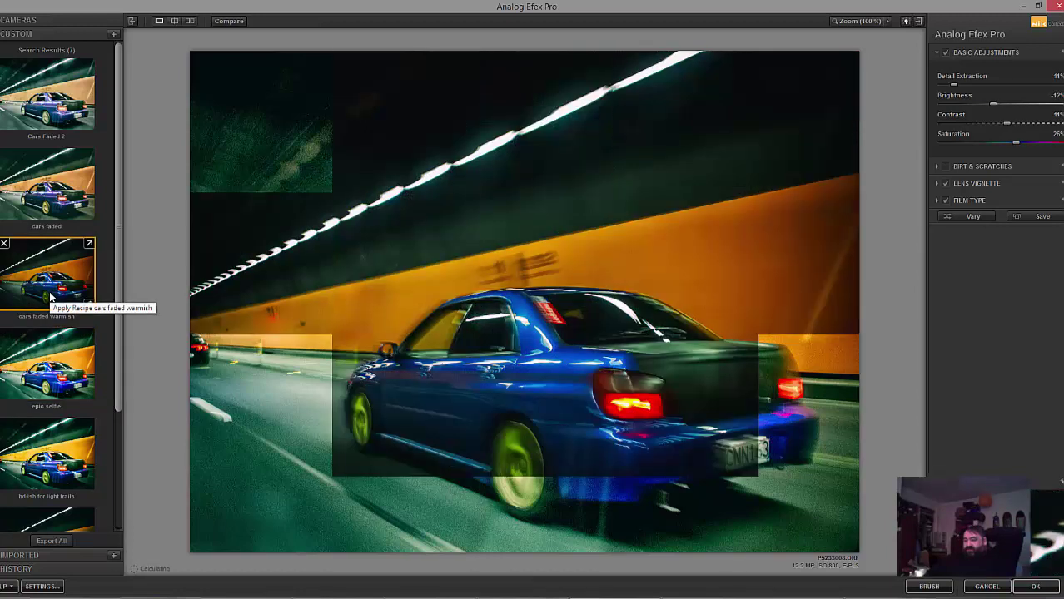
pyautogui.click(37, 355)
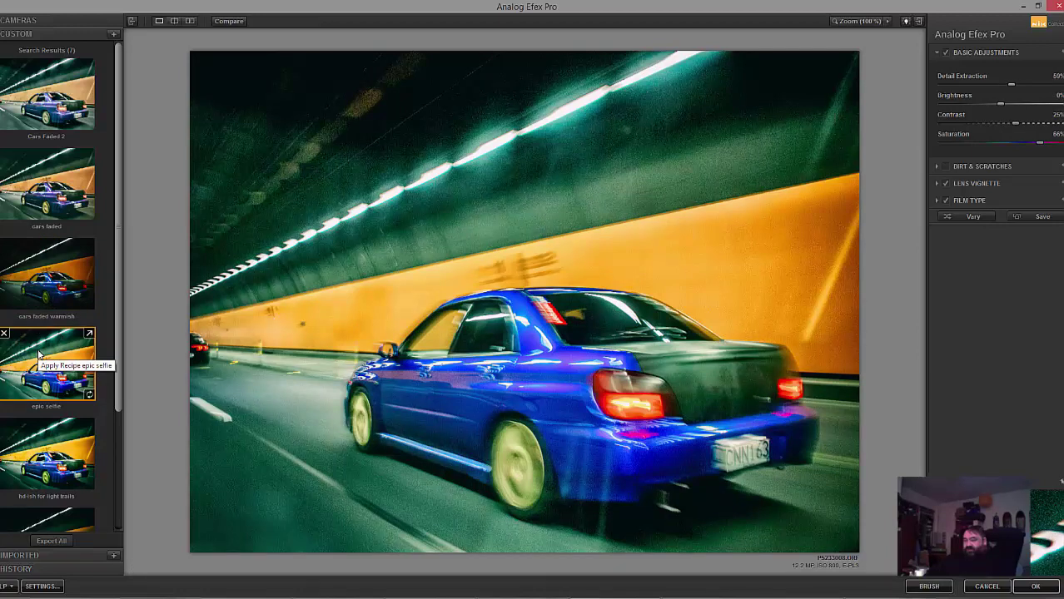
pyautogui.click(46, 308)
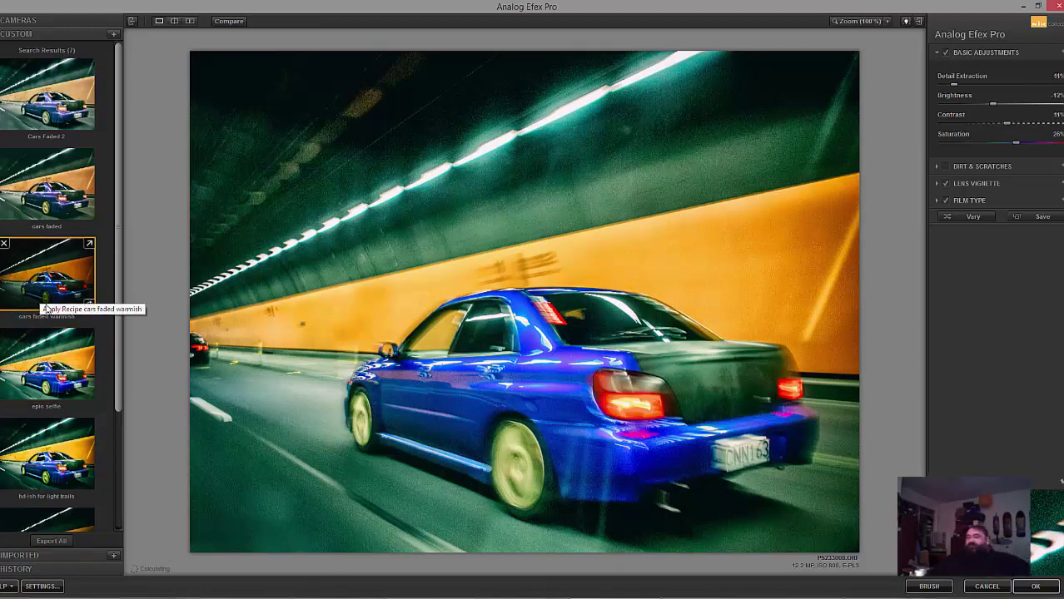
# Step: Compare the epic selfie recipe with the cars faded and Cars Faded 2 recipes
pyautogui.click(42, 372)
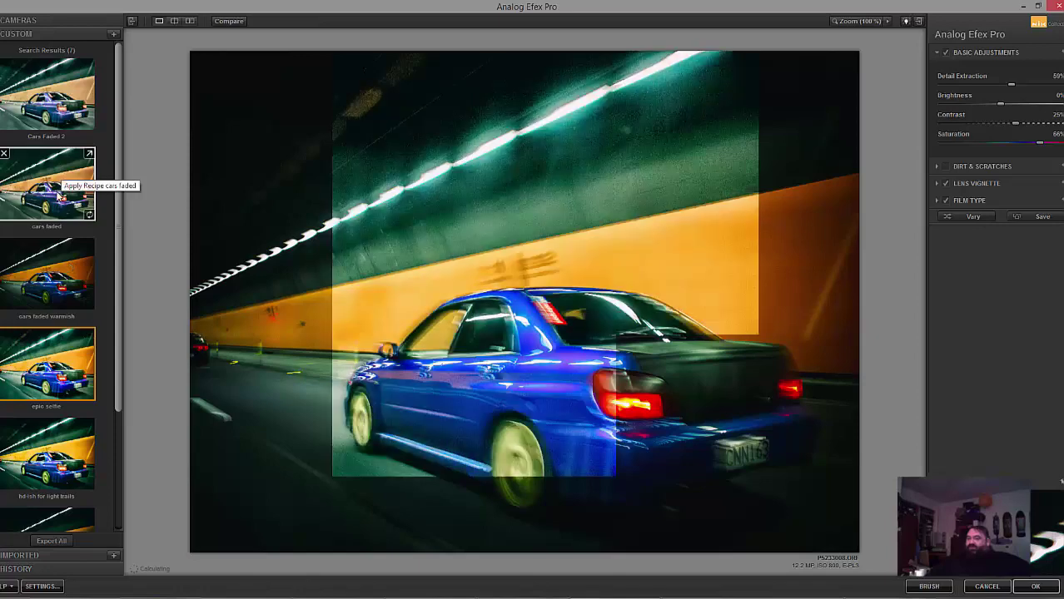
pyautogui.click(59, 196)
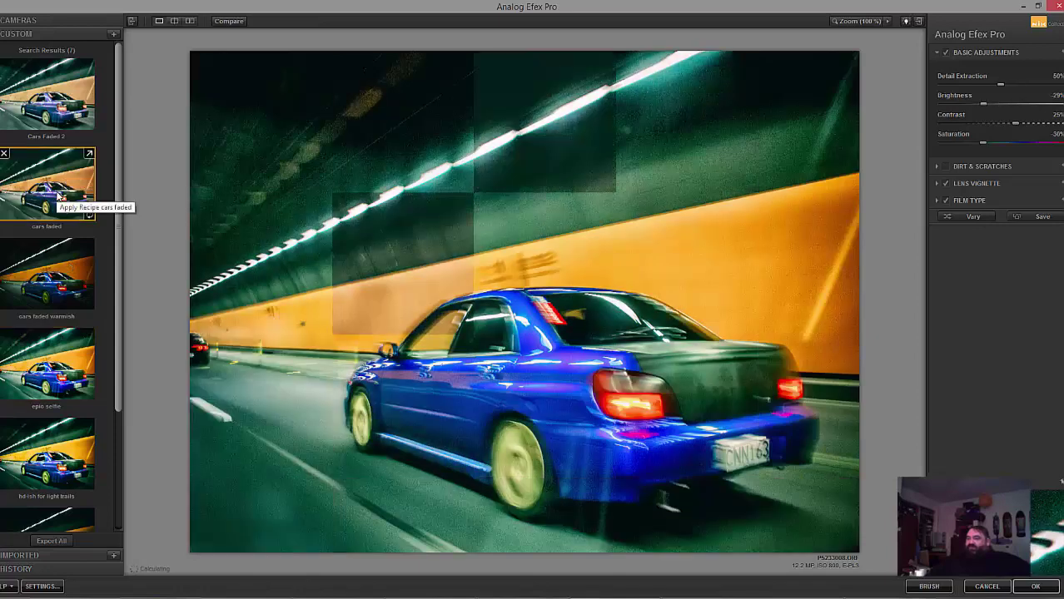
pyautogui.click(50, 119)
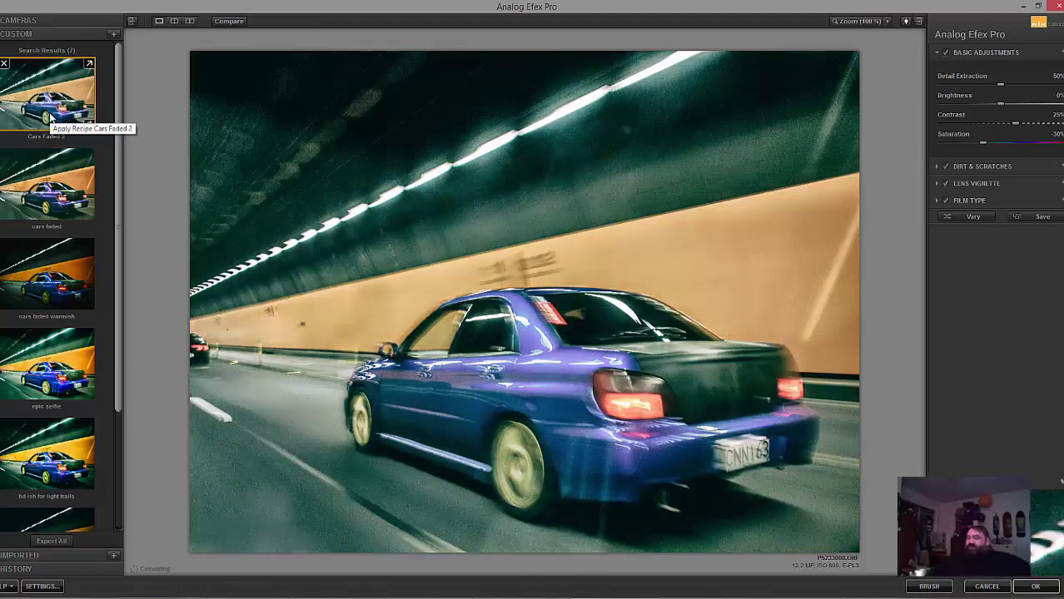
pyautogui.click(45, 373)
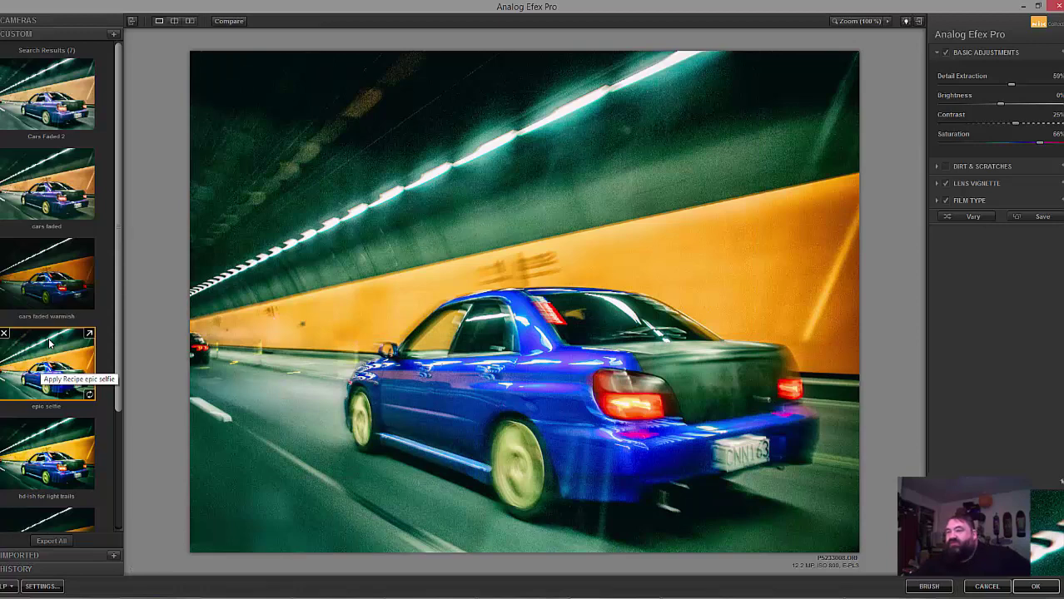
pyautogui.click(49, 98)
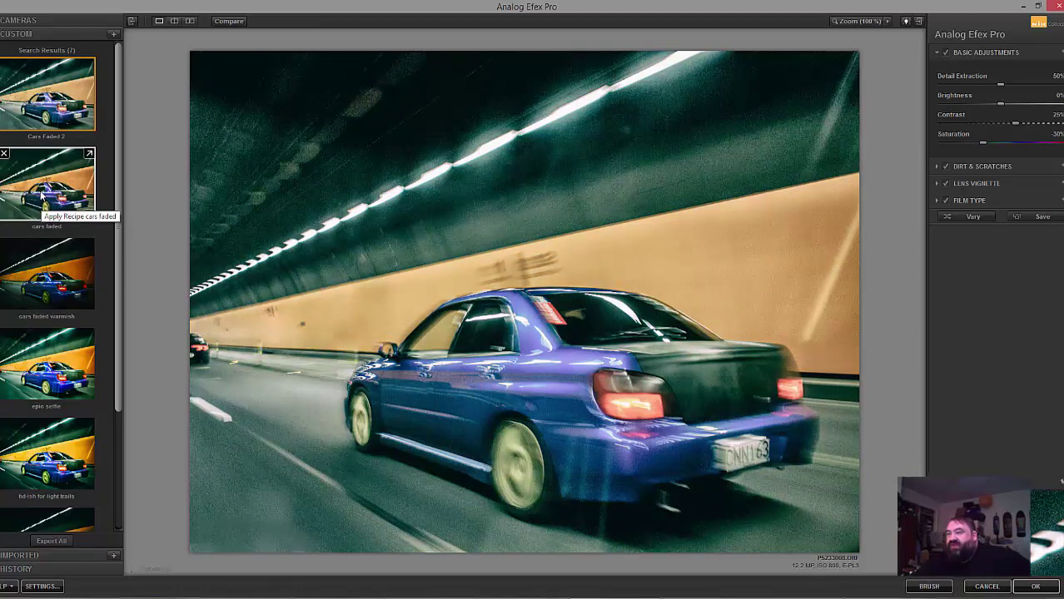
pyautogui.click(41, 191)
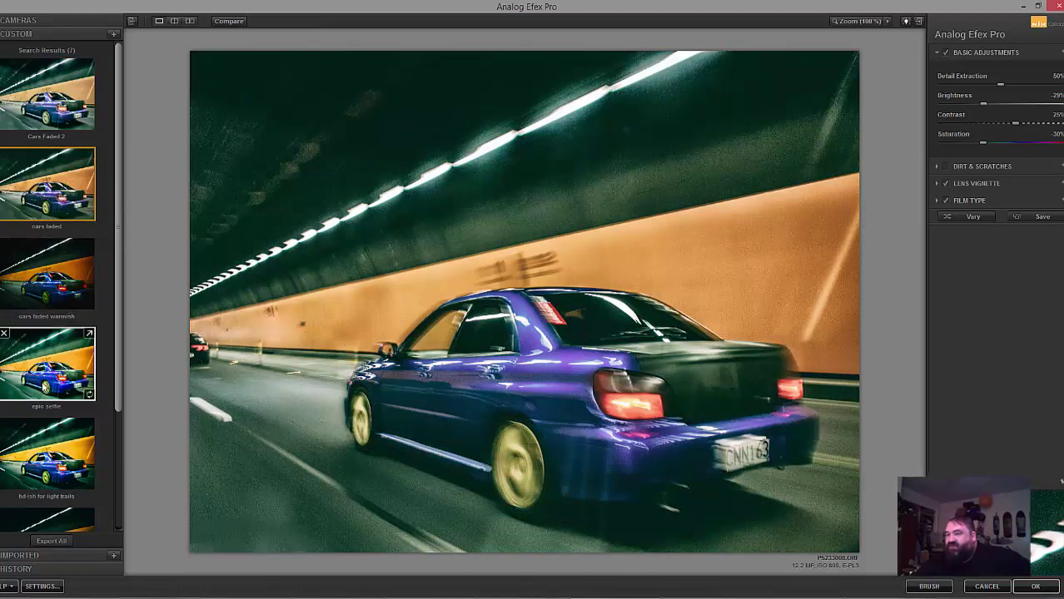
# Step: Compare epic selfie with cars faded warmish once more, and settle on cars faded warmish
pyautogui.click(46, 375)
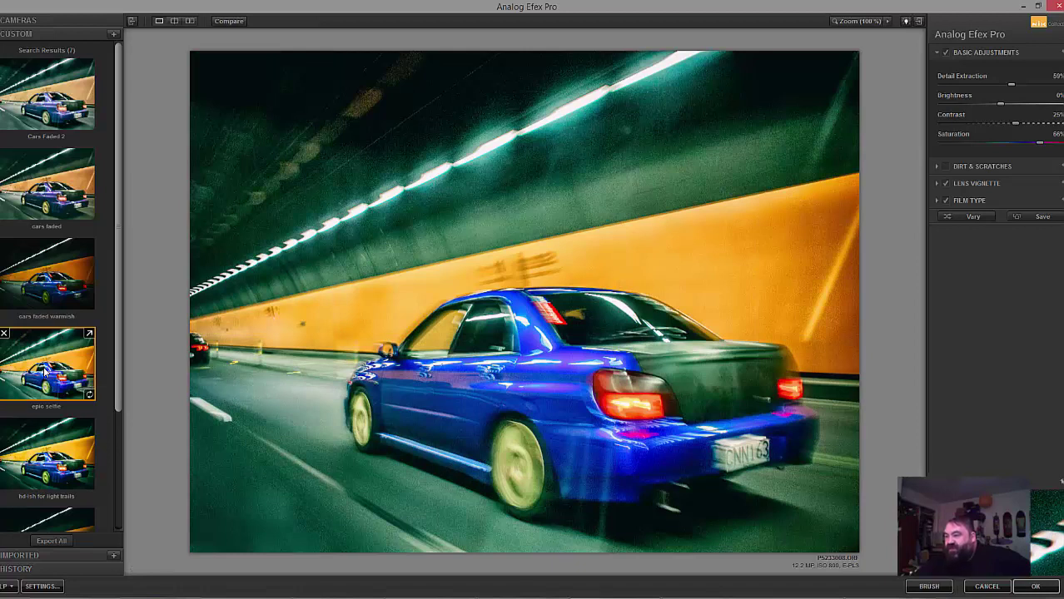
pyautogui.click(46, 287)
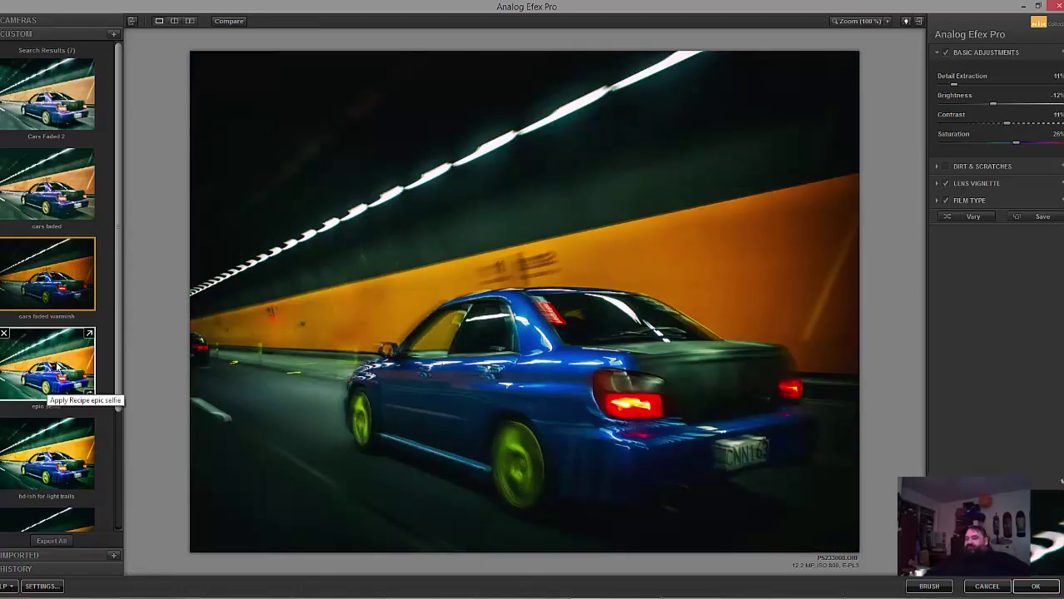
pyautogui.click(57, 366)
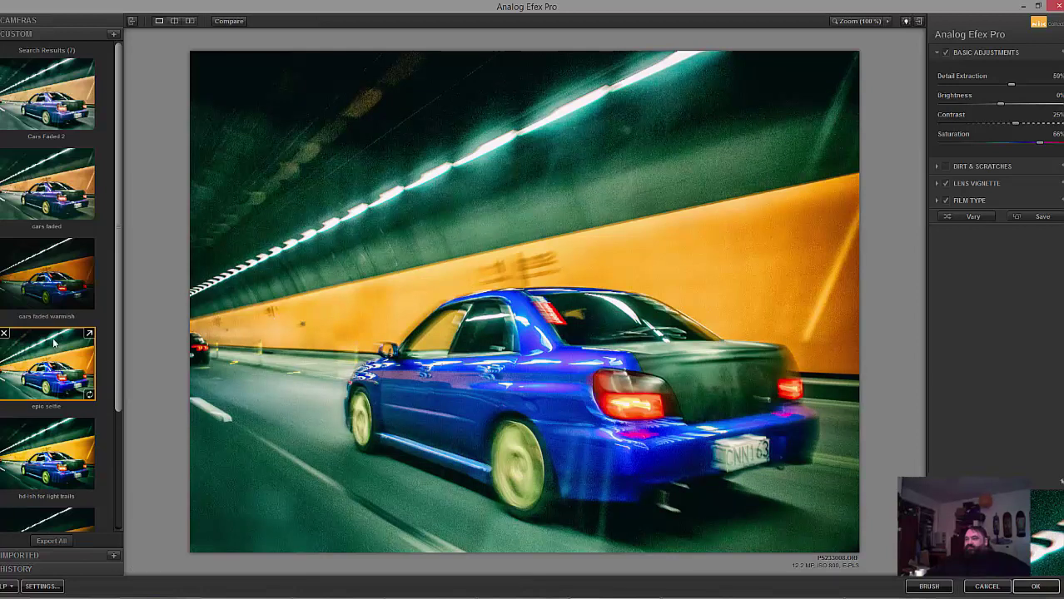
pyautogui.click(65, 290)
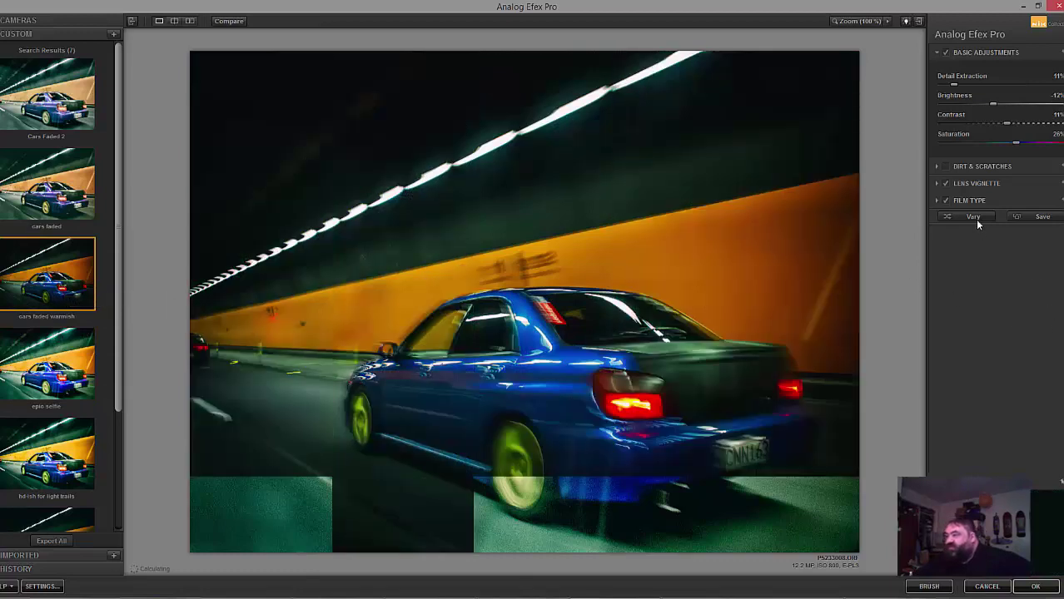
# Step: Switch off the lens vignette and try several Subtle film types, keeping the first swatch in the second row
pyautogui.click(946, 184)
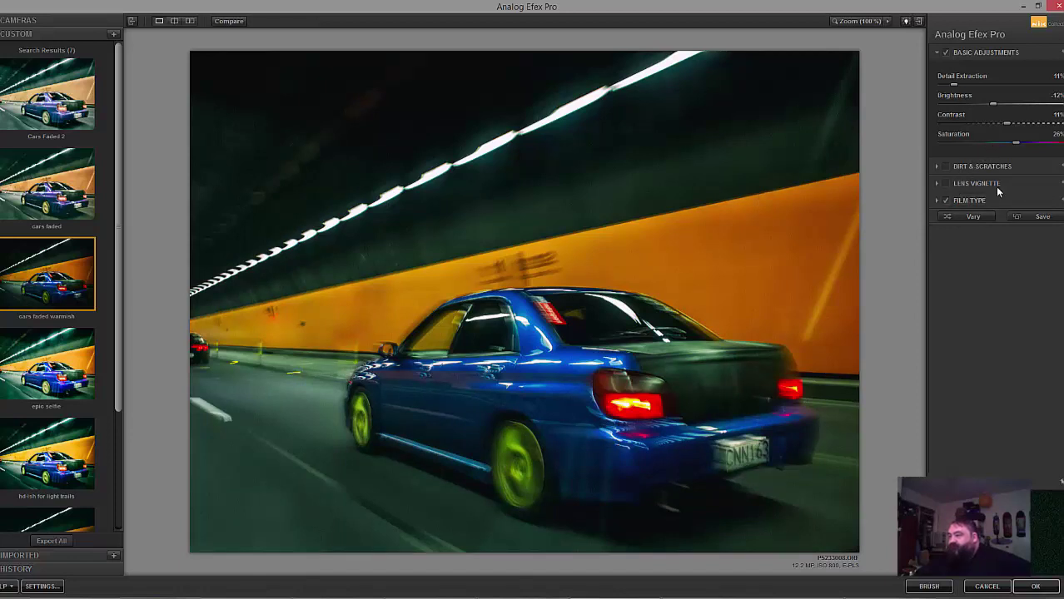
pyautogui.click(985, 200)
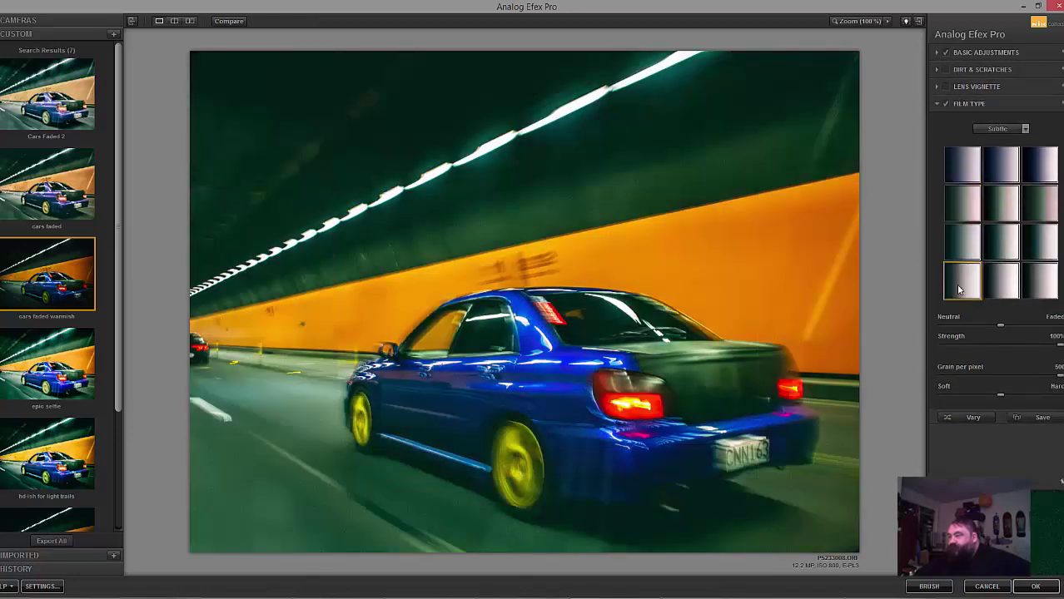
pyautogui.click(961, 241)
pyautogui.click(961, 208)
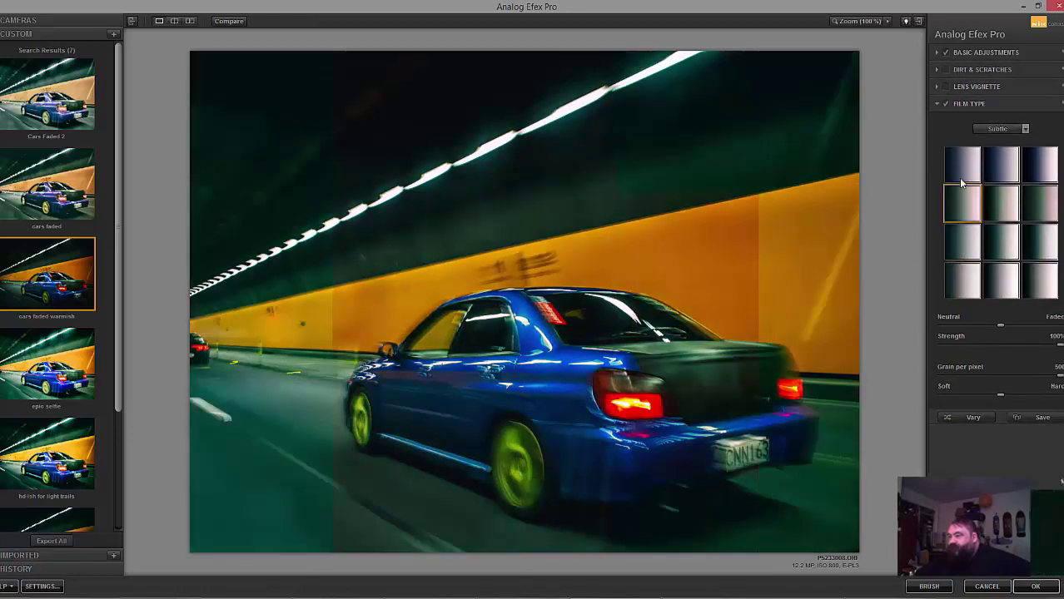
pyautogui.click(961, 180)
pyautogui.click(961, 204)
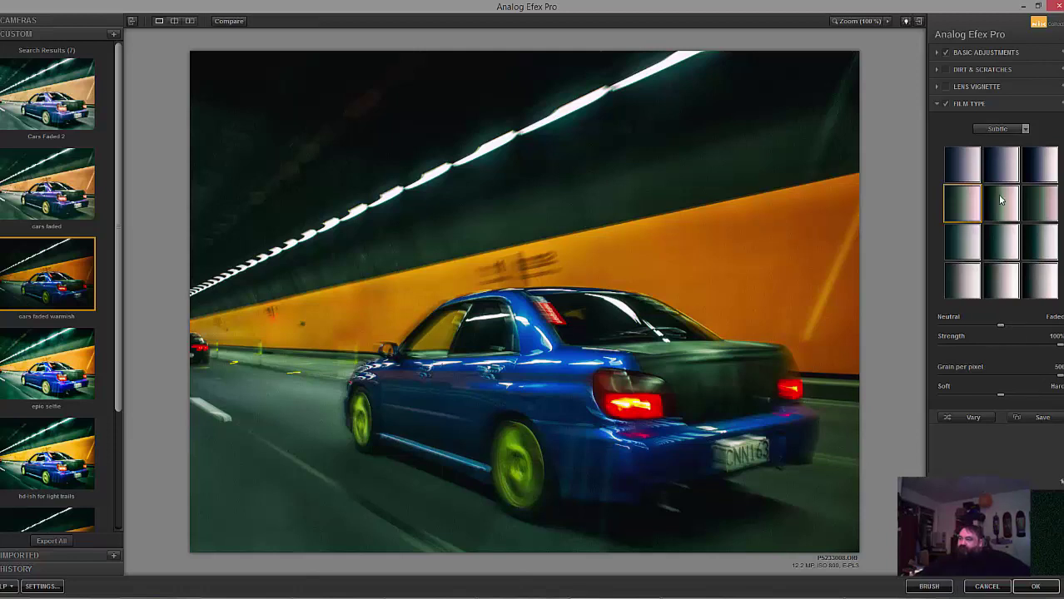
# Step: Set the Detail Extraction in the basic adjustments to 22%
pyautogui.click(977, 52)
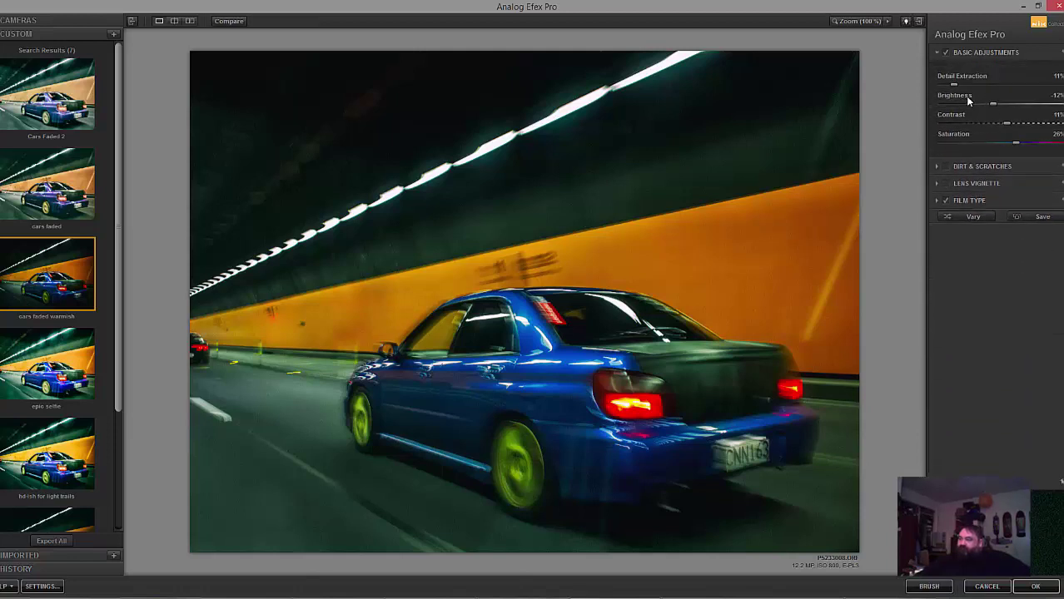
pyautogui.moveTo(955, 86); pyautogui.dragTo(982, 86)
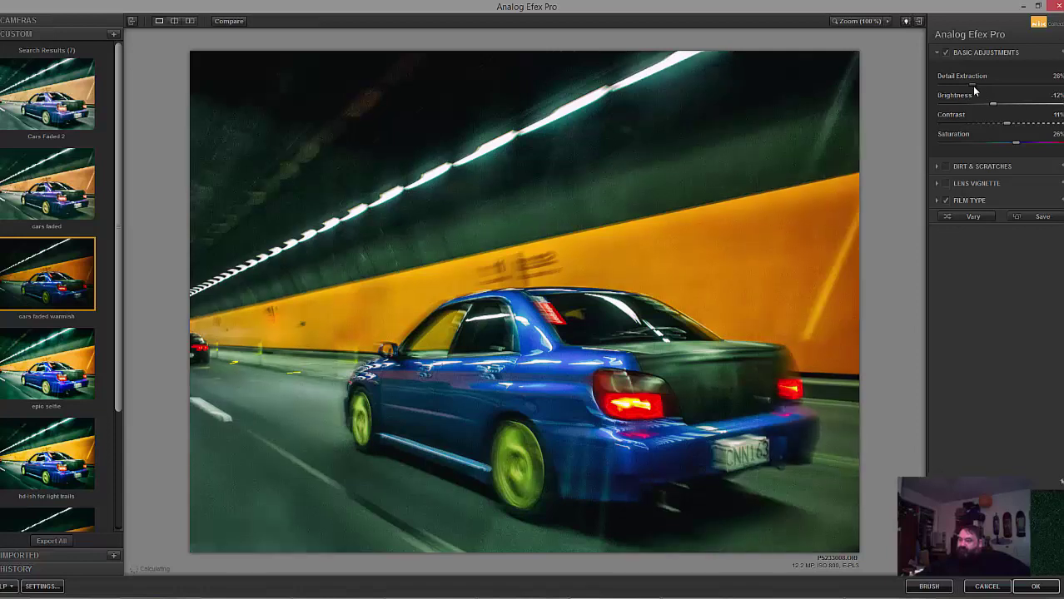
pyautogui.moveTo(974, 89); pyautogui.dragTo(976, 94)
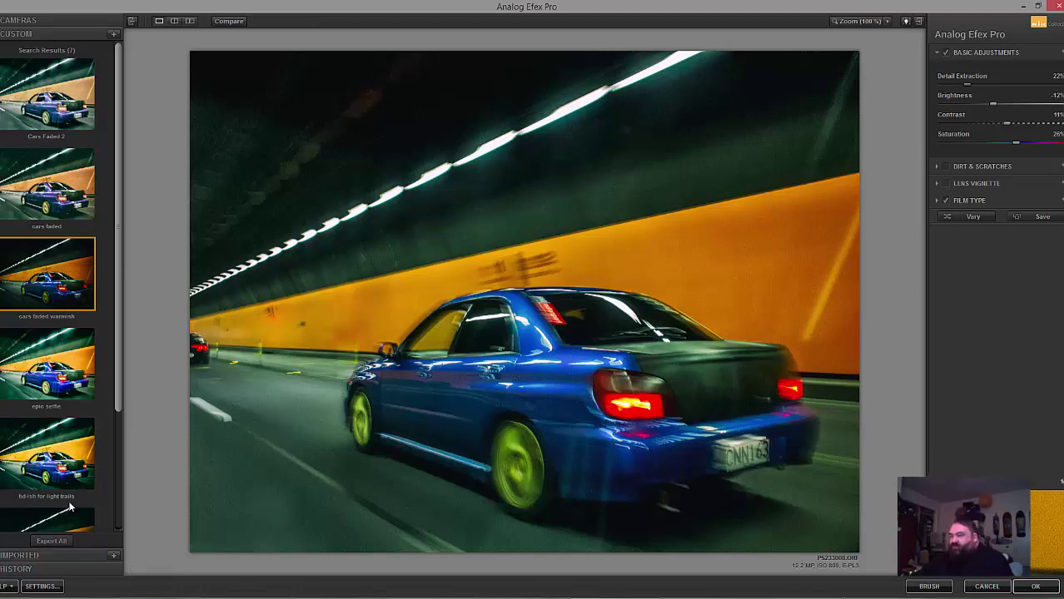
# Step: Save the current Analog Efex settings as a custom preset named 1
pyautogui.click(1036, 217)
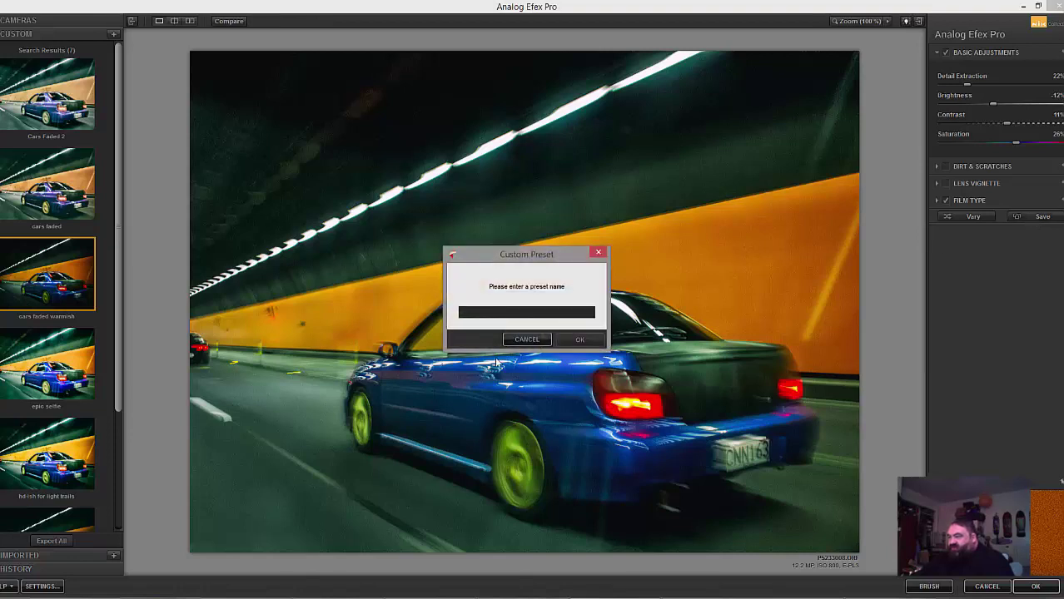
pyautogui.click(483, 315)
pyautogui.click(580, 340)
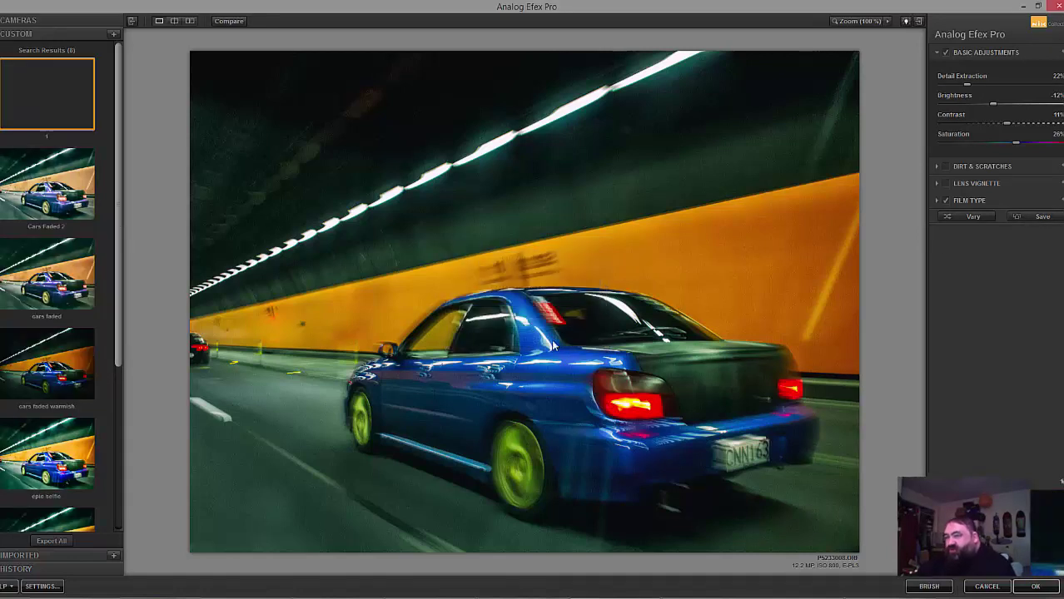
# Step: Compare preset 1 with the cars faded warmish recipe, and return to cars faded warmish
pyautogui.click(54, 366)
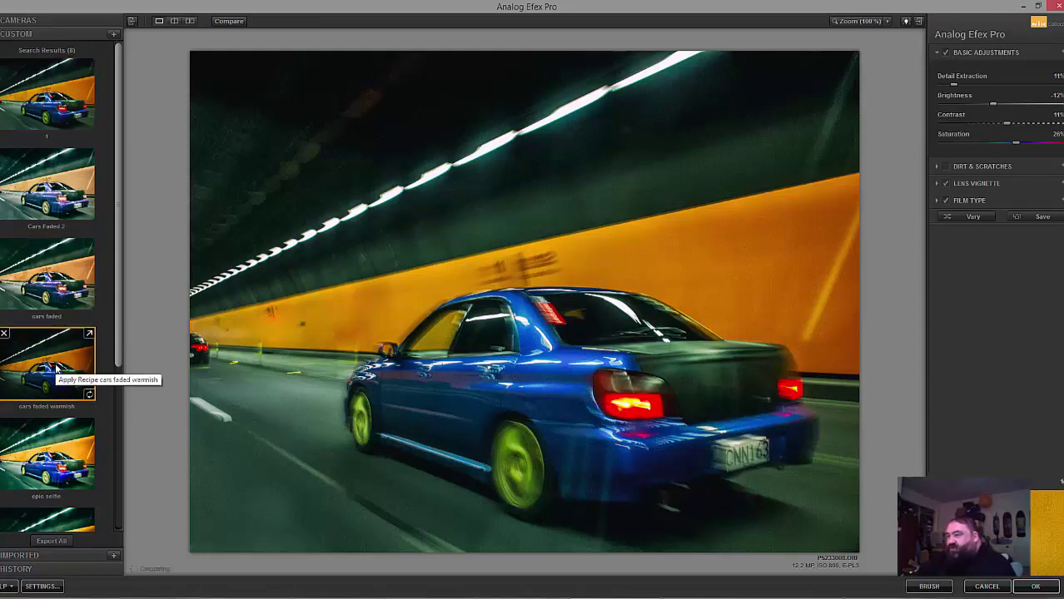
pyautogui.click(51, 99)
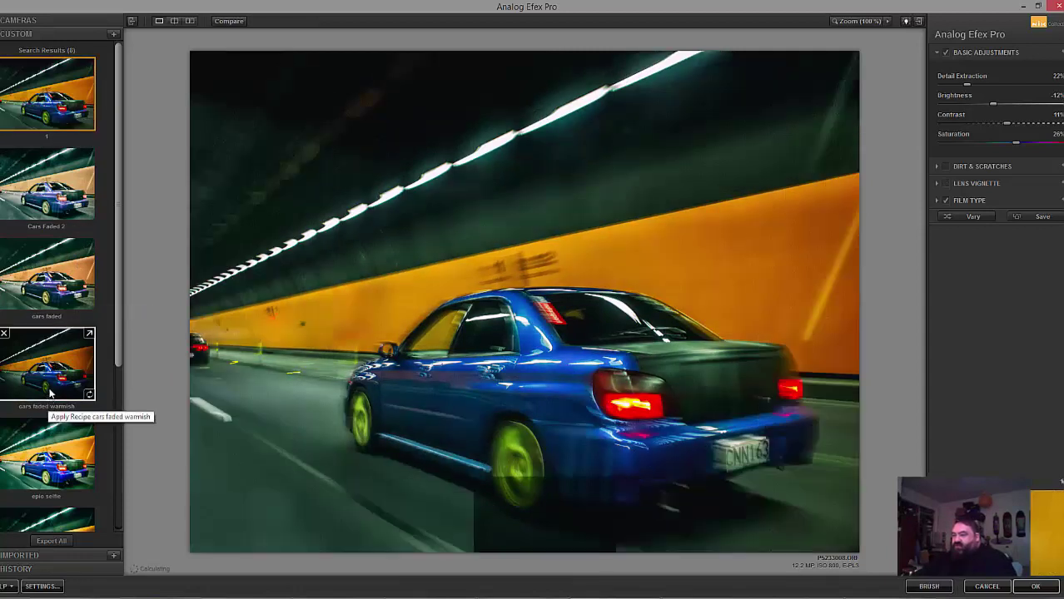
pyautogui.click(52, 381)
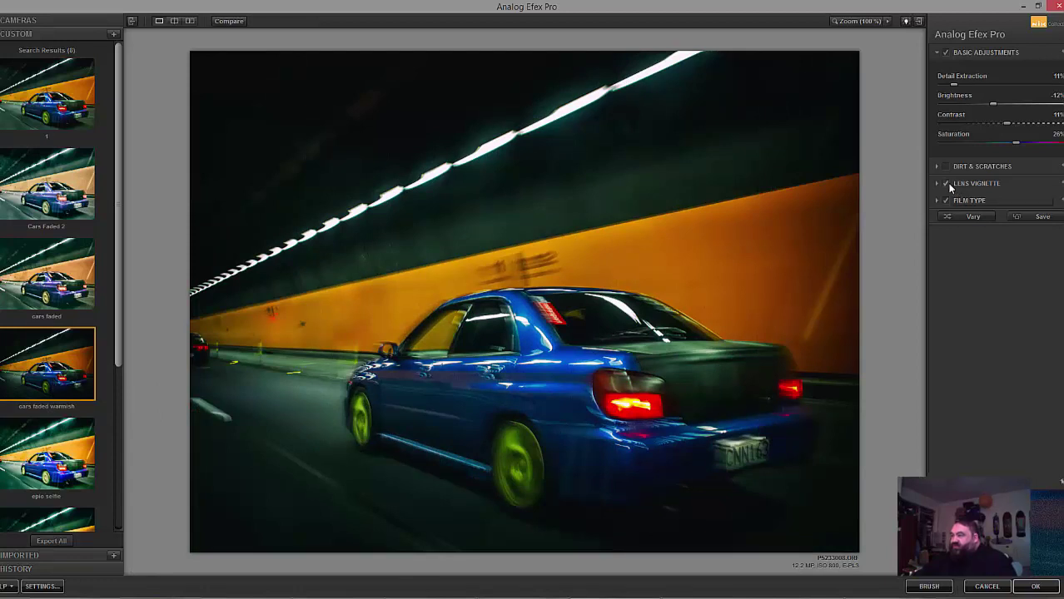
# Step: Compare the photo with and without the lens vignette, leaving the vignette switched on
pyautogui.click(948, 186)
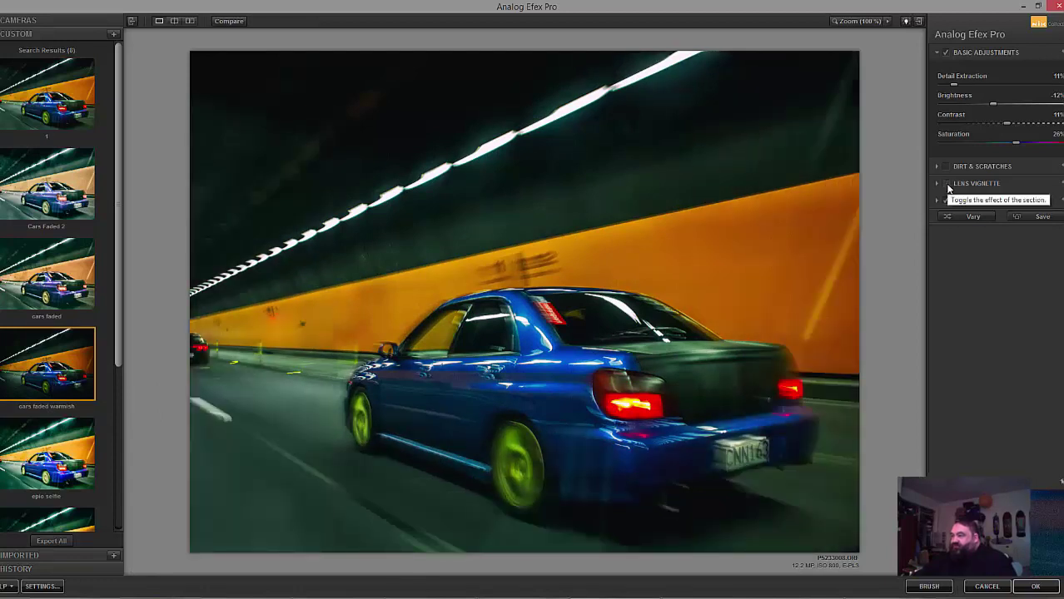
pyautogui.click(948, 186)
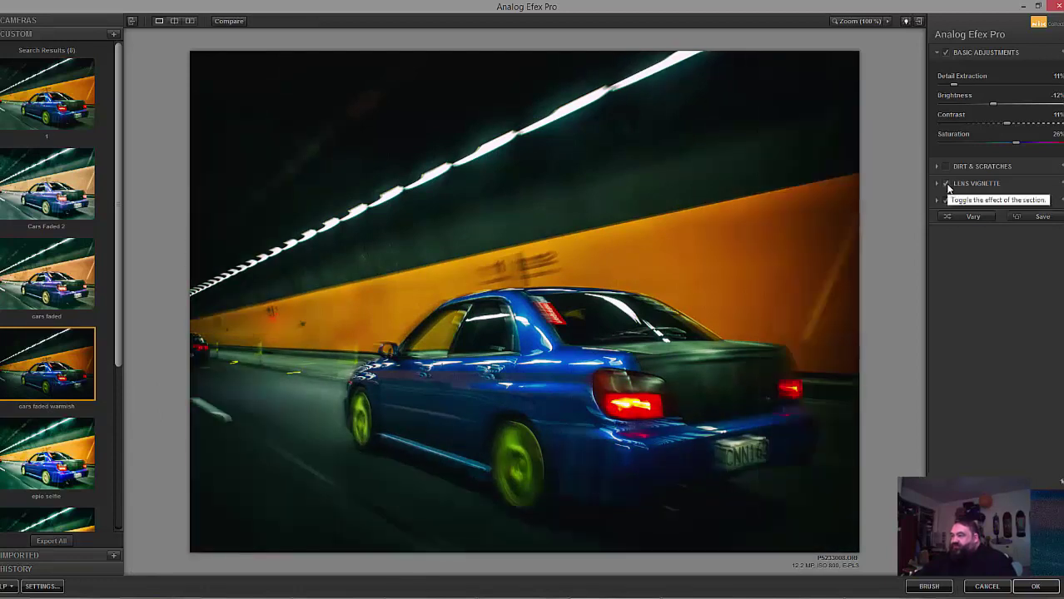
pyautogui.click(948, 187)
pyautogui.click(948, 186)
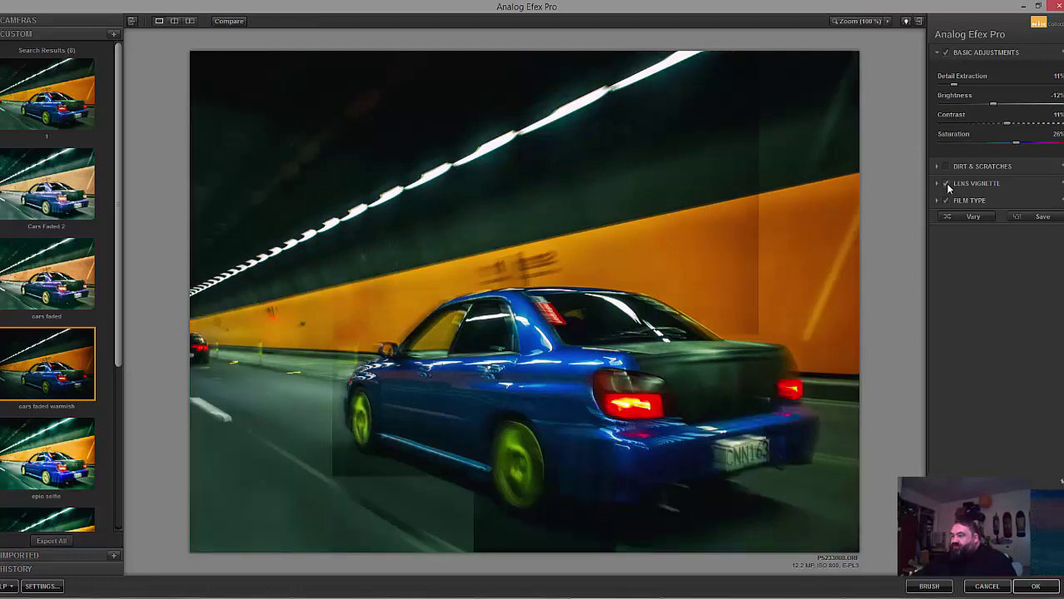
# Step: Move the lens vignette's centre from the wall above the roof down onto the car, just behind its rear side window
pyautogui.click(973, 184)
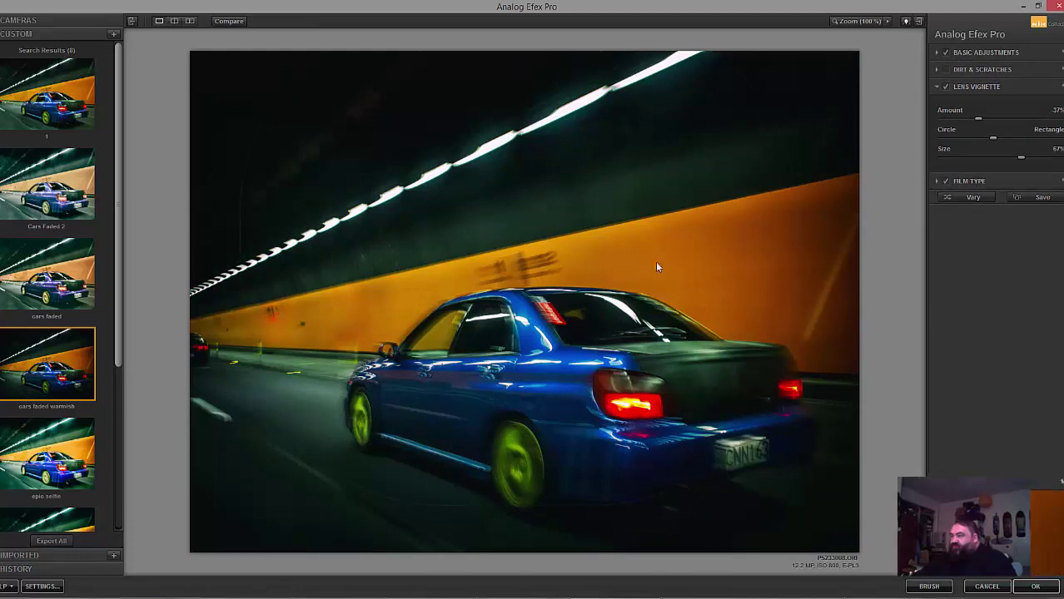
pyautogui.moveTo(608, 294)
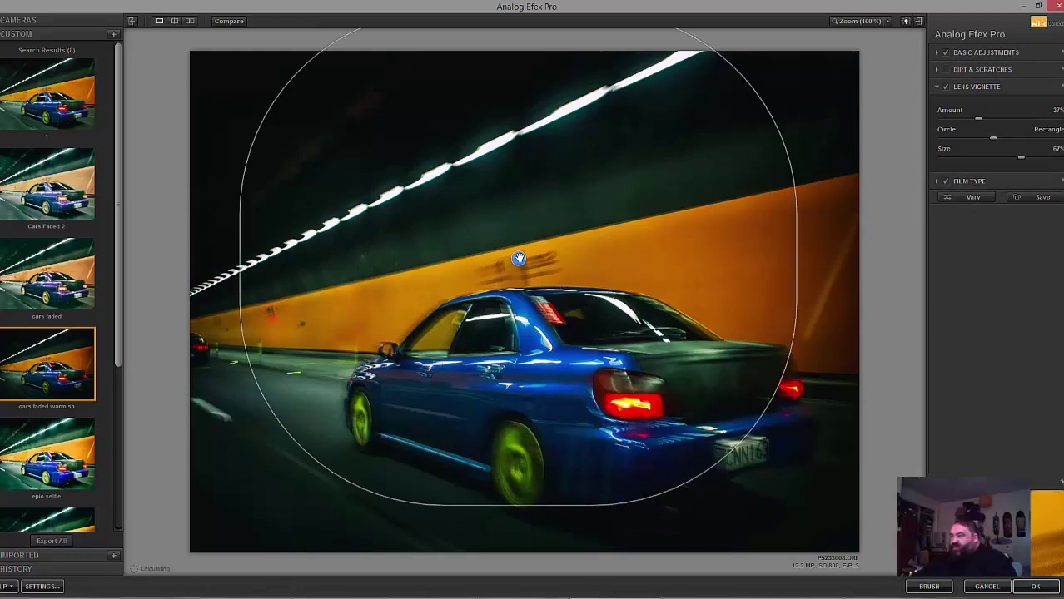
pyautogui.moveTo(518, 259); pyautogui.dragTo(554, 337)
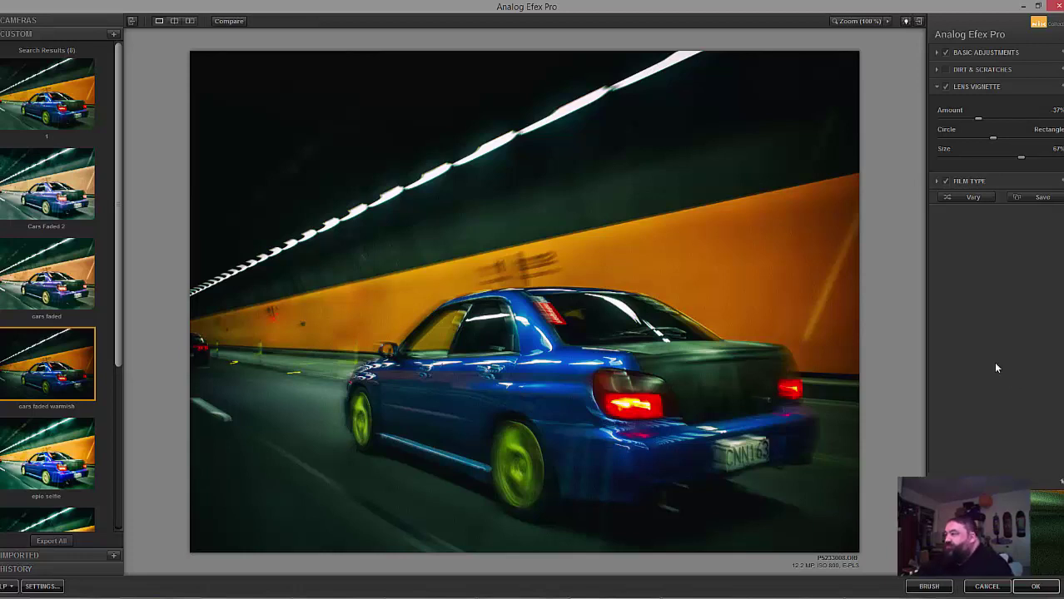
# Step: Save the recipe with the repositioned vignette as a custom preset named 2
pyautogui.click(1041, 198)
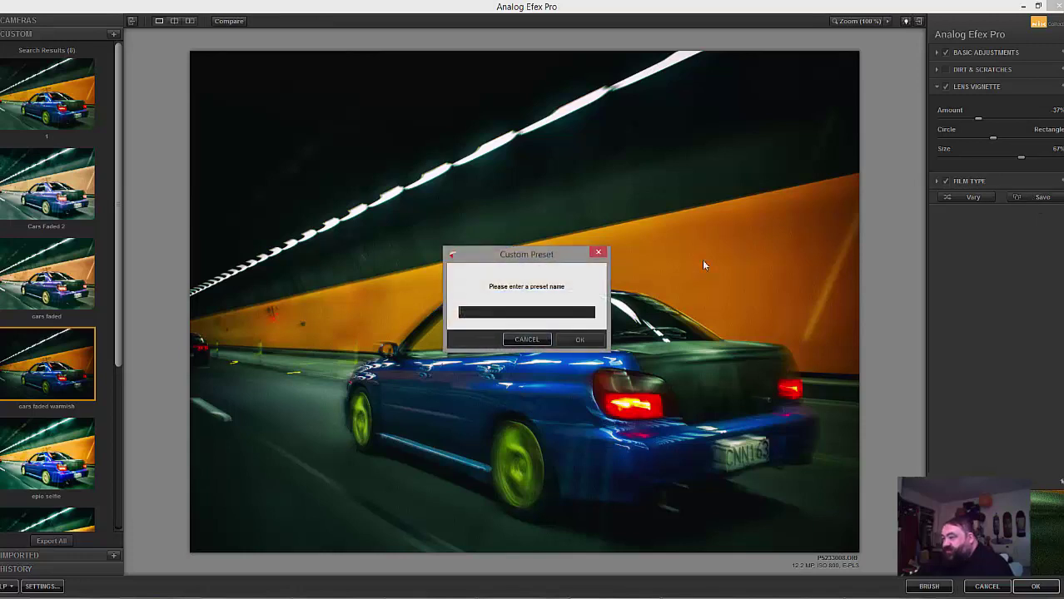
pyautogui.write('2')
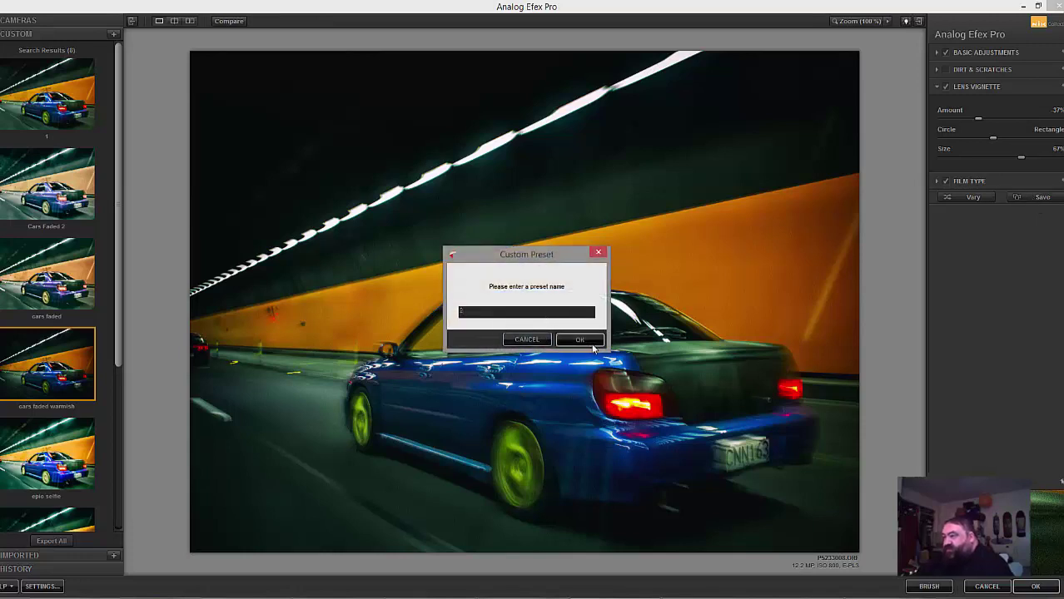
pyautogui.click(586, 340)
# Step: Compare custom presets 1 and 2 on the photo by applying them alternately
pyautogui.click(46, 95)
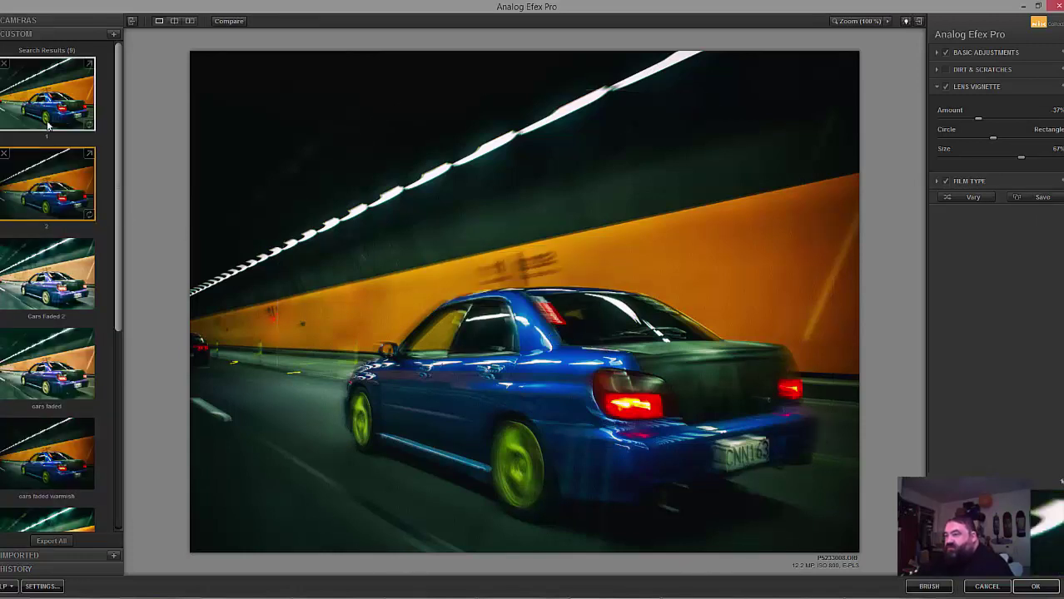
pyautogui.click(67, 187)
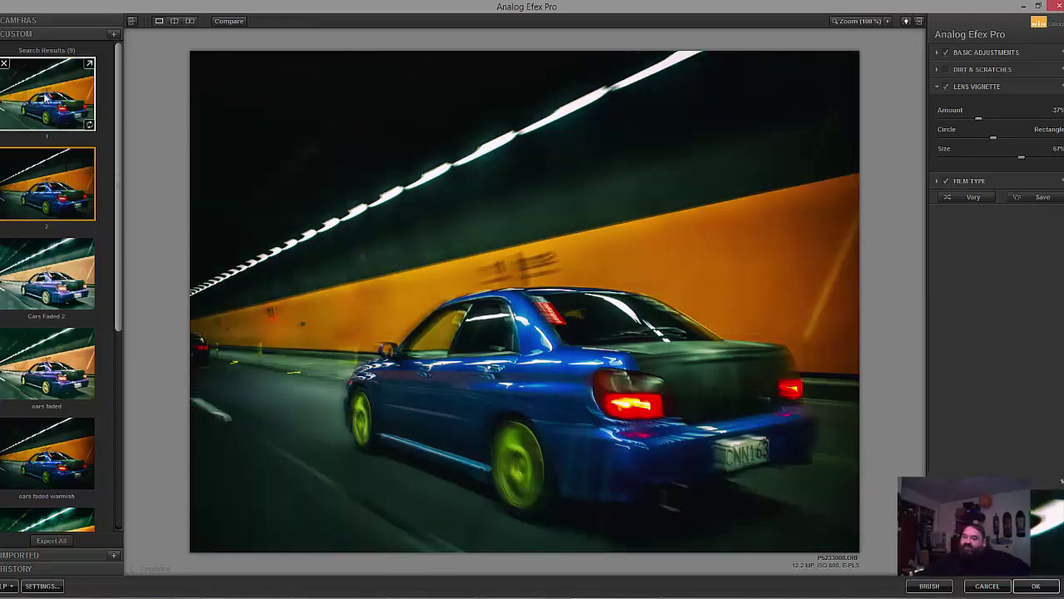
pyautogui.click(49, 103)
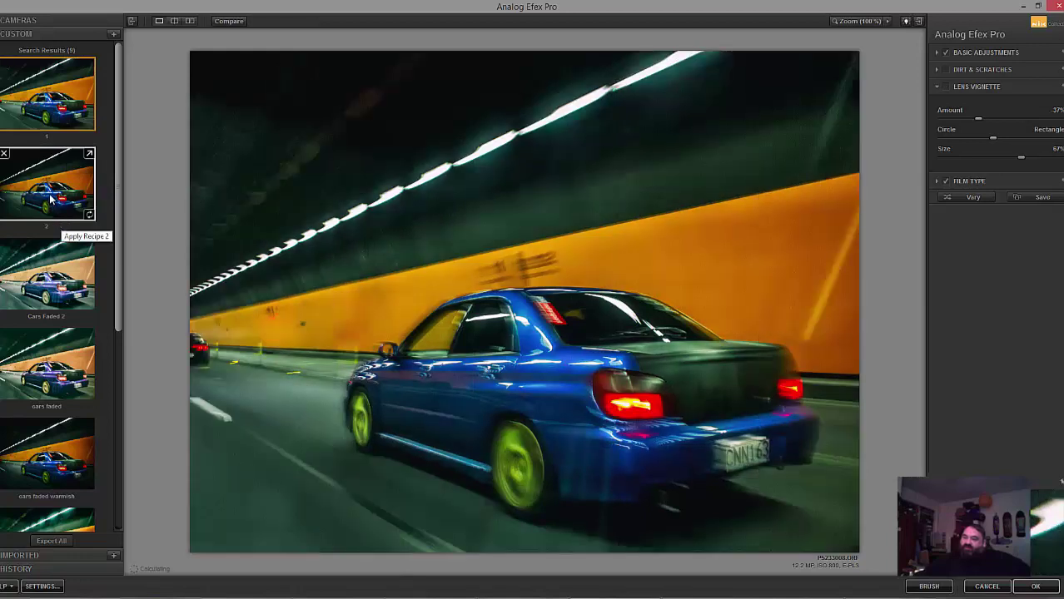
pyautogui.click(44, 188)
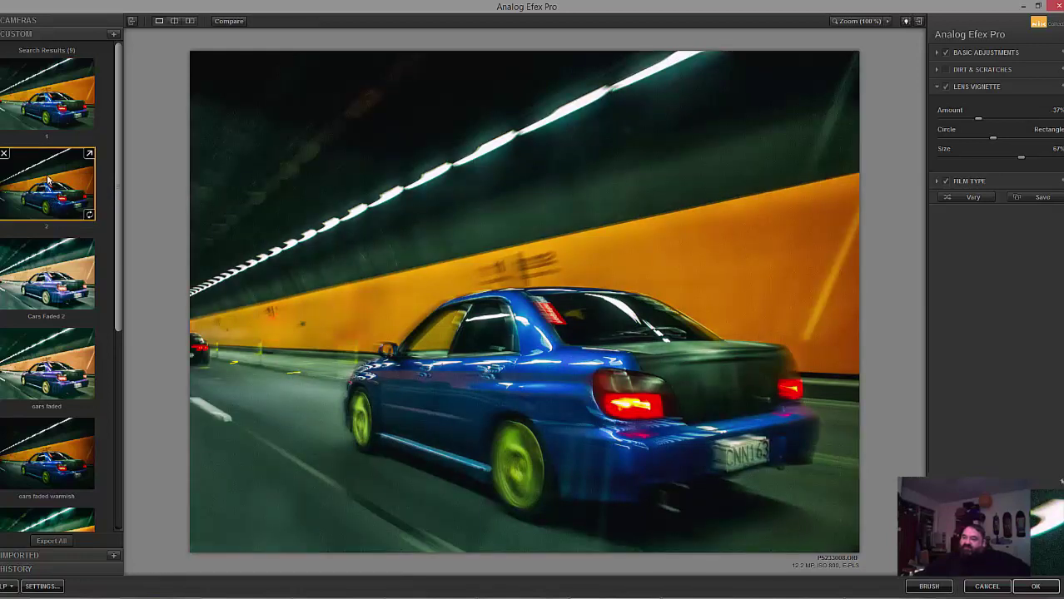
pyautogui.click(46, 98)
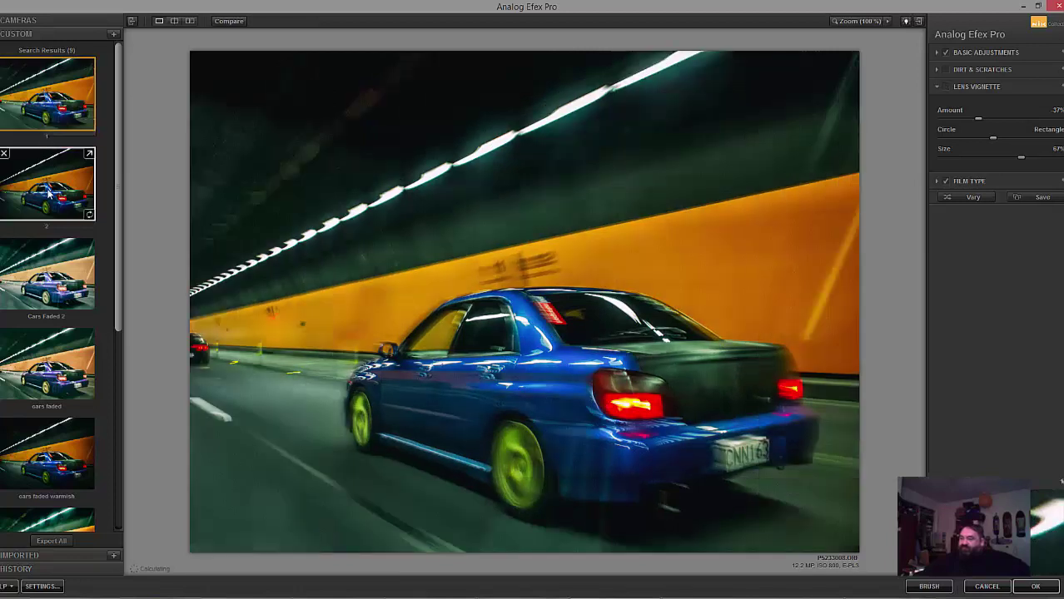
pyautogui.click(48, 198)
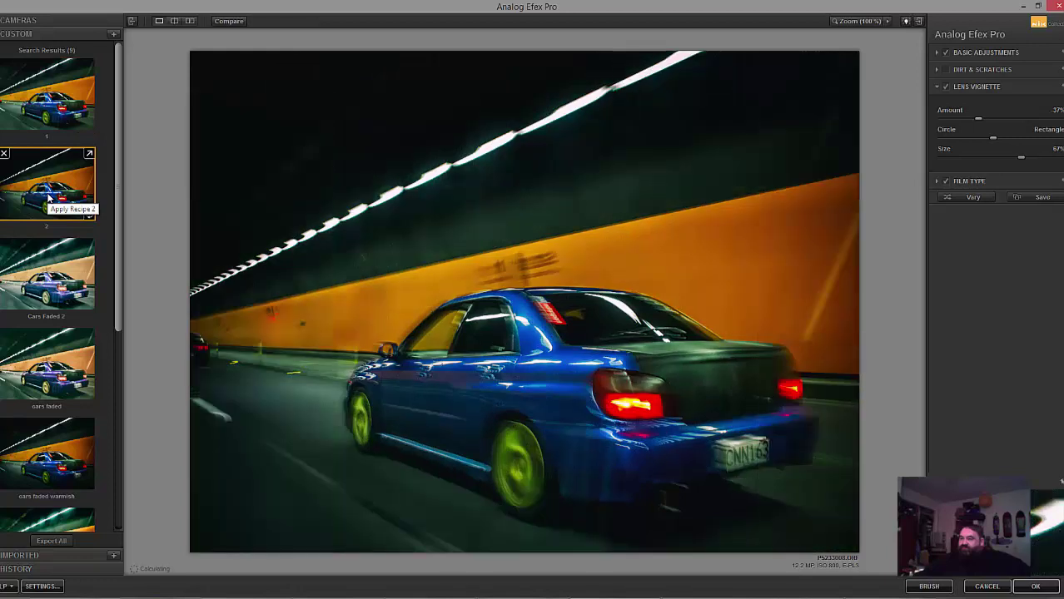
# Step: Compare preset 2 with the original cars faded warmish recipe several times, ending on preset 2
pyautogui.click(48, 463)
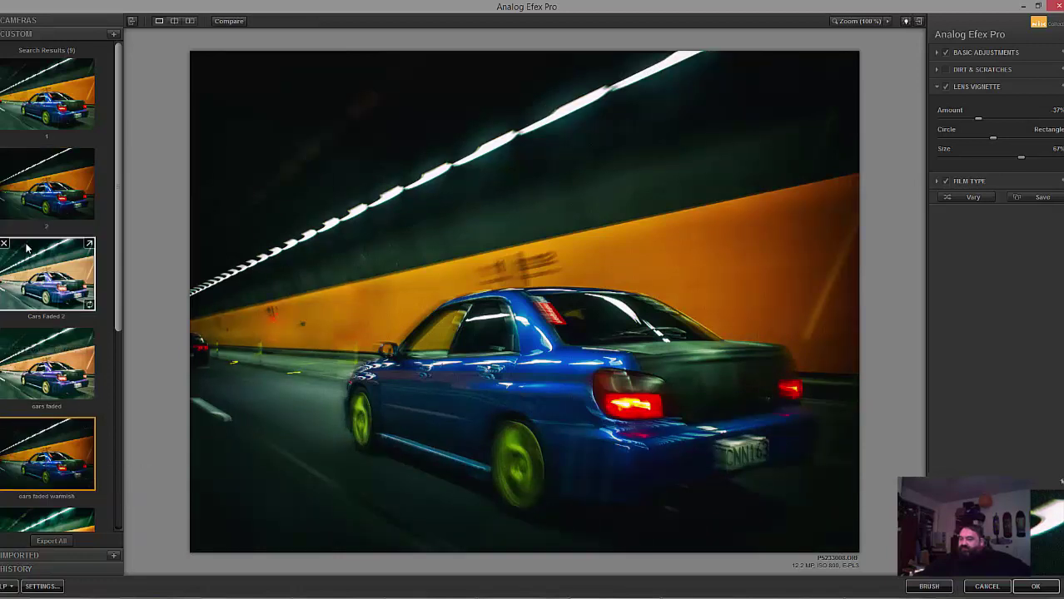
pyautogui.click(60, 198)
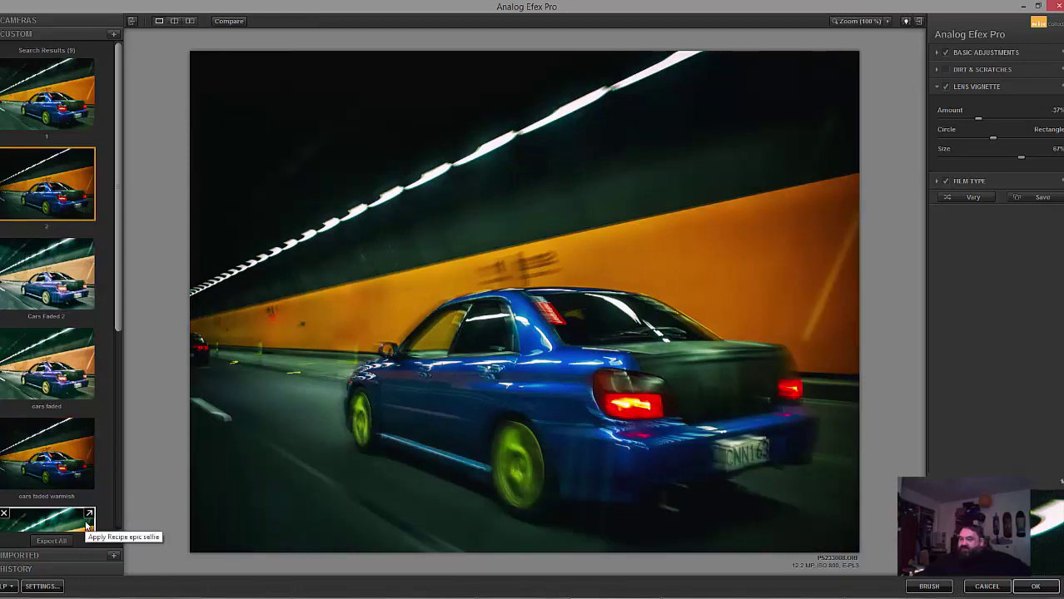
pyautogui.click(58, 473)
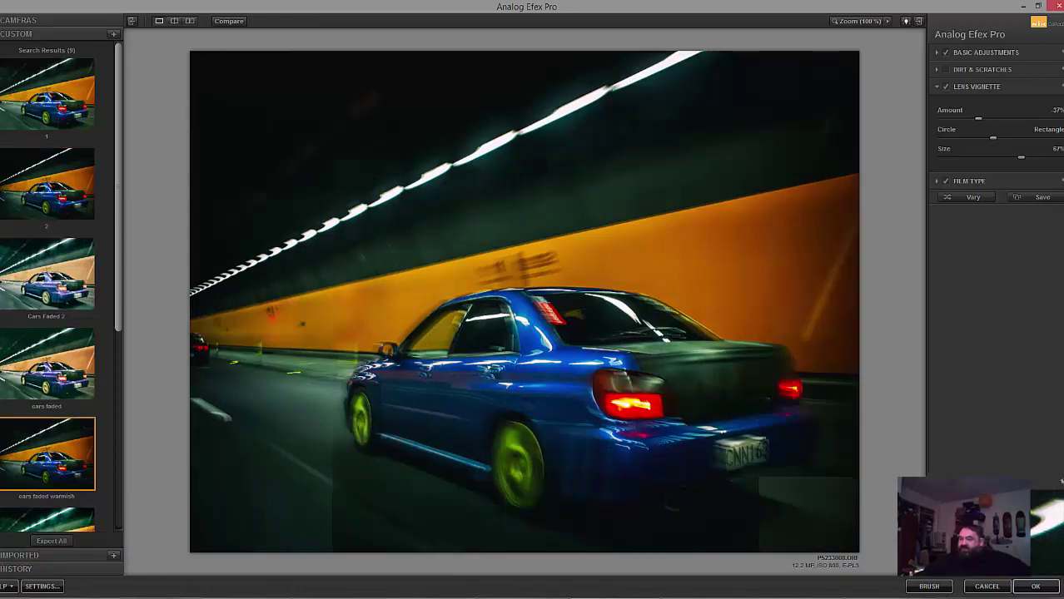
pyautogui.click(38, 191)
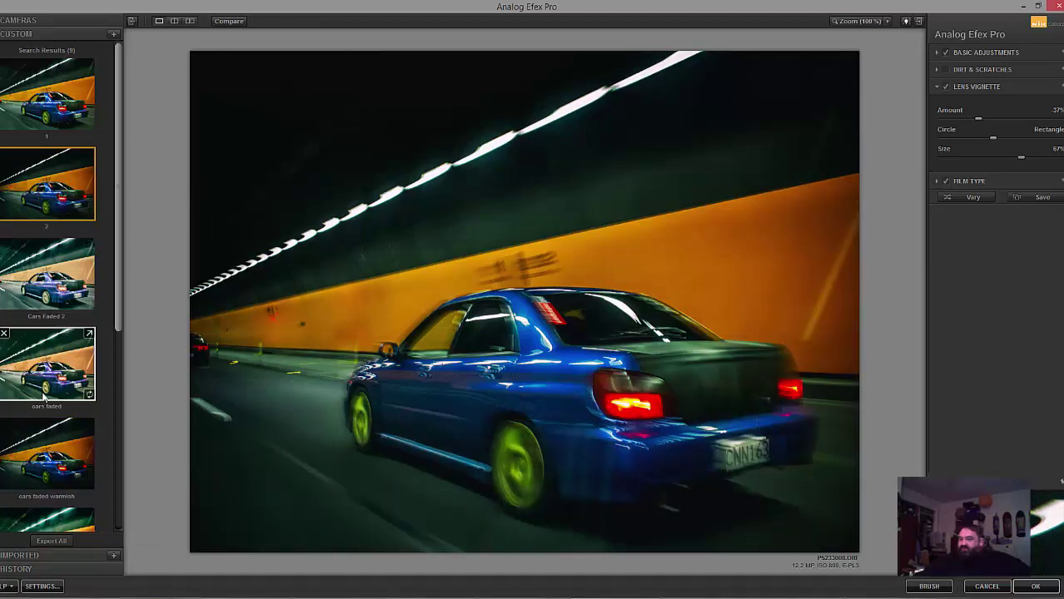
pyautogui.click(45, 432)
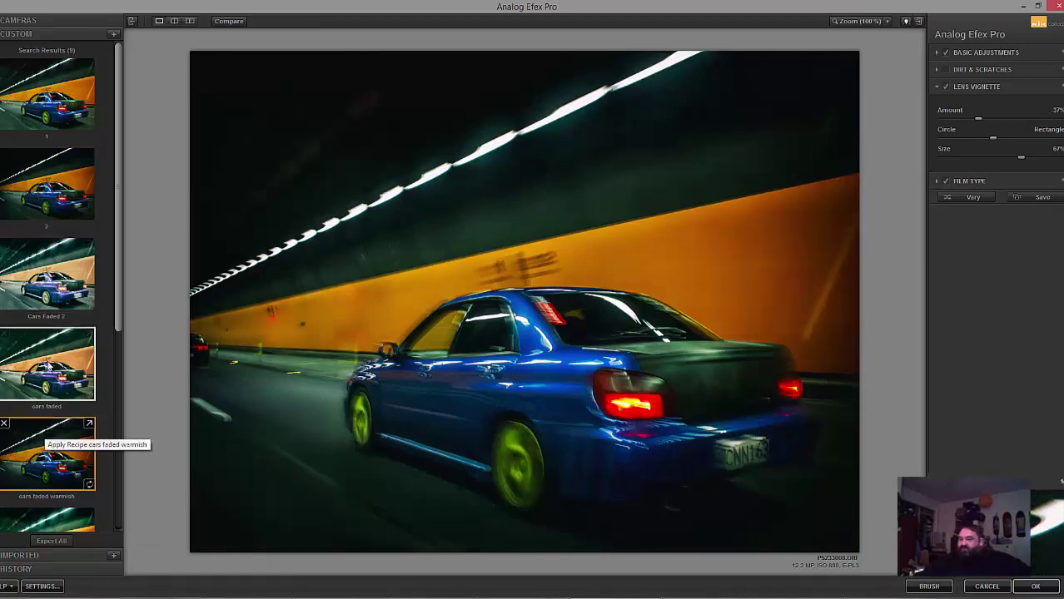
pyautogui.click(45, 218)
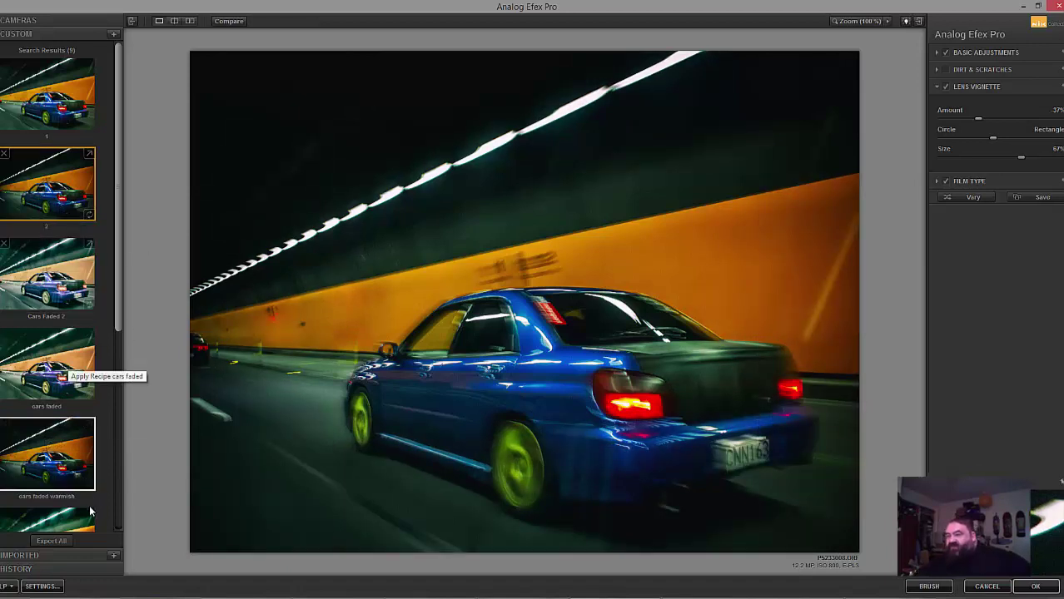
pyautogui.click(67, 464)
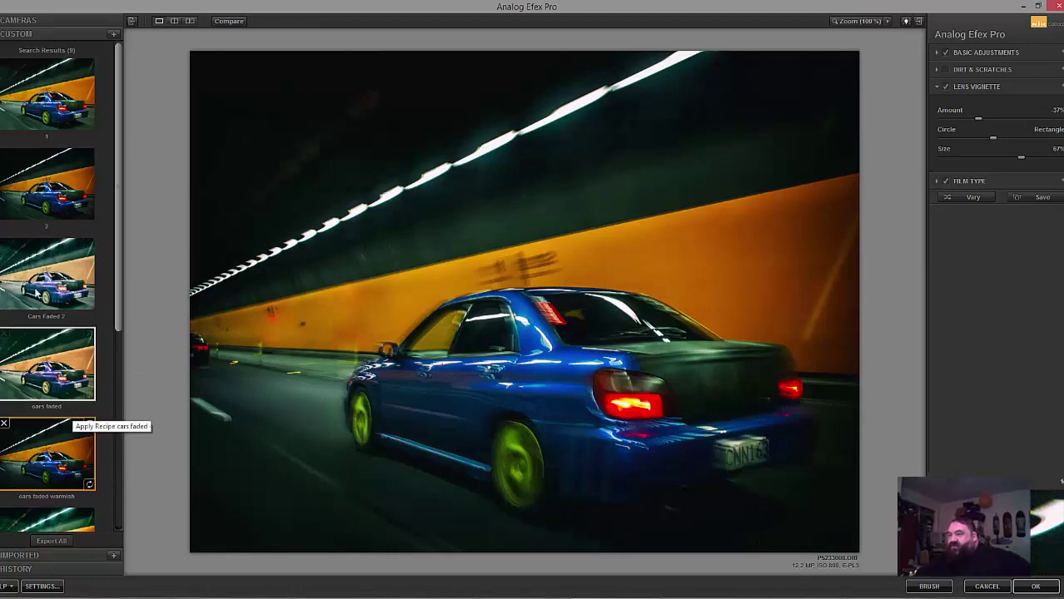
pyautogui.click(47, 168)
# Step: Compare preset 1 with preset 2 once more, and settle on preset 2
pyautogui.click(55, 107)
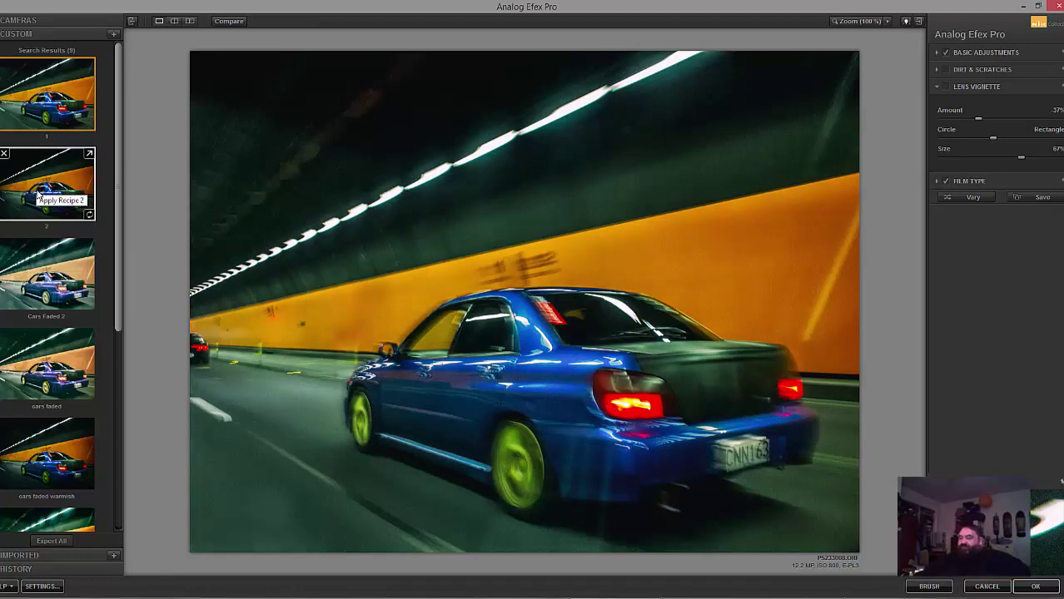
pyautogui.click(37, 194)
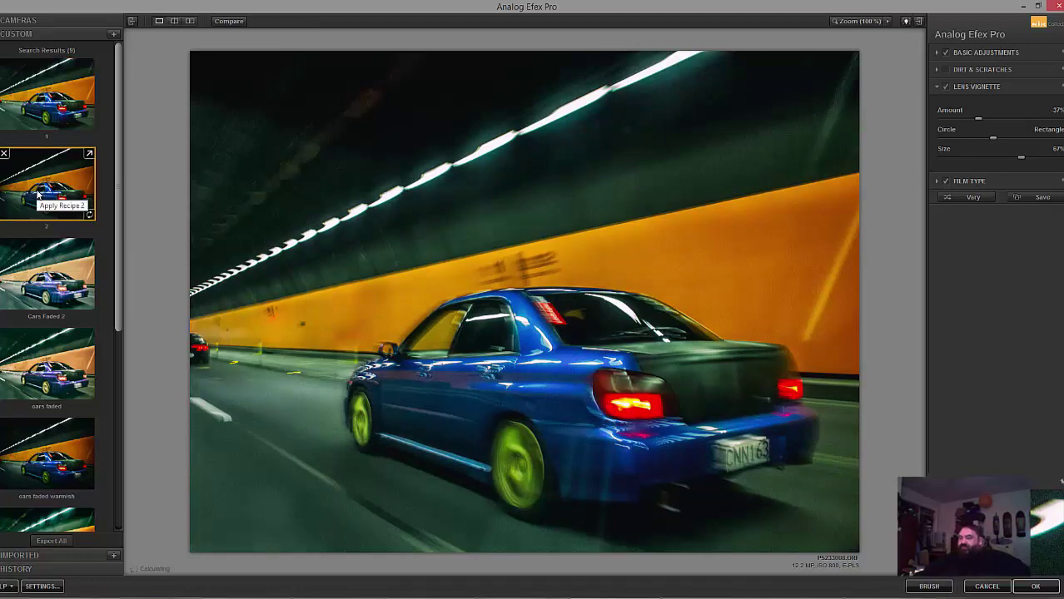
pyautogui.click(37, 113)
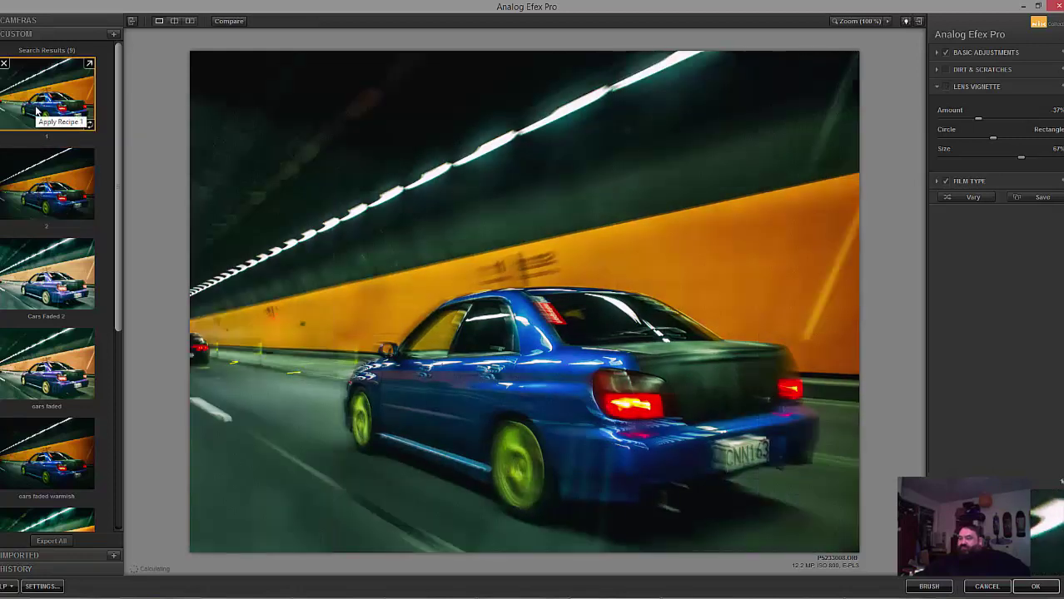
pyautogui.click(43, 182)
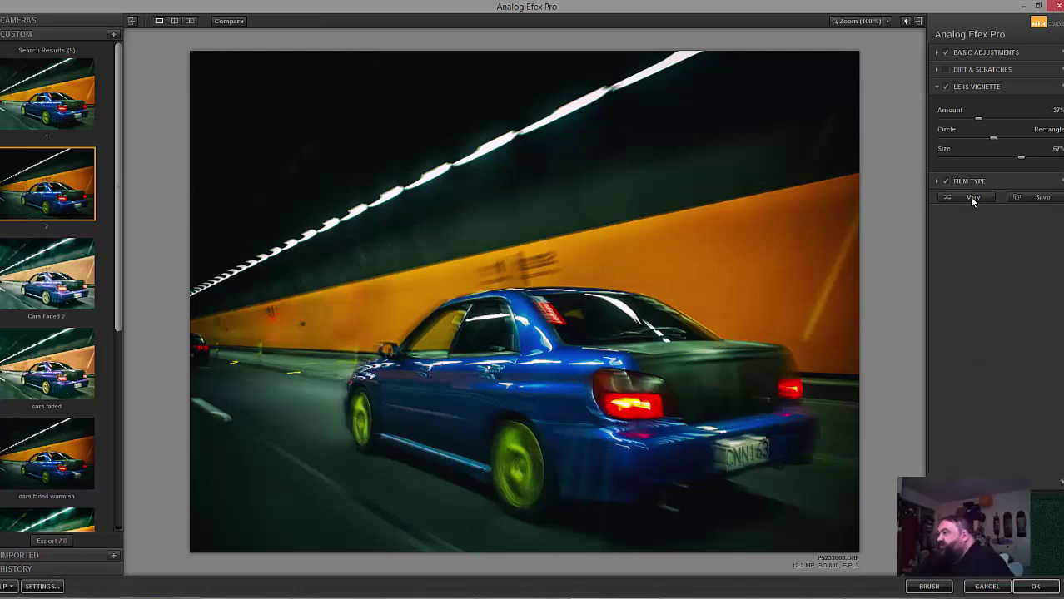
# Step: Try several Subtle film types on the photo, ending on the first one in the second row
pyautogui.click(989, 182)
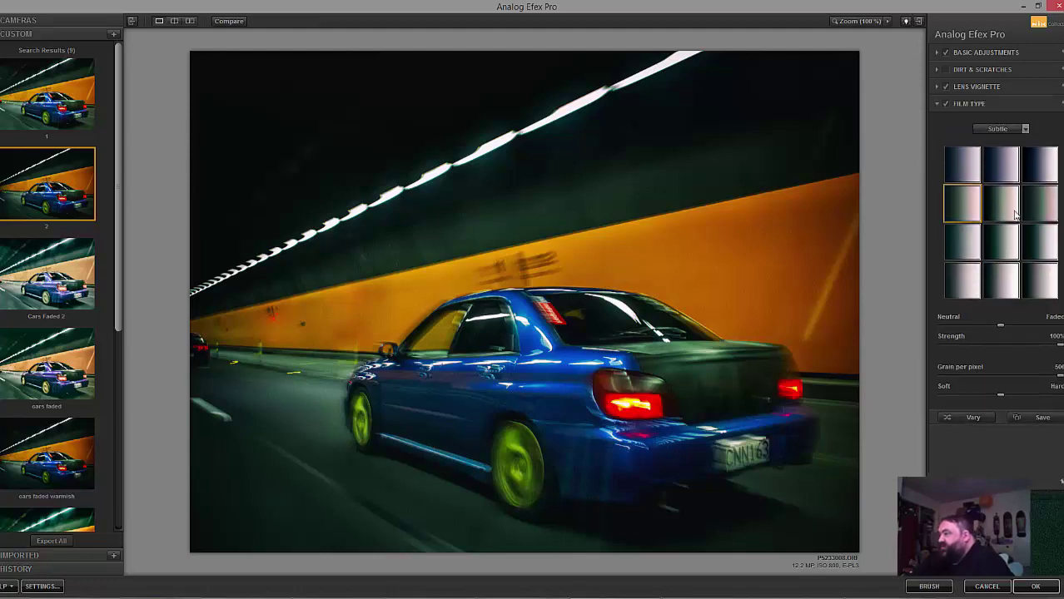
pyautogui.click(973, 175)
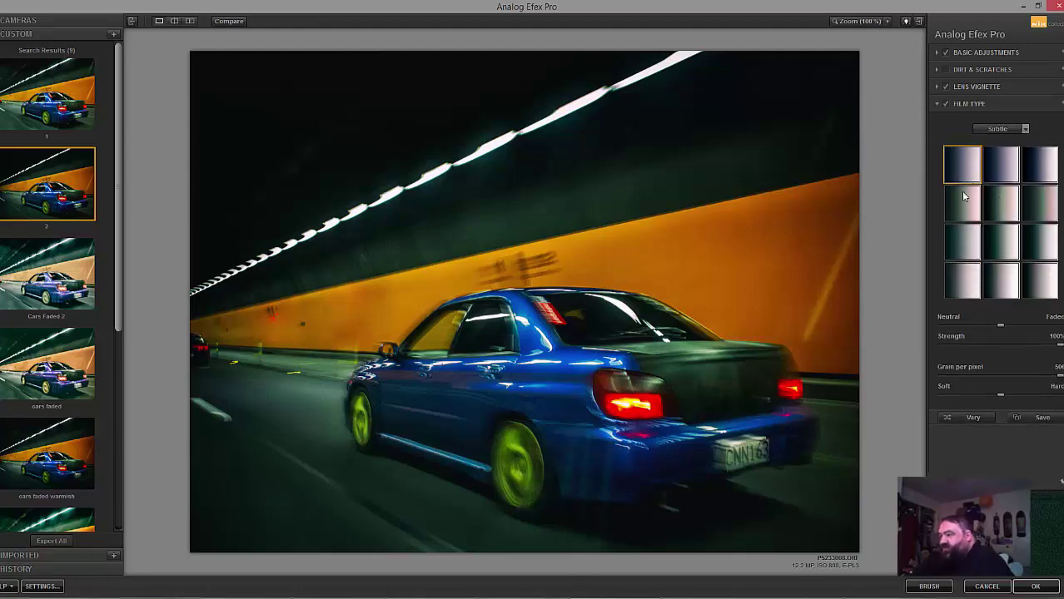
pyautogui.click(968, 247)
pyautogui.click(962, 283)
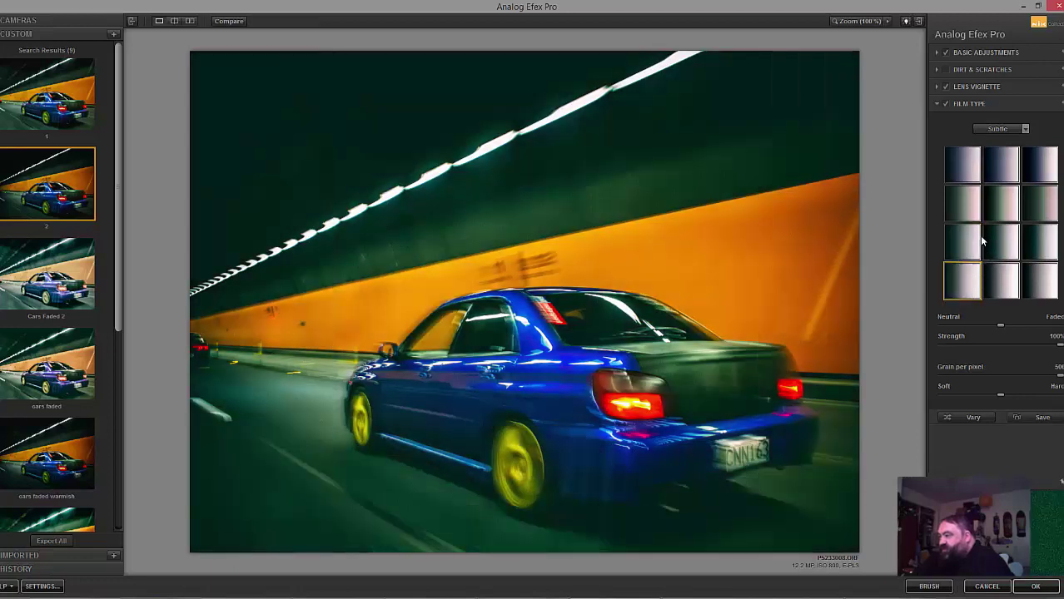
pyautogui.click(955, 200)
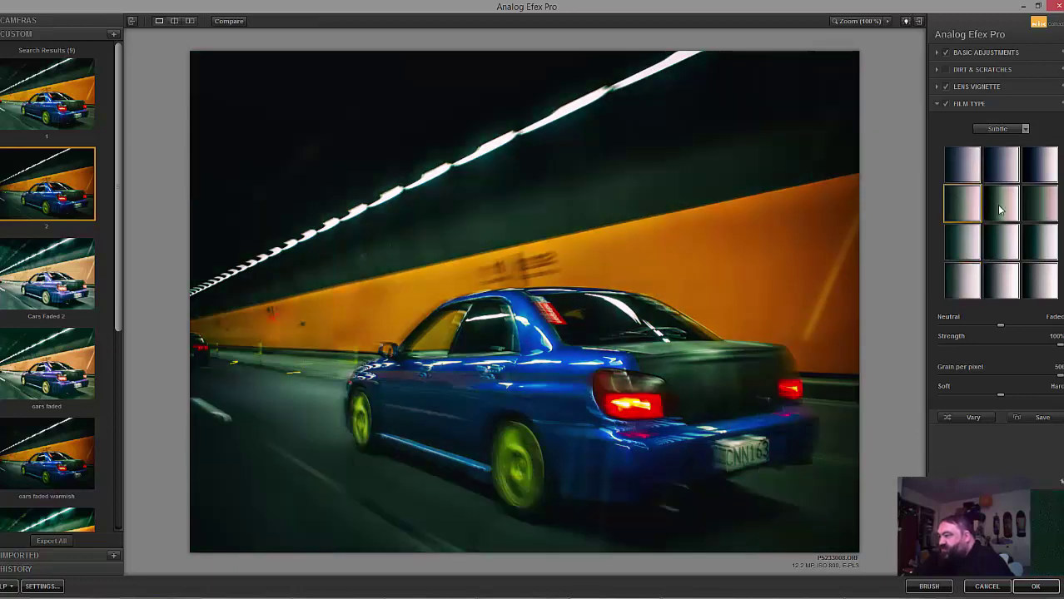
pyautogui.click(1000, 210)
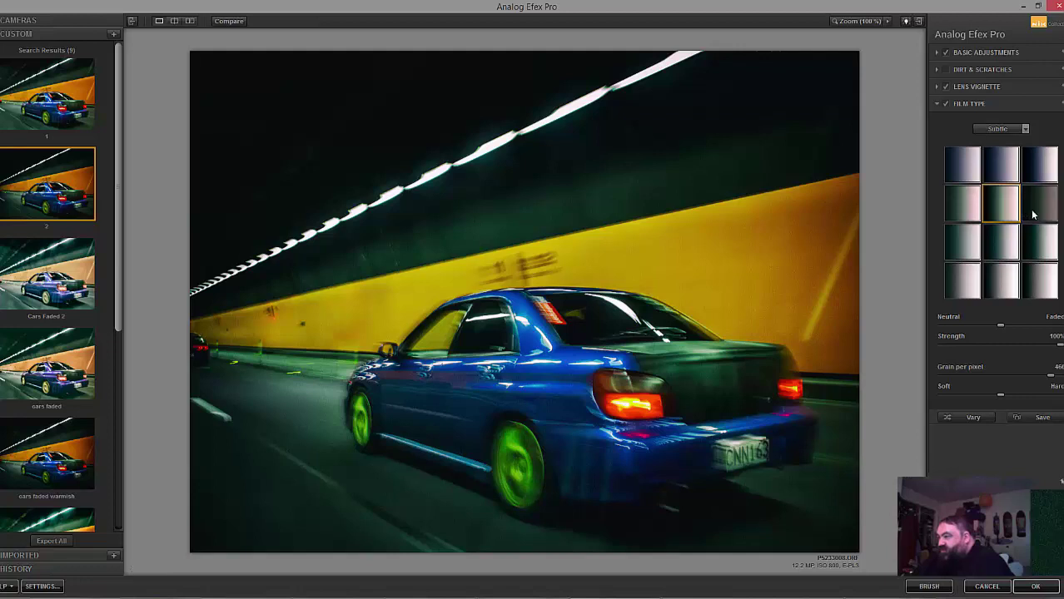
pyautogui.click(1039, 203)
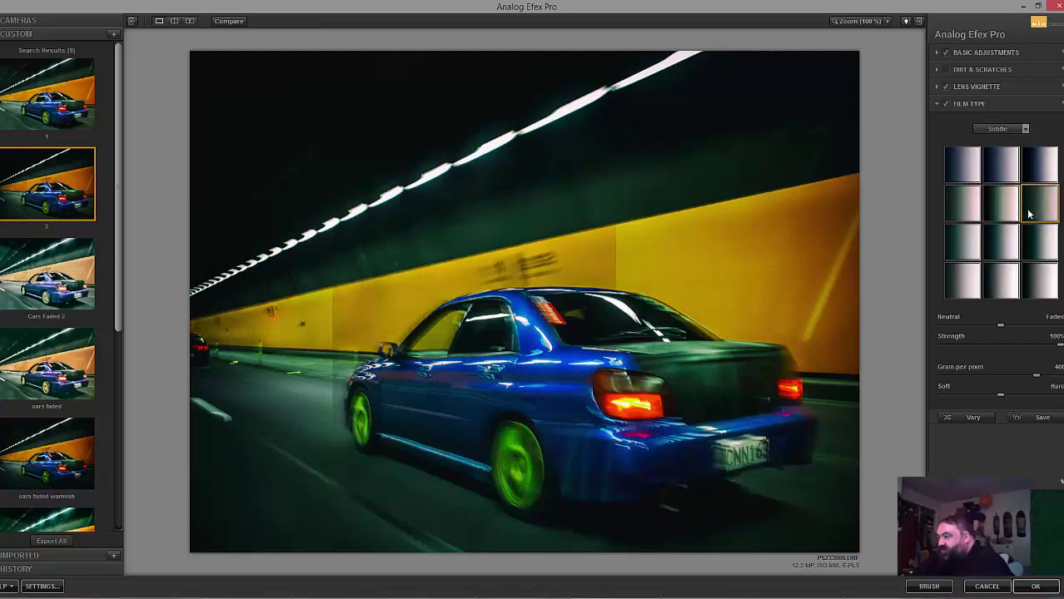
pyautogui.click(962, 208)
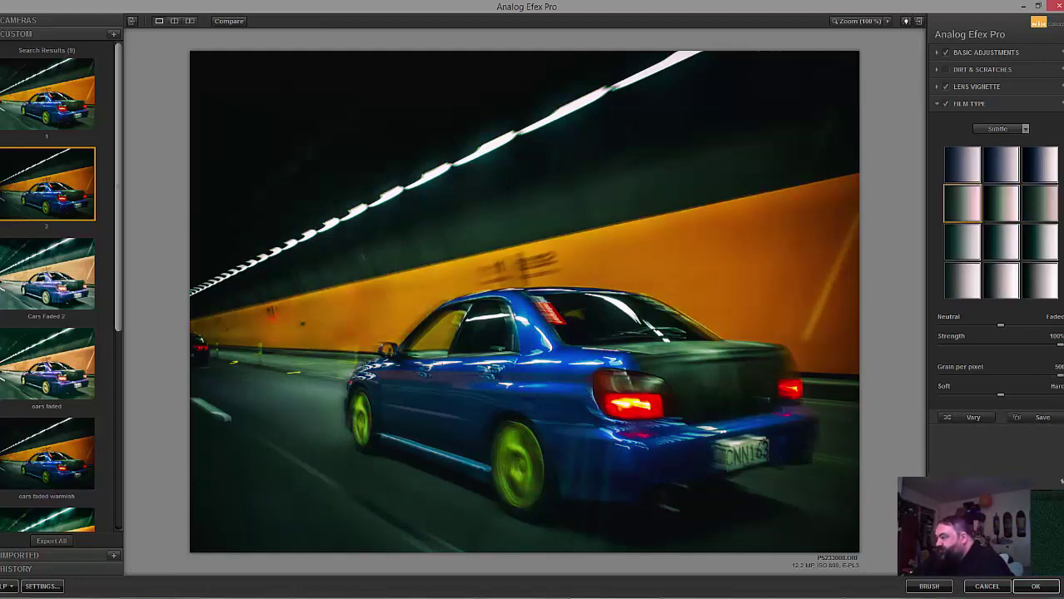
# Step: Compare the filtered photo with the original image repeatedly, checking the effect on the car, wall and road
pyautogui.click(225, 25)
pyautogui.click(225, 24)
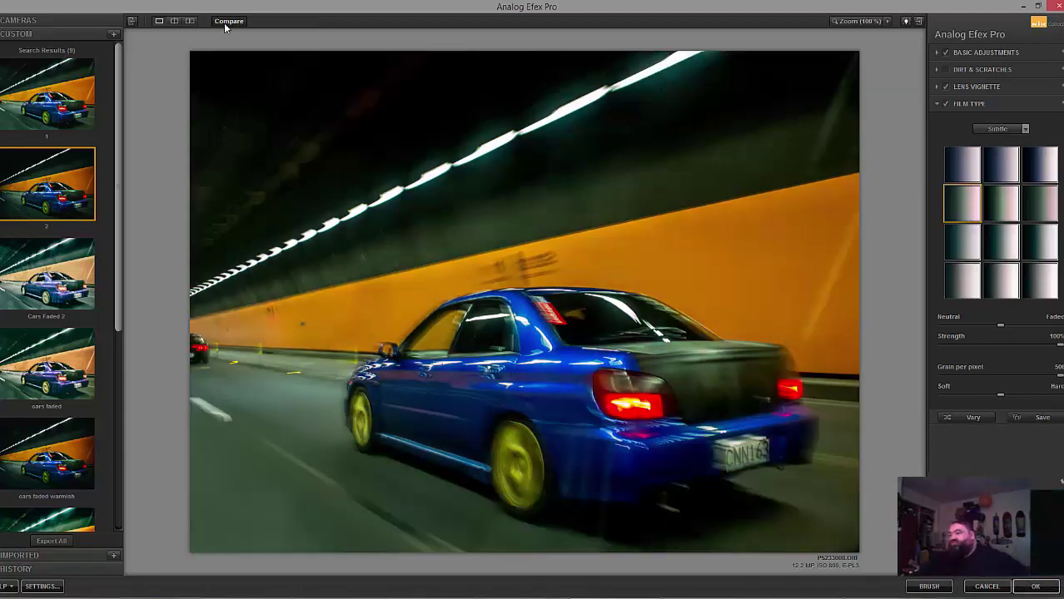
pyautogui.click(224, 22)
pyautogui.click(224, 23)
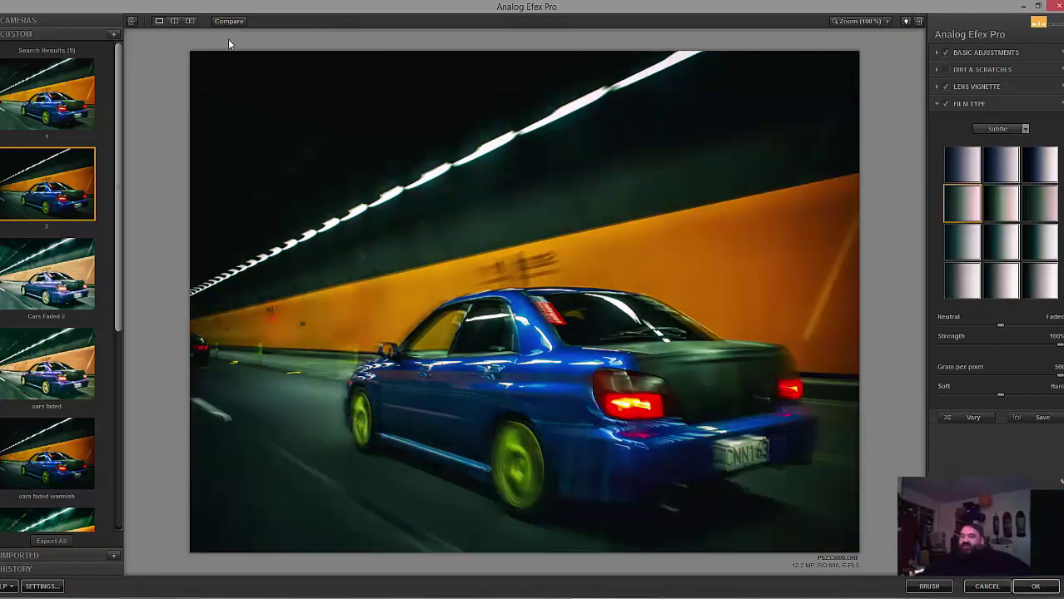
pyautogui.click(224, 26)
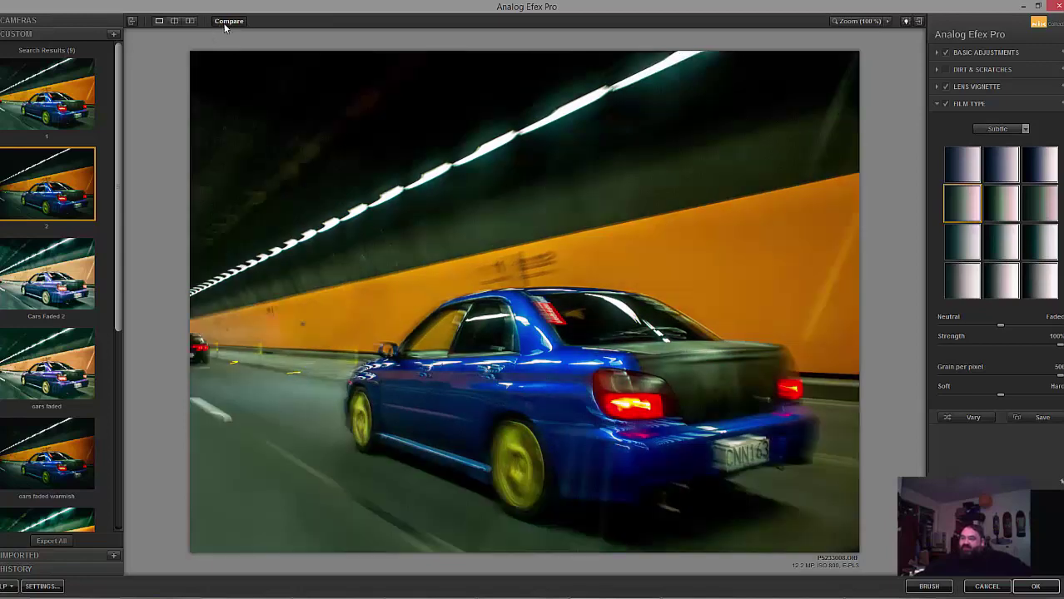
pyautogui.click(224, 26)
pyautogui.click(224, 26)
pyautogui.click(223, 26)
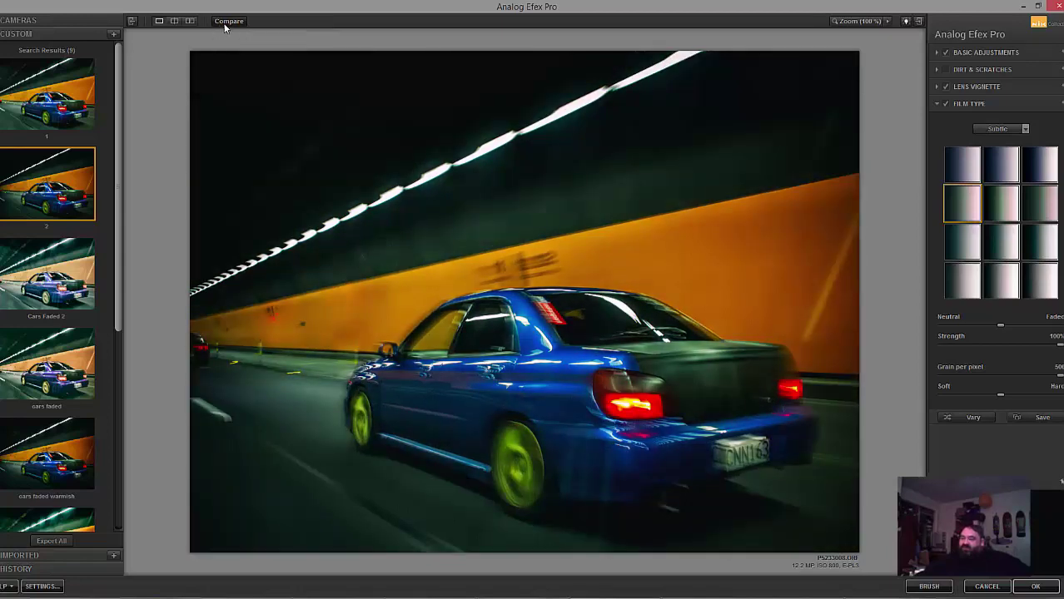
pyautogui.click(224, 26)
pyautogui.click(224, 26)
pyautogui.click(224, 26)
pyautogui.click(224, 26)
pyautogui.click(224, 26)
pyautogui.click(224, 26)
pyautogui.click(224, 26)
pyautogui.click(224, 26)
pyautogui.click(224, 25)
pyautogui.click(224, 25)
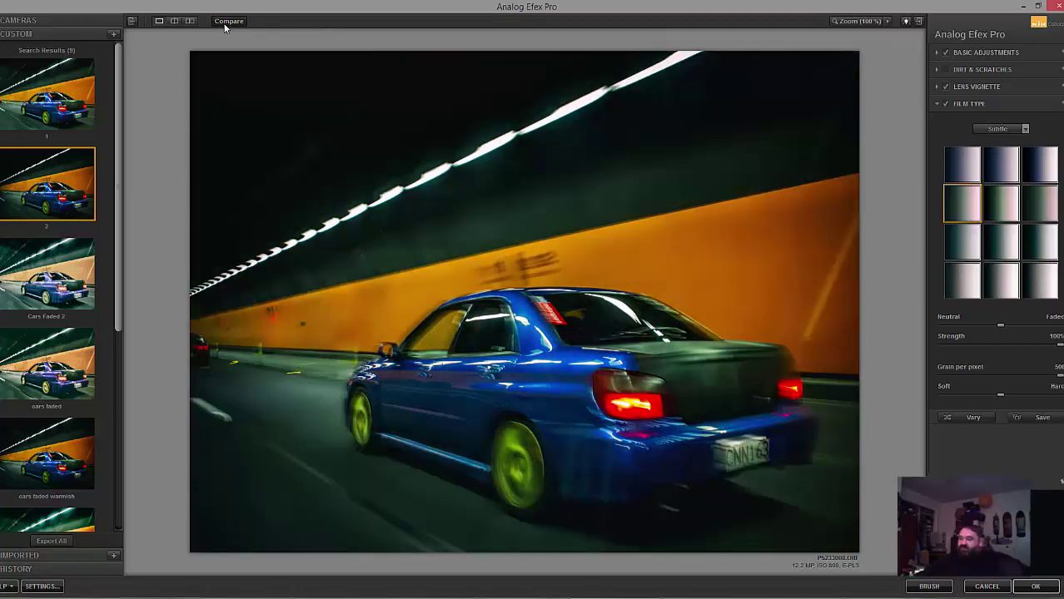
pyautogui.click(225, 24)
pyautogui.click(225, 24)
pyautogui.click(226, 22)
pyautogui.click(227, 22)
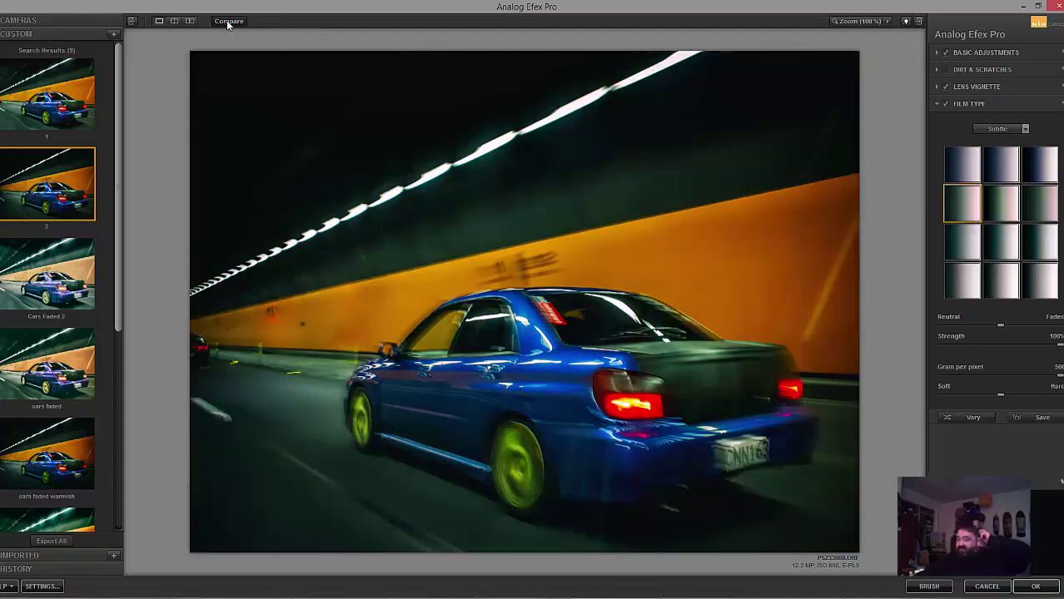
pyautogui.click(227, 22)
pyautogui.click(226, 22)
pyautogui.click(226, 22)
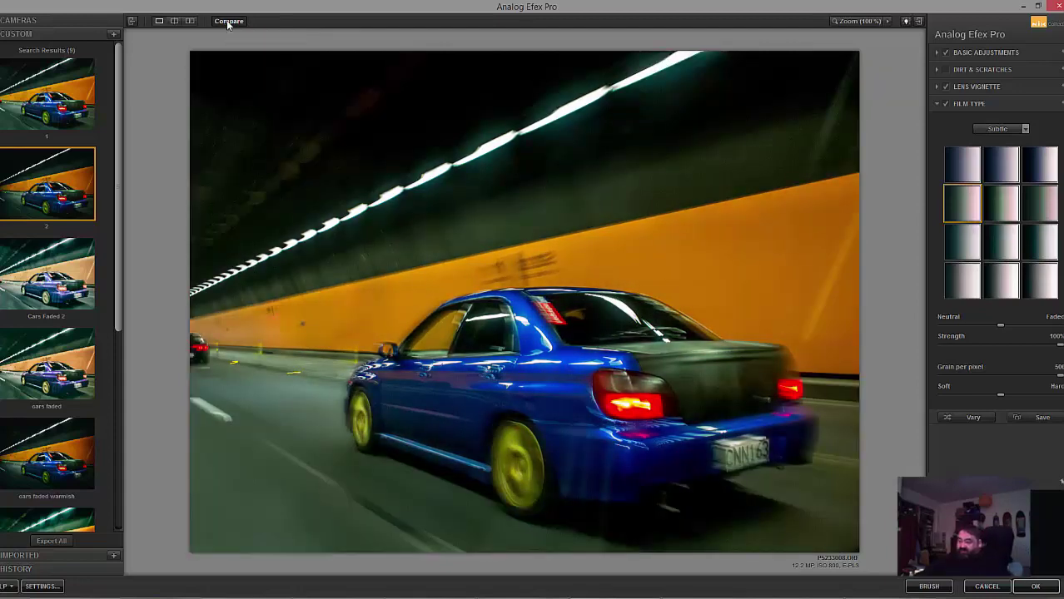
pyautogui.click(226, 20)
pyautogui.click(227, 20)
pyautogui.click(226, 20)
pyautogui.click(226, 20)
pyautogui.click(226, 20)
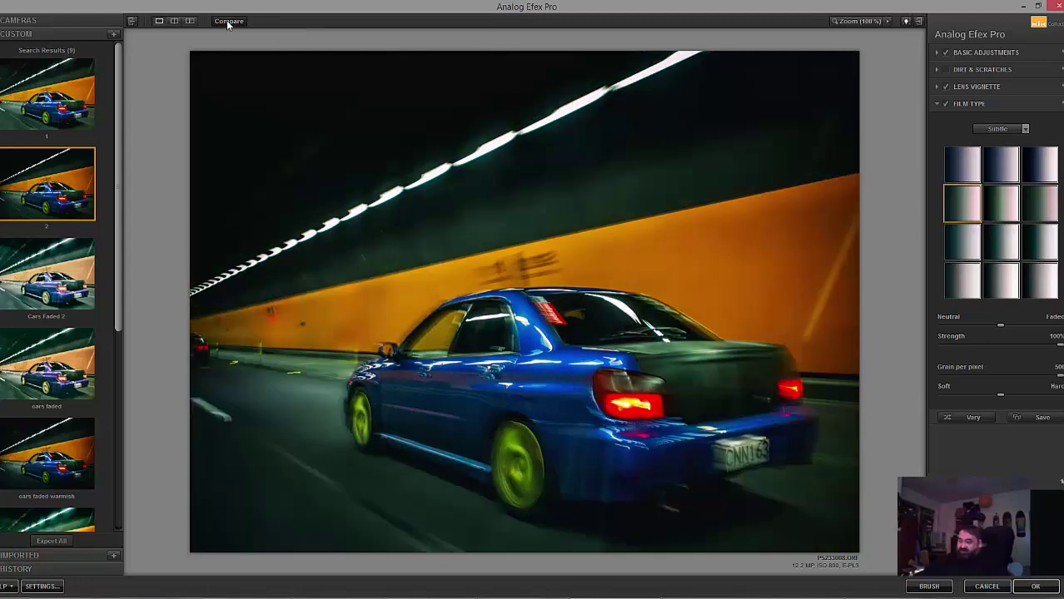
pyautogui.click(227, 20)
pyautogui.click(226, 20)
pyautogui.click(227, 20)
pyautogui.click(226, 20)
pyautogui.click(226, 20)
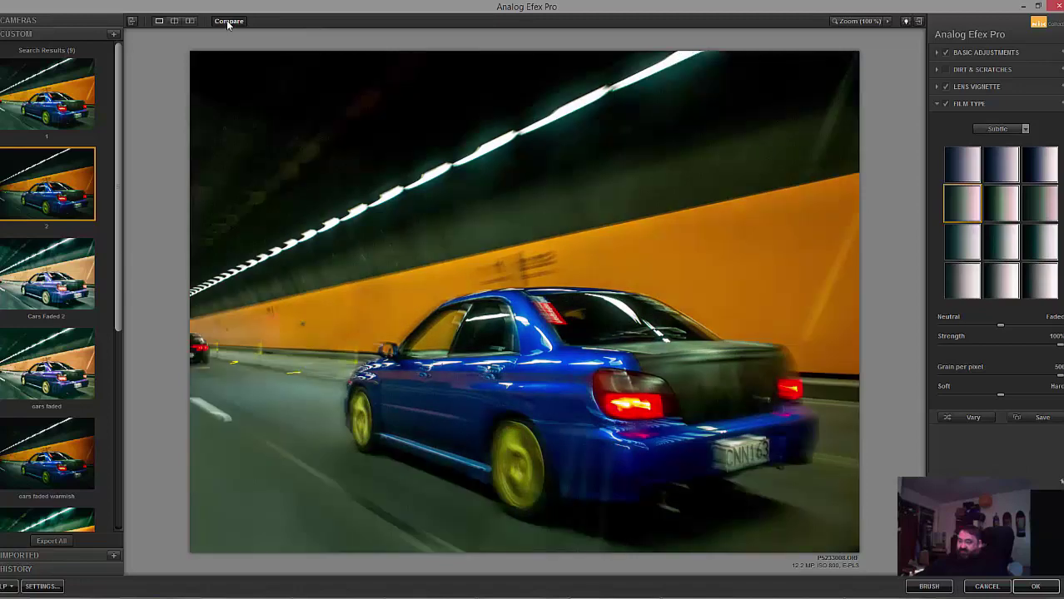
pyautogui.click(226, 20)
pyautogui.click(227, 20)
pyautogui.click(226, 20)
pyautogui.click(227, 20)
pyautogui.click(227, 20)
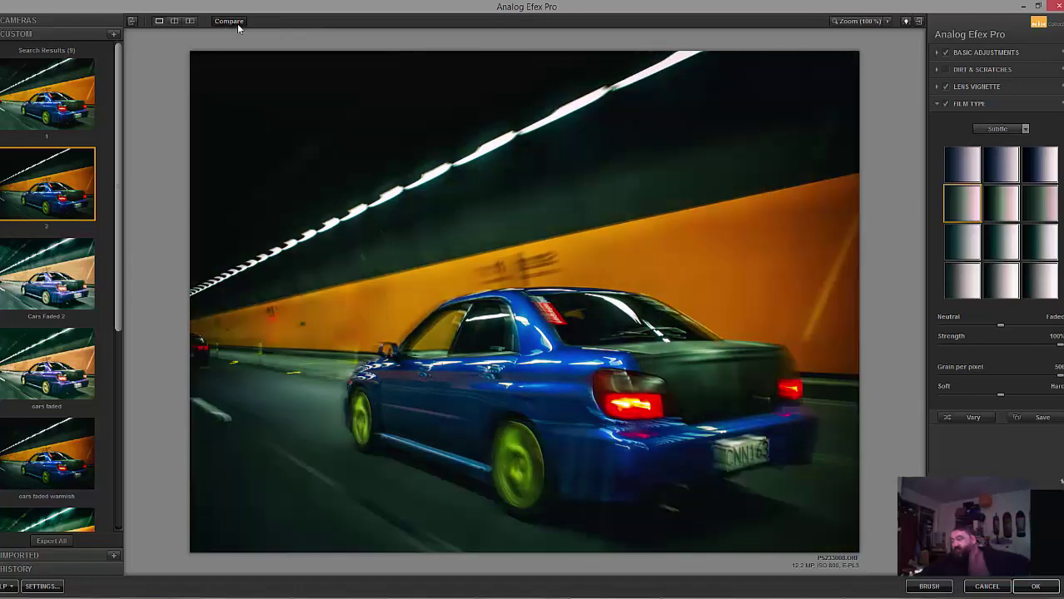
# Step: Raise the photo's brightness slightly to -1% in the basic adjustments
pyautogui.click(989, 50)
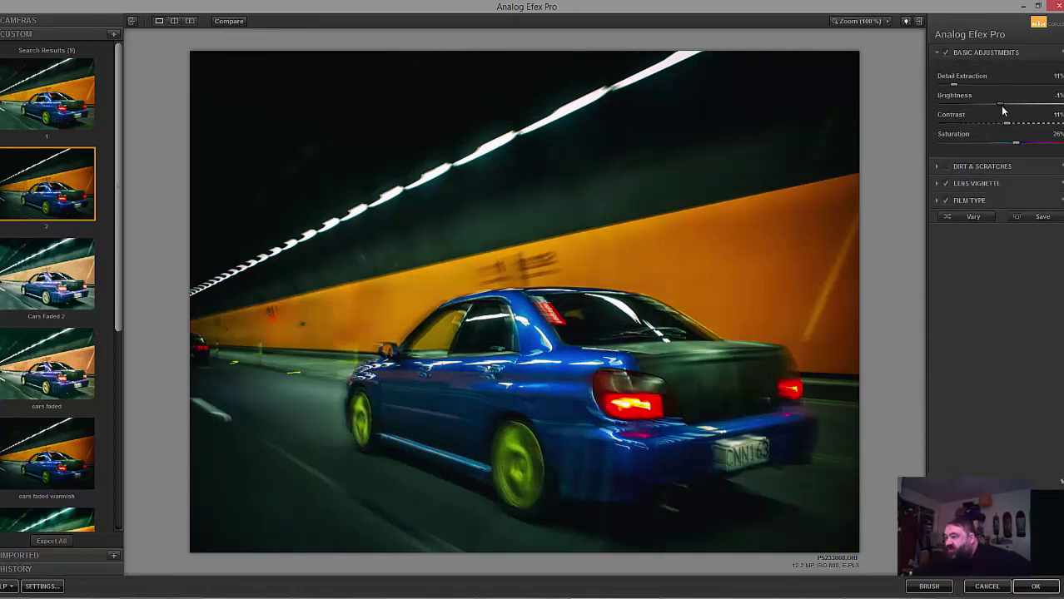
pyautogui.moveTo(1002, 107); pyautogui.dragTo(1006, 107)
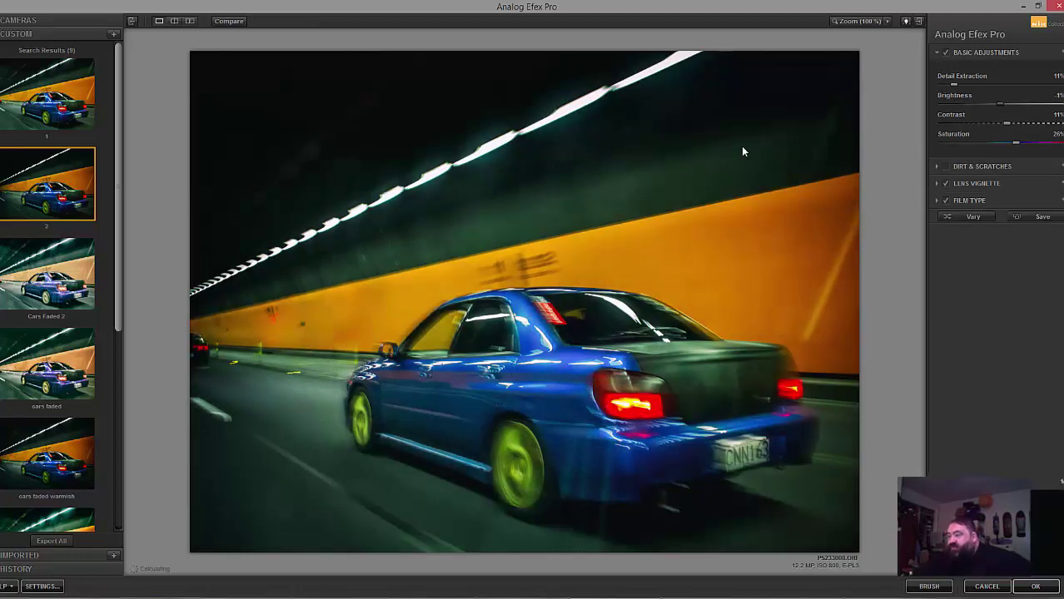
# Step: Compare the photo with the adjusted brightness against the original image repeatedly, ending on the filtered version
pyautogui.click(224, 27)
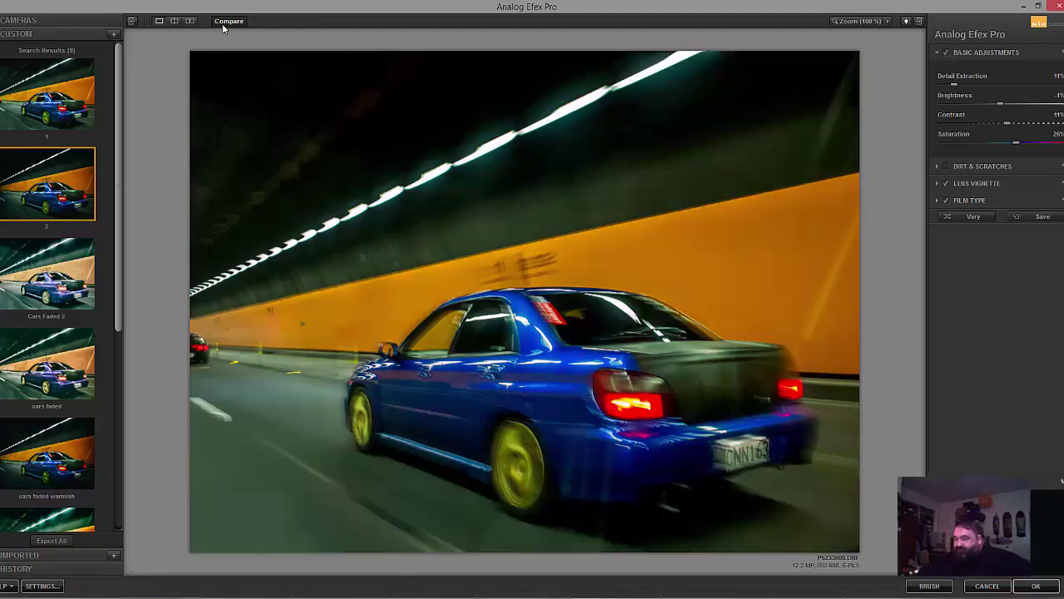
pyautogui.click(223, 28)
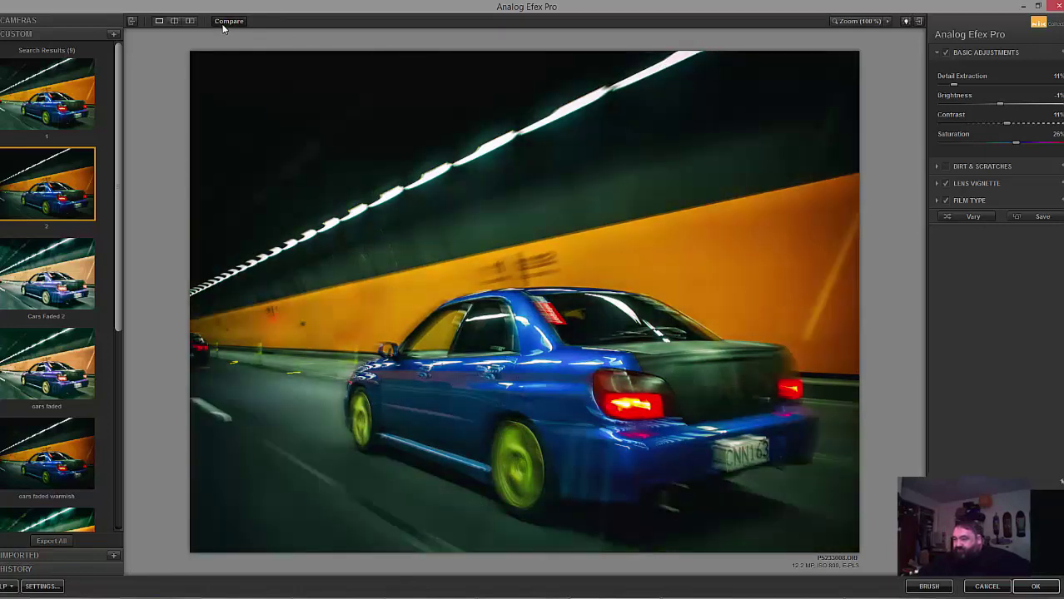
pyautogui.click(223, 27)
pyautogui.click(223, 28)
pyautogui.click(223, 27)
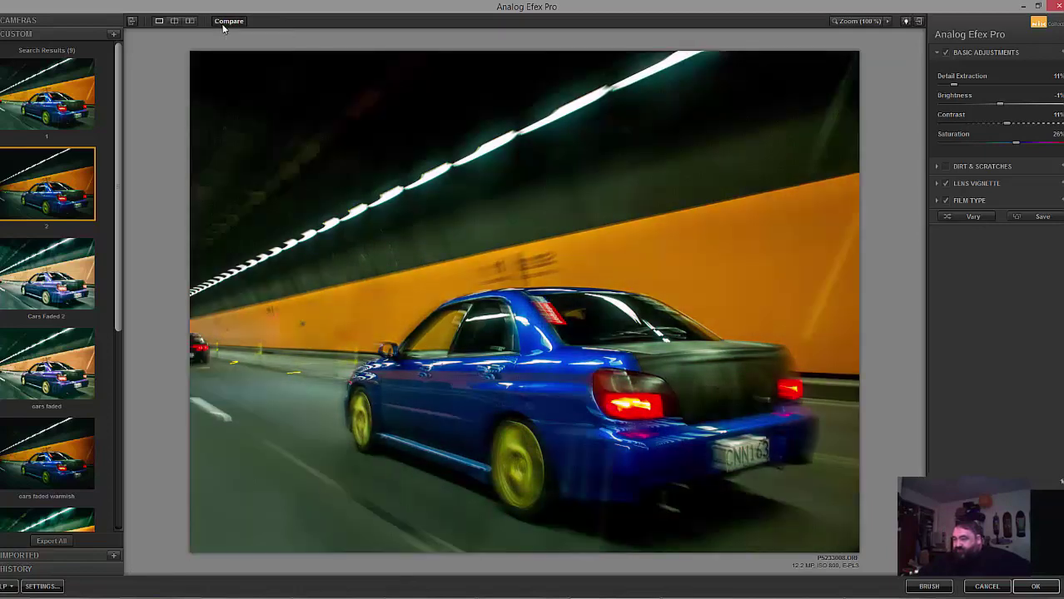
pyautogui.click(223, 27)
pyautogui.click(223, 28)
pyautogui.click(223, 27)
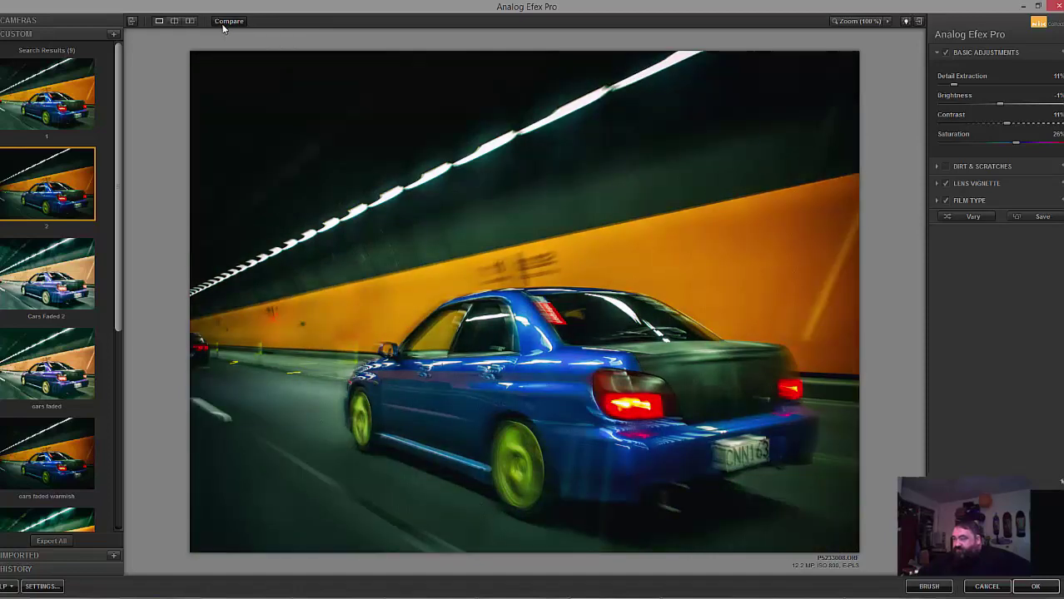
pyautogui.click(223, 28)
pyautogui.click(223, 27)
pyautogui.click(224, 28)
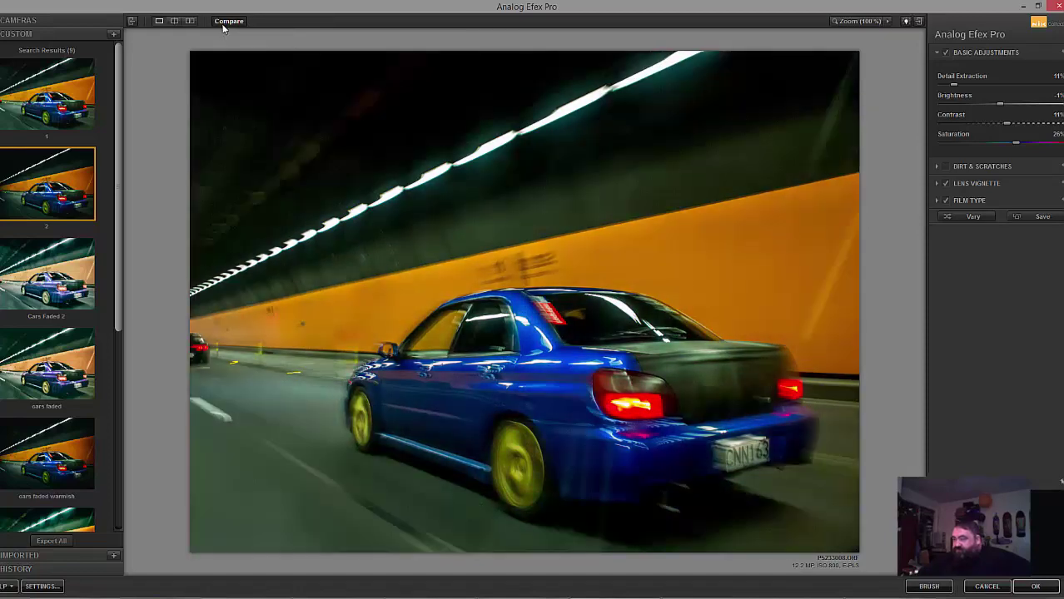
pyautogui.click(223, 28)
pyautogui.click(223, 28)
pyautogui.click(223, 28)
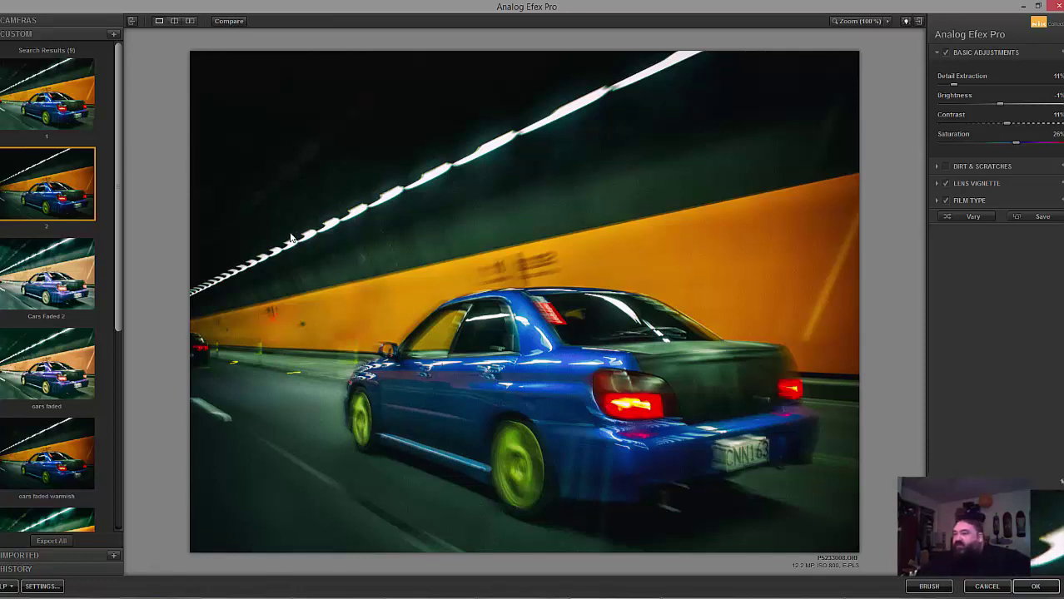
pyautogui.click(227, 25)
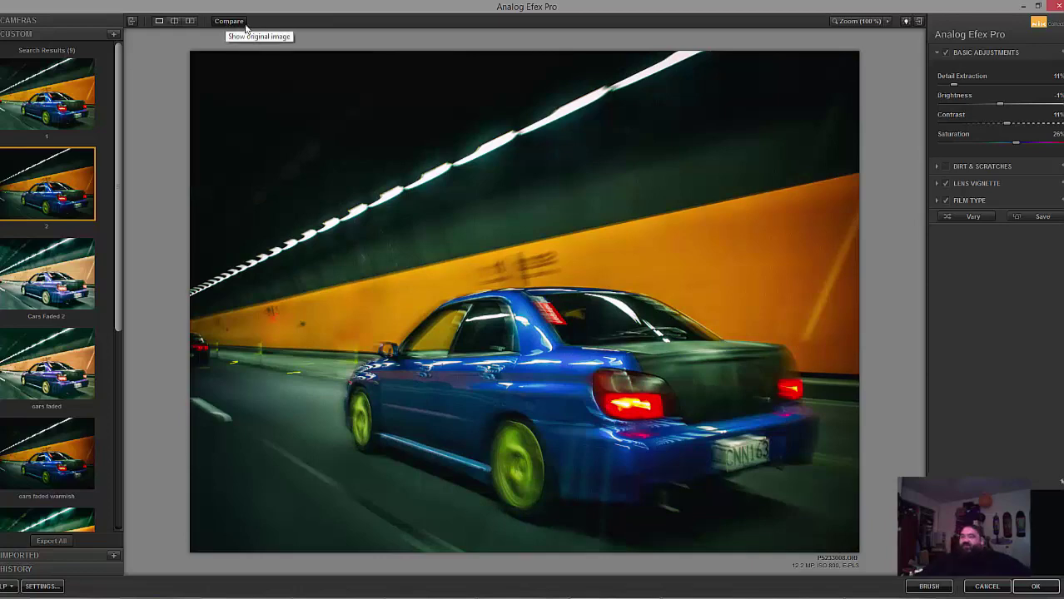
pyautogui.click(222, 24)
pyautogui.click(222, 24)
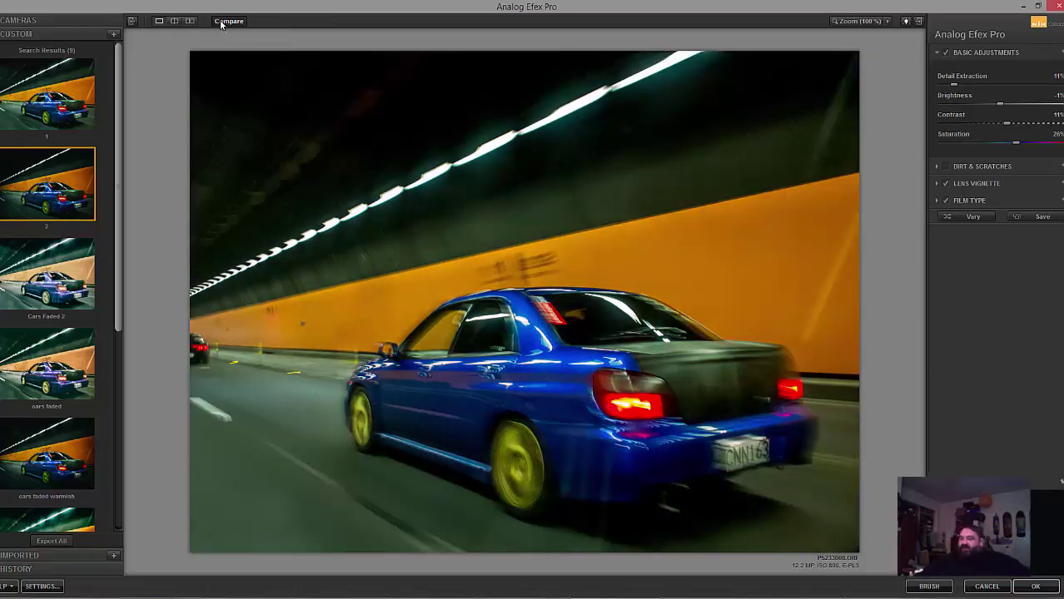
pyautogui.click(221, 24)
pyautogui.click(222, 25)
pyautogui.click(222, 24)
pyautogui.click(221, 24)
pyautogui.click(222, 24)
pyautogui.click(221, 24)
pyautogui.click(222, 24)
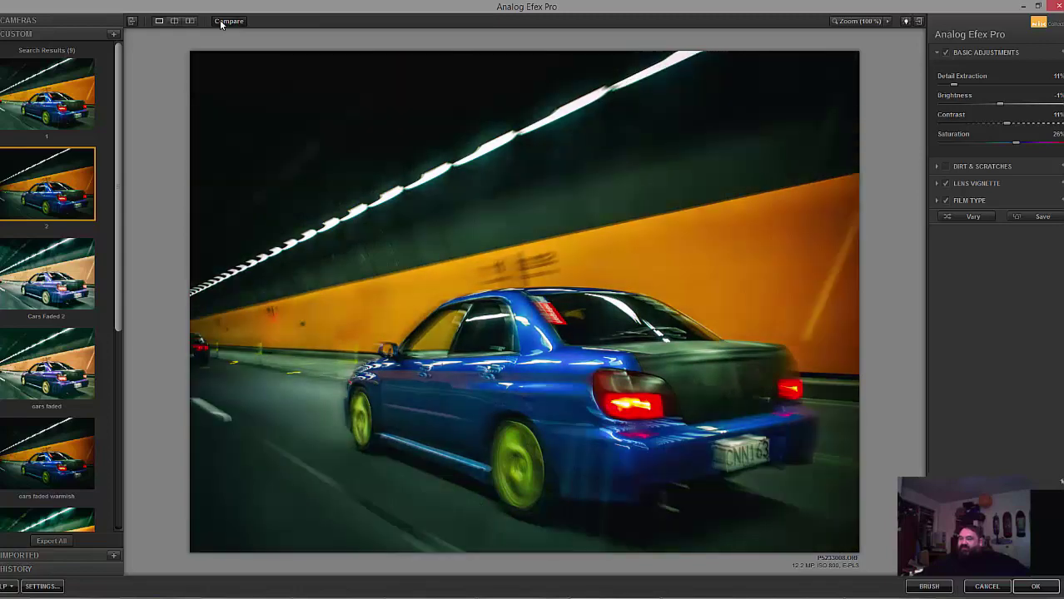
pyautogui.click(221, 24)
pyautogui.click(221, 24)
pyautogui.click(222, 24)
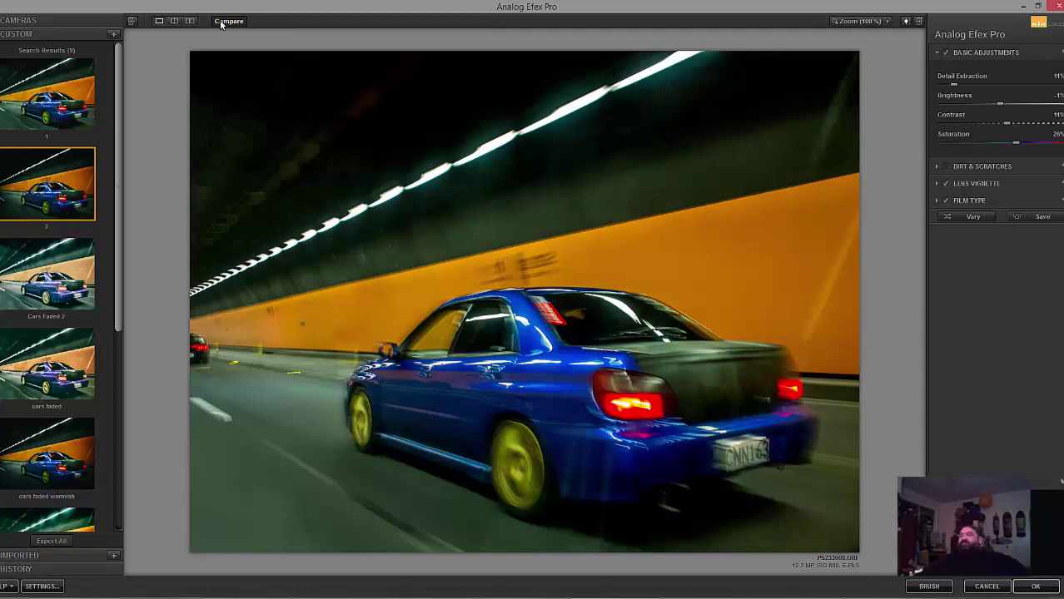
pyautogui.click(222, 24)
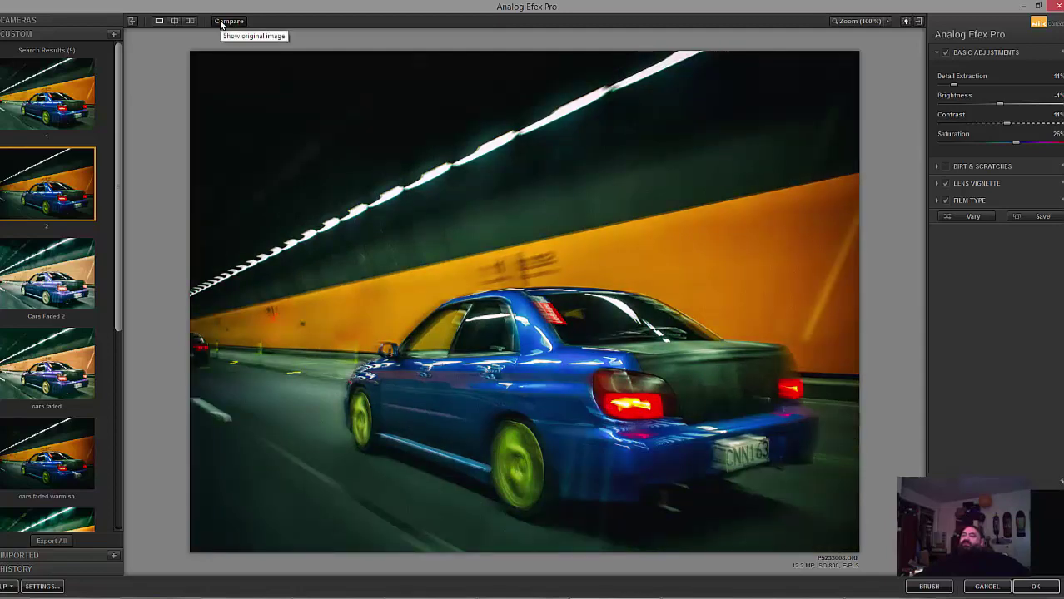
pyautogui.click(221, 25)
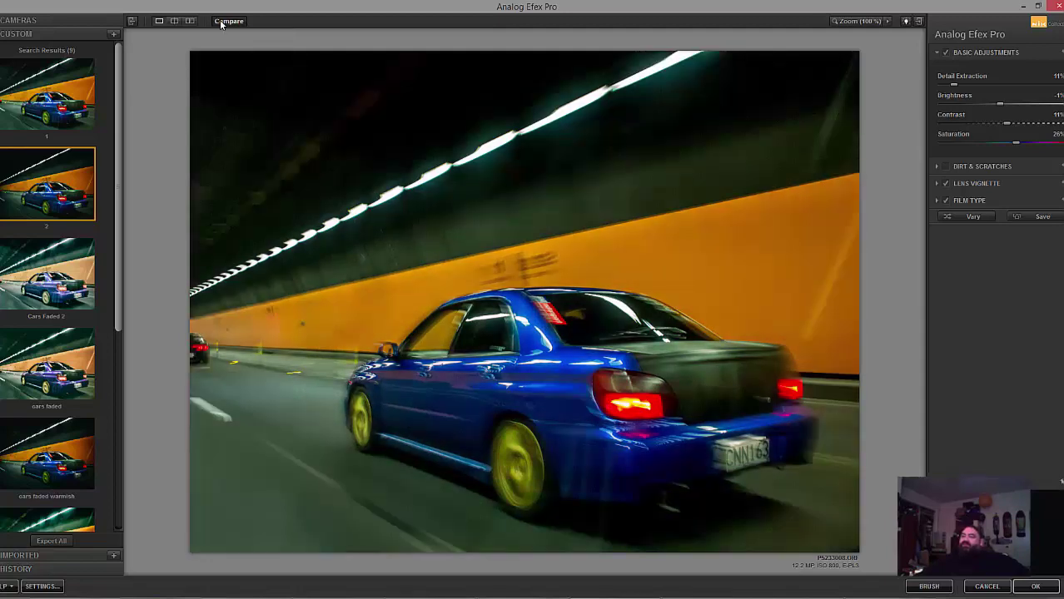
pyautogui.click(221, 25)
pyautogui.click(221, 24)
pyautogui.click(221, 25)
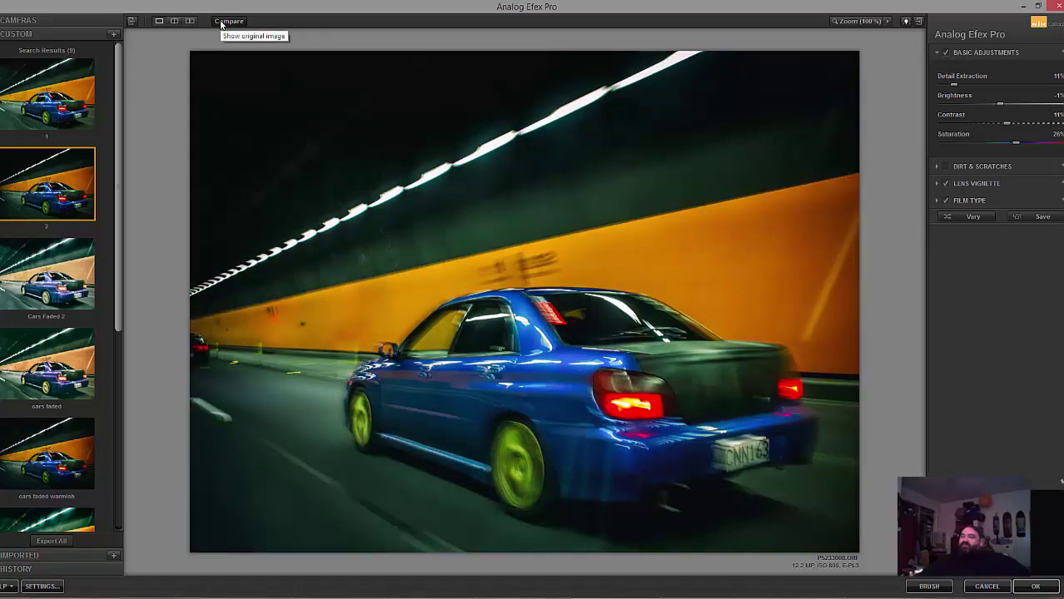
pyautogui.click(221, 25)
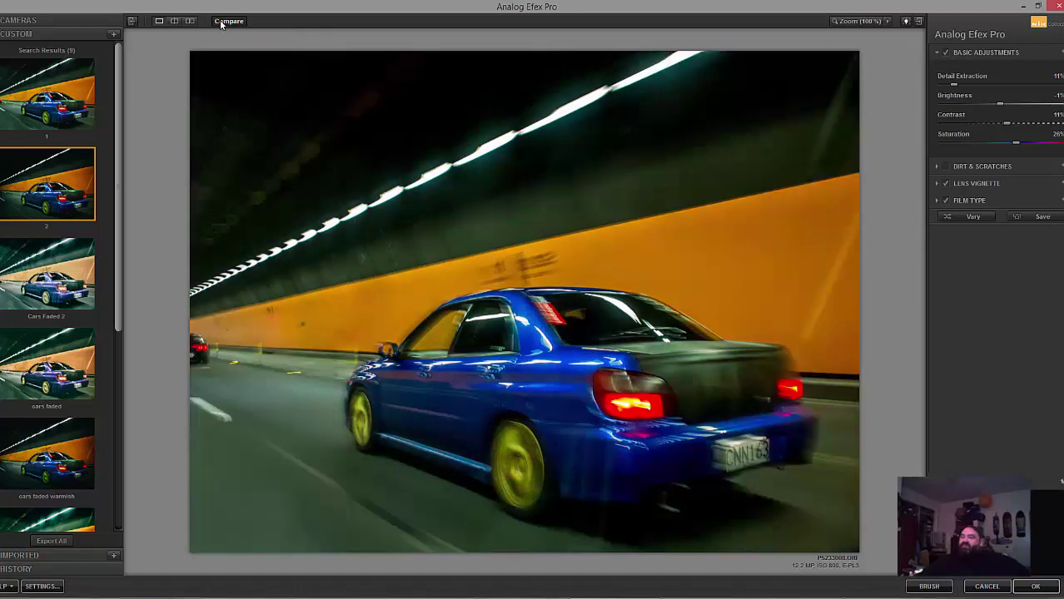
pyautogui.click(222, 24)
pyautogui.click(221, 24)
pyautogui.click(221, 24)
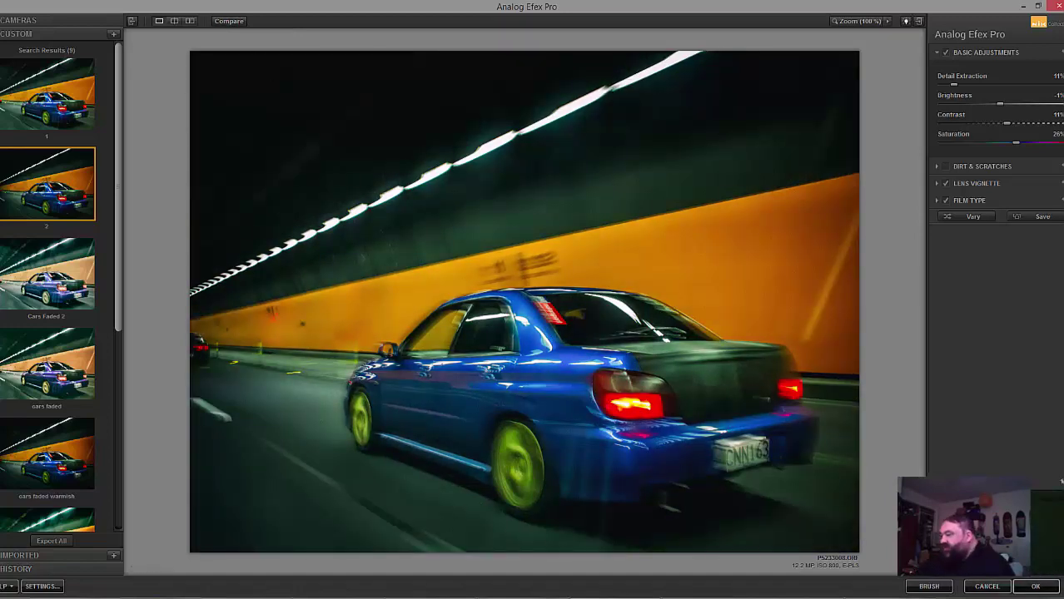
# Step: Apply the finished Analog Efex Pro recipe to the photo and return to Photoshop
pyautogui.click(1036, 586)
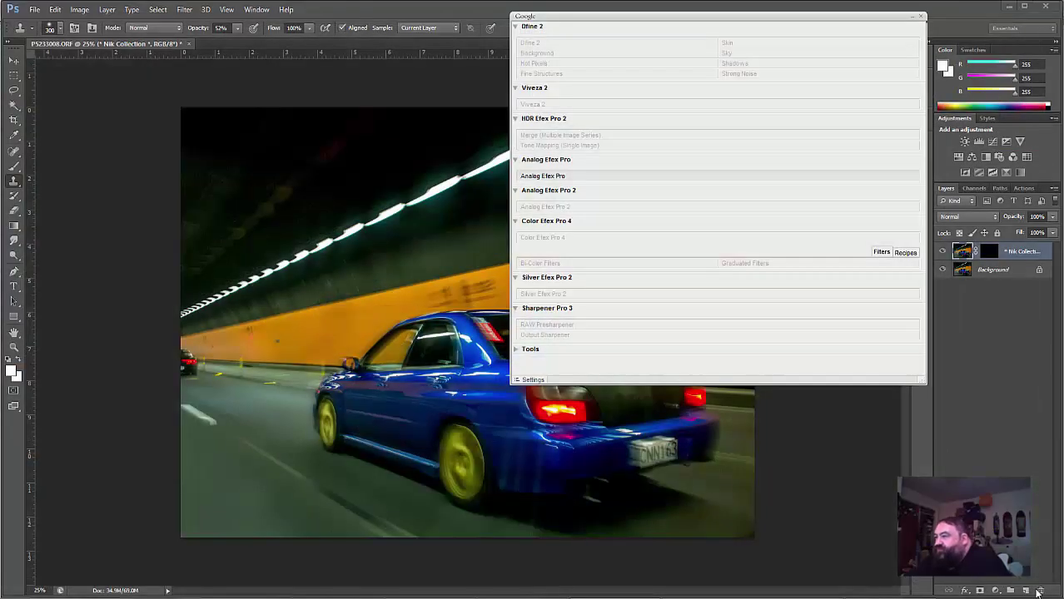
# Step: Collapse the floating Nik filter palette and compare the photo with and without the Analog Efex Pro layer repeatedly
pyautogui.click(910, 16)
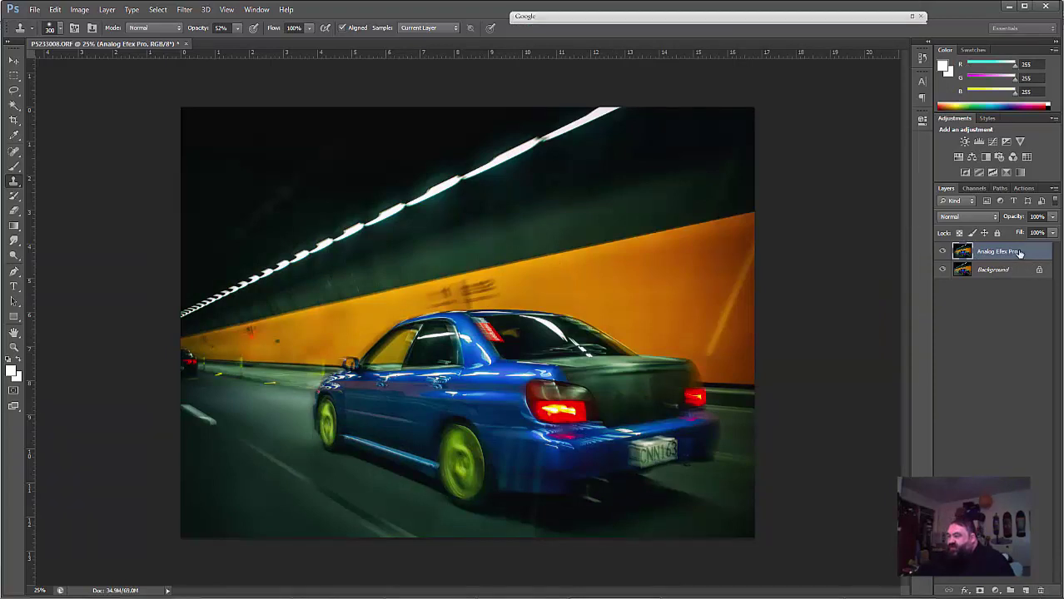
pyautogui.click(943, 252)
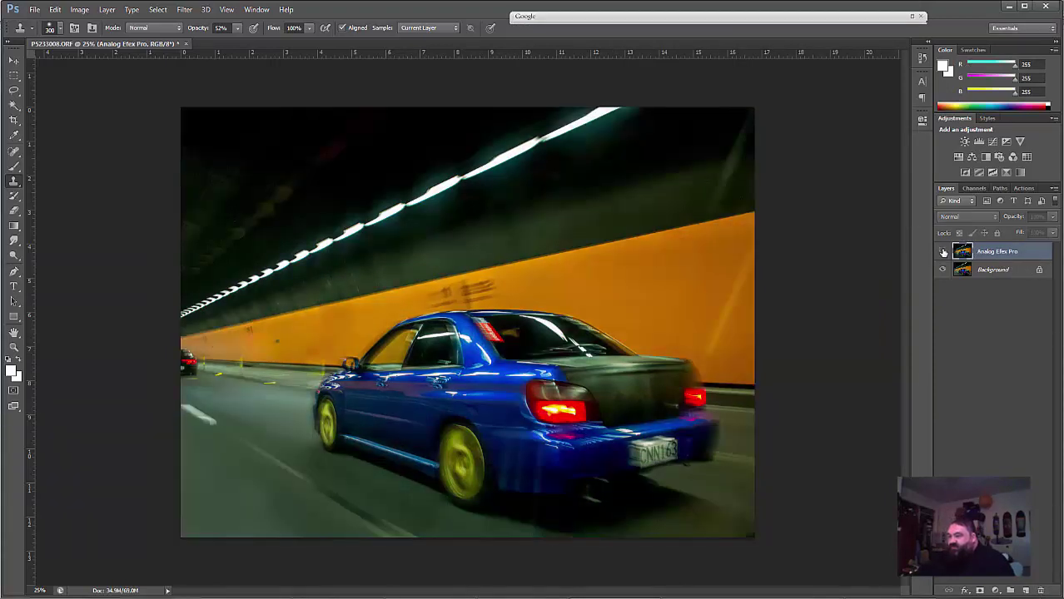
pyautogui.click(943, 252)
pyautogui.click(944, 252)
pyautogui.click(943, 252)
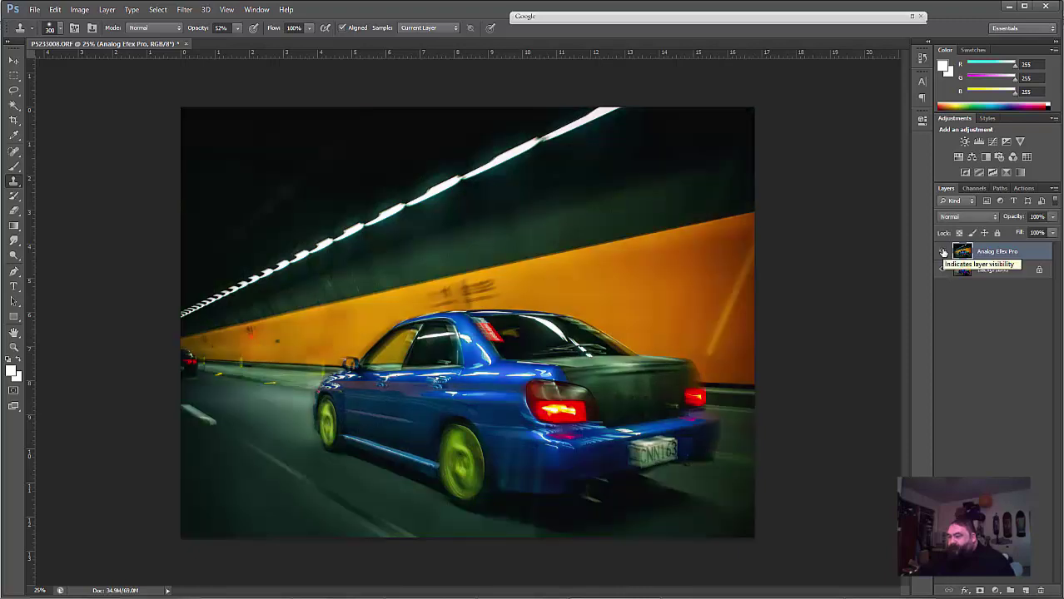
pyautogui.click(943, 253)
pyautogui.click(944, 253)
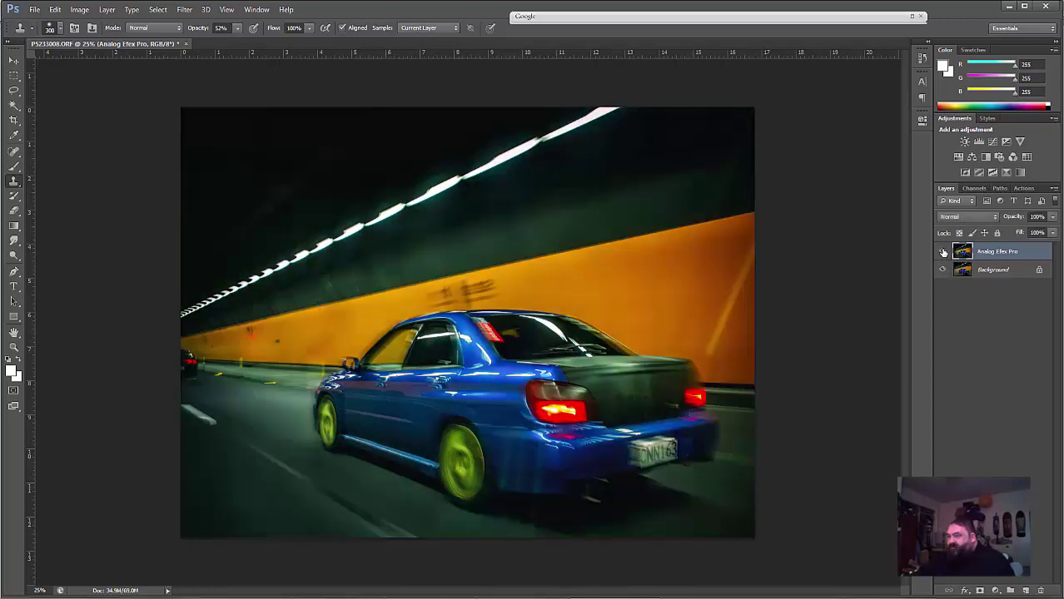
# Step: Open the Analog Efex Pro layer in Silver Efex Pro 2 and try High Structure (harsh), Full Dynamic (harsh), Wet Rocks and HP5 fine grain
pyautogui.click(911, 16)
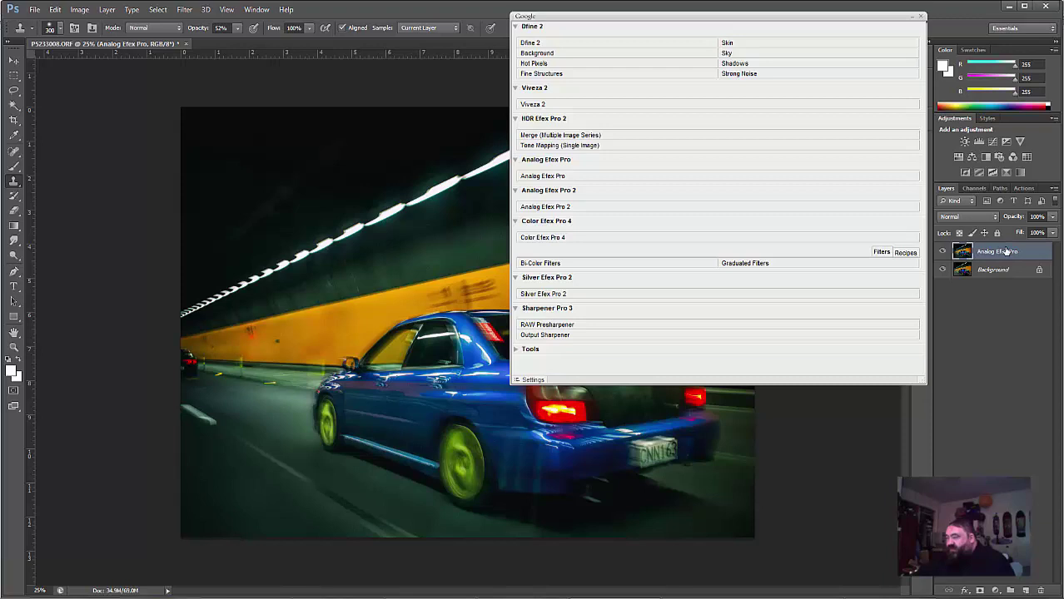
pyautogui.click(564, 295)
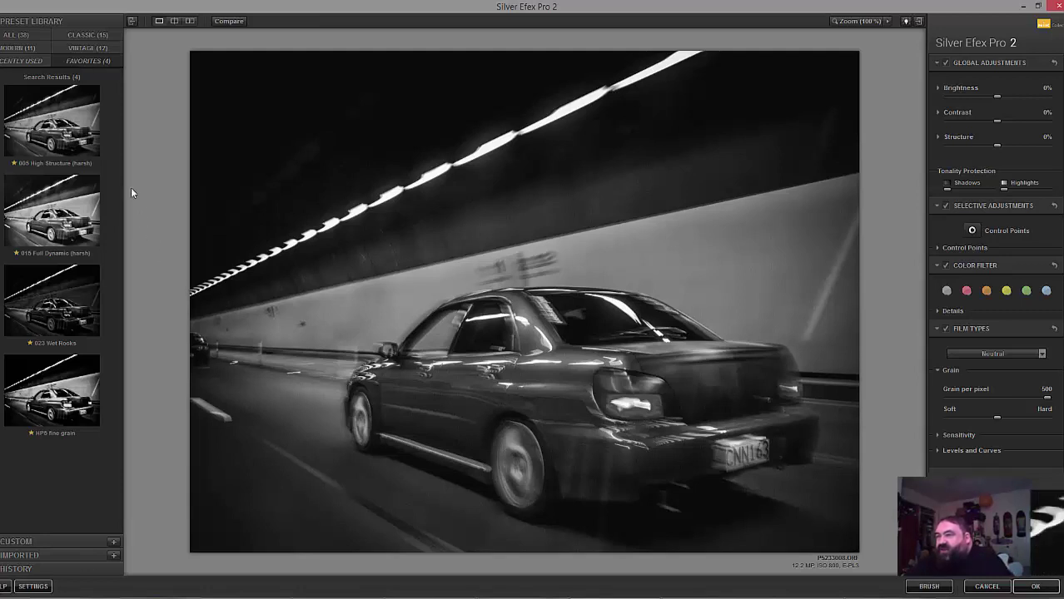
pyautogui.click(73, 146)
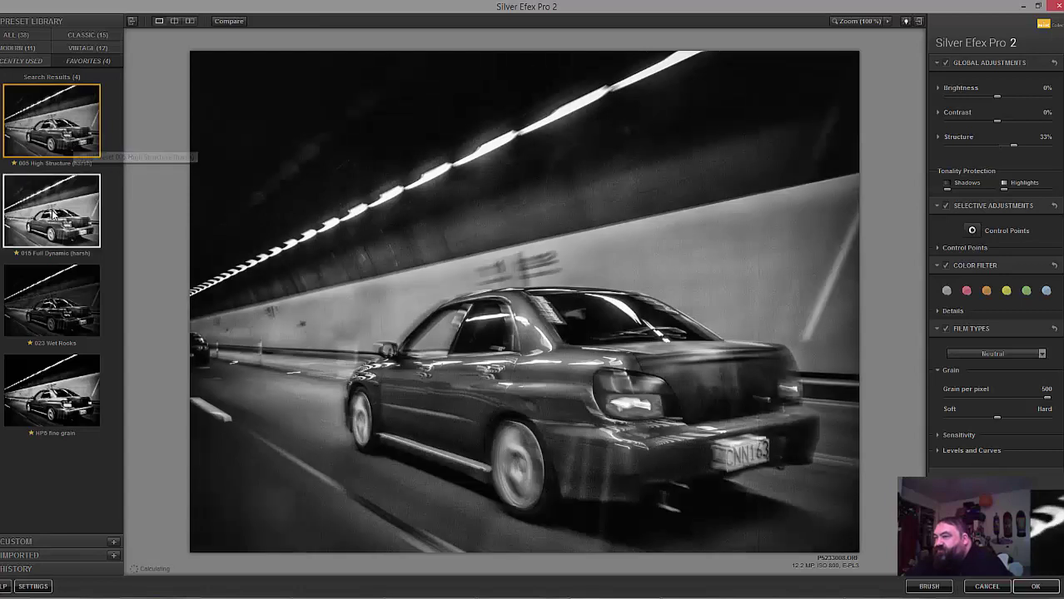
pyautogui.click(52, 215)
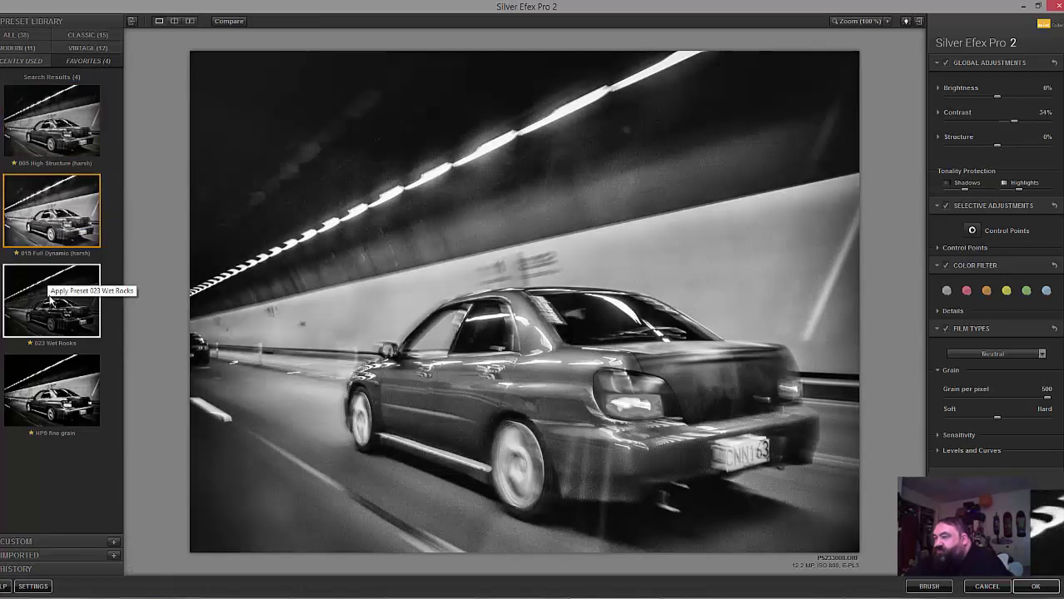
pyautogui.click(53, 321)
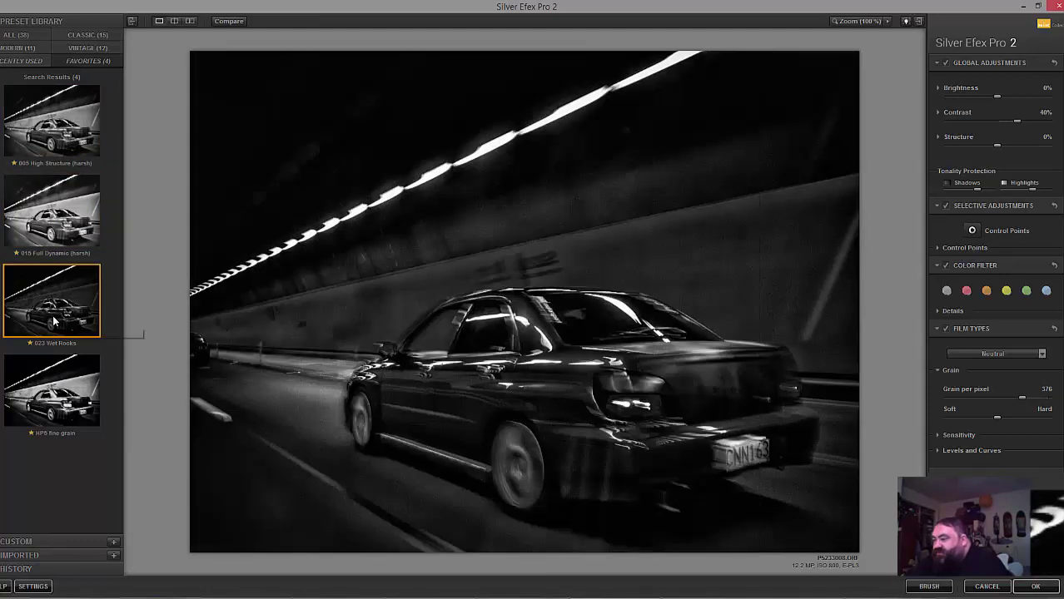
pyautogui.moveTo(47, 401)
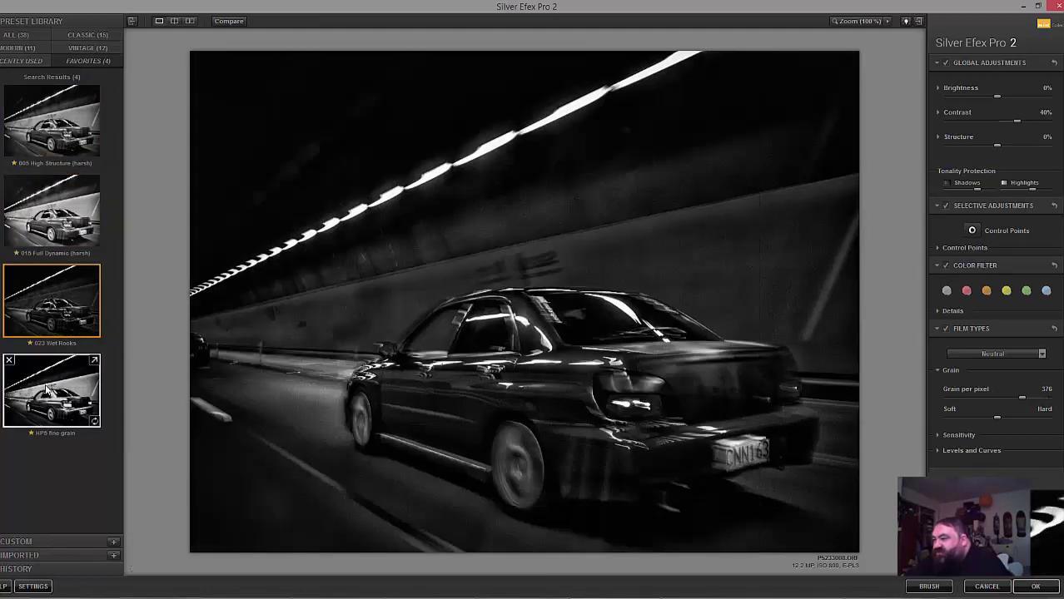
pyautogui.click(48, 401)
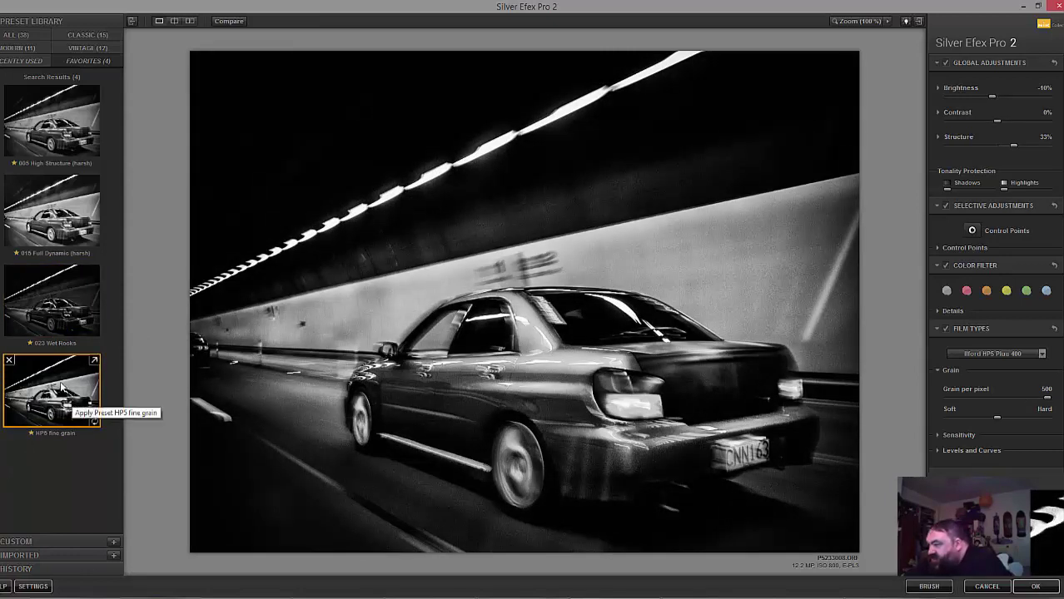
# Step: Revisit the four favourite presets for comparison, ending on HP5 fine grain, and try the blue colour filter with it
pyautogui.click(59, 314)
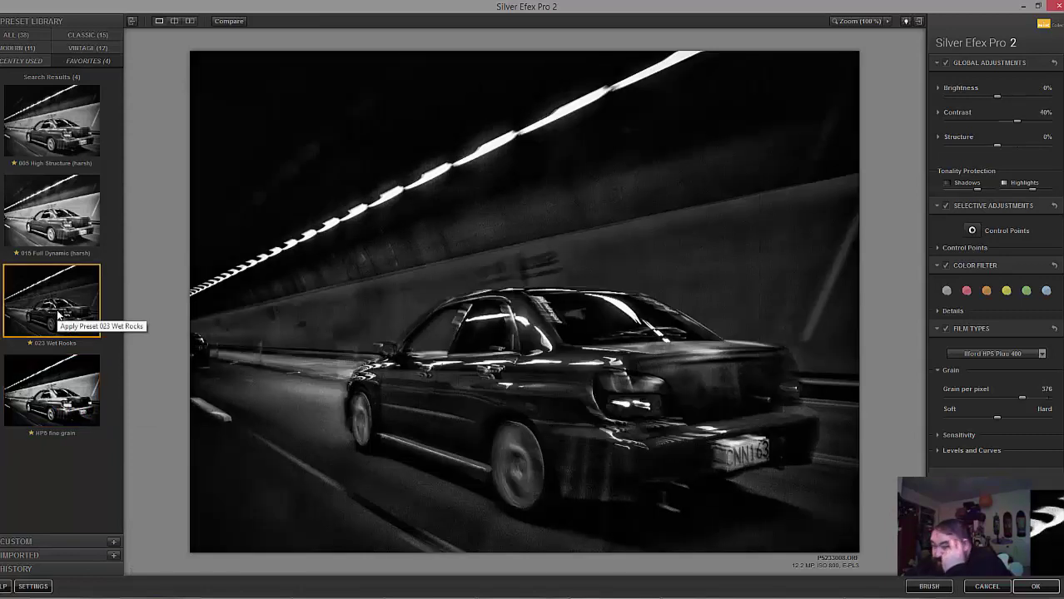
pyautogui.click(52, 234)
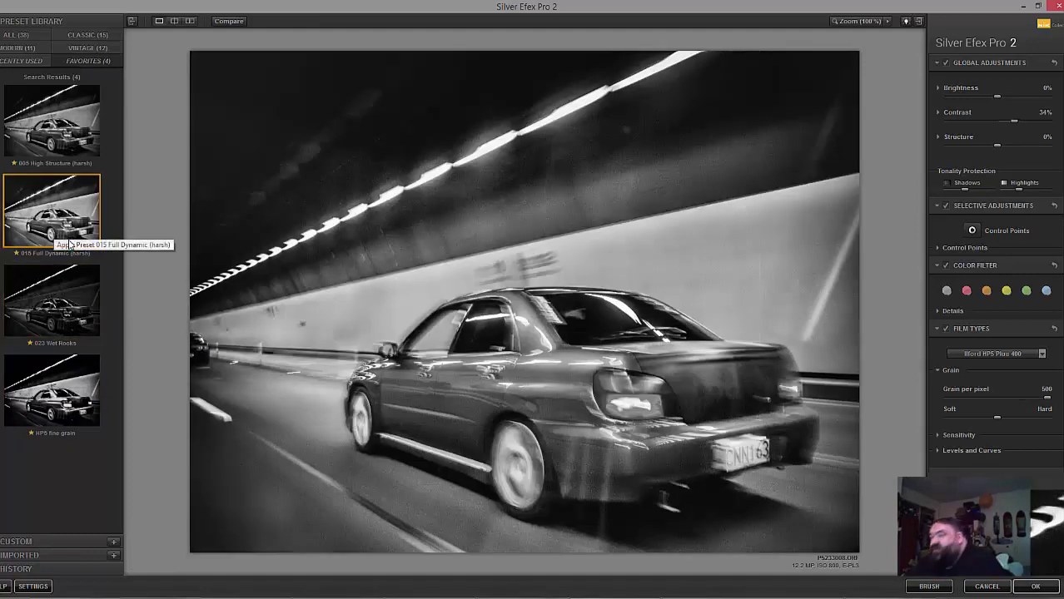
pyautogui.click(79, 144)
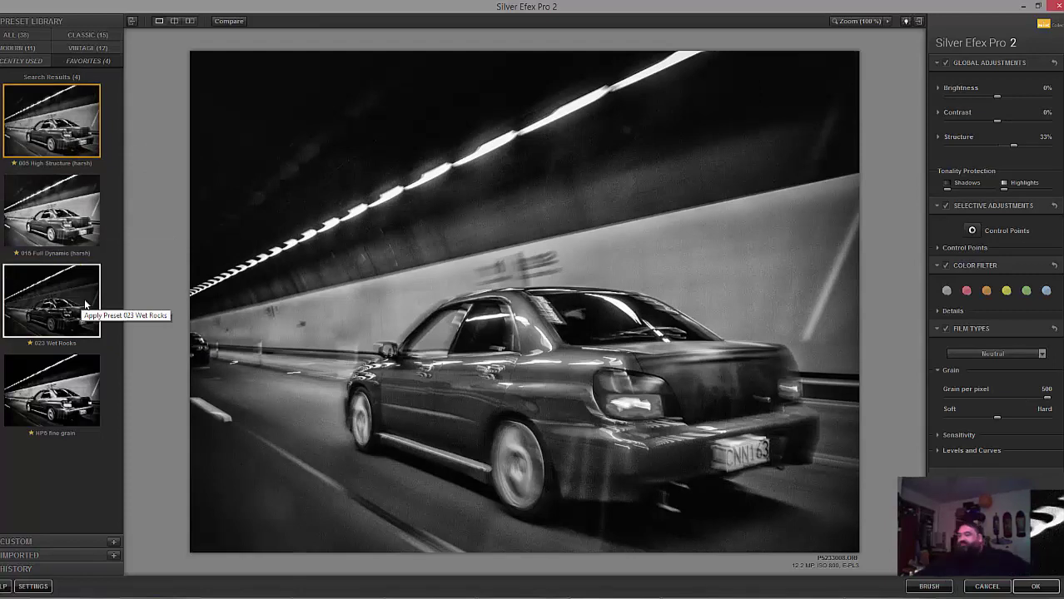
pyautogui.click(50, 207)
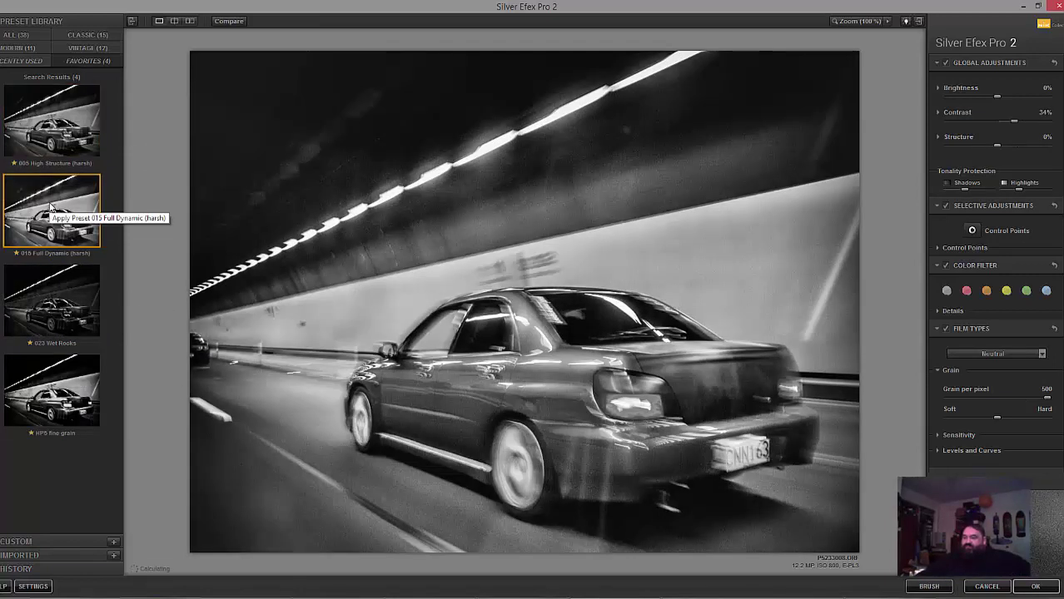
pyautogui.click(50, 297)
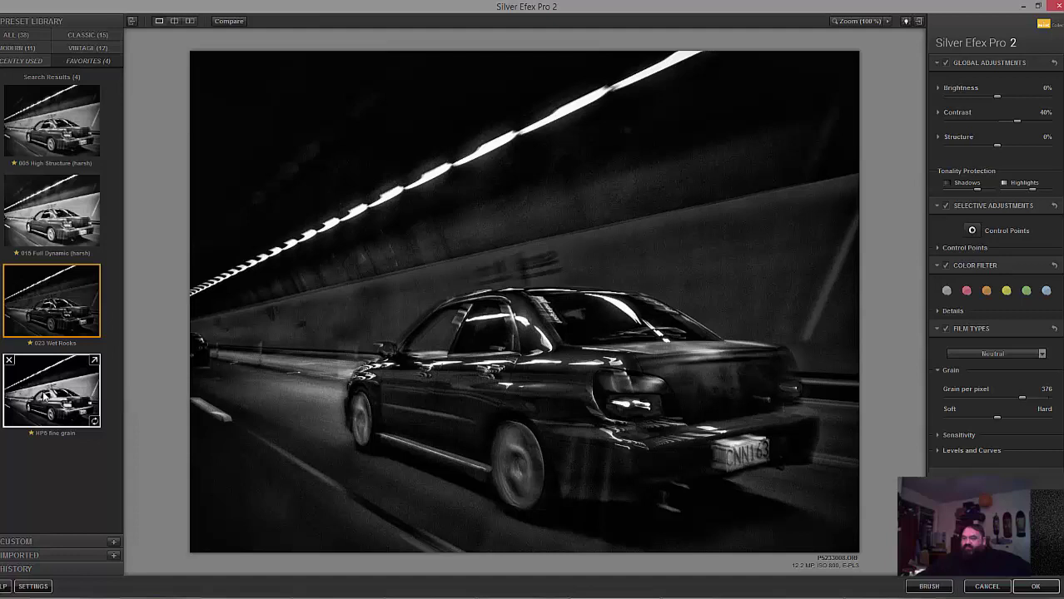
pyautogui.click(45, 398)
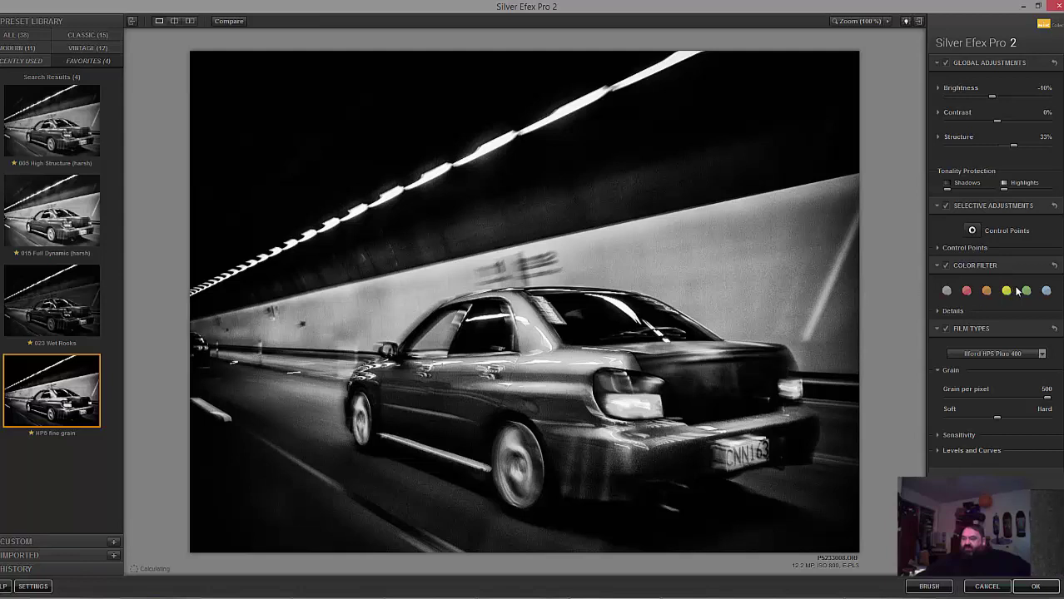
pyautogui.click(1046, 290)
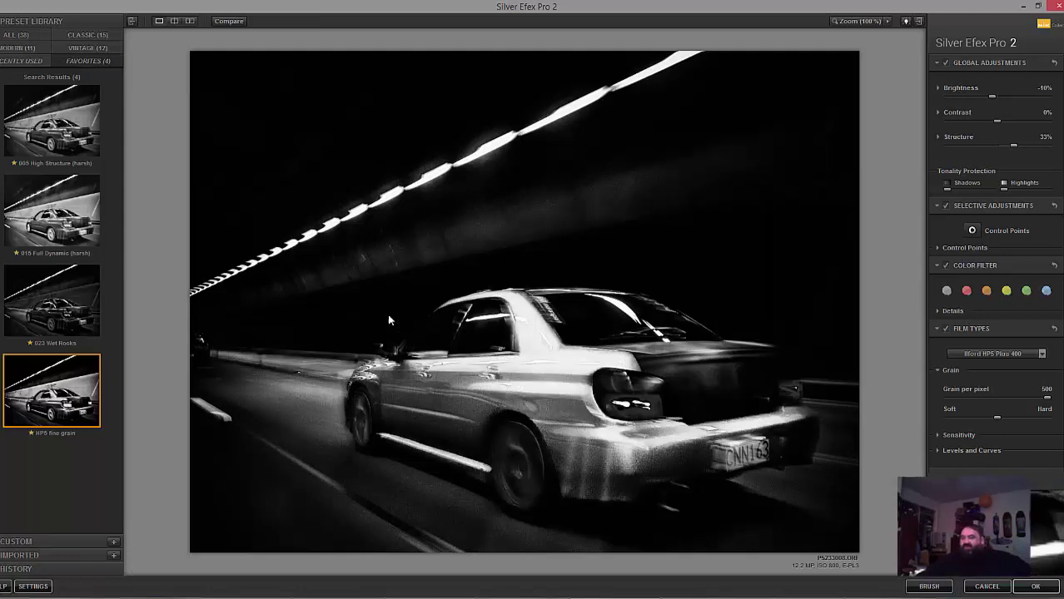
# Step: Apply the 015 Full Dynamic (harsh) preset and try the blue and yellow colour filters before returning to the neutral one
pyautogui.click(50, 241)
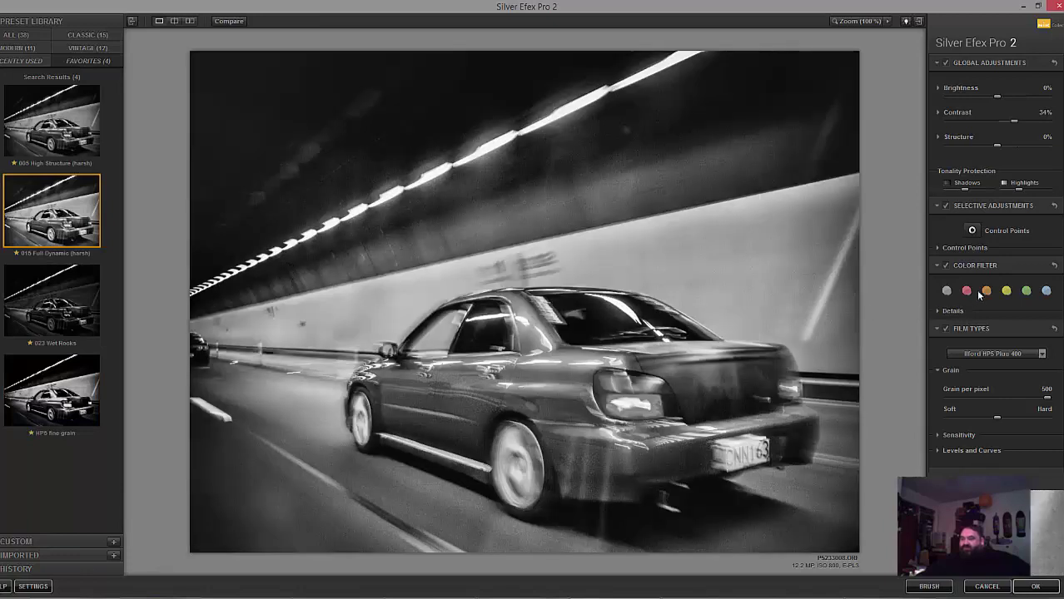
pyautogui.click(1047, 292)
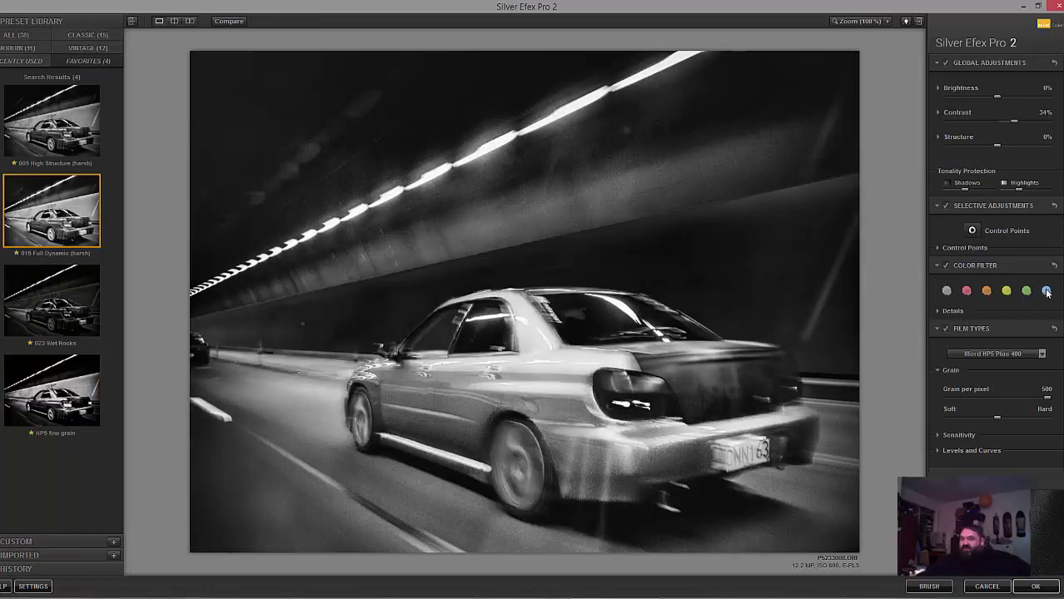
pyautogui.click(1007, 293)
pyautogui.click(947, 292)
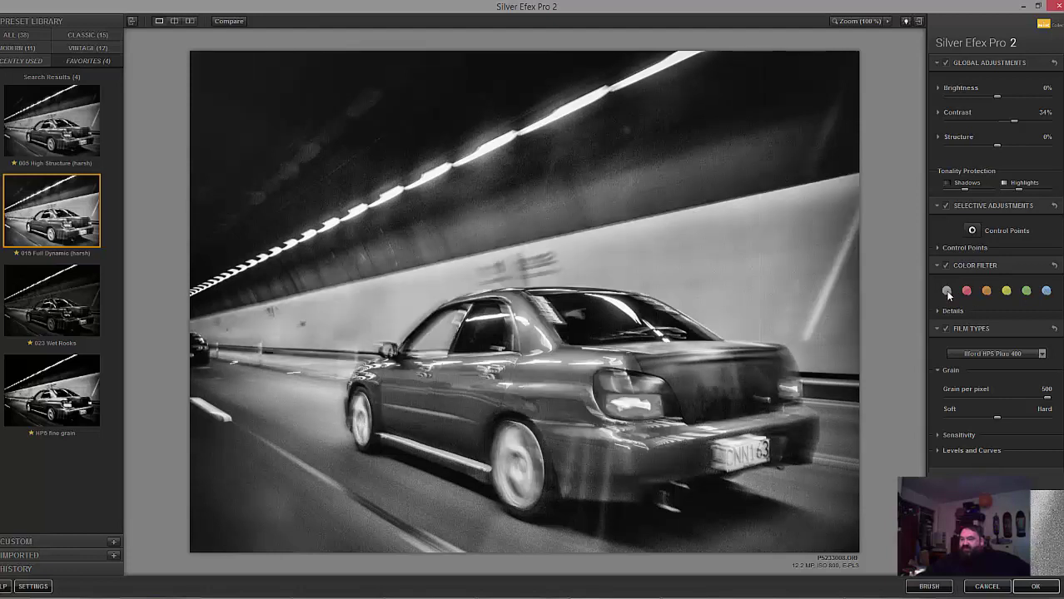
# Step: Try the red, orange, yellow, green and blue colour filters in turn on the Full Dynamic (harsh) preset
pyautogui.click(967, 291)
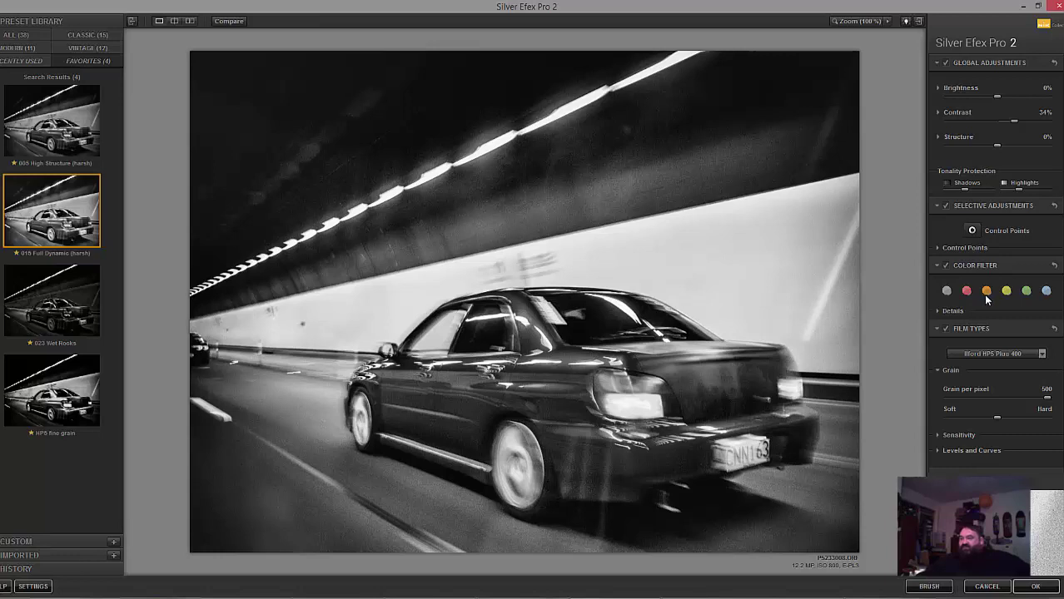
pyautogui.click(986, 293)
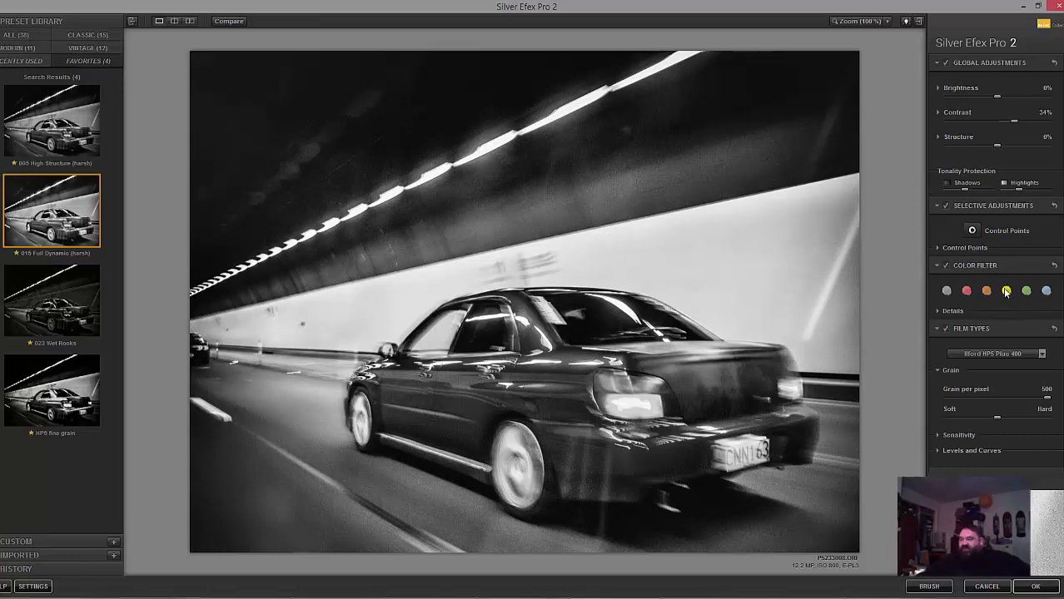
pyautogui.click(1007, 297)
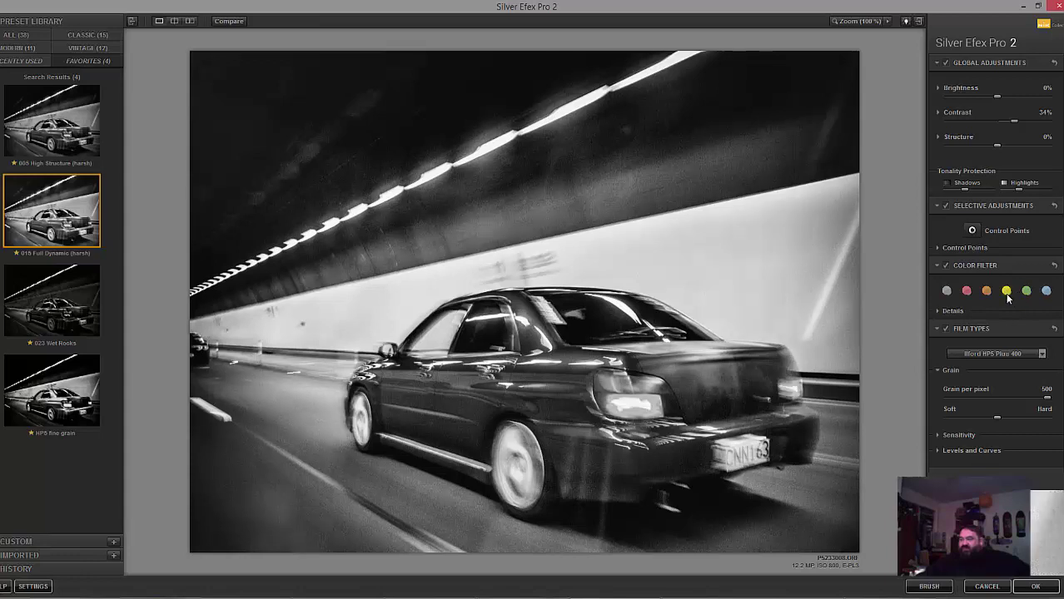
pyautogui.click(1027, 293)
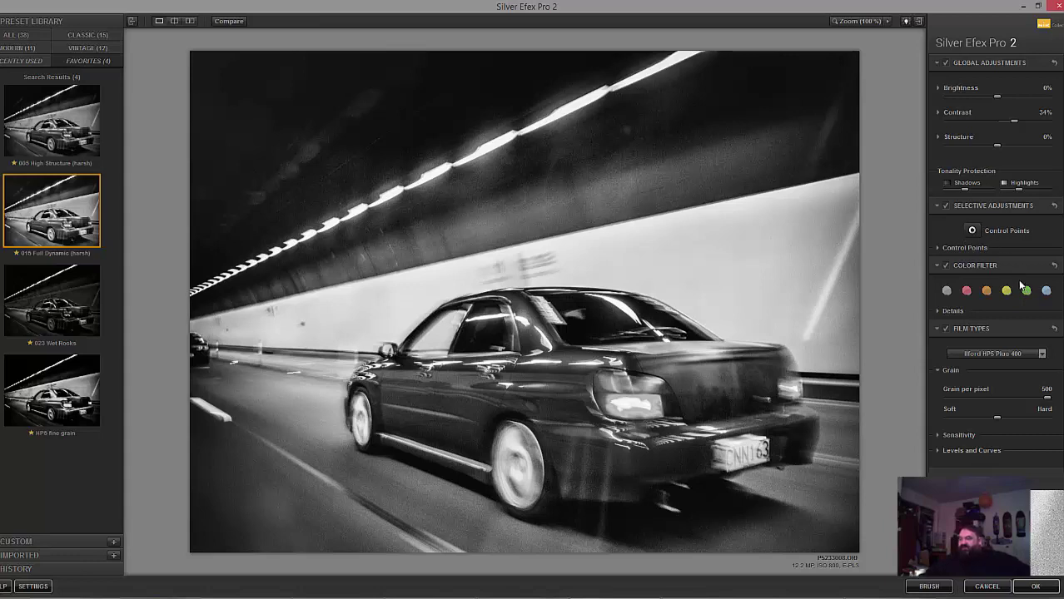
pyautogui.click(1027, 293)
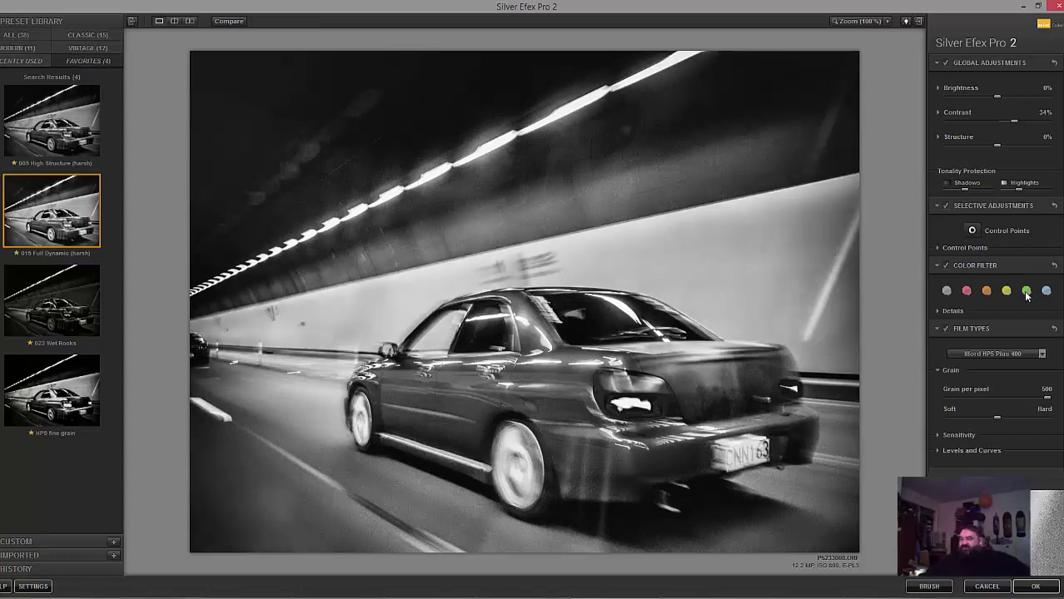
pyautogui.click(1045, 291)
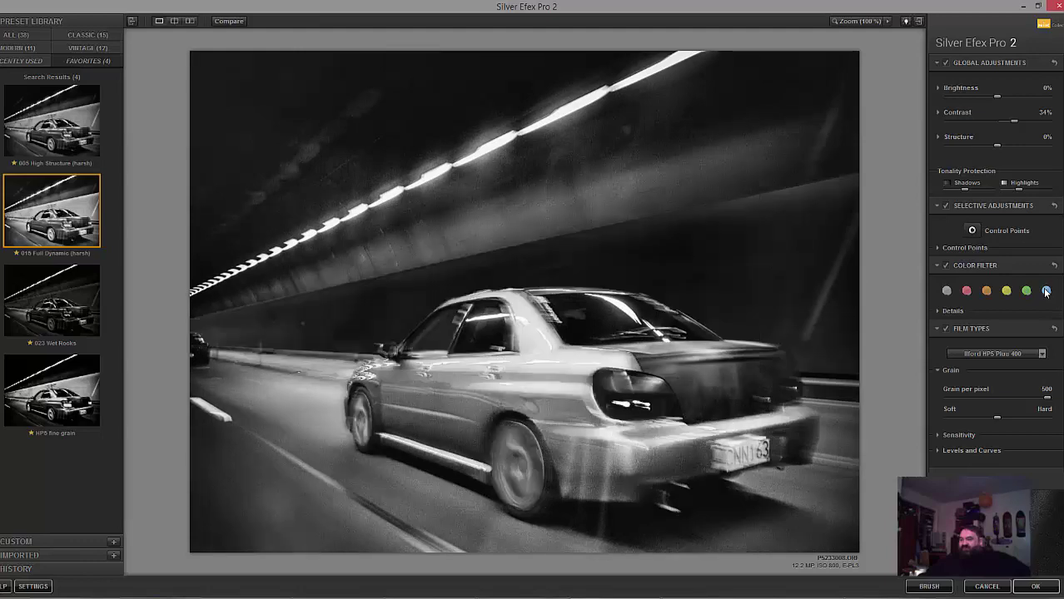
# Step: Compare the red colour filter with the orange and neutral ones on the monochrome photo, ending on neutral
pyautogui.click(966, 291)
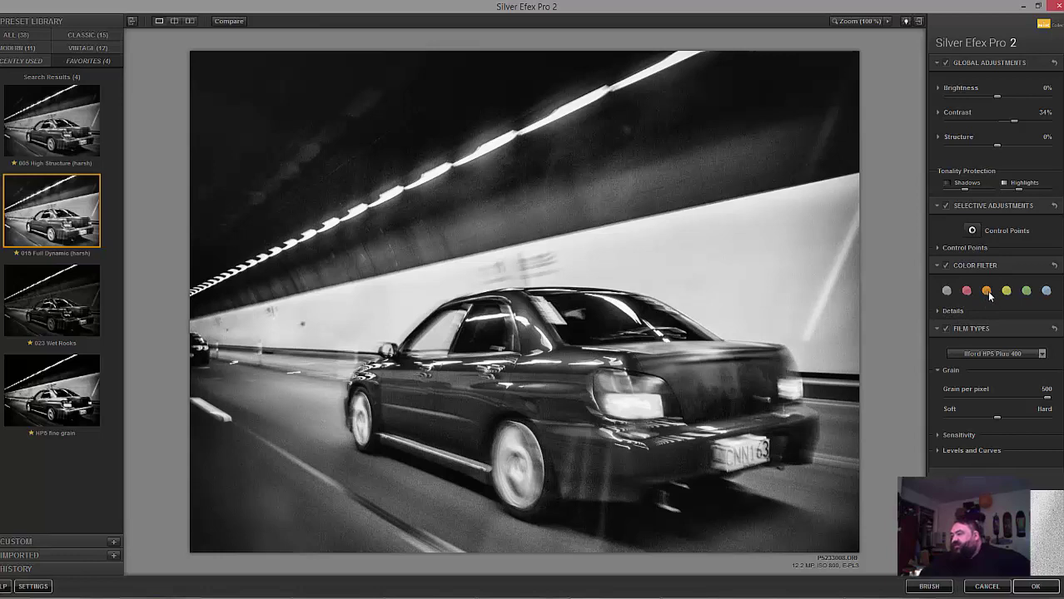
pyautogui.click(987, 292)
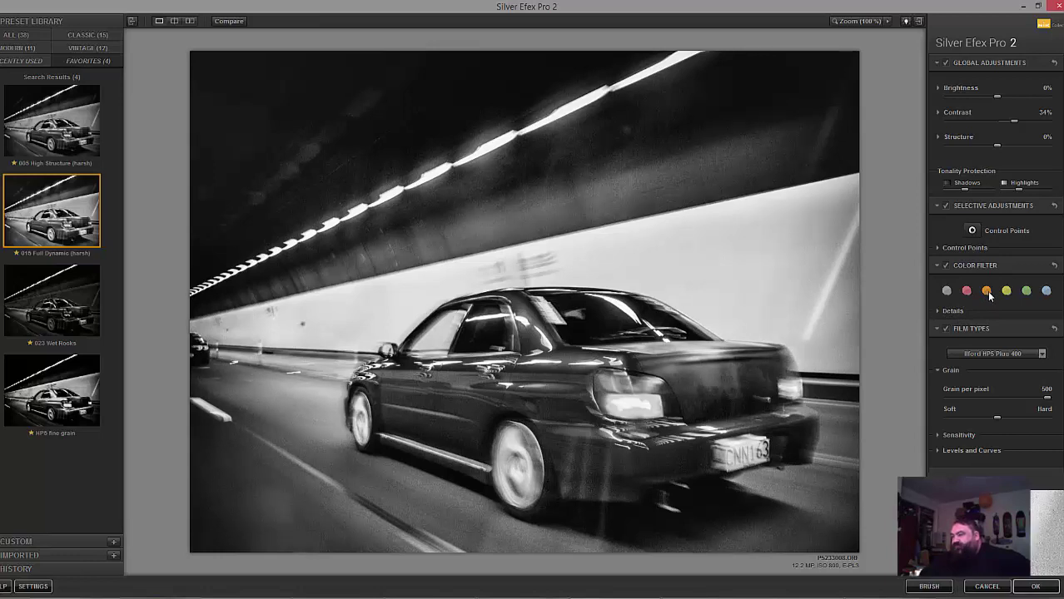
pyautogui.click(966, 292)
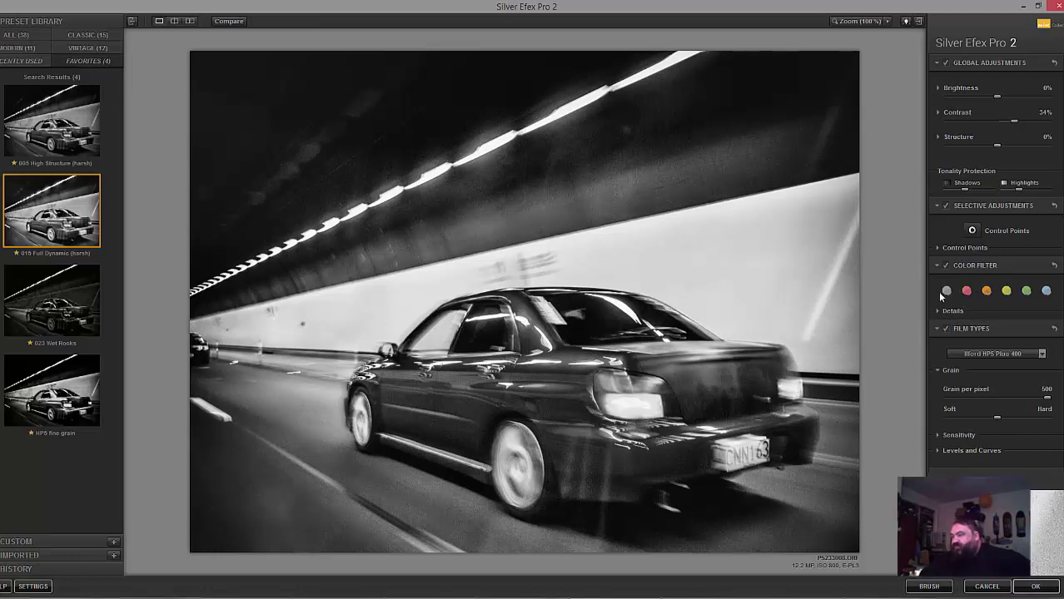
pyautogui.click(948, 291)
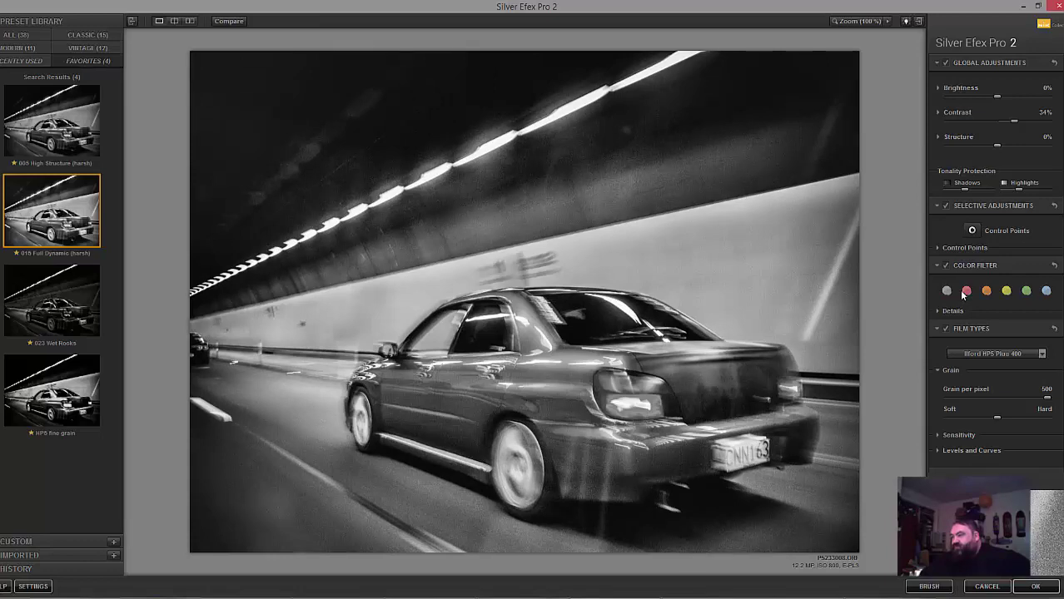
pyautogui.click(966, 291)
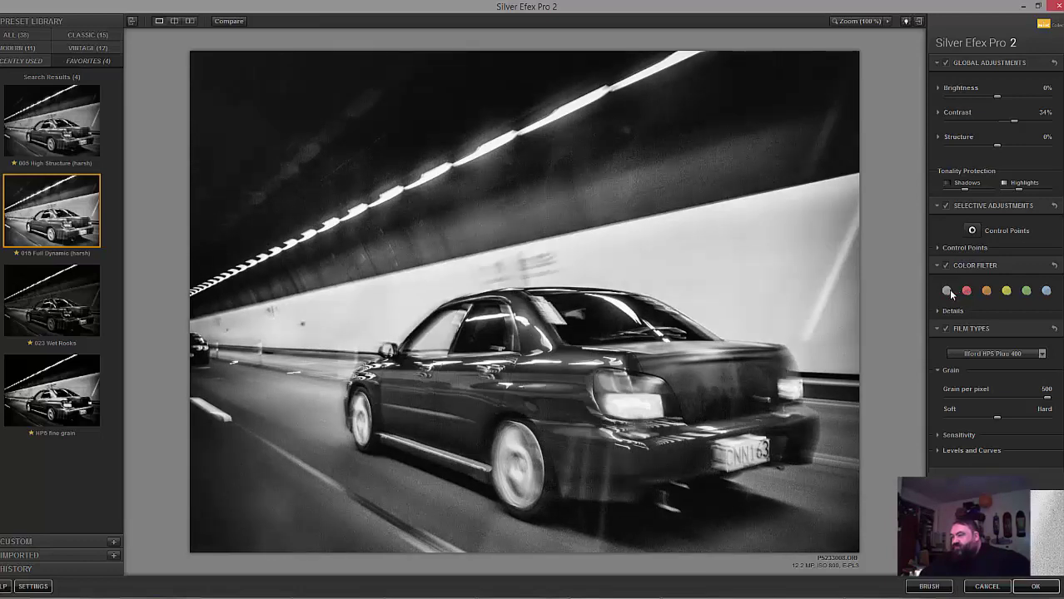
pyautogui.click(947, 291)
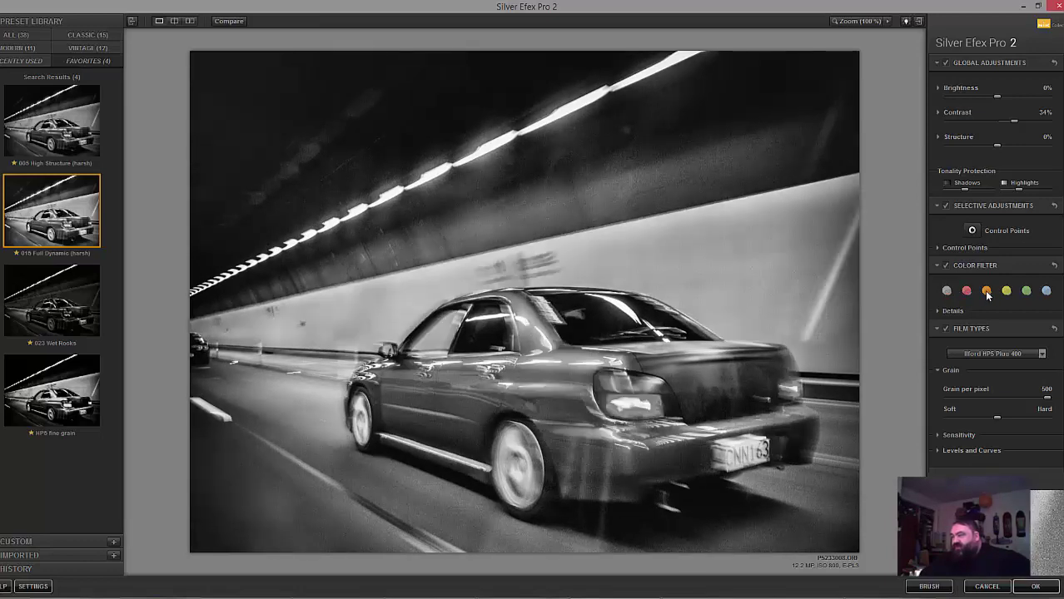
# Step: Try the orange, yellow, green and blue colour filters in turn on the Full Dynamic (harsh) preset, returning to neutral
pyautogui.click(987, 293)
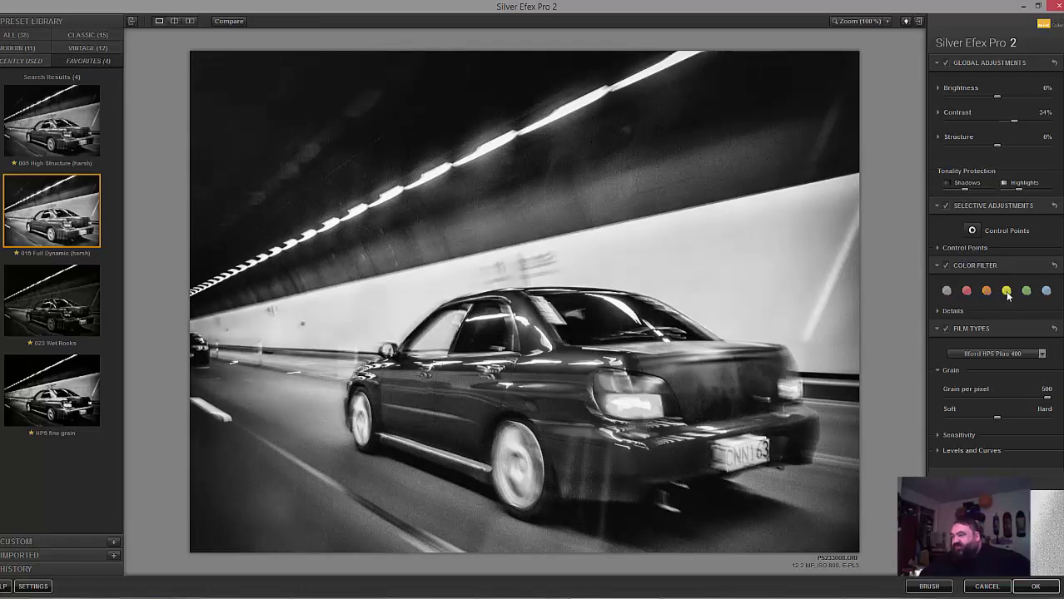
pyautogui.click(1007, 293)
pyautogui.click(1027, 293)
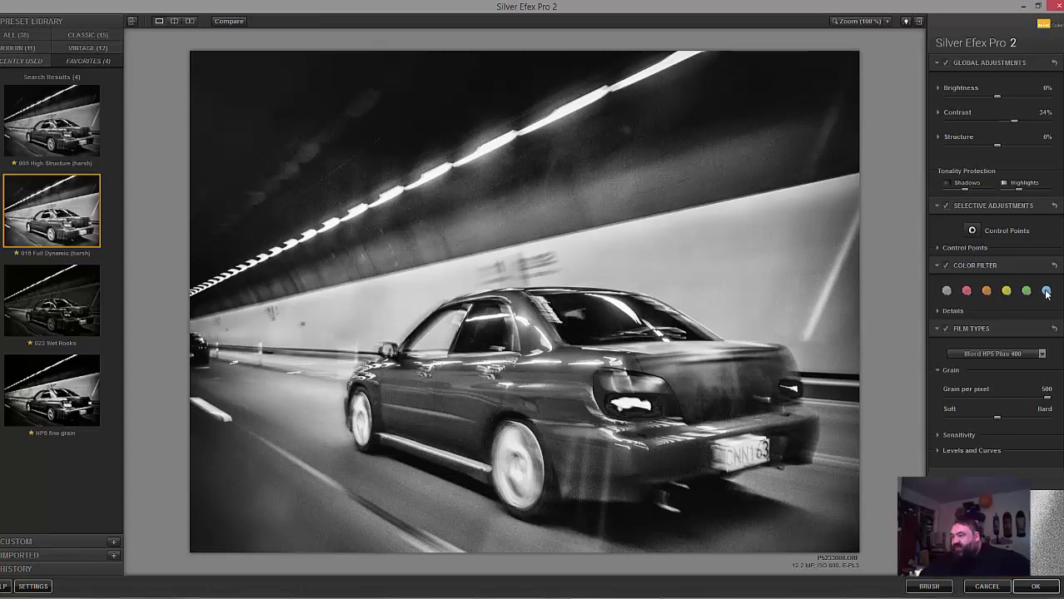
pyautogui.click(1046, 292)
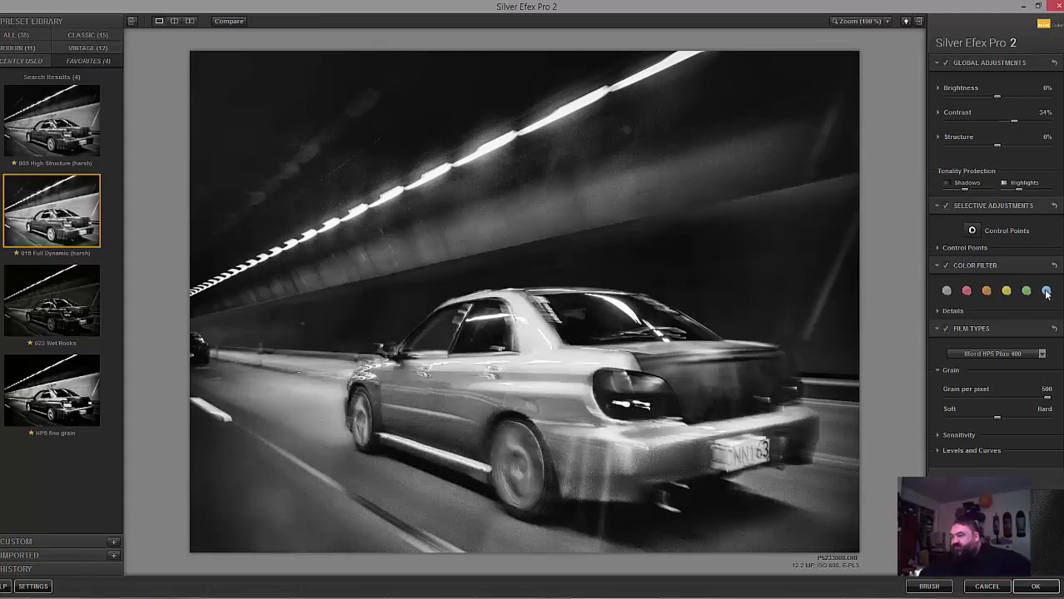
pyautogui.click(947, 292)
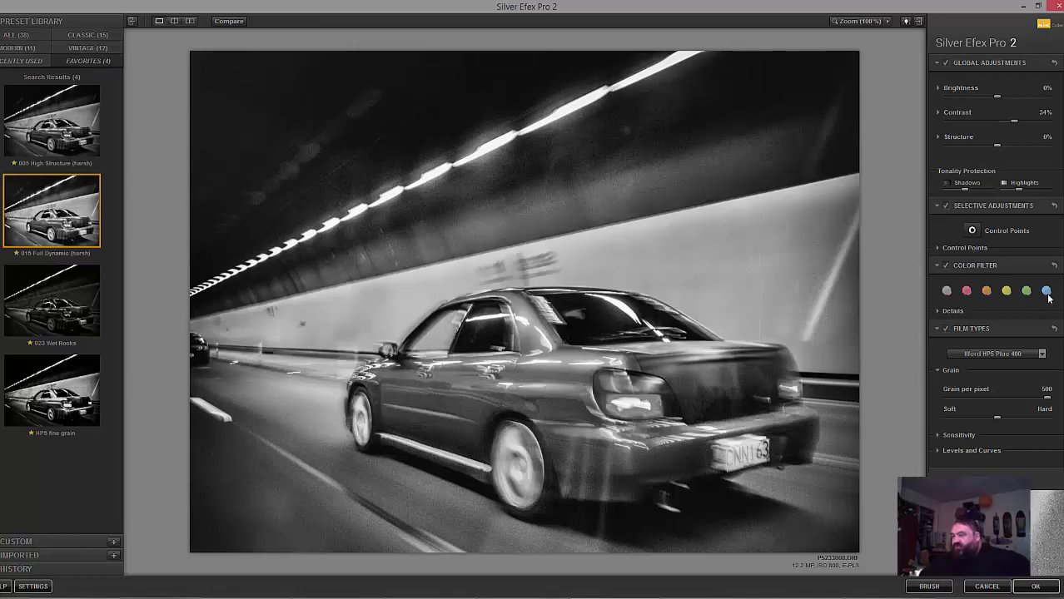
# Step: Alternate between the blue and neutral colour filters to compare the car and tunnel wall, ending on blue
pyautogui.click(1047, 295)
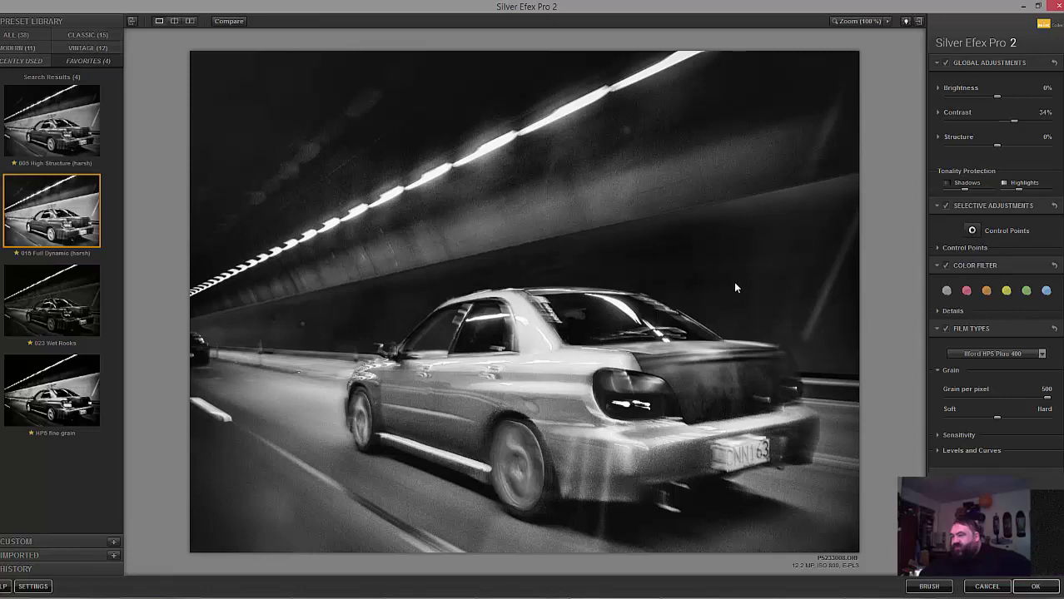
pyautogui.click(947, 293)
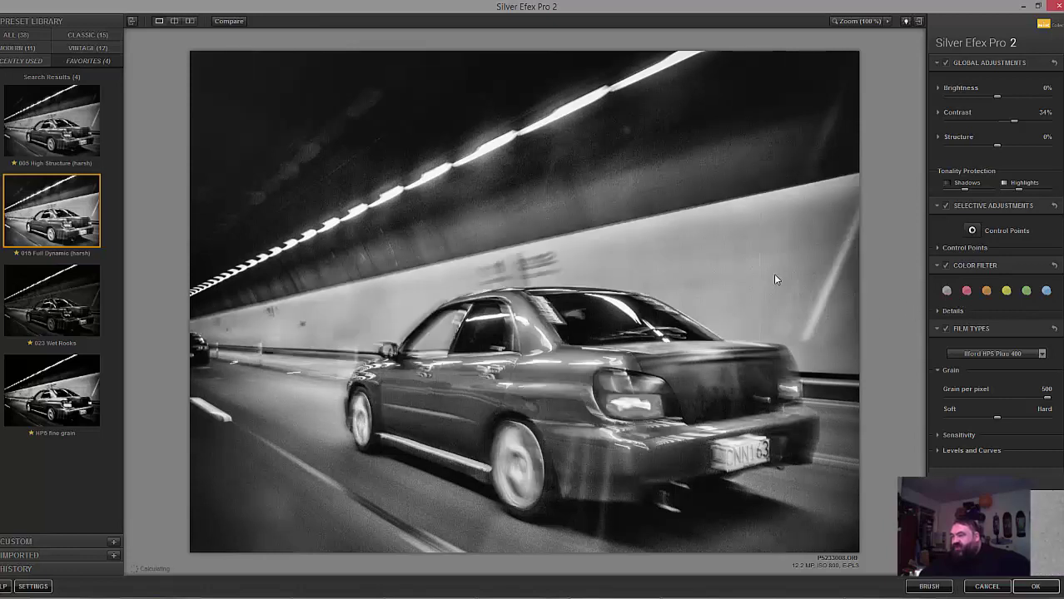
pyautogui.click(1047, 291)
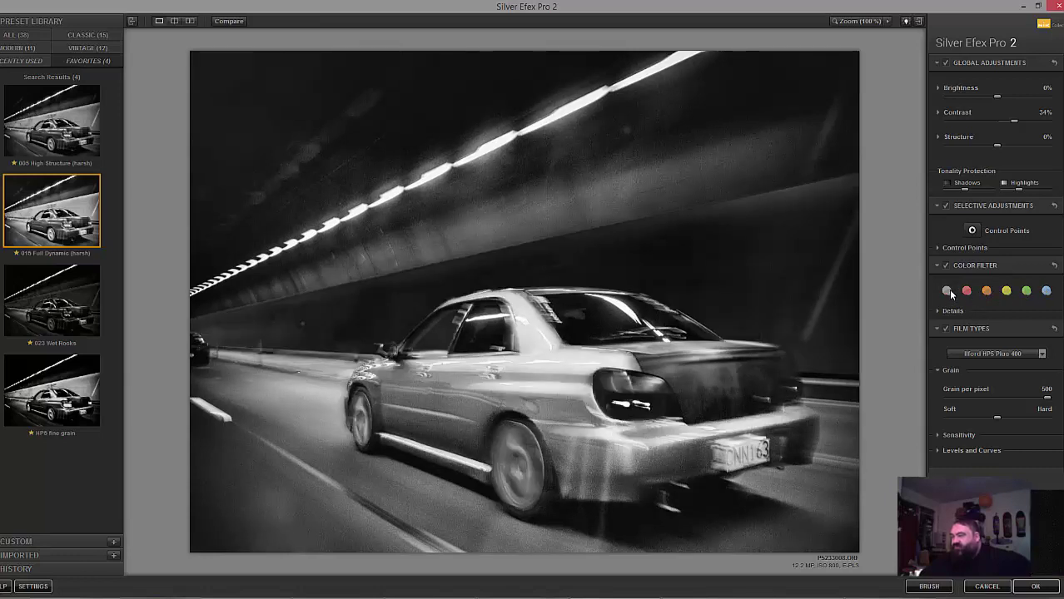
# Step: Try the green, yellow, orange and red colour filters in turn and return to the neutral filter
pyautogui.click(1026, 293)
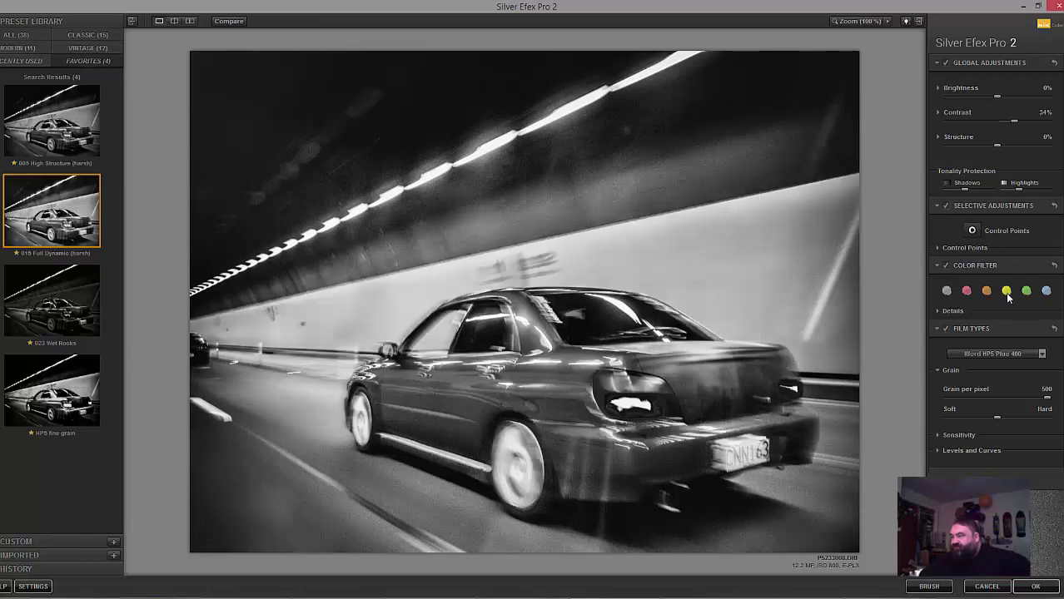
pyautogui.click(1005, 294)
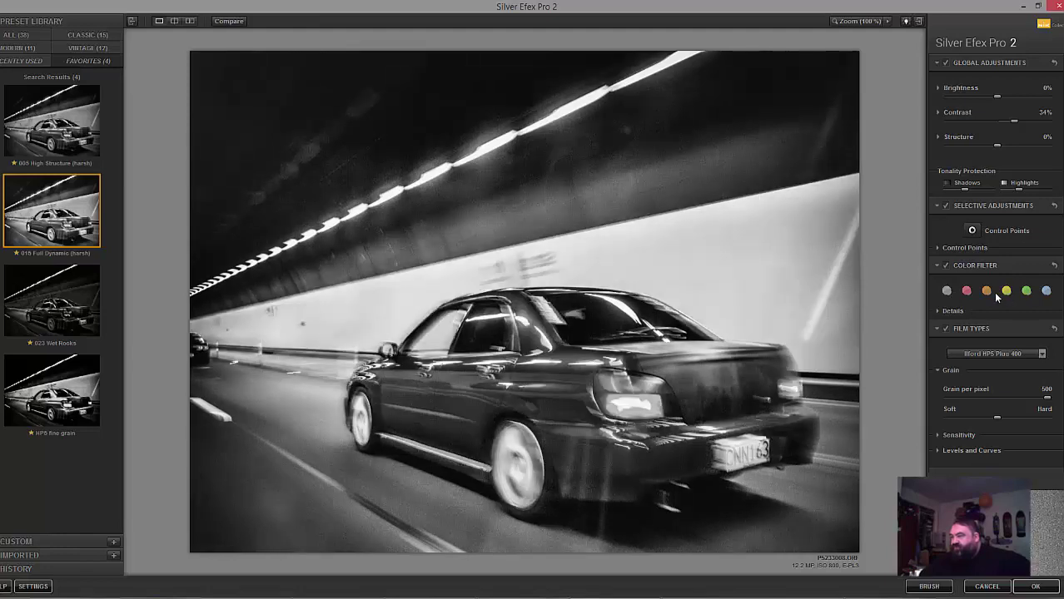
pyautogui.click(988, 292)
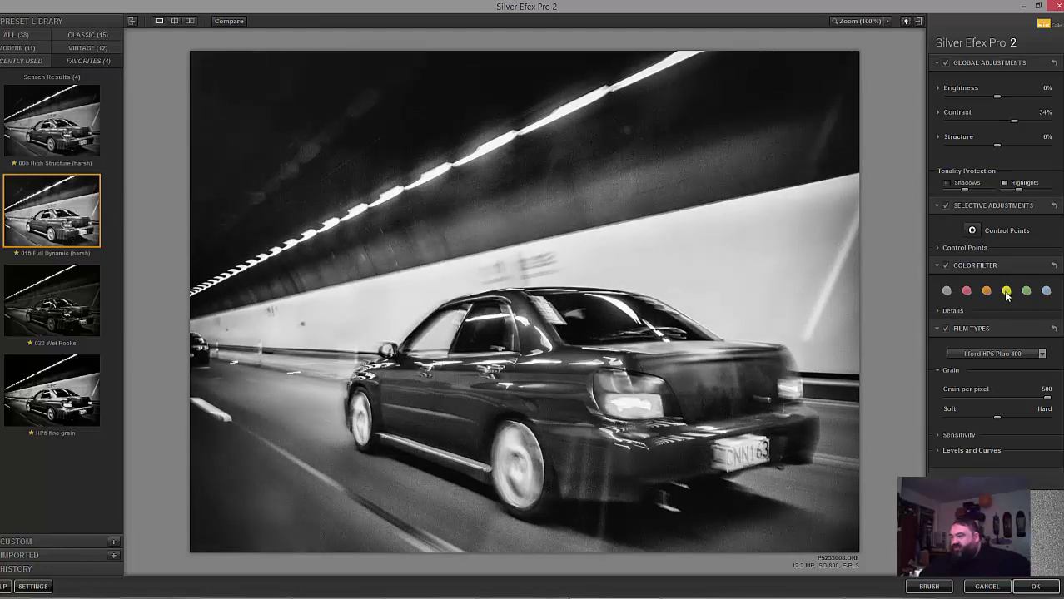
pyautogui.click(966, 293)
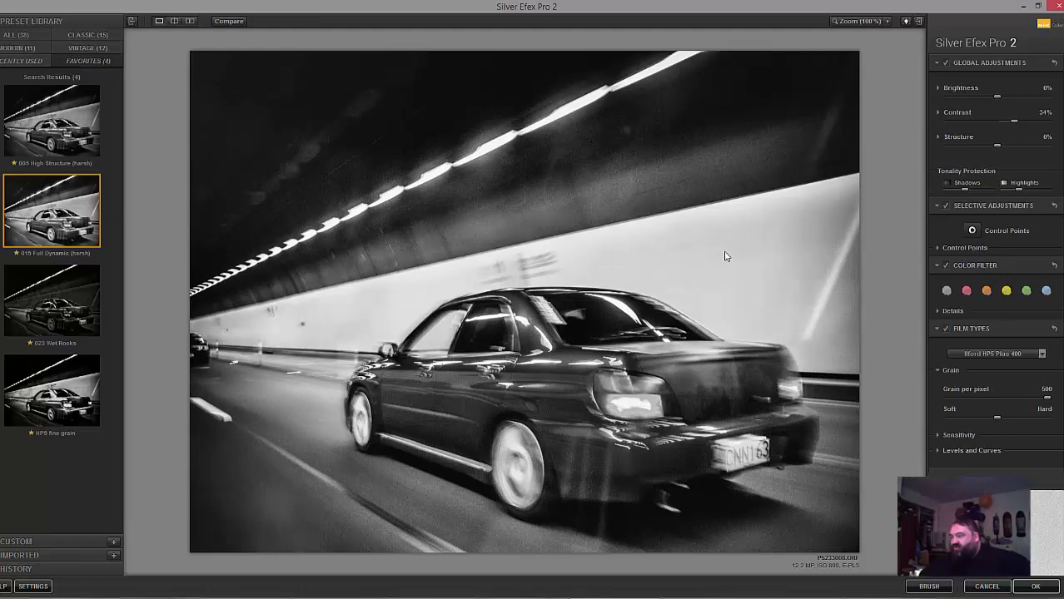
pyautogui.click(947, 291)
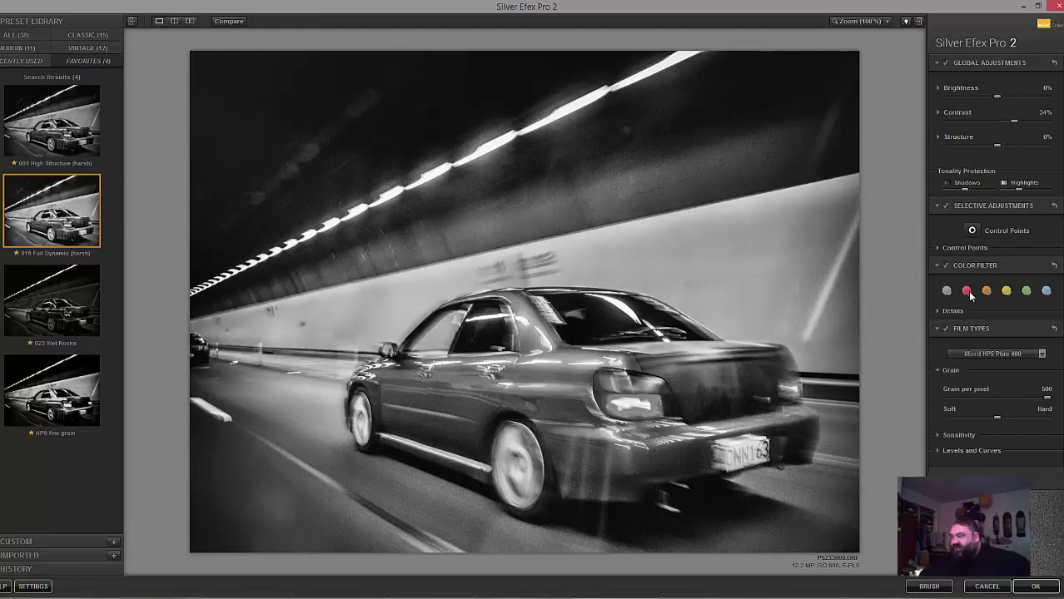
# Step: Compare the red, orange and yellow colour filters, revisiting red and yellow before applying blue
pyautogui.click(968, 290)
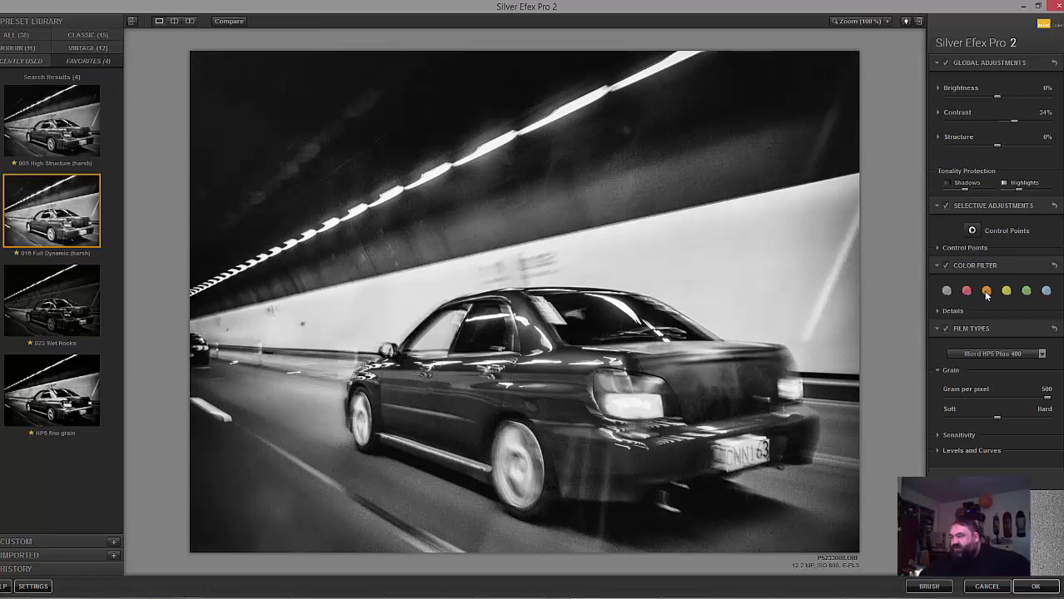
pyautogui.click(986, 292)
pyautogui.click(1006, 291)
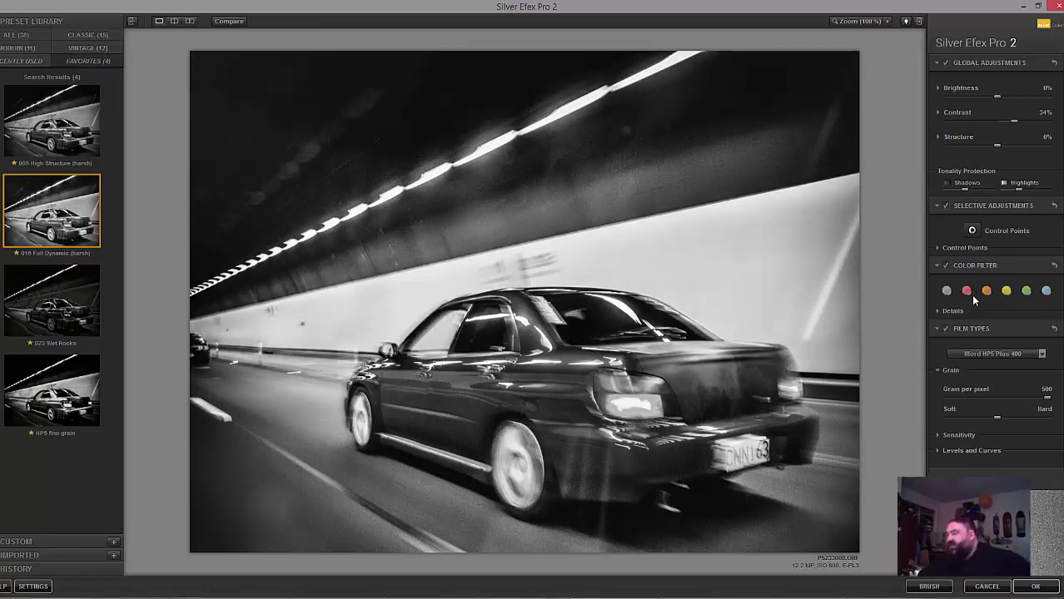
pyautogui.click(966, 293)
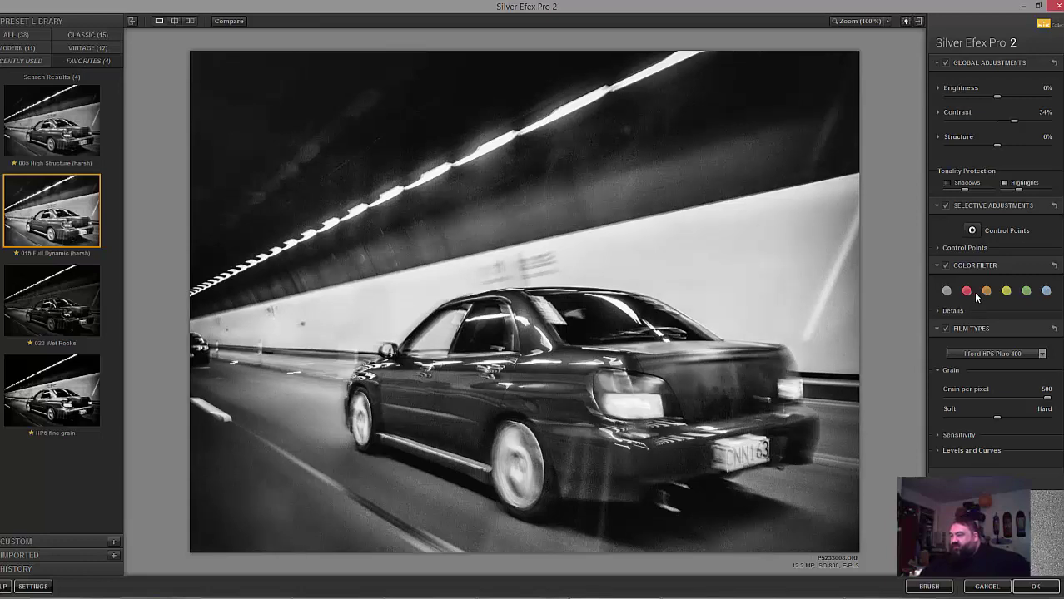
pyautogui.click(1005, 292)
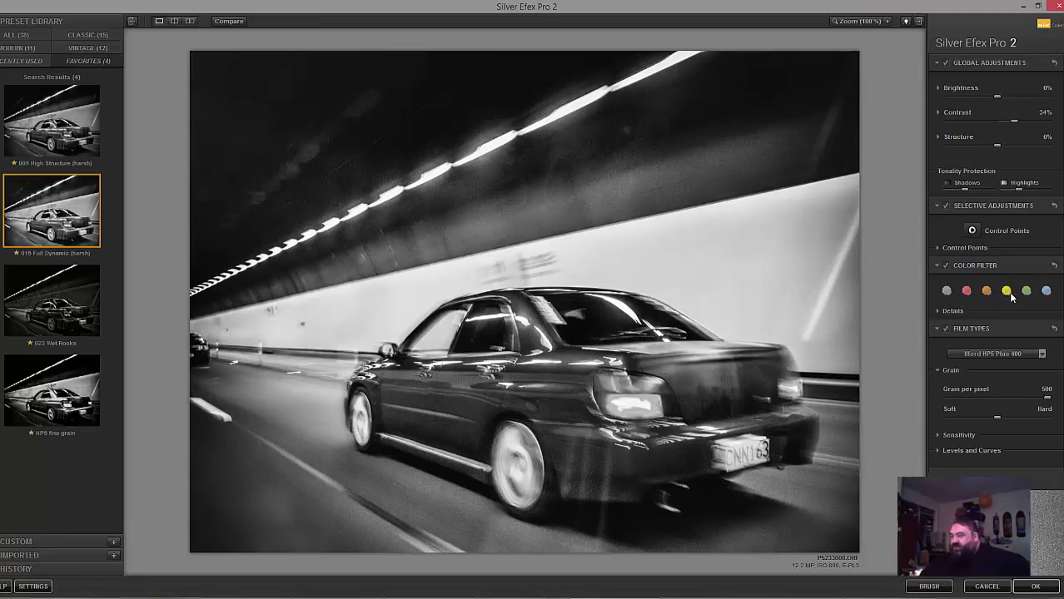
pyautogui.click(1047, 292)
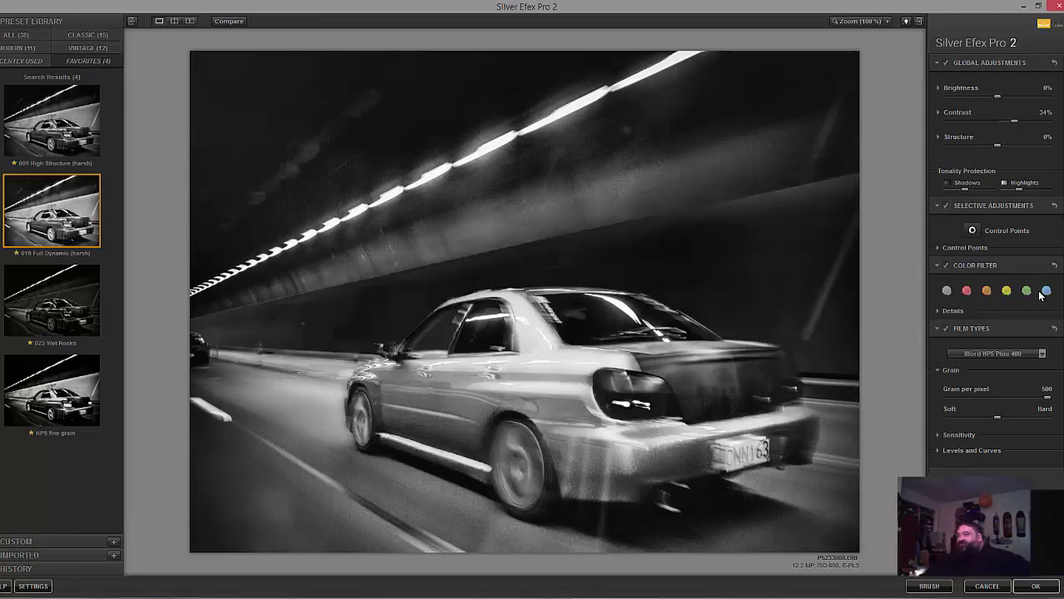
# Step: Run through the red, orange, yellow, green and blue colour filters once more in order
pyautogui.click(965, 291)
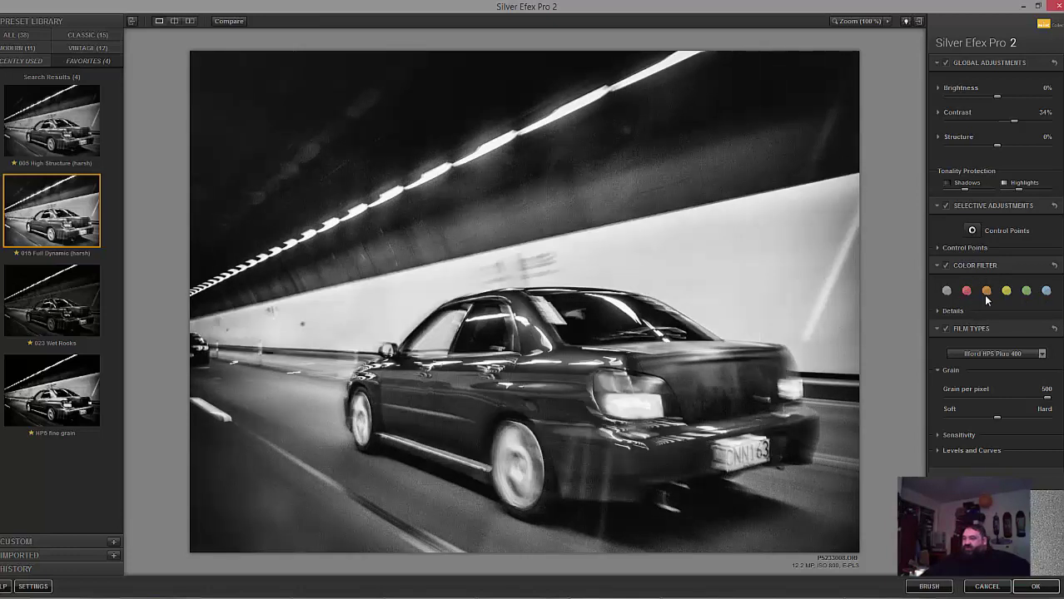
pyautogui.click(986, 292)
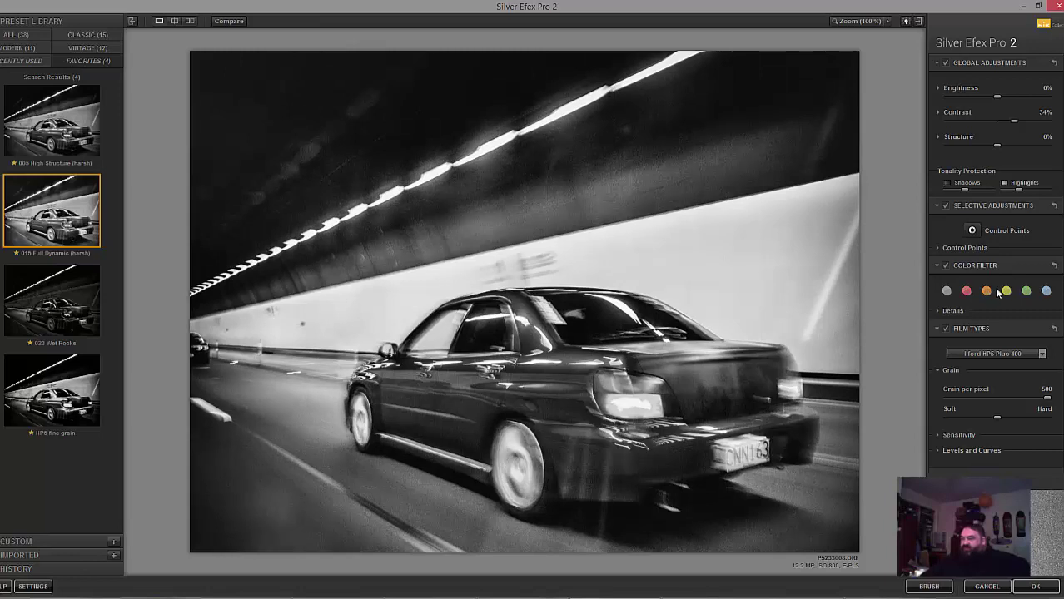
pyautogui.click(1007, 291)
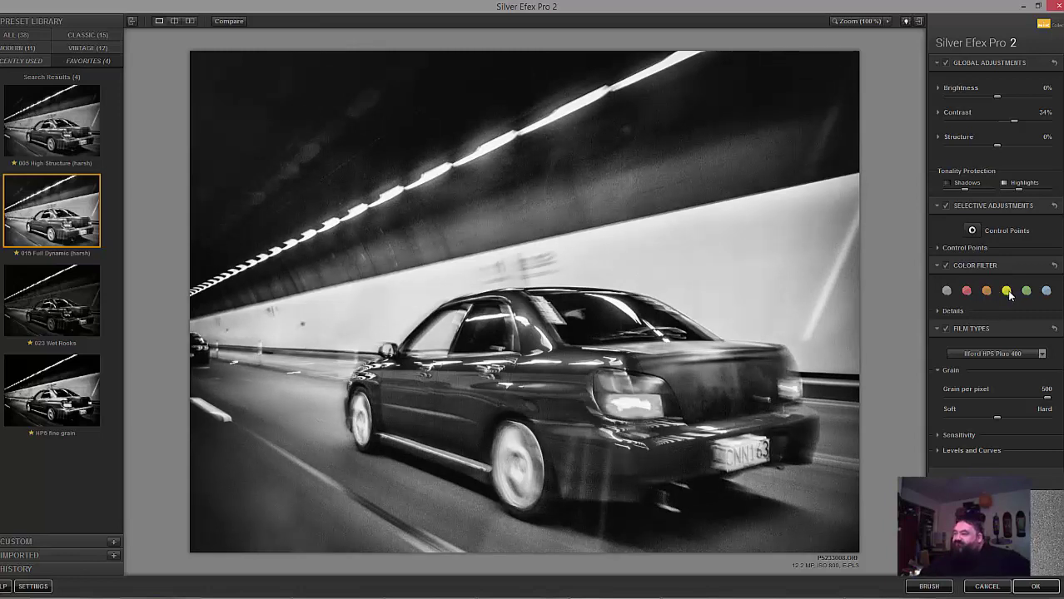
pyautogui.click(1026, 292)
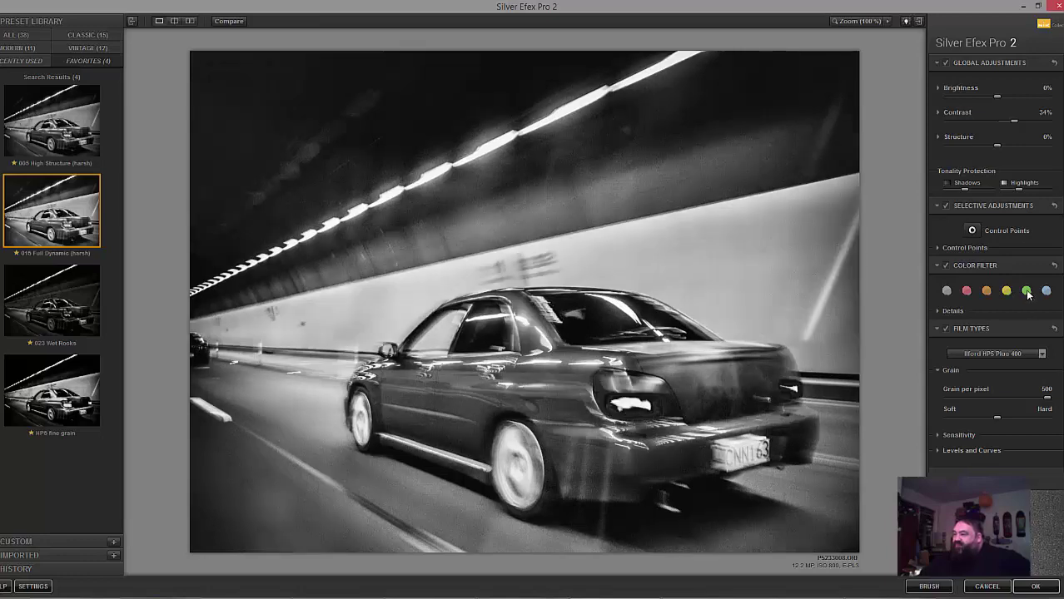
pyautogui.click(1046, 293)
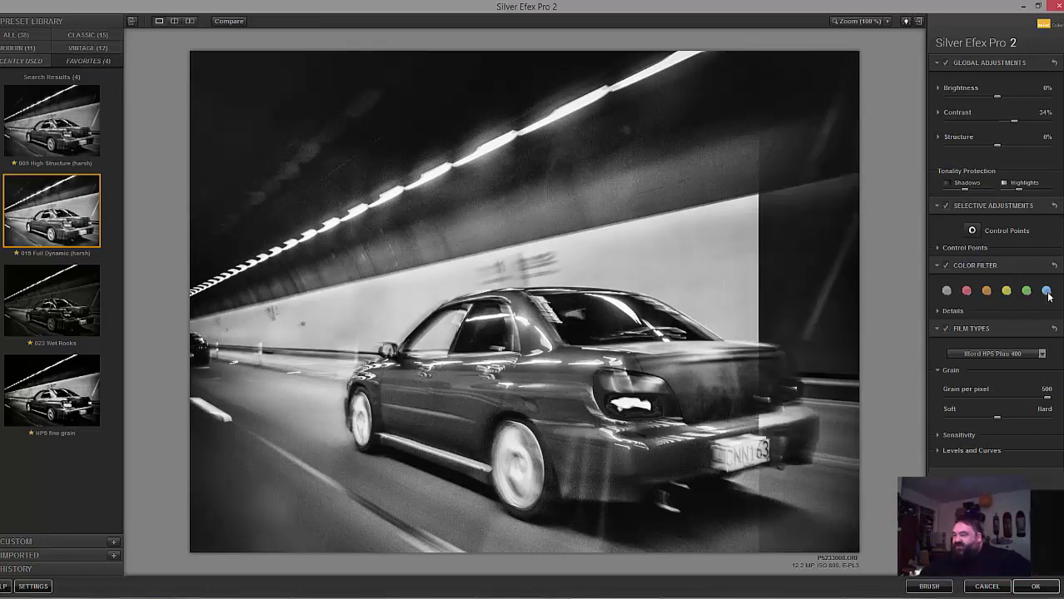
# Step: Apply the red, orange and yellow colour filters in turn, and reset the photo to the neutral filter
pyautogui.click(966, 292)
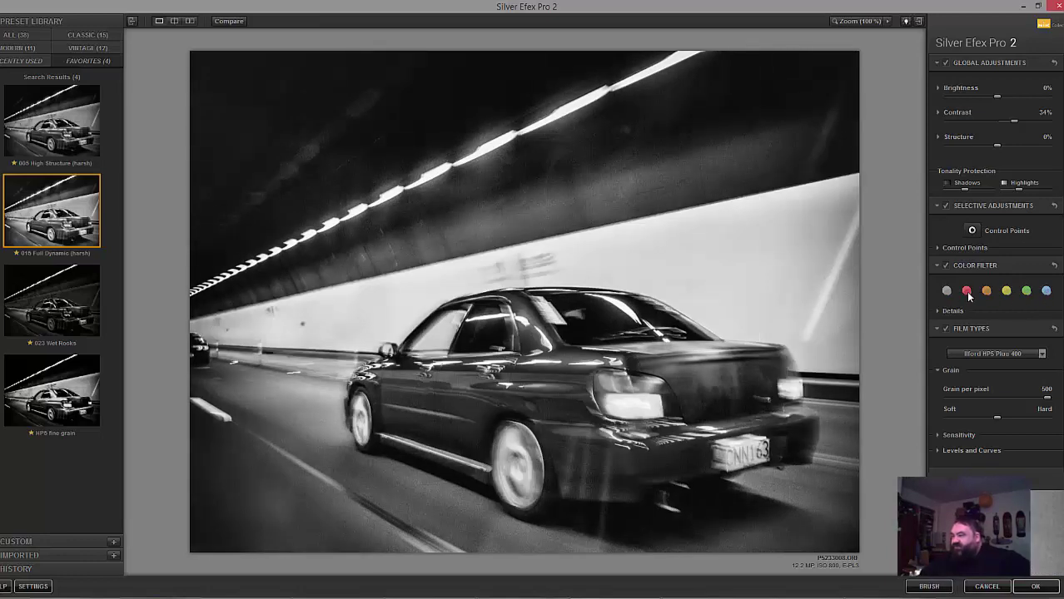
pyautogui.click(987, 291)
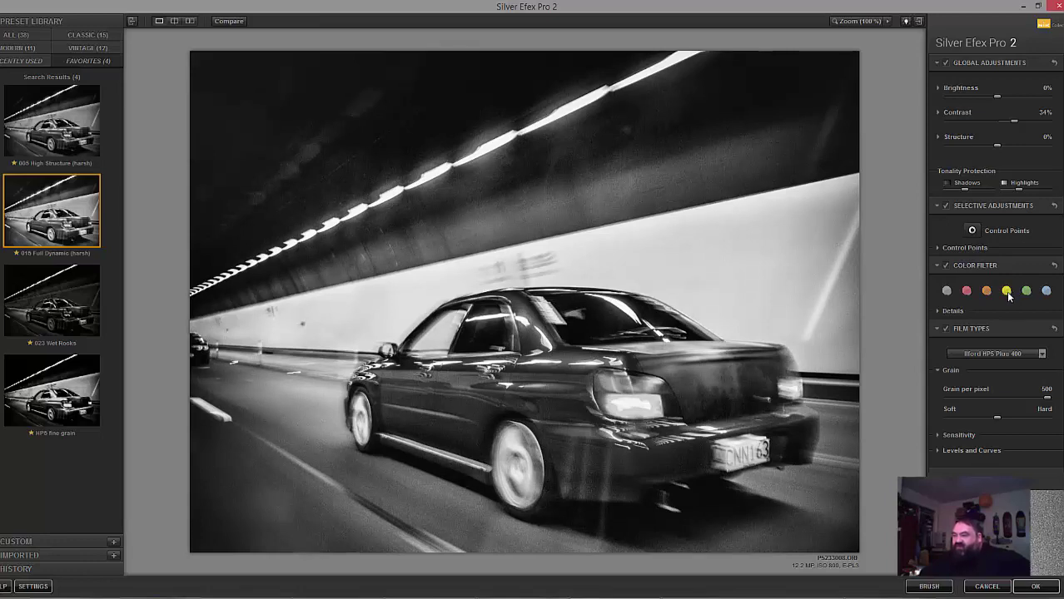
pyautogui.click(1008, 293)
pyautogui.click(945, 289)
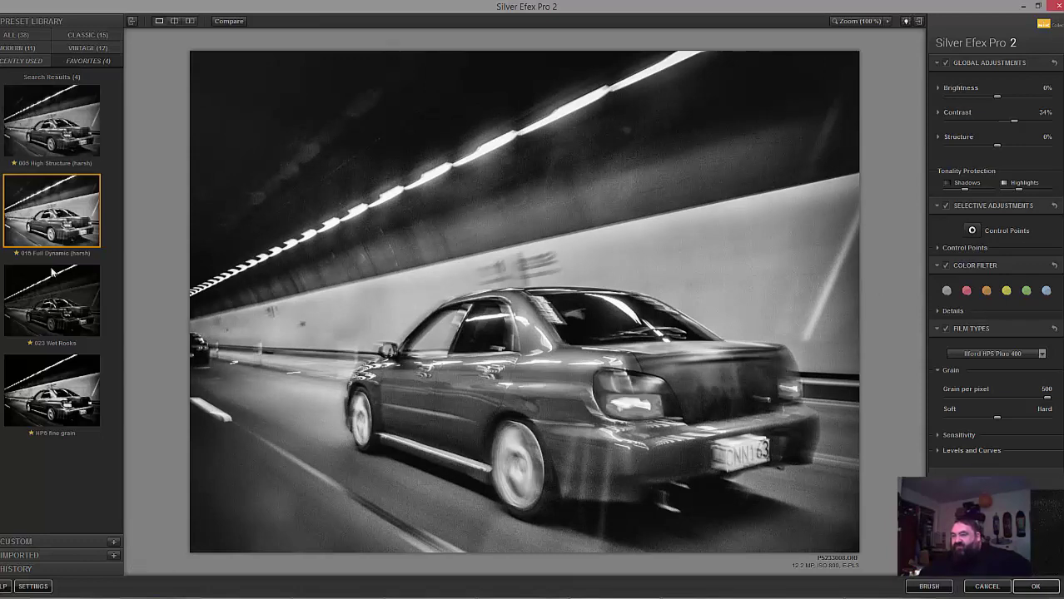
# Step: Compare the favourite presets Wet Rocks, HP5 fine grain, Full Dynamic (harsh) and High Structure (harsh) on the photo, ending on HP5 fine grain
pyautogui.click(65, 313)
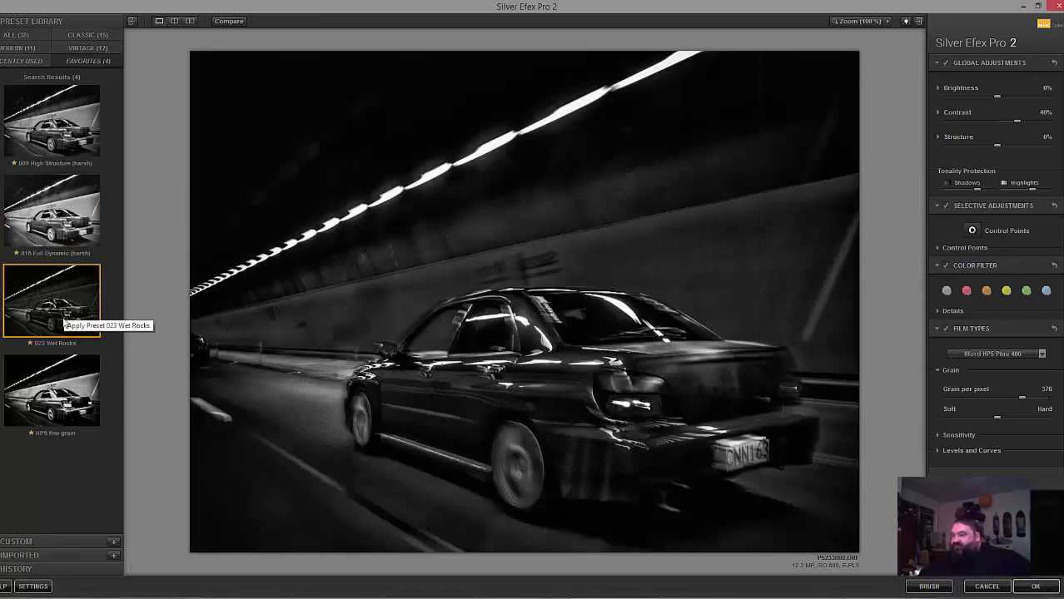
pyautogui.click(67, 408)
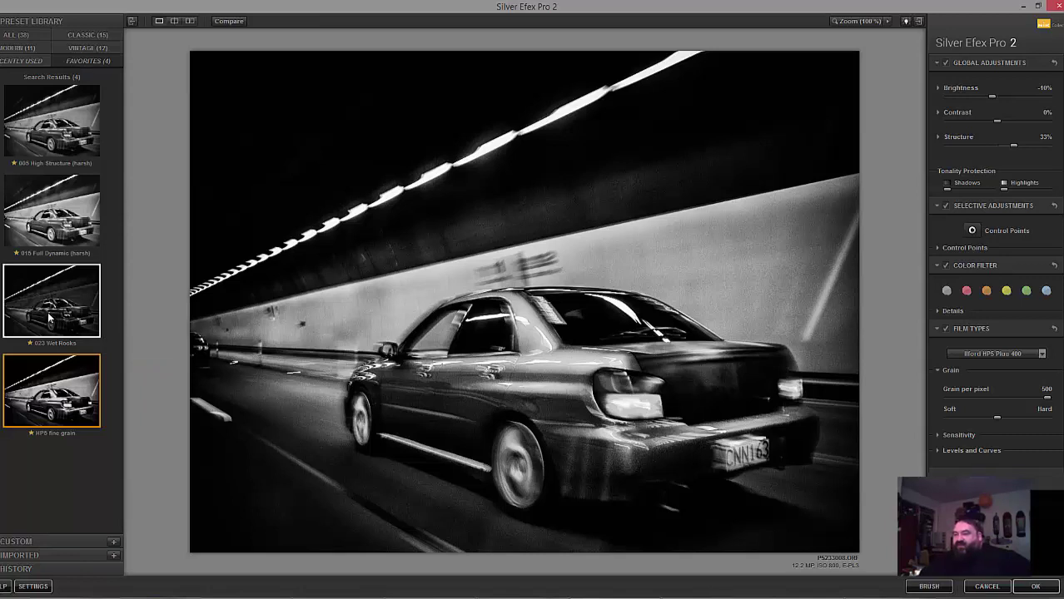
pyautogui.click(48, 317)
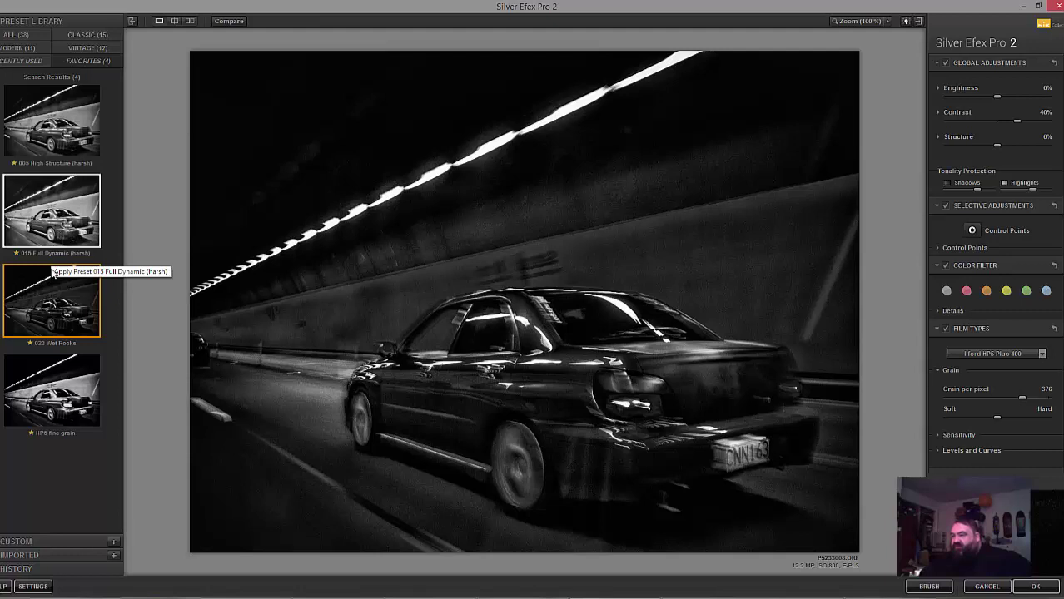
pyautogui.click(72, 229)
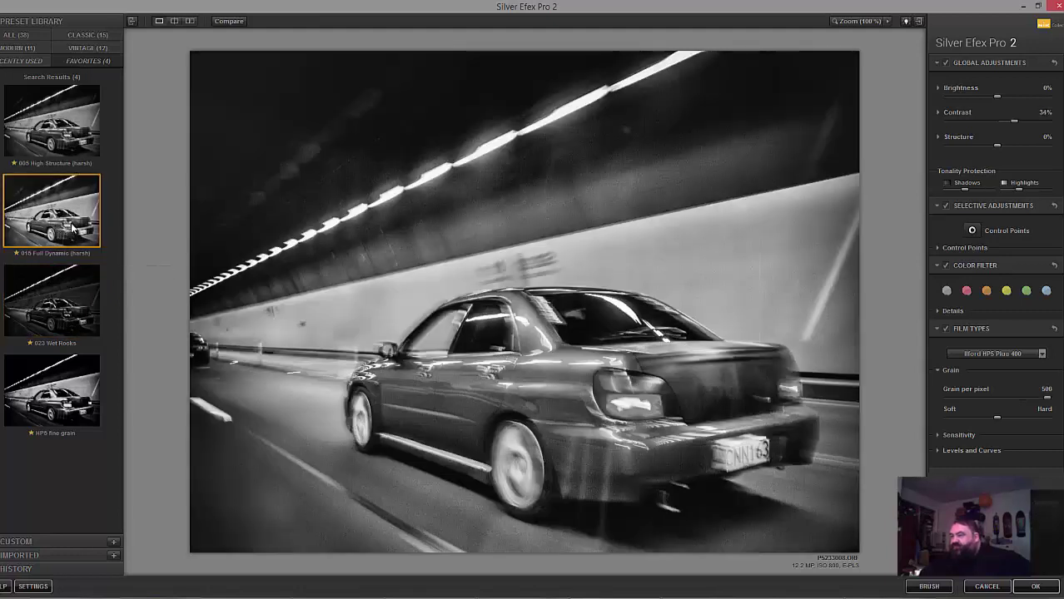
pyautogui.click(70, 146)
pyautogui.click(64, 299)
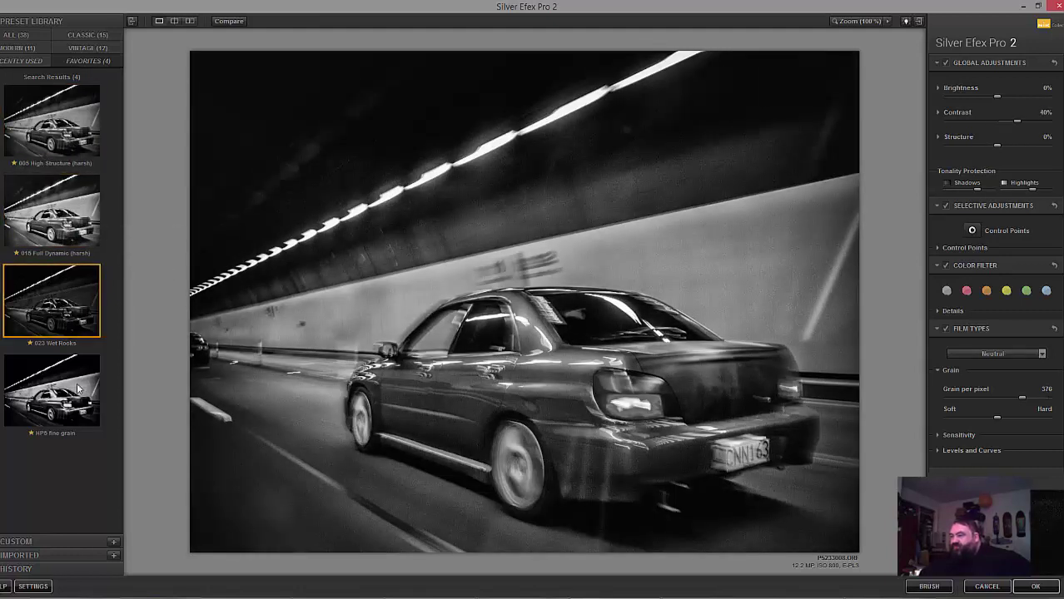
pyautogui.click(65, 398)
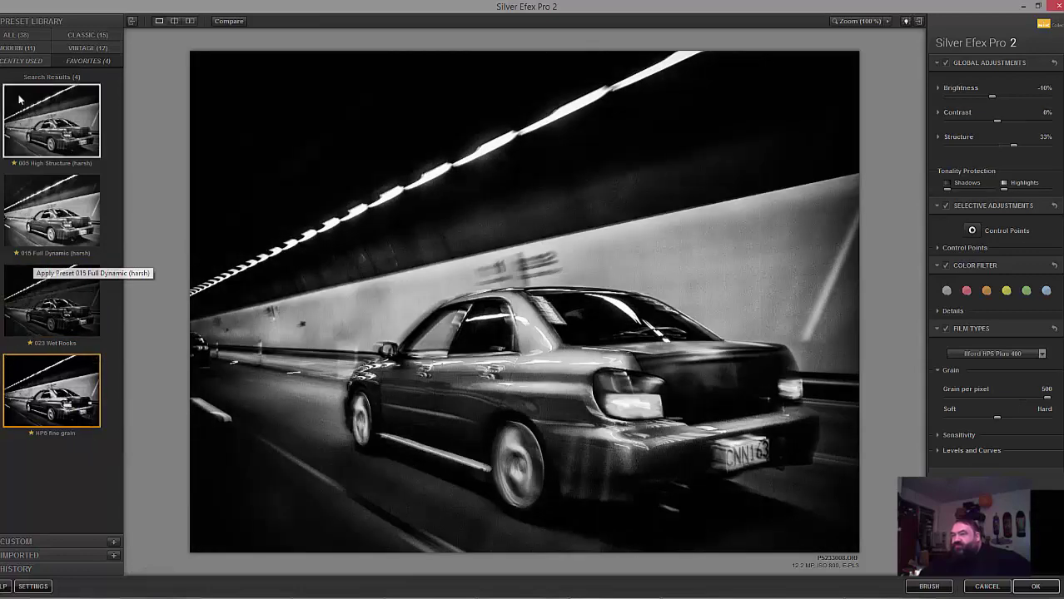
# Step: Show all presets in the library and apply 000 Neutral followed by 015 Full Dynamic (harsh)
pyautogui.click(23, 36)
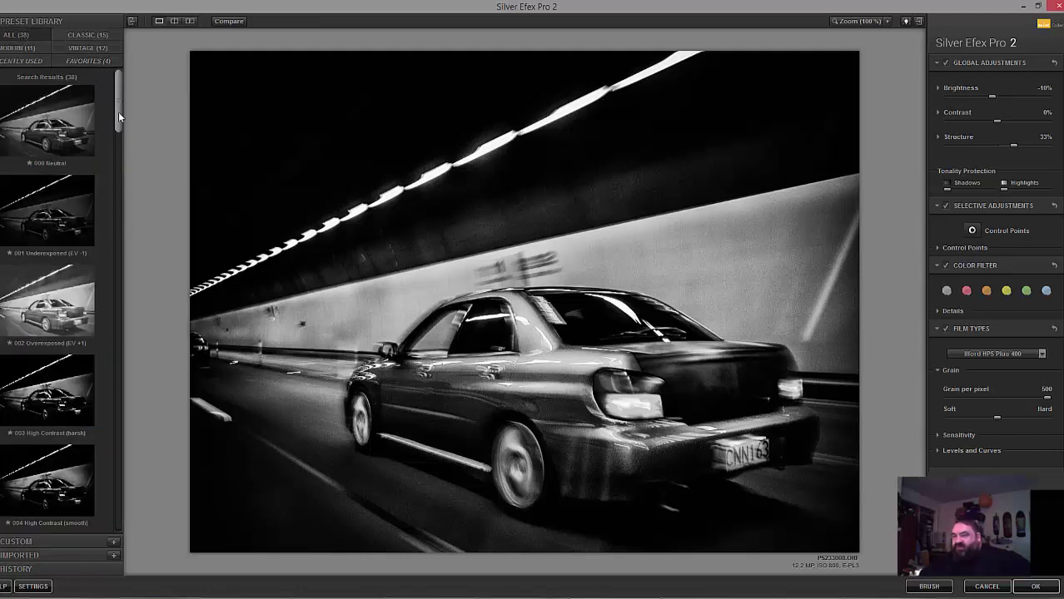
pyautogui.click(70, 129)
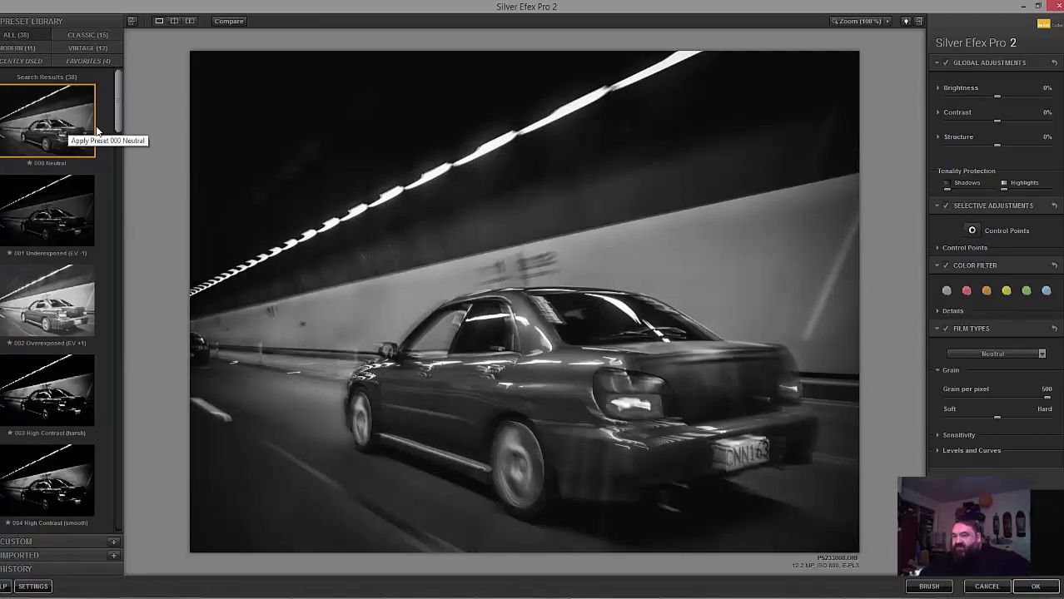
pyautogui.moveTo(116, 127); pyautogui.dragTo(124, 293)
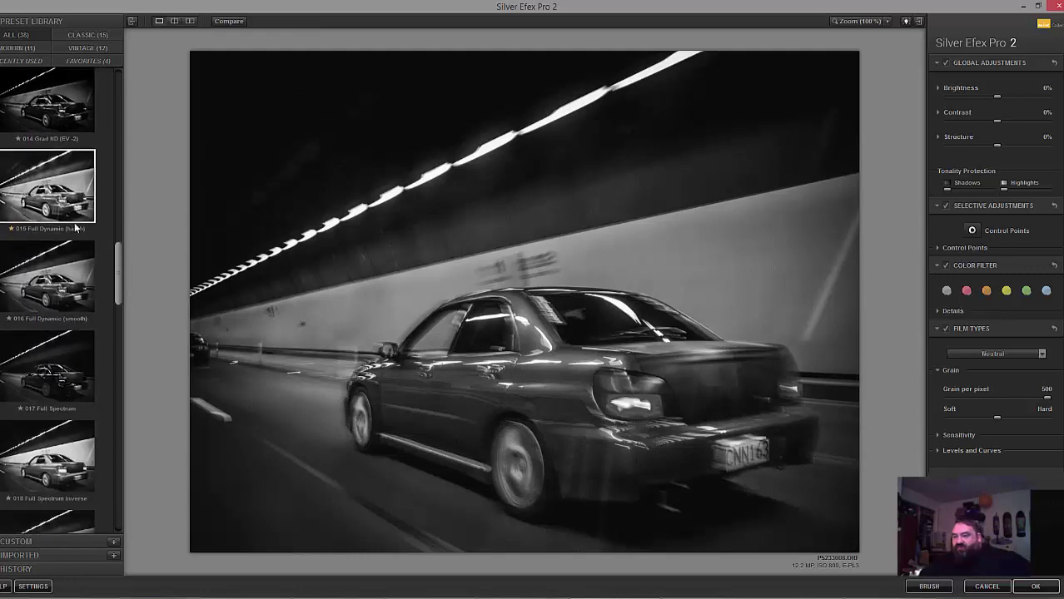
pyautogui.click(74, 218)
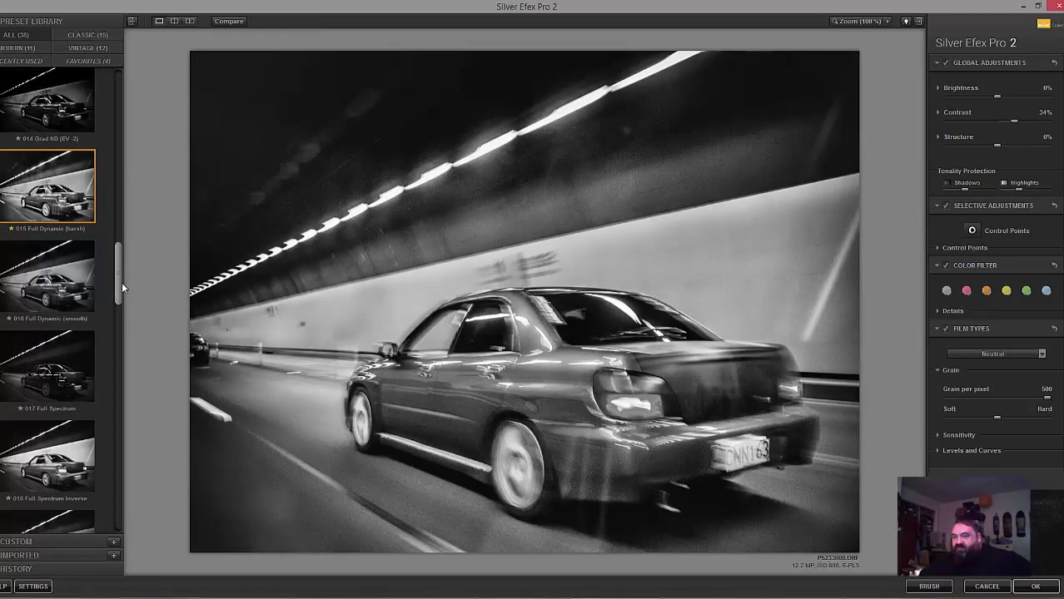
# Step: Try the 017 Full Spectrum preset and switch the photo to the 021 Triste 1 preset
pyautogui.moveTo(119, 280); pyautogui.dragTo(118, 293)
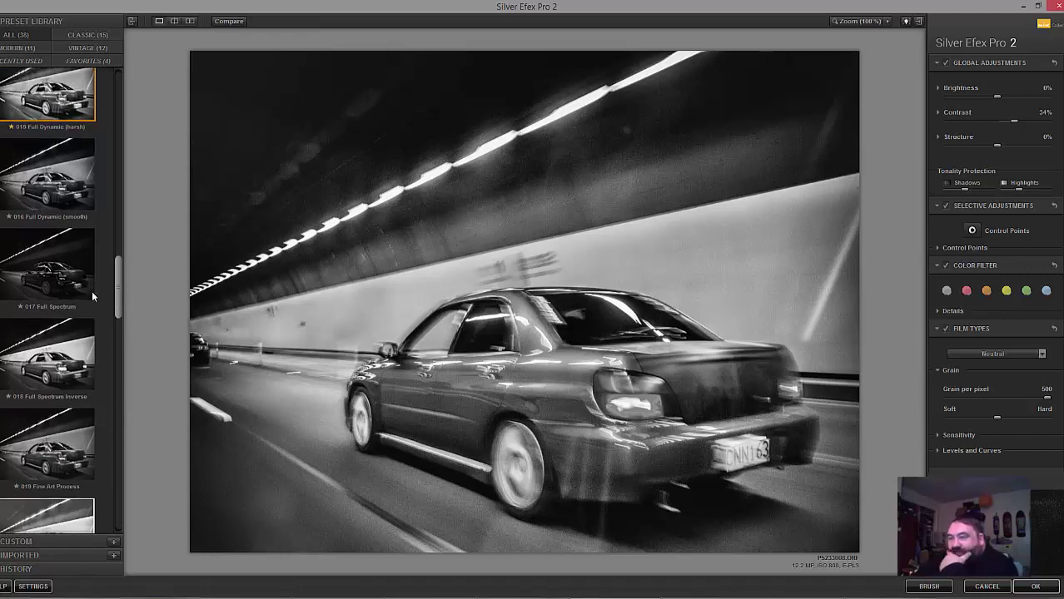
pyautogui.click(91, 295)
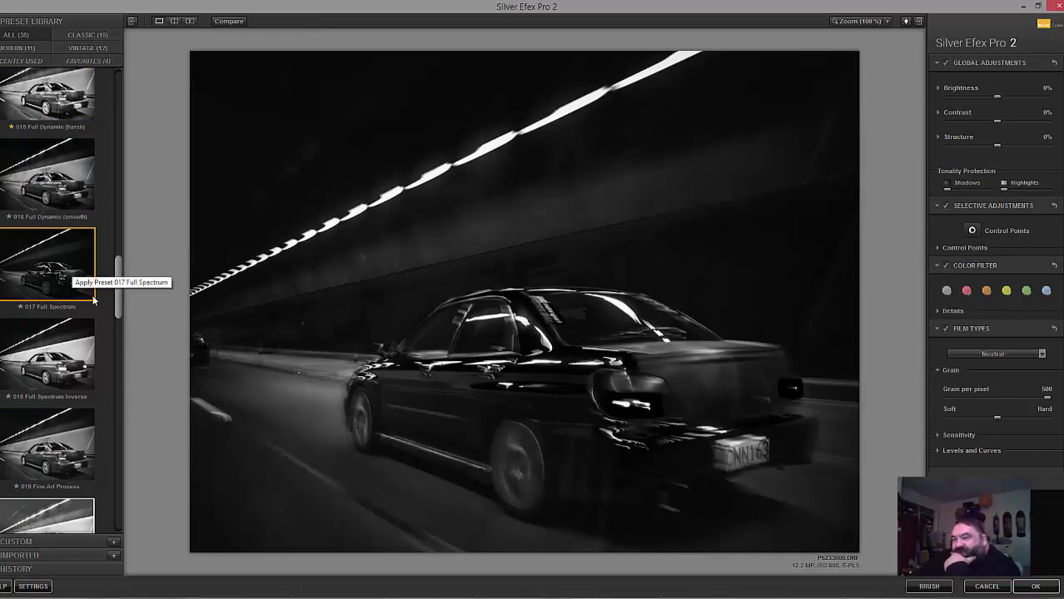
pyautogui.moveTo(119, 292); pyautogui.dragTo(119, 336)
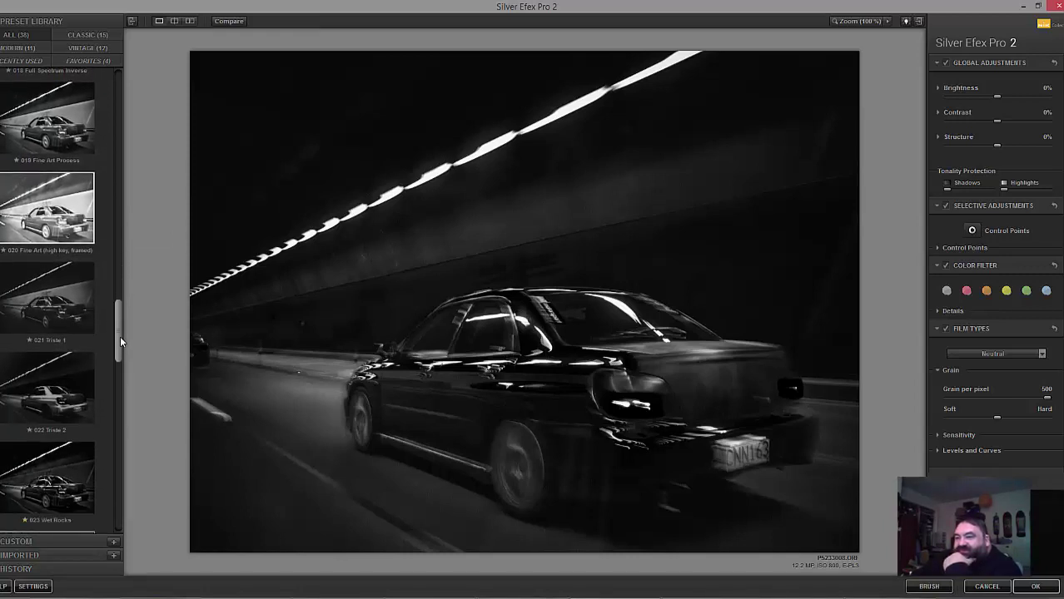
pyautogui.click(115, 335)
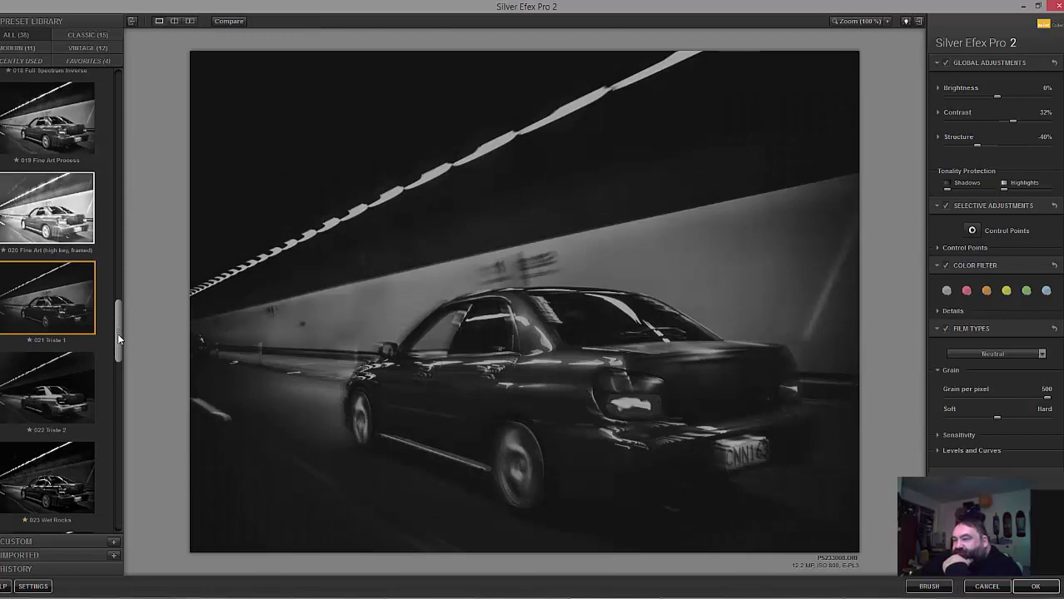
# Step: Try the presets 022 Triste 2, 021 Triste 1 and 024 Full Contrast and Structure on the car photo
pyautogui.scroll(-2, 117, 333)
pyautogui.click(71, 354)
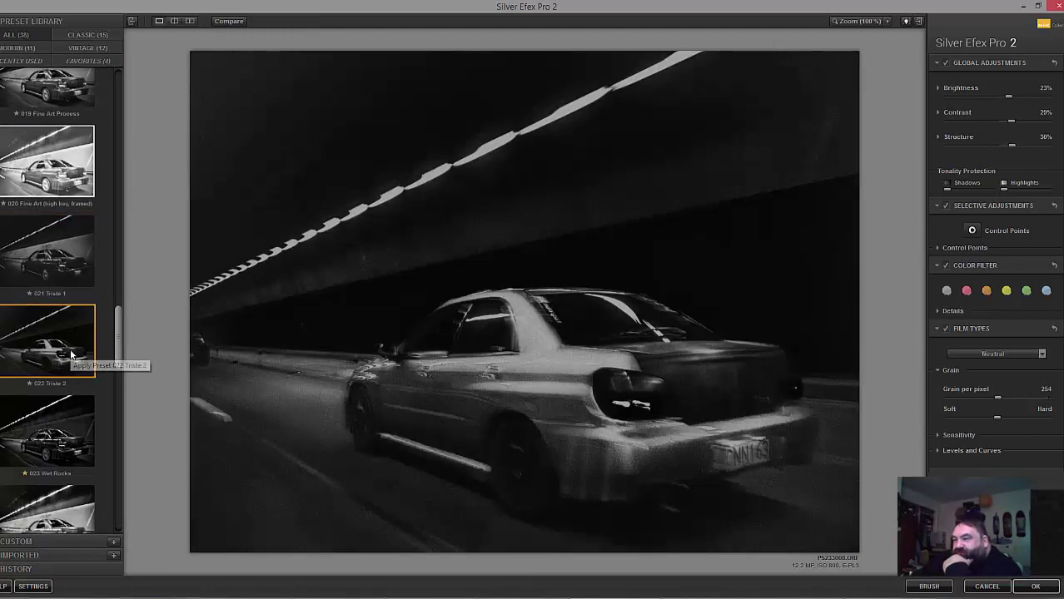
pyautogui.click(41, 267)
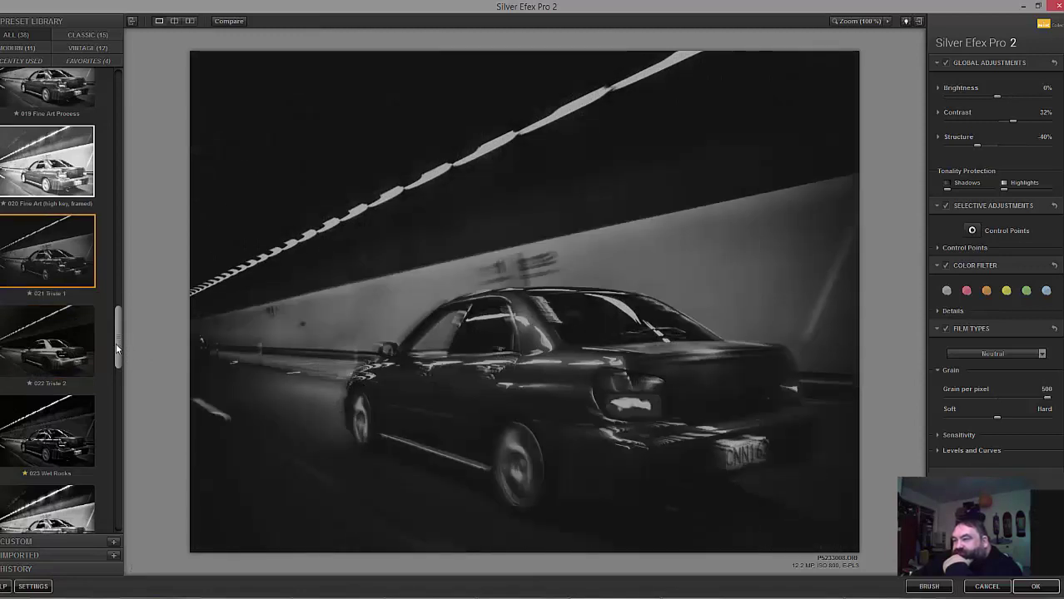
pyautogui.scroll(-7, 116, 350)
pyautogui.click(74, 358)
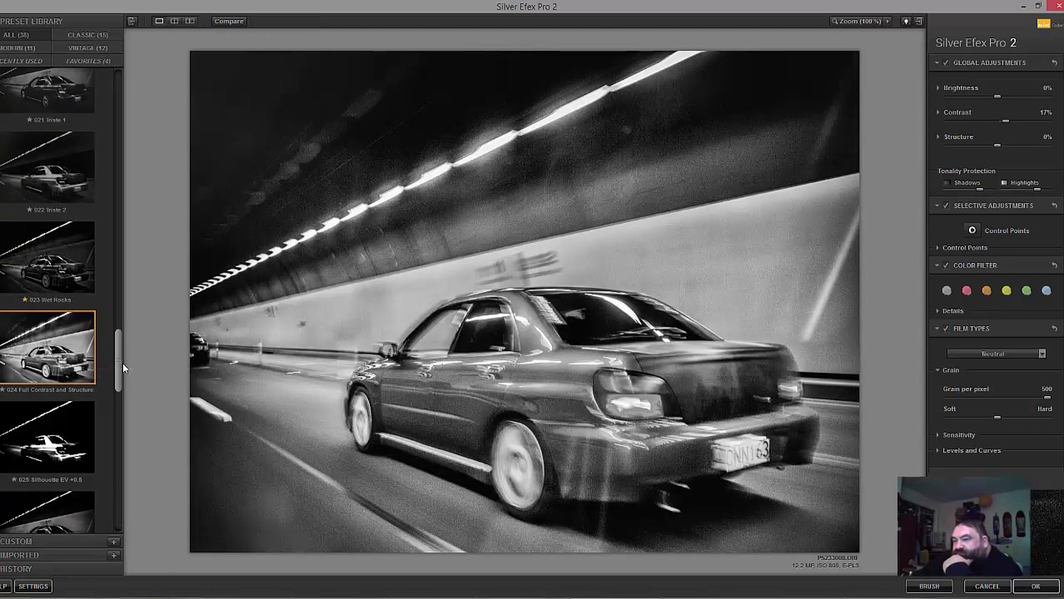
# Step: Limit the preset library to the favorite presets after viewing the classic ones
pyautogui.moveTo(119, 367); pyautogui.dragTo(118, 125)
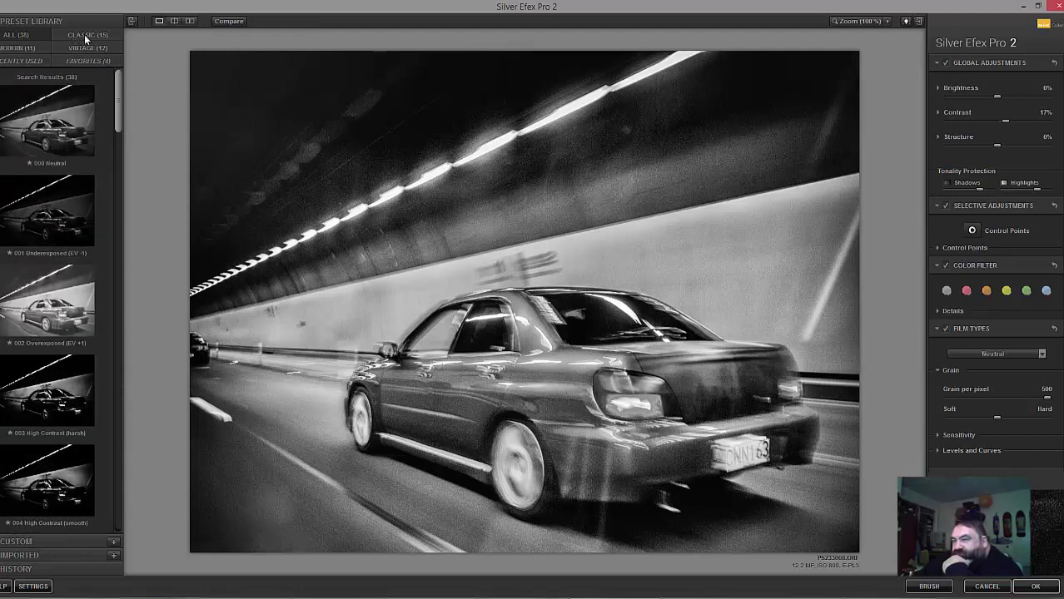
pyautogui.click(84, 35)
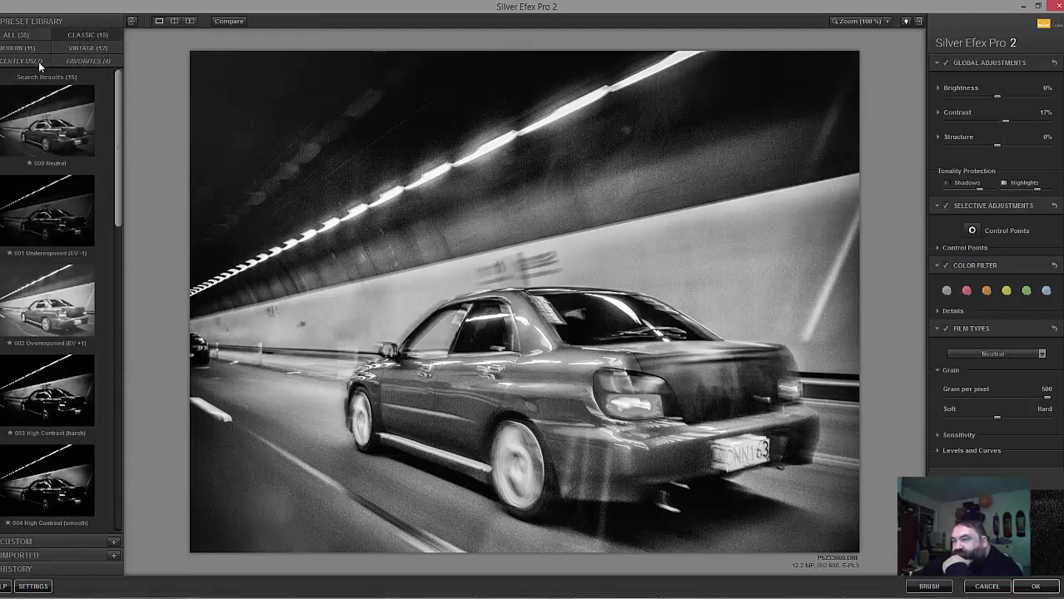
pyautogui.click(84, 61)
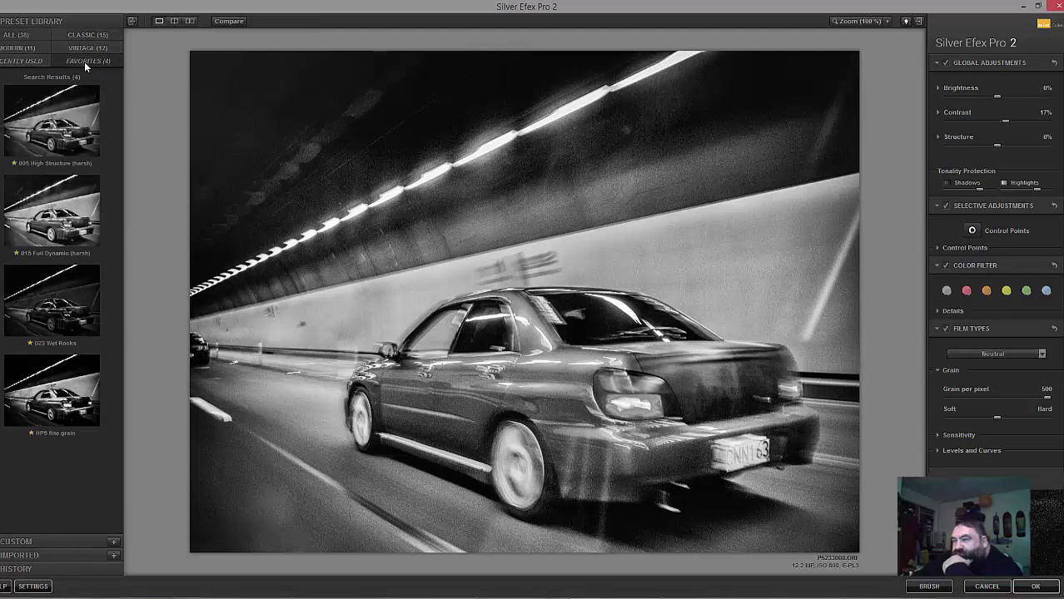
# Step: Try the favorite presets 015 Full Dynamic (harsh), 005 High Structure (harsh), 023 Wet Rocks and HP5 fine grain, returning to 023 Wet Rocks
pyautogui.click(63, 191)
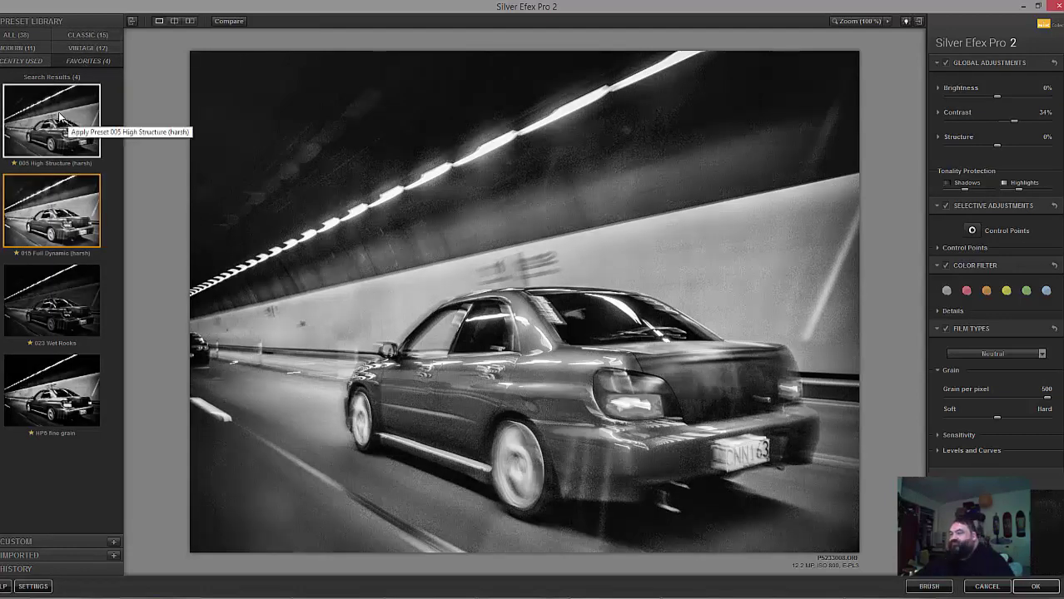
pyautogui.click(62, 158)
pyautogui.click(66, 332)
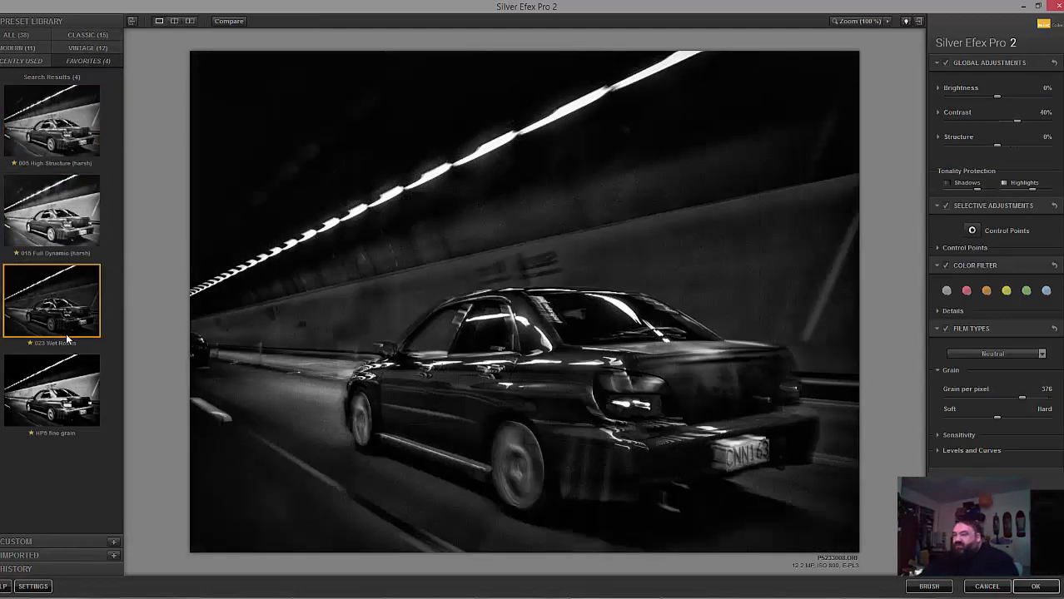
pyautogui.click(64, 396)
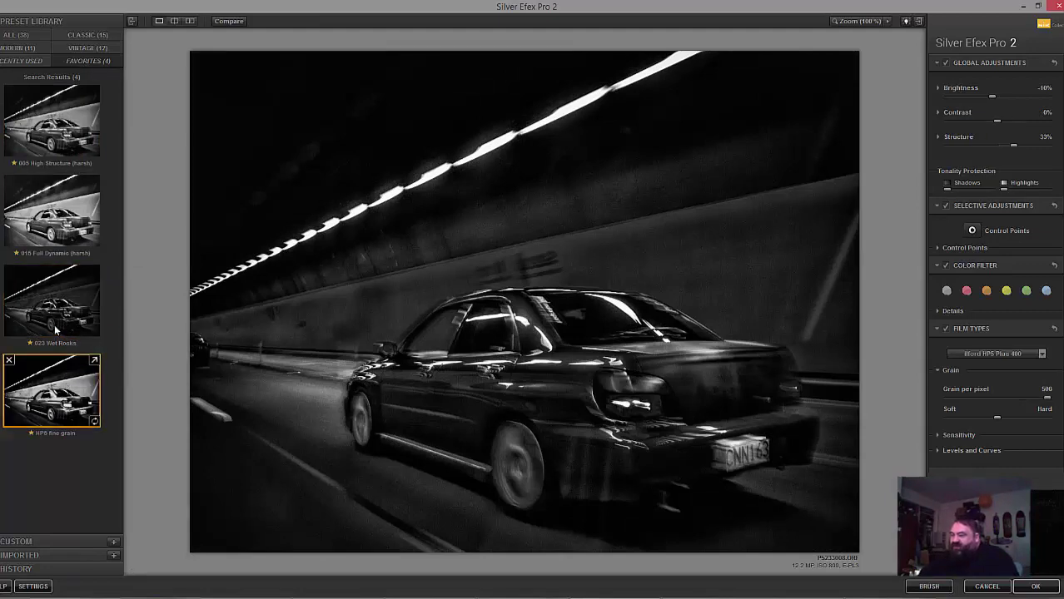
pyautogui.click(57, 315)
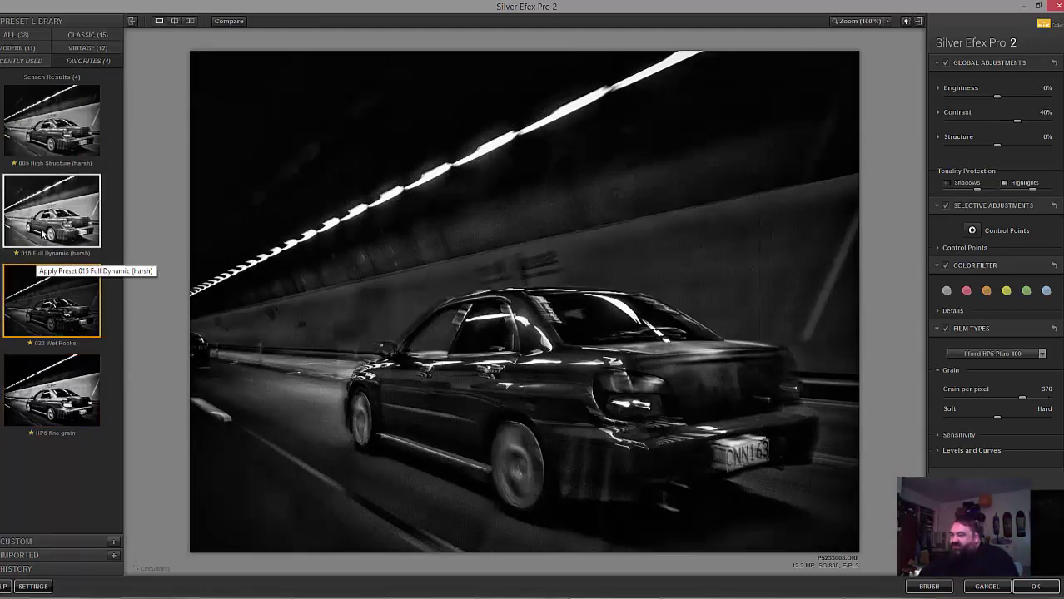
# Step: Alternate between the 015 Full Dynamic (harsh) and 005 High Structure (harsh) presets to compare their looks
pyautogui.click(80, 239)
pyautogui.click(58, 125)
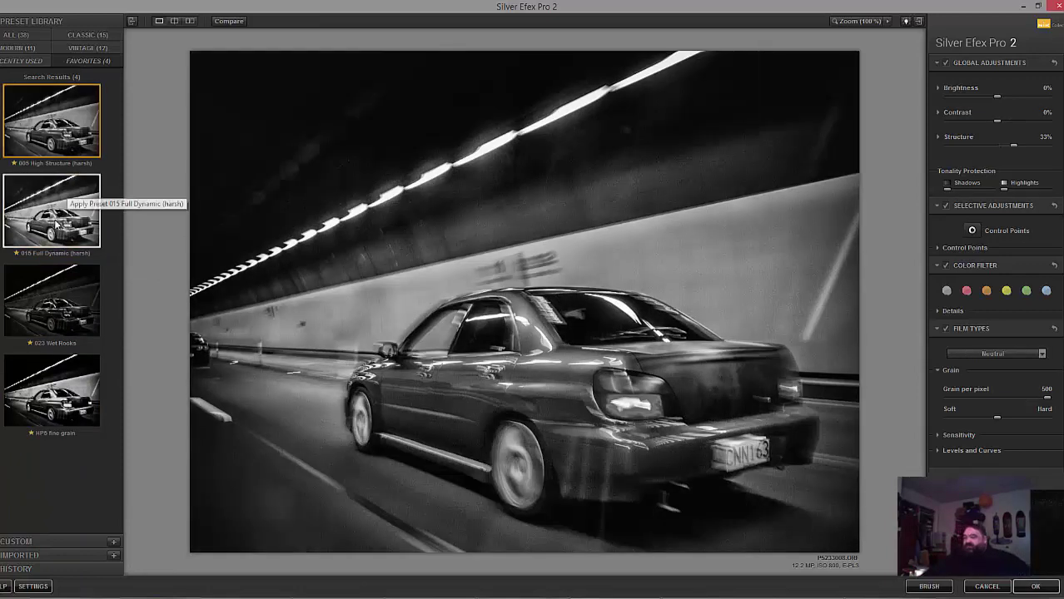
pyautogui.click(68, 193)
pyautogui.click(60, 143)
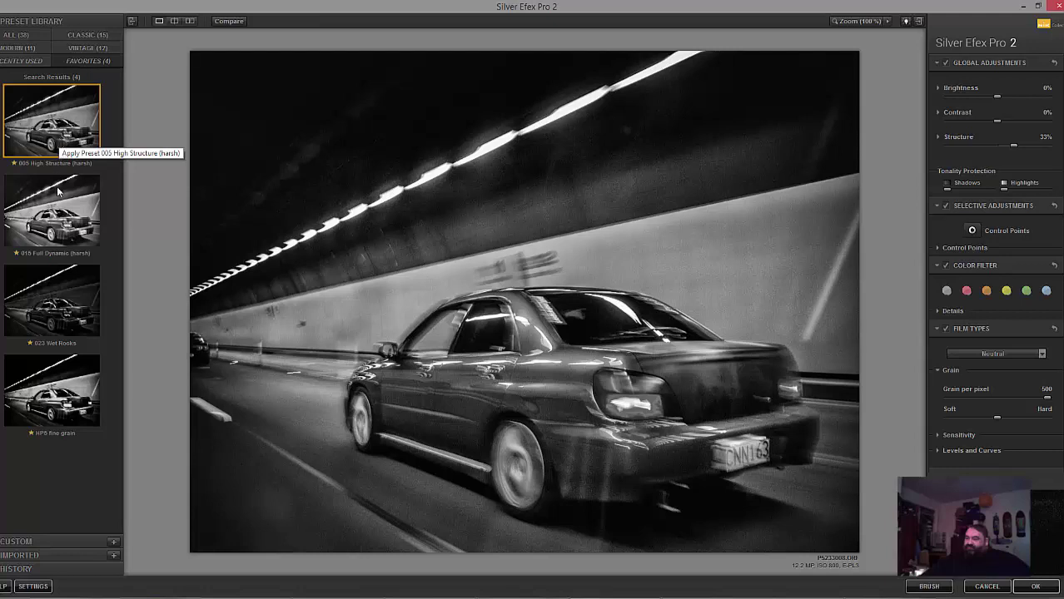
# Step: Try the HP5 fine grain preset with the red, orange and blue color filters, then restore the neutral filter
pyautogui.click(65, 304)
pyautogui.click(71, 390)
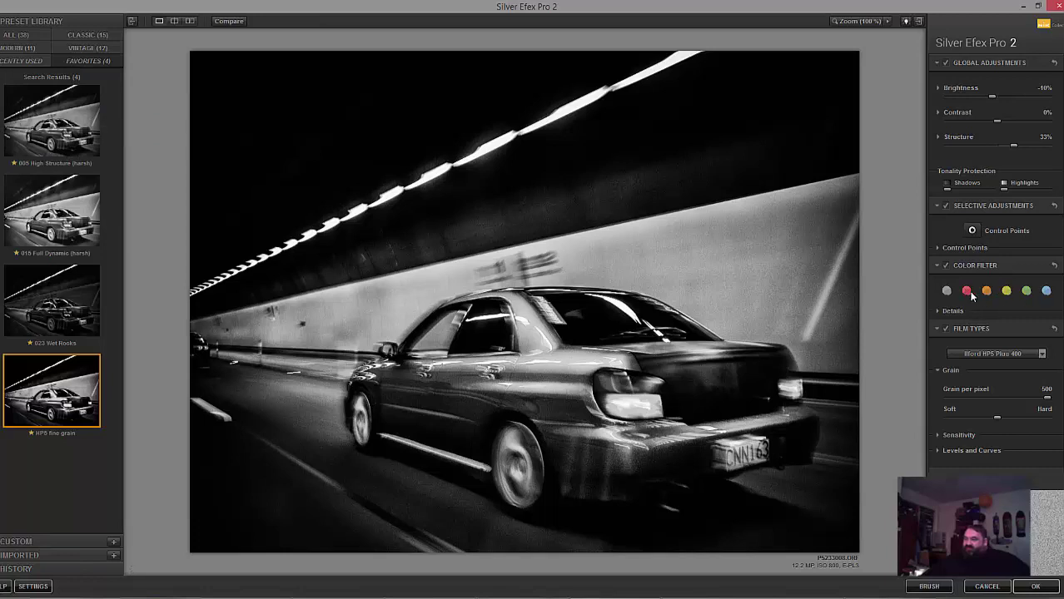
pyautogui.click(967, 291)
pyautogui.click(985, 294)
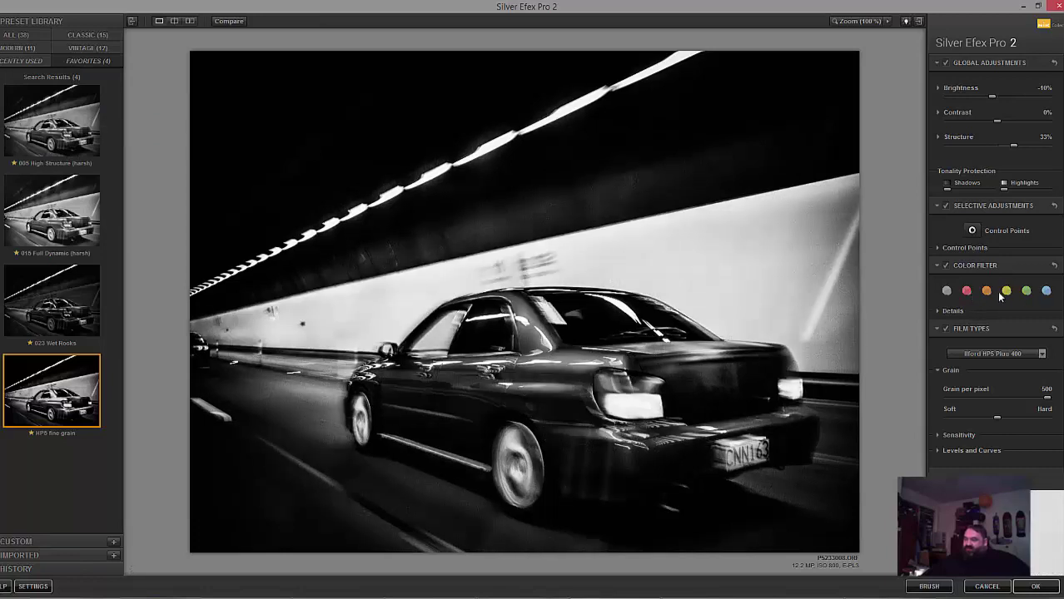
pyautogui.click(1047, 293)
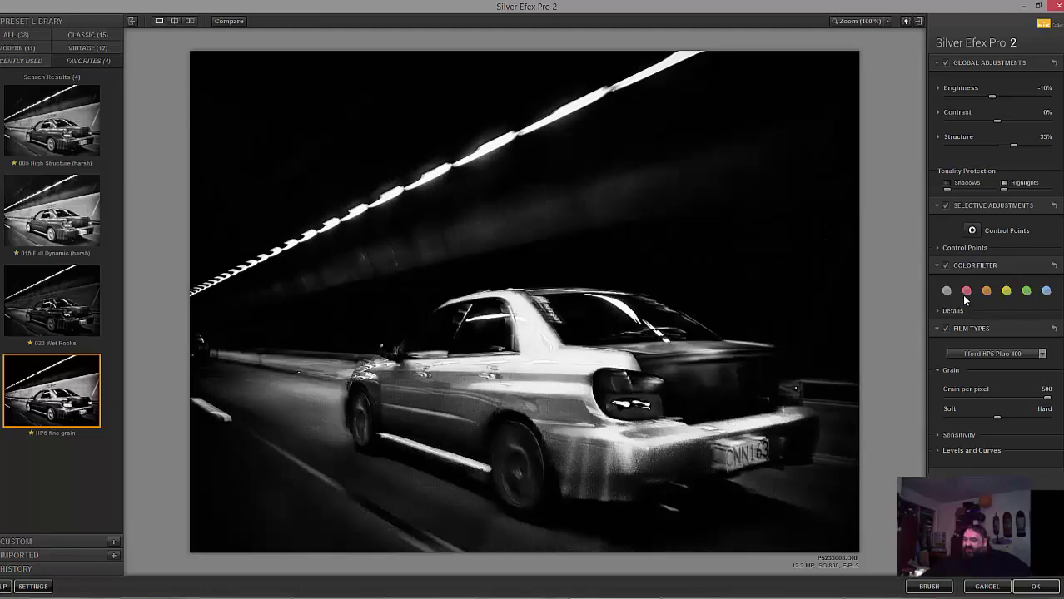
pyautogui.click(949, 296)
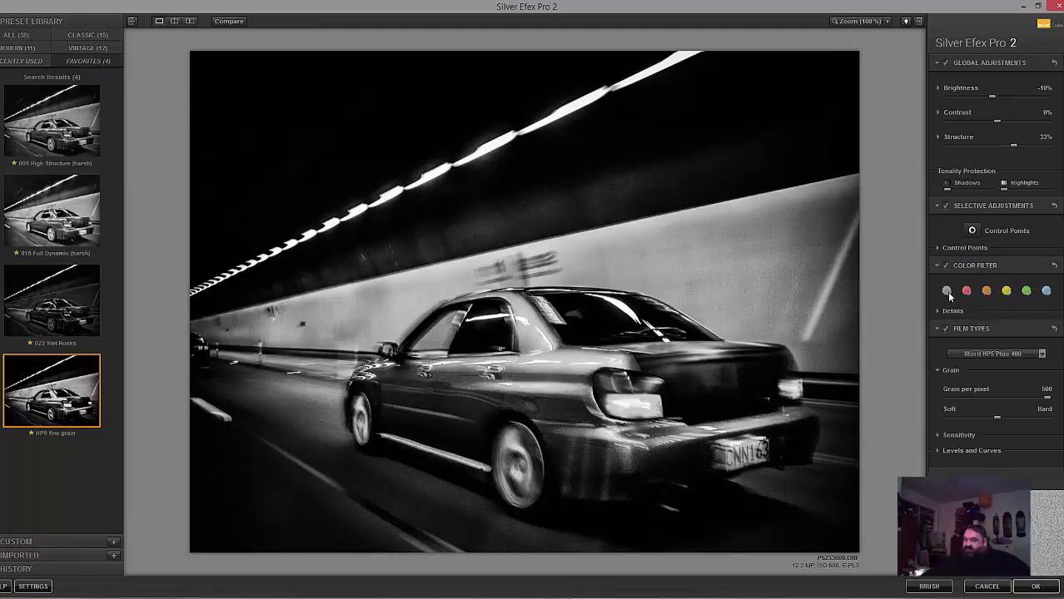
# Step: Try the 023 Wet Rocks preset with the global brightness raised to 53%
pyautogui.click(57, 310)
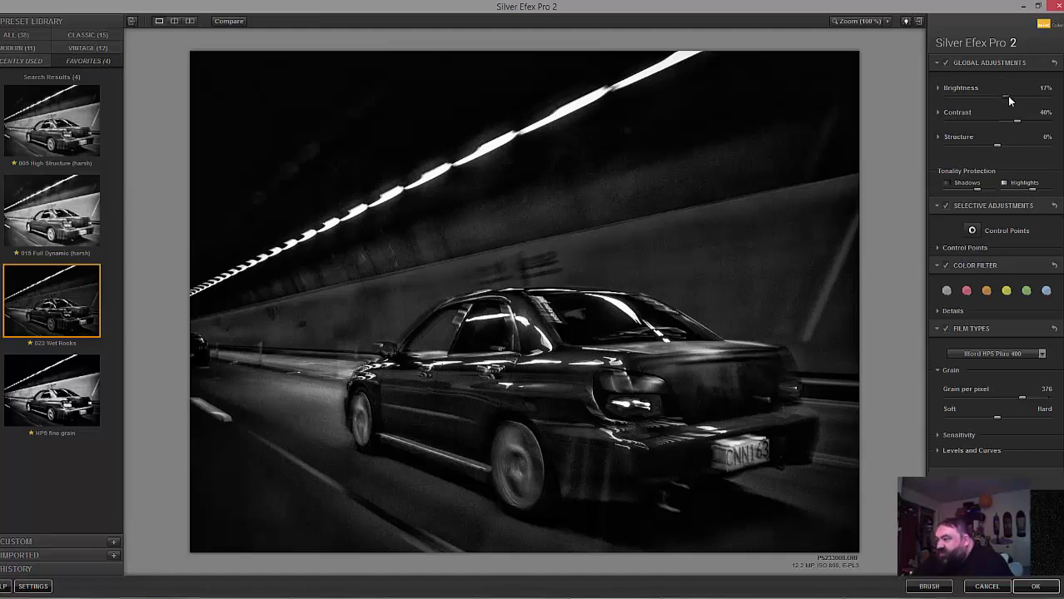
pyautogui.moveTo(1008, 97); pyautogui.dragTo(1025, 98)
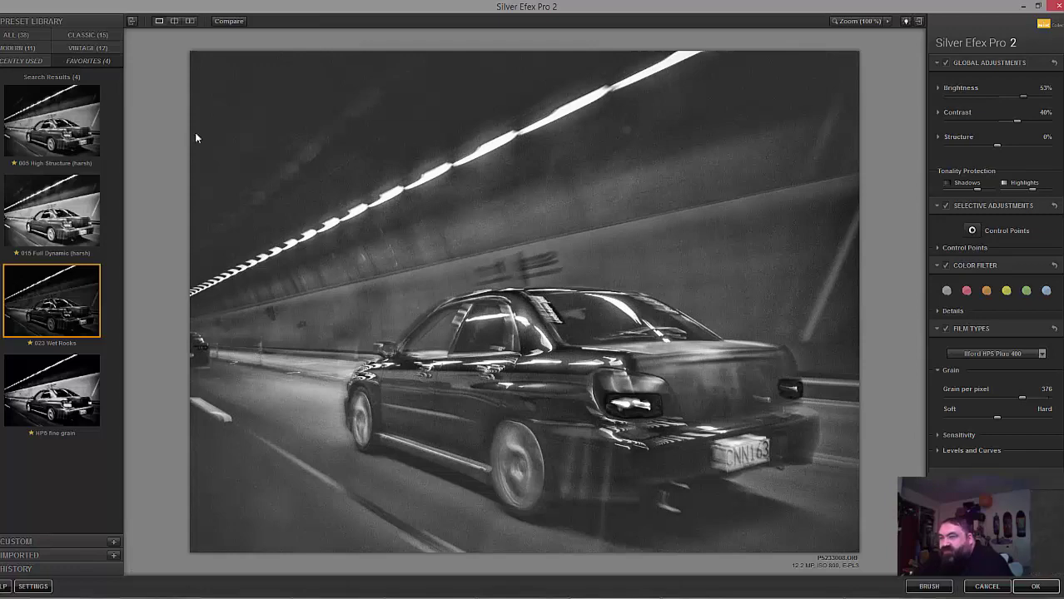
# Step: Compare the 015 Full Dynamic (harsh) preset repeatedly with 005 High Structure (harsh), checking HP5 fine grain once as well
pyautogui.click(64, 240)
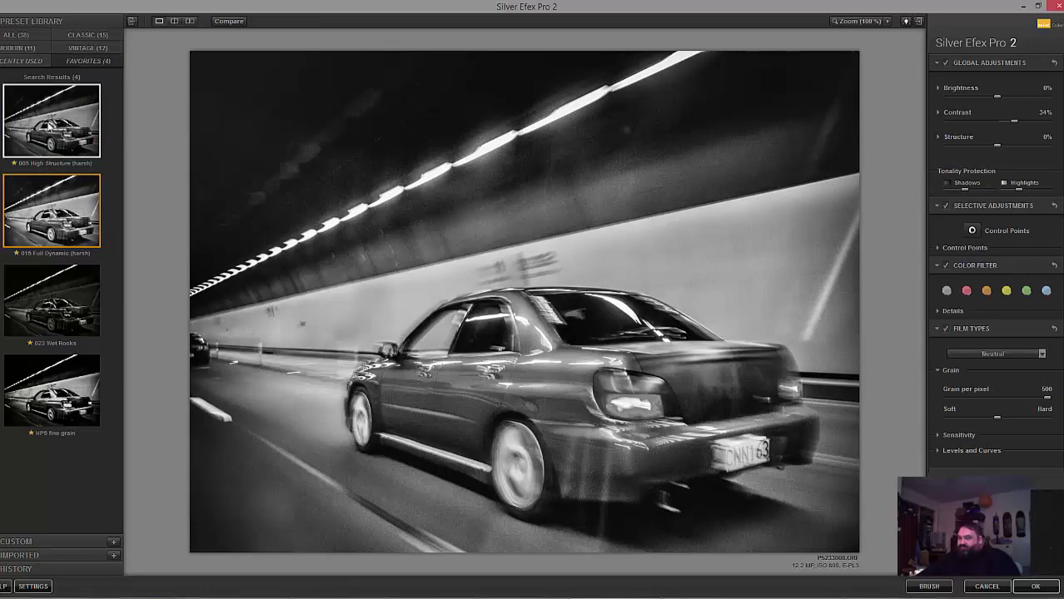
pyautogui.click(48, 103)
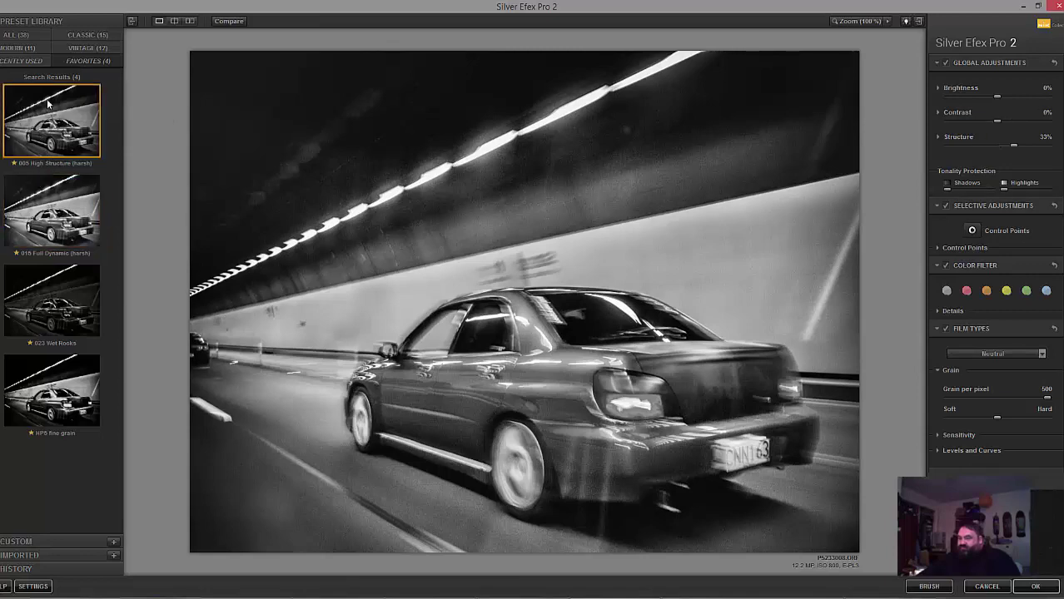
pyautogui.click(50, 388)
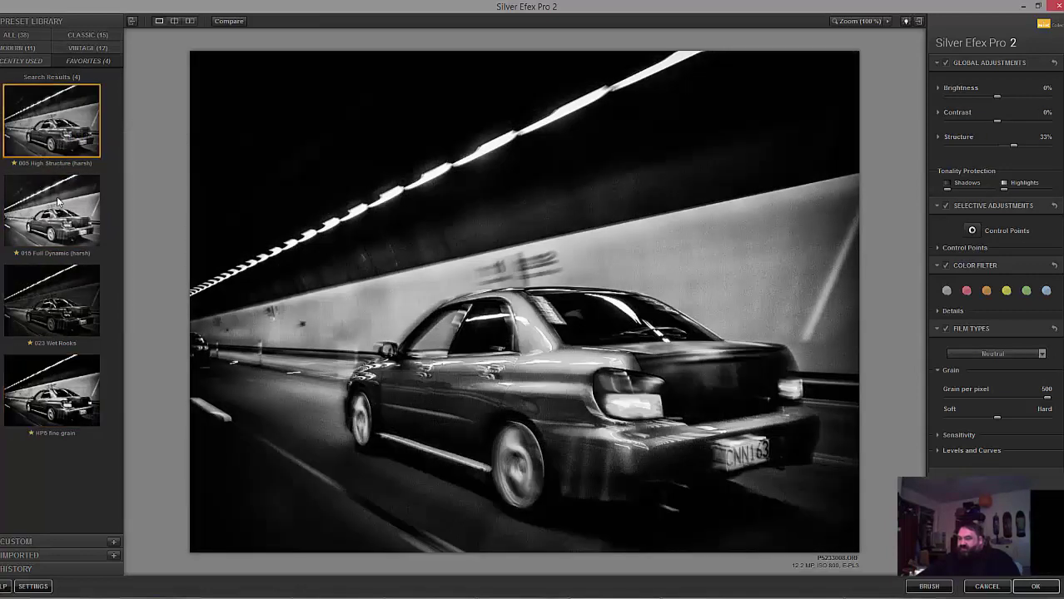
pyautogui.click(57, 199)
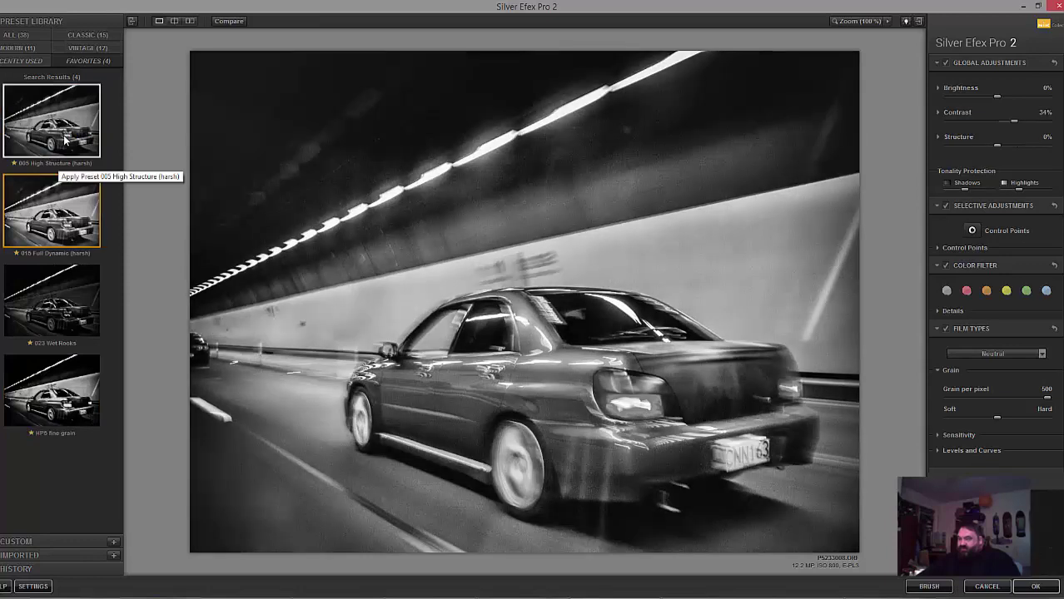
pyautogui.click(65, 141)
pyautogui.click(58, 200)
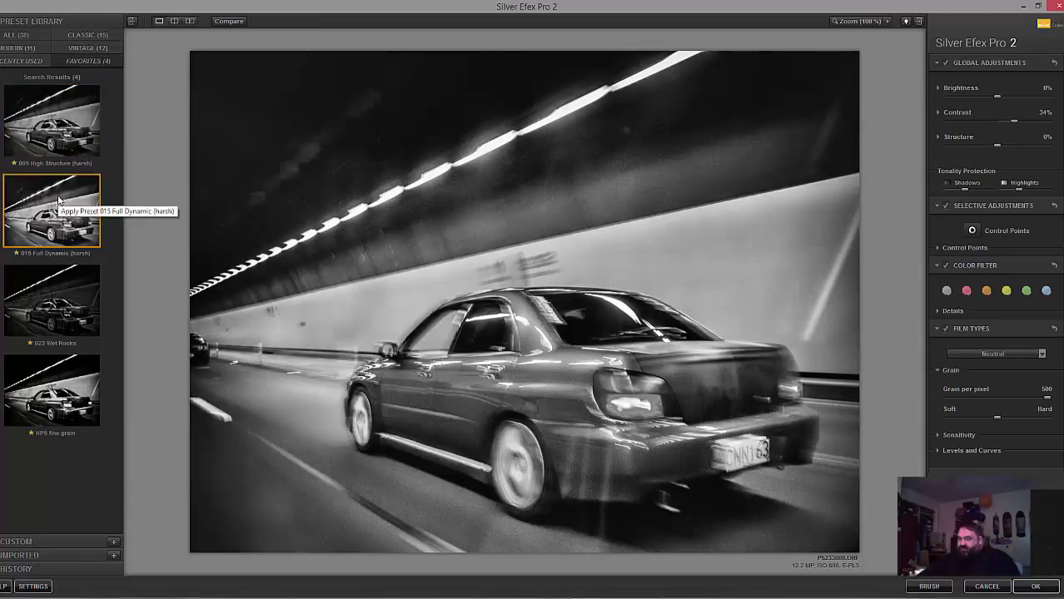
pyautogui.click(55, 150)
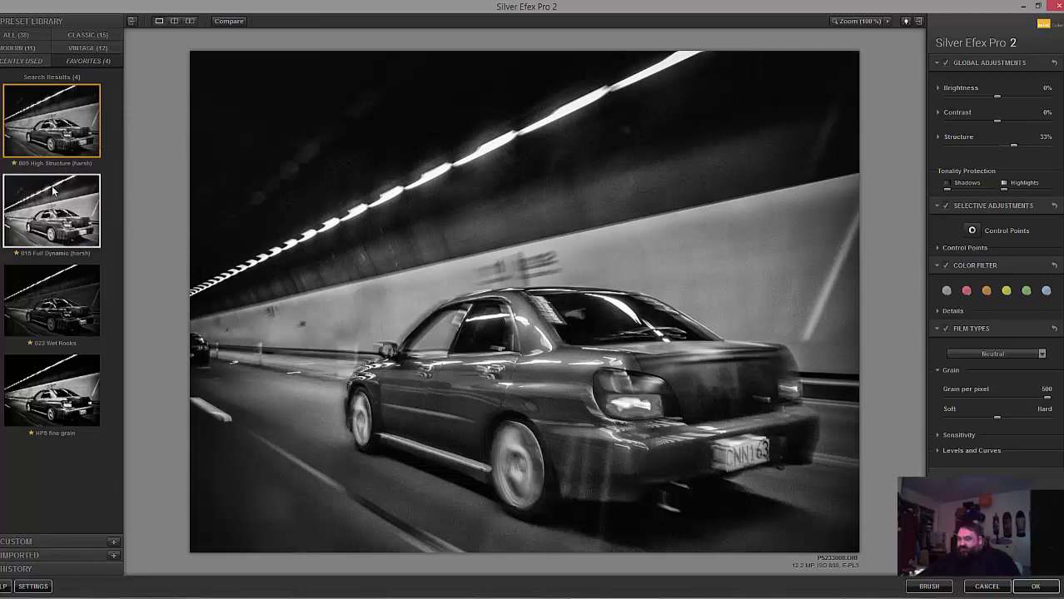
pyautogui.click(52, 191)
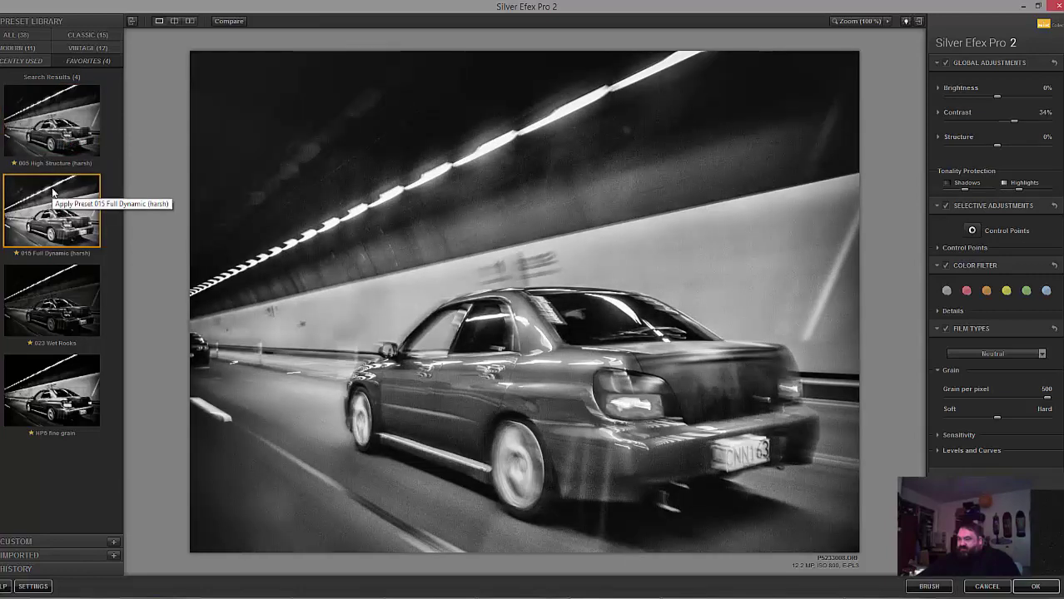
pyautogui.click(45, 116)
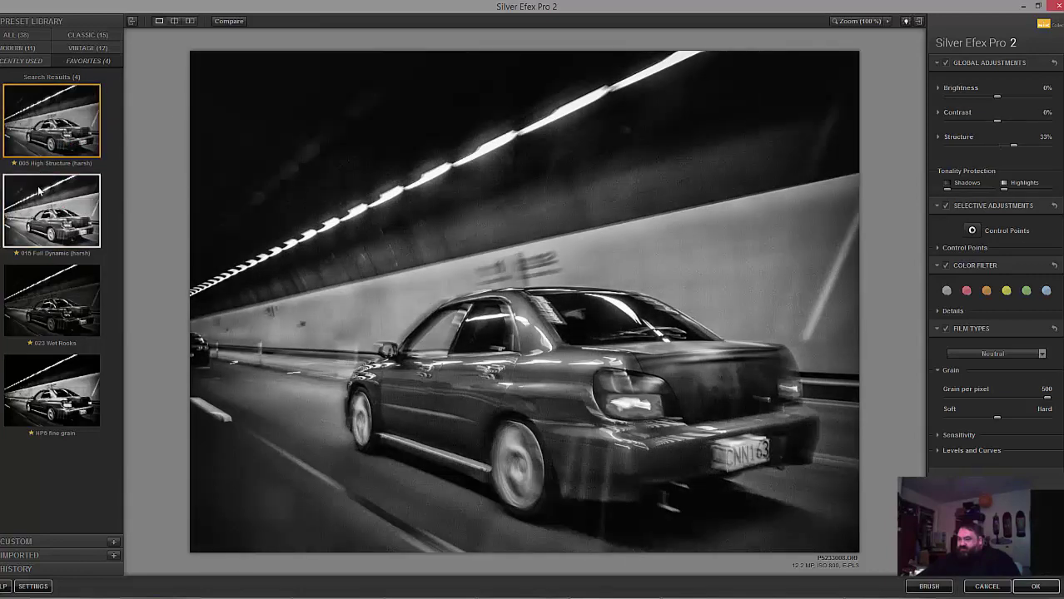
# Step: Apply the 015 Full Dynamic (harsh) preset to the photo, return to Photoshop and collapse the Google filter panel
pyautogui.click(38, 192)
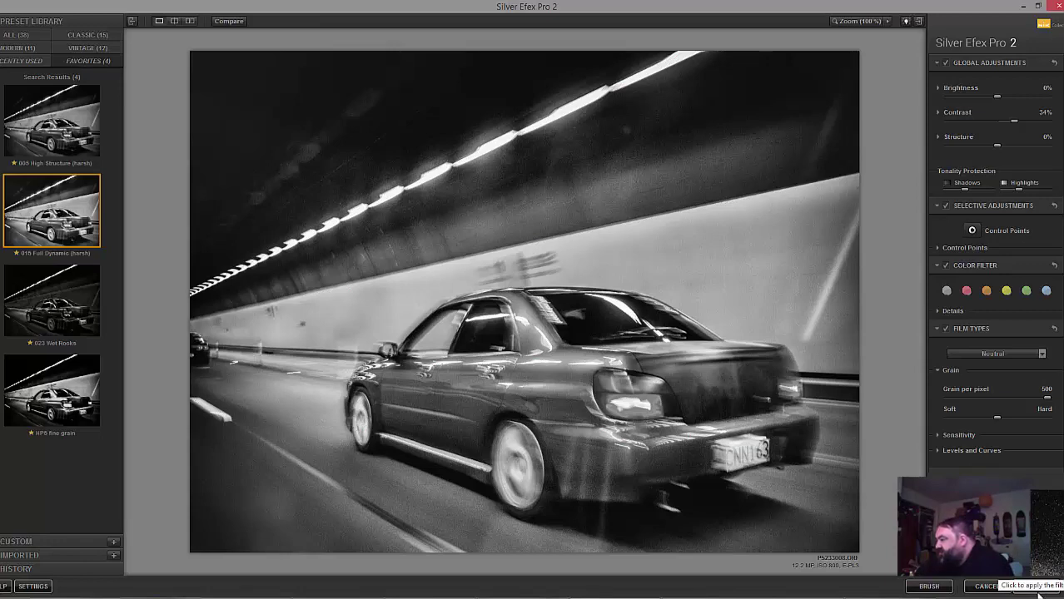
pyautogui.click(1038, 587)
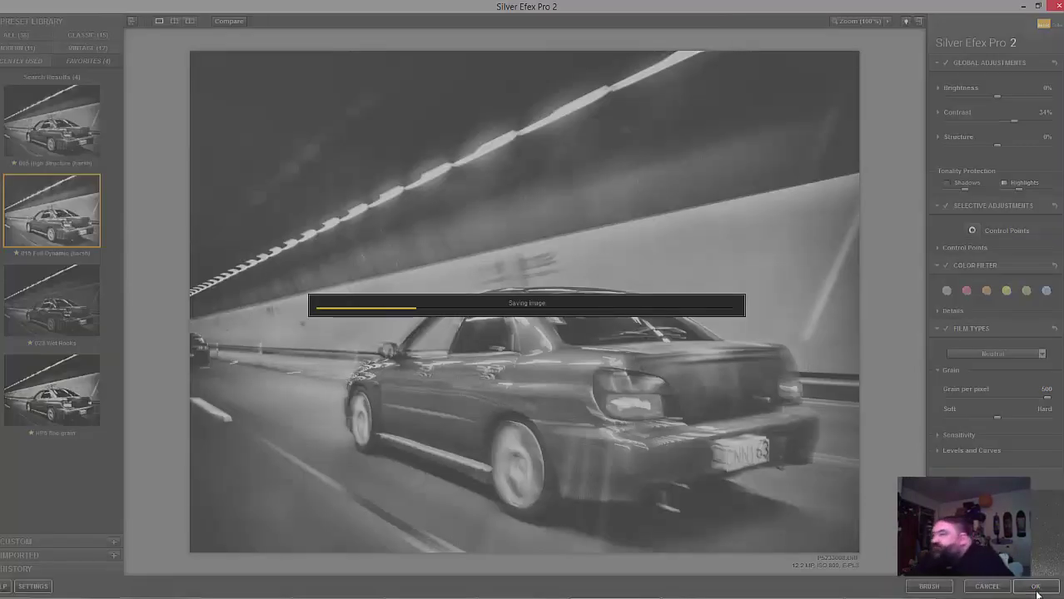
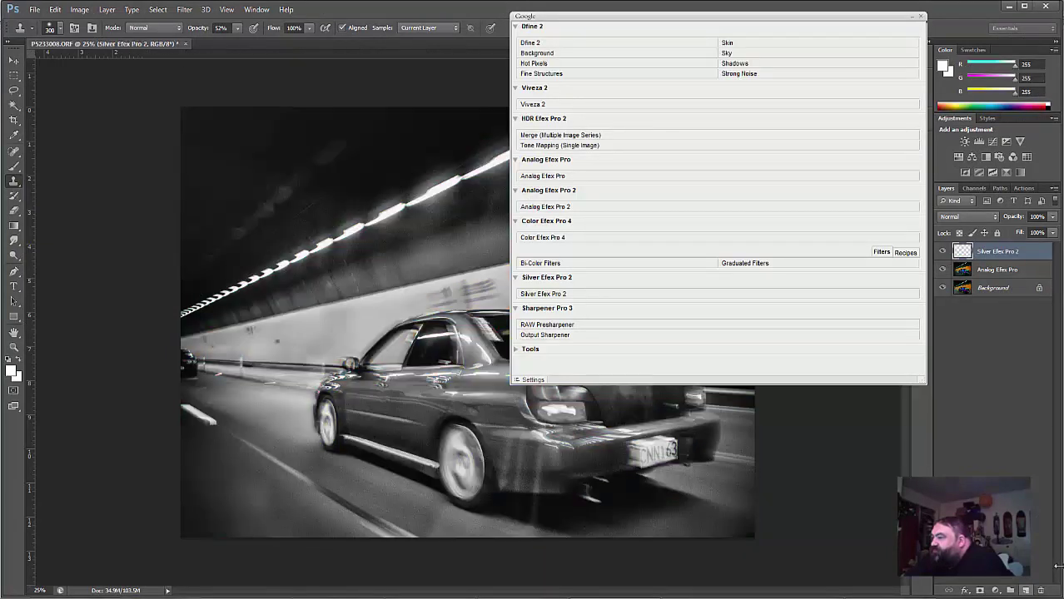
pyautogui.click(910, 17)
# Step: Toggle the Silver Efex Pro 2 layer's visibility repeatedly to compare the black-and-white and color versions, leaving the layer hidden
pyautogui.click(942, 252)
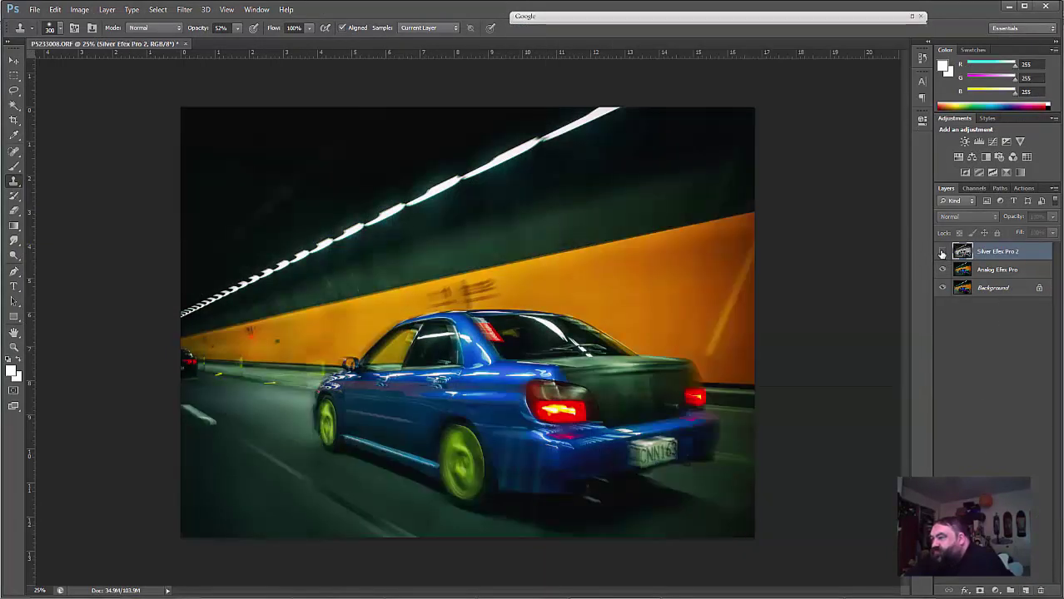
pyautogui.click(943, 252)
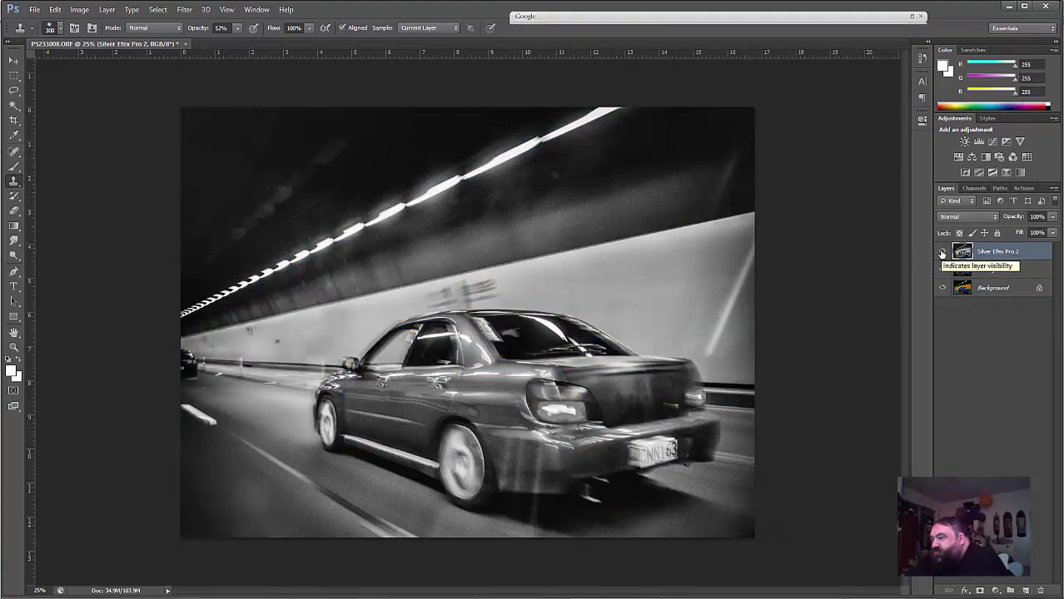
pyautogui.click(941, 253)
pyautogui.click(941, 254)
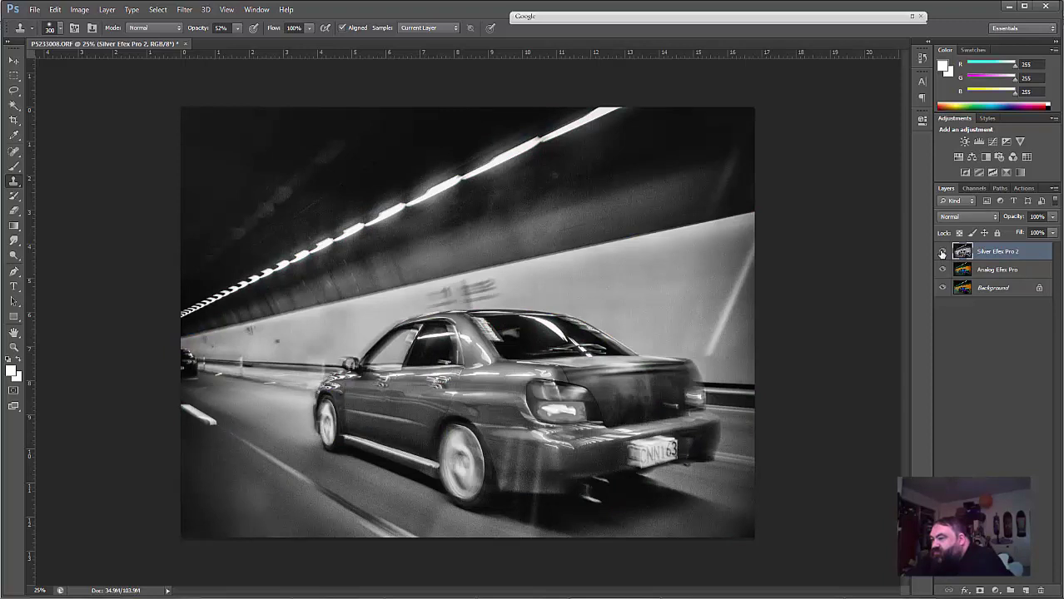
pyautogui.click(942, 254)
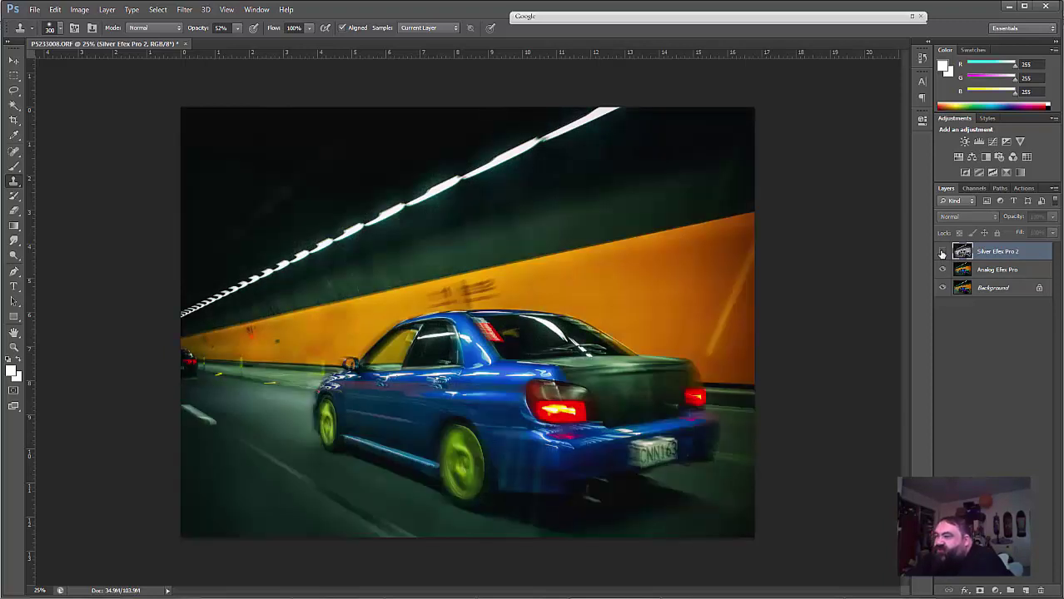
pyautogui.click(941, 254)
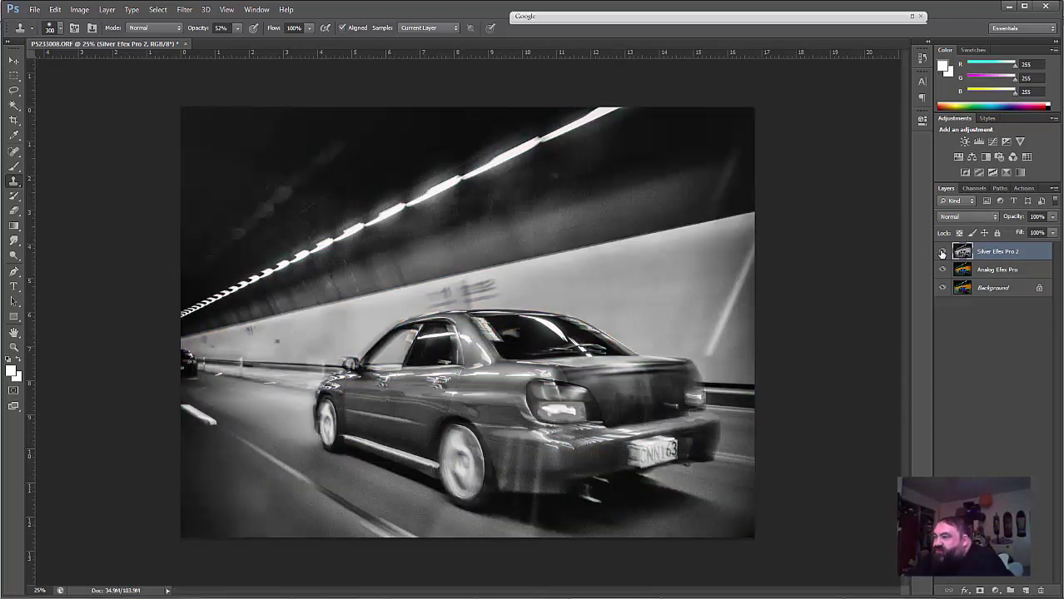
pyautogui.click(942, 254)
pyautogui.click(941, 254)
pyautogui.click(941, 254)
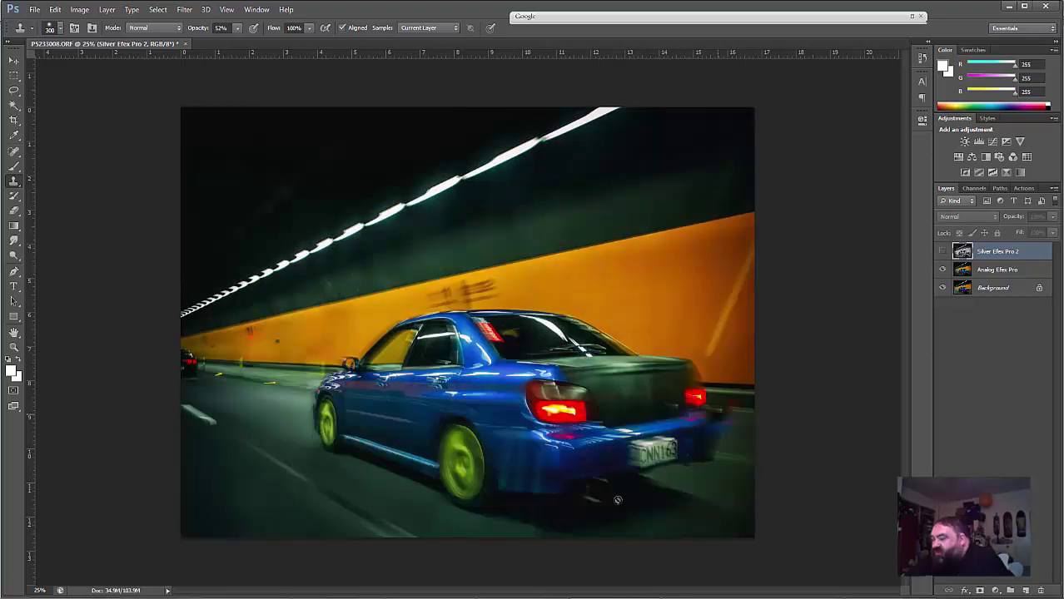
# Step: Compare the black-and-white and color car details at 100% zoom by toggling the Silver Efex Pro 2 layer's visibility
pyautogui.scroll(4, 448, 471)
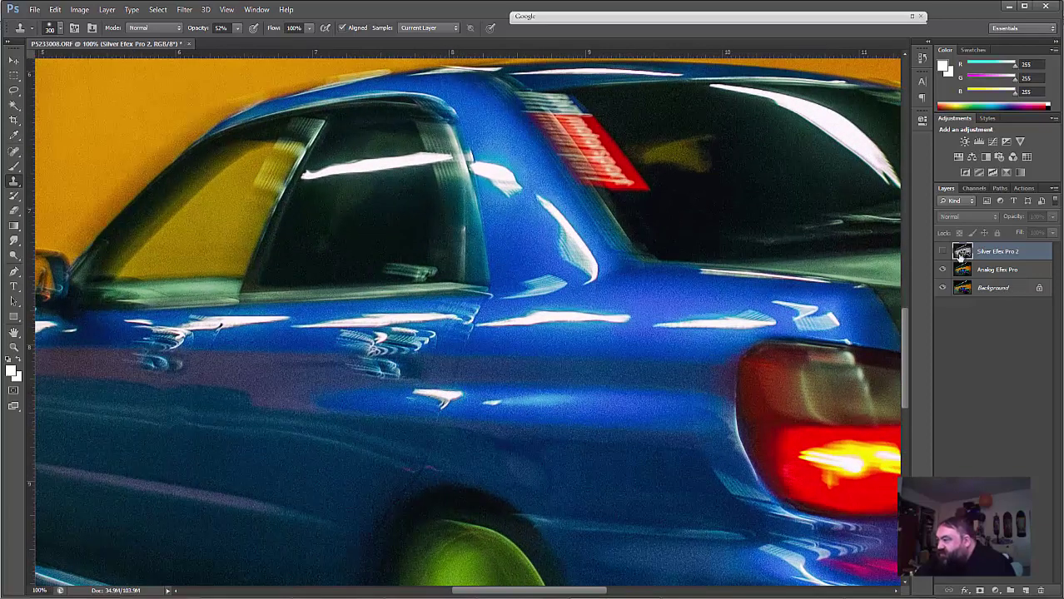
pyautogui.click(942, 252)
pyautogui.click(942, 253)
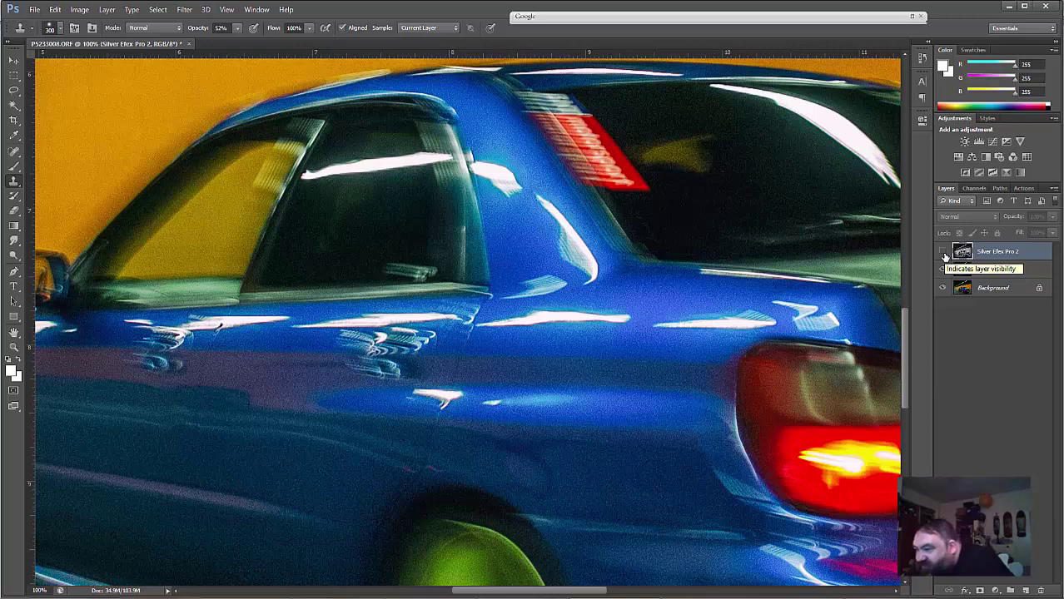
pyautogui.click(942, 253)
pyautogui.click(942, 253)
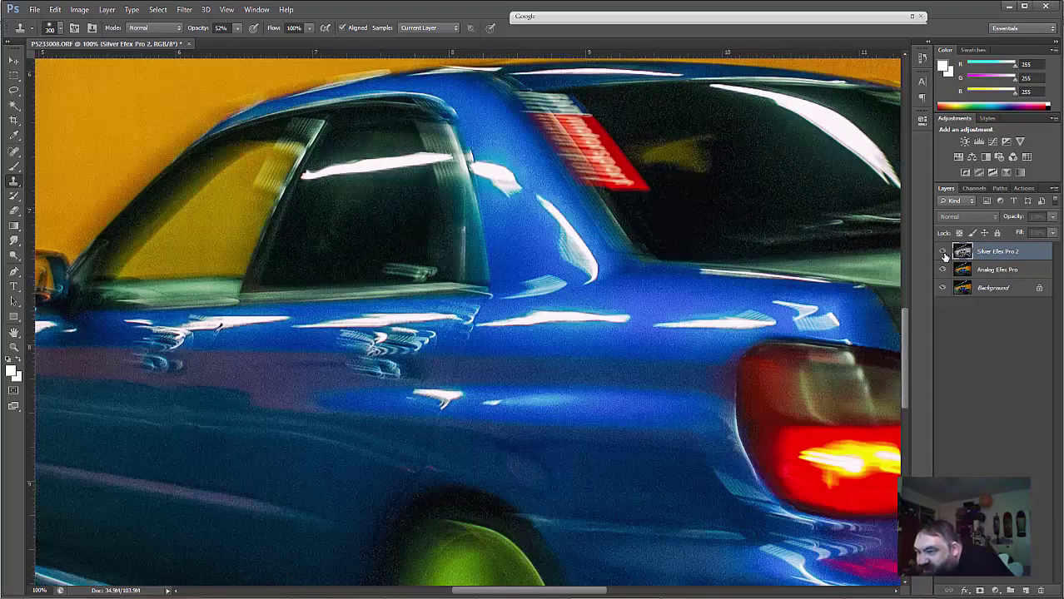
pyautogui.click(944, 255)
pyautogui.click(944, 254)
pyautogui.click(943, 254)
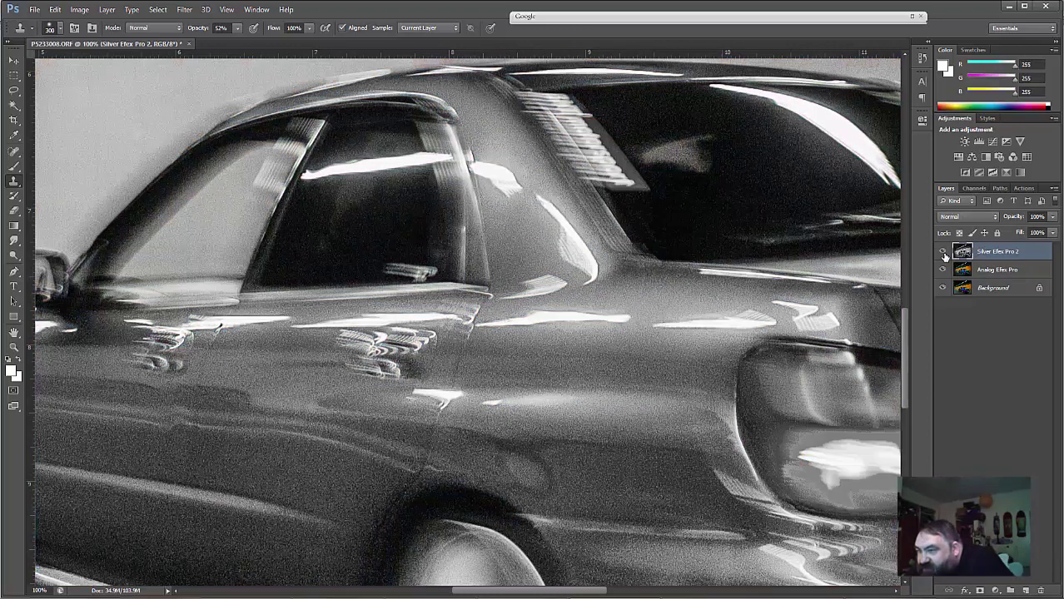
pyautogui.click(943, 254)
# Step: Compare the black-and-white and color versions of the whole scene by toggling the Silver Efex Pro 2 layer, leaving it visible
pyautogui.hotkey('ctrl', '0')
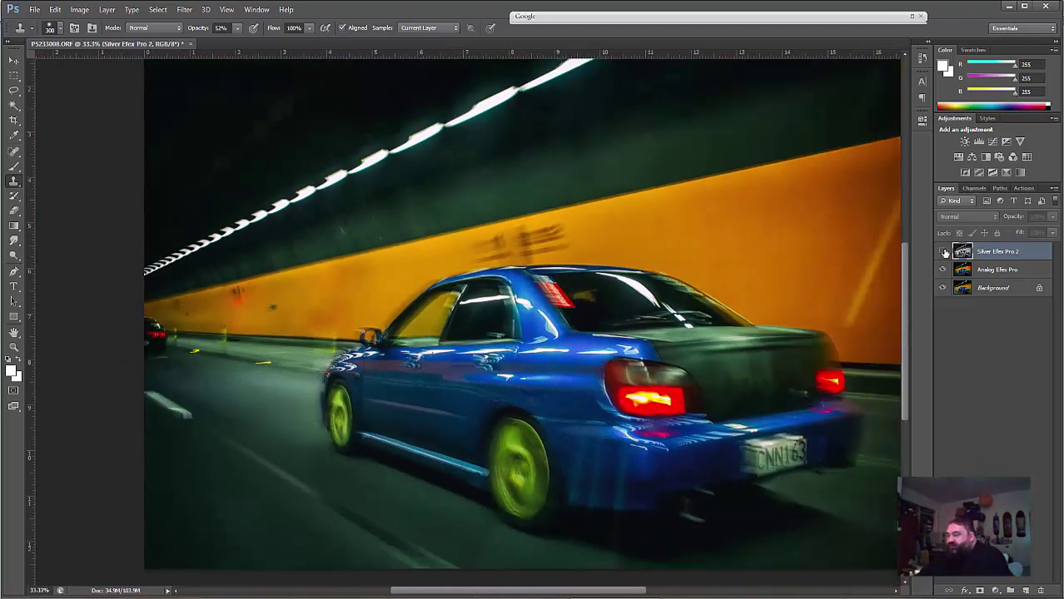
pyautogui.click(944, 254)
pyautogui.click(944, 253)
pyautogui.click(944, 253)
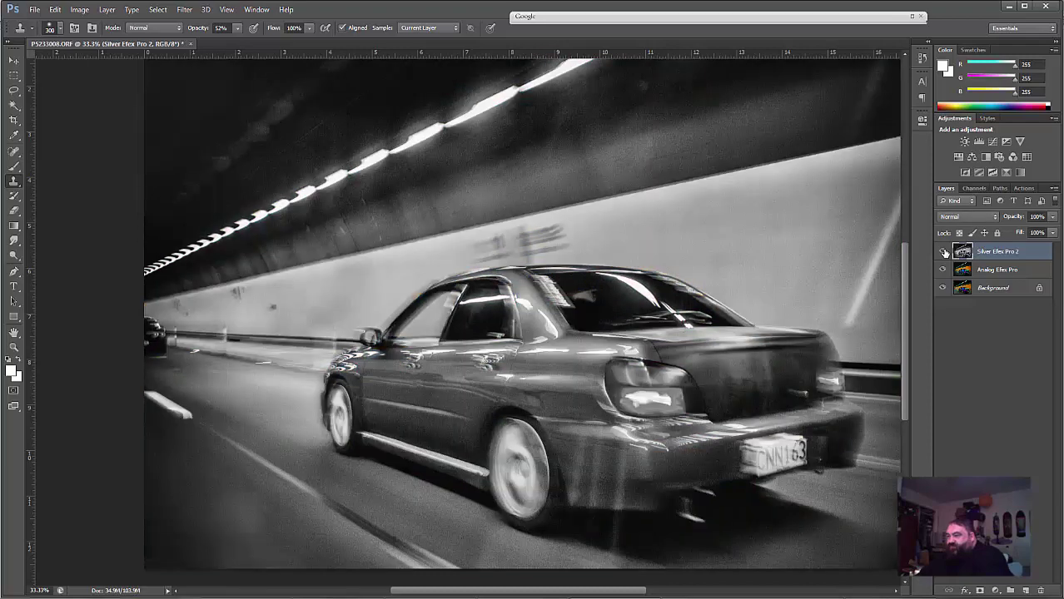
pyautogui.click(944, 253)
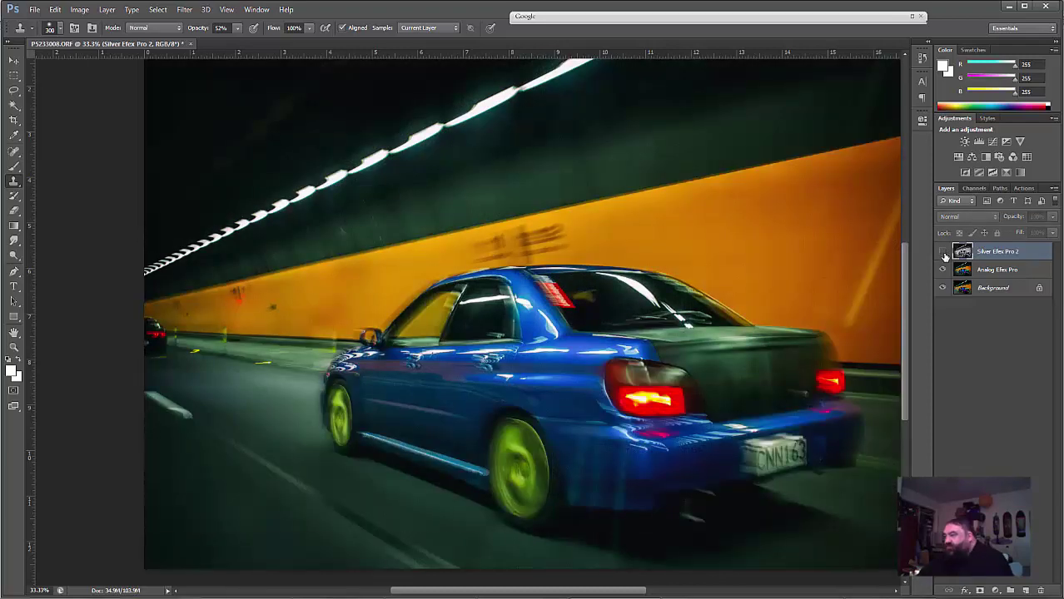
pyautogui.click(944, 253)
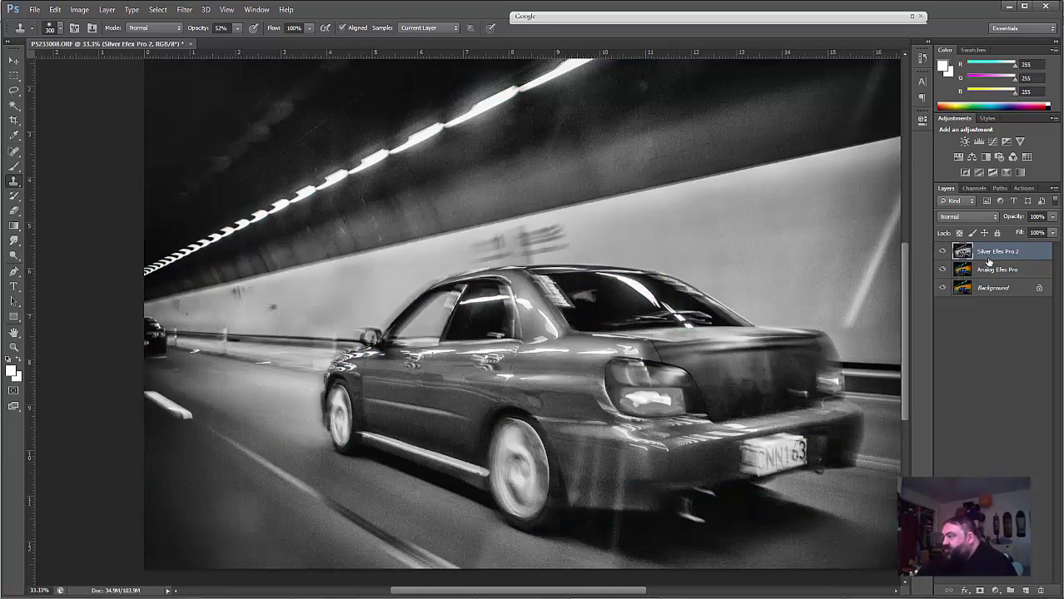
# Step: Hide the Silver Efex Pro 2 and Analog Efex Pro layers and select the Background layer
pyautogui.click(944, 253)
pyautogui.click(944, 271)
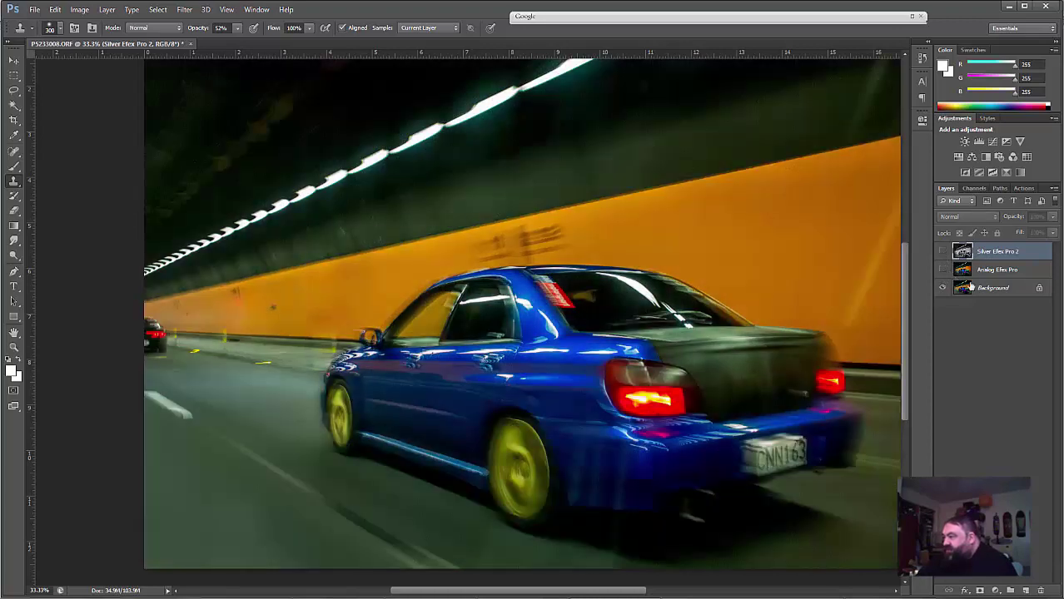
pyautogui.click(992, 289)
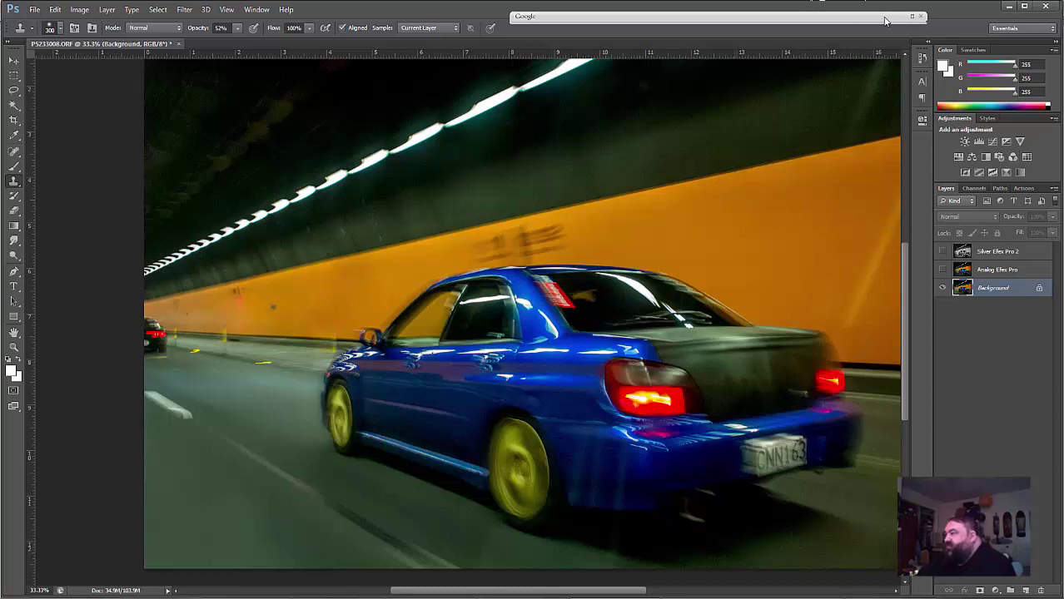
# Step: Open the Background layer in HDR Efex Pro 2 with Tone Mapping (Single Image) and check it against the compare view
pyautogui.click(911, 16)
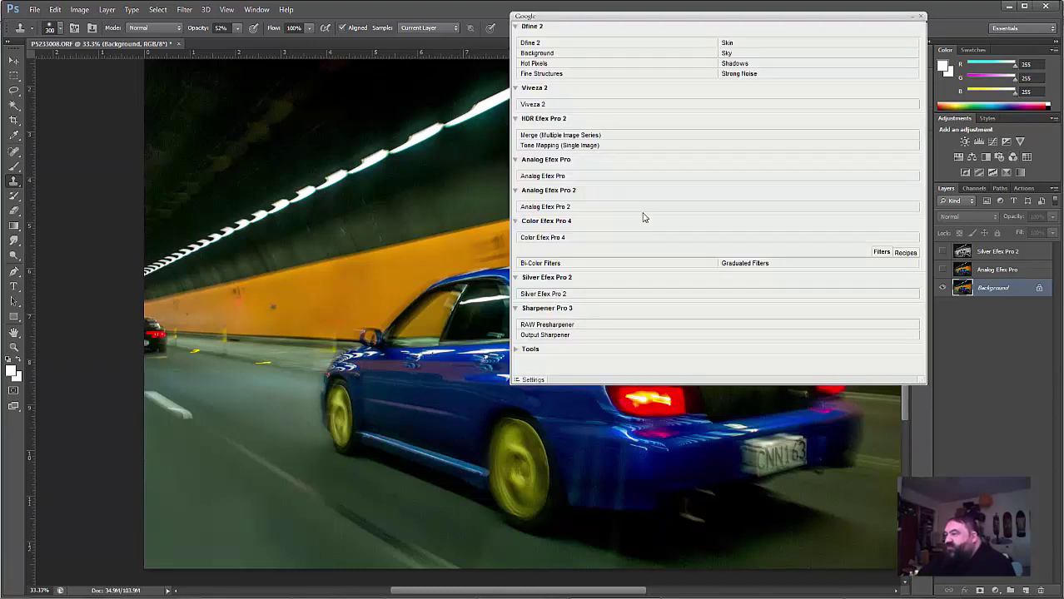
pyautogui.click(547, 147)
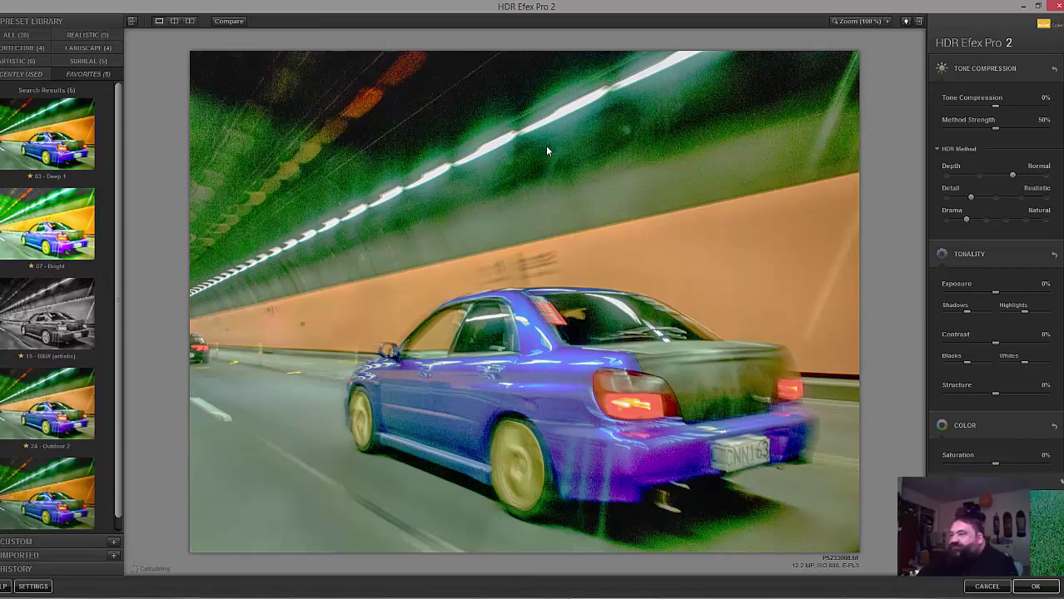
pyautogui.click(229, 23)
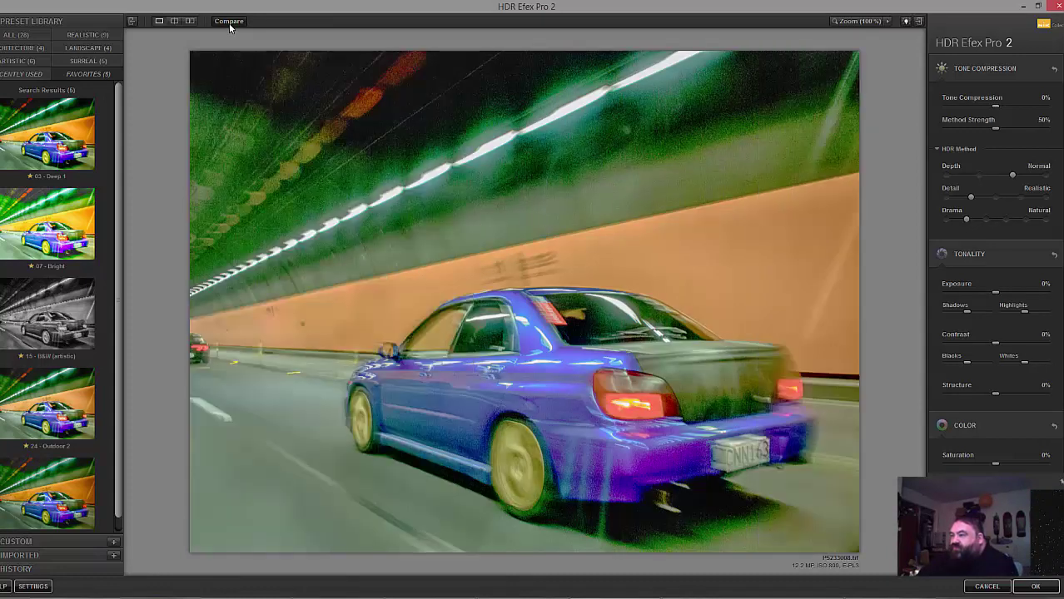
# Step: Try the favorite presets 03 - Deep 1, 07 - Bright, 15 - B&W (artistic), 24 - Outdoor 2 and 26 - Vignetted in turn
pyautogui.click(77, 130)
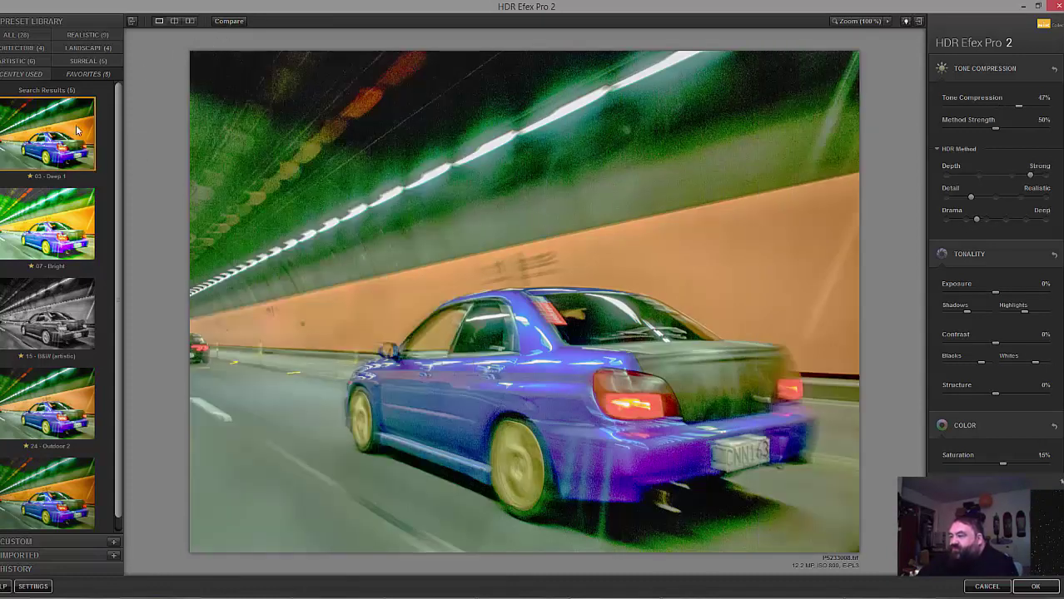
pyautogui.click(65, 225)
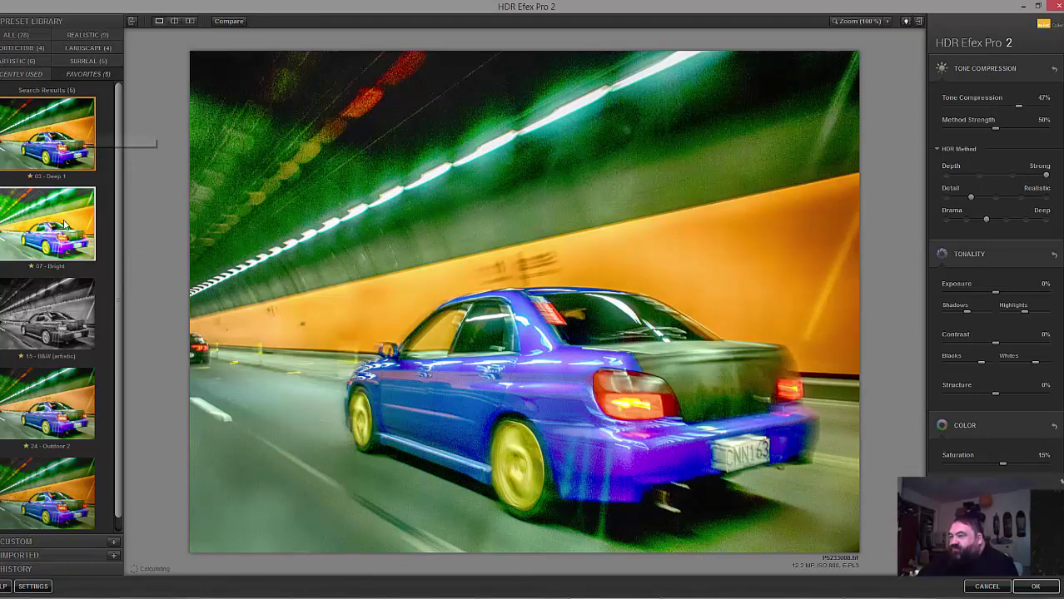
pyautogui.click(65, 225)
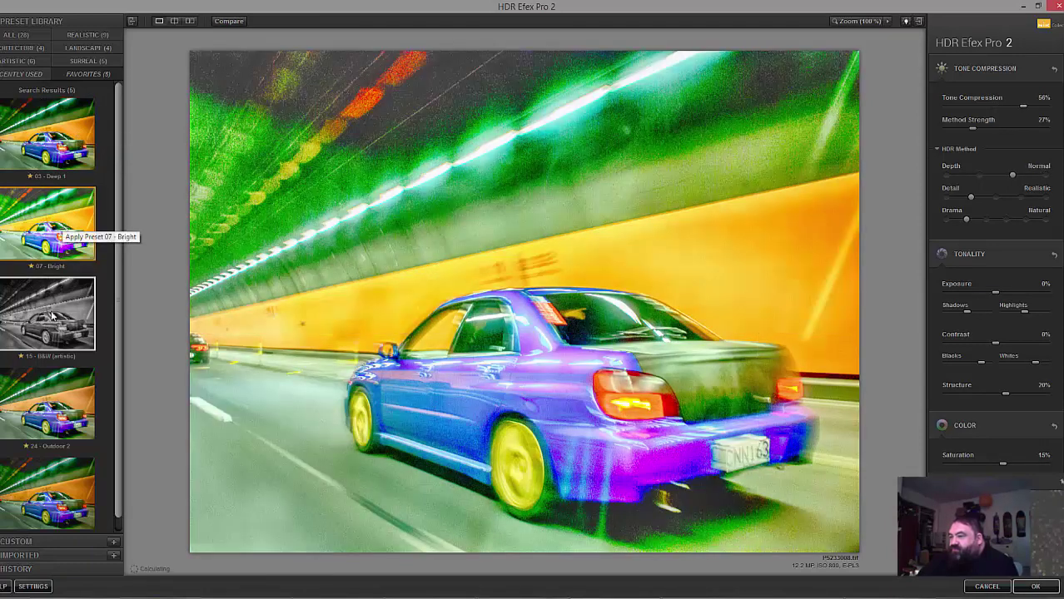
pyautogui.click(52, 314)
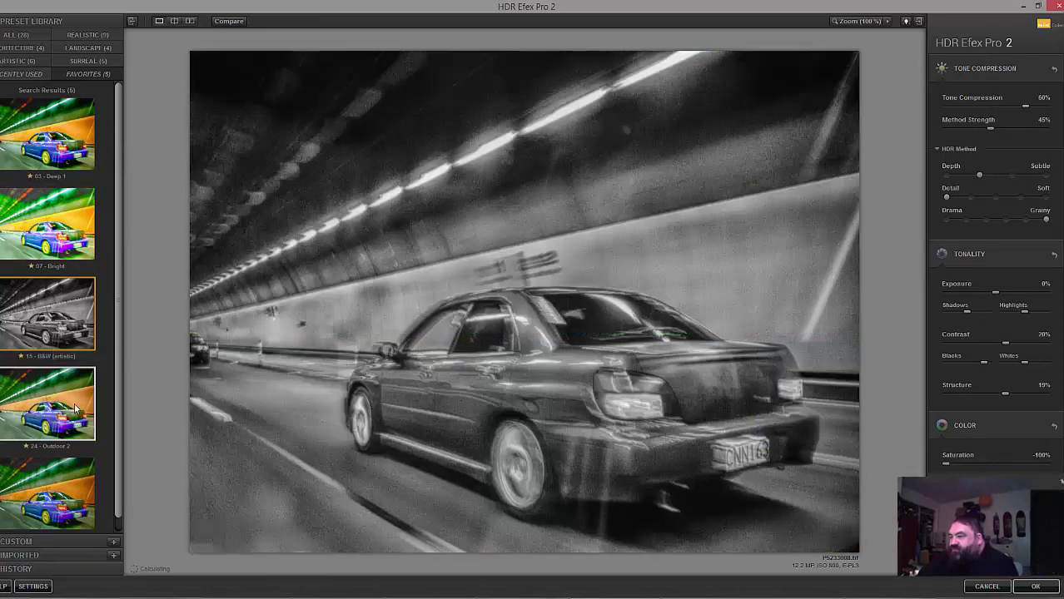
pyautogui.click(75, 408)
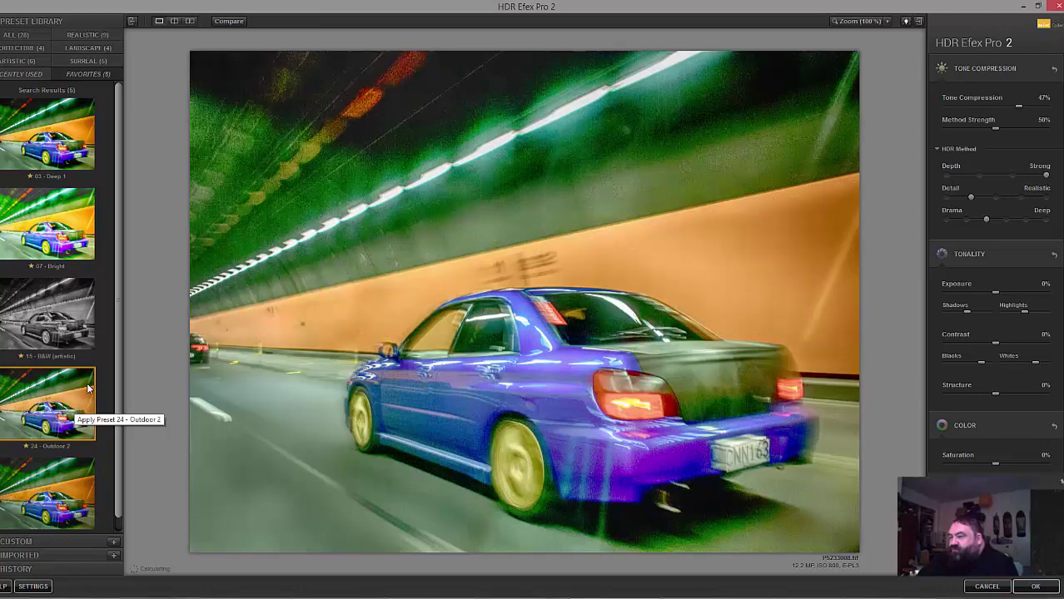
pyautogui.scroll(-1, 88, 388)
pyautogui.click(71, 473)
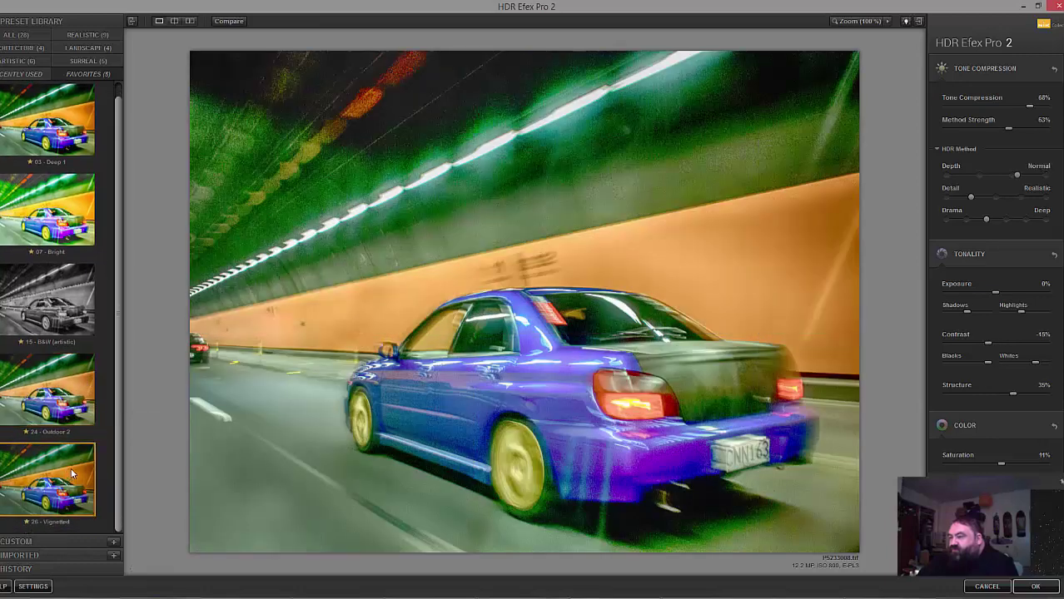
# Step: Apply the 03 - Deep 1 preset to the tunnel car photo
pyautogui.scroll(1, 65, 383)
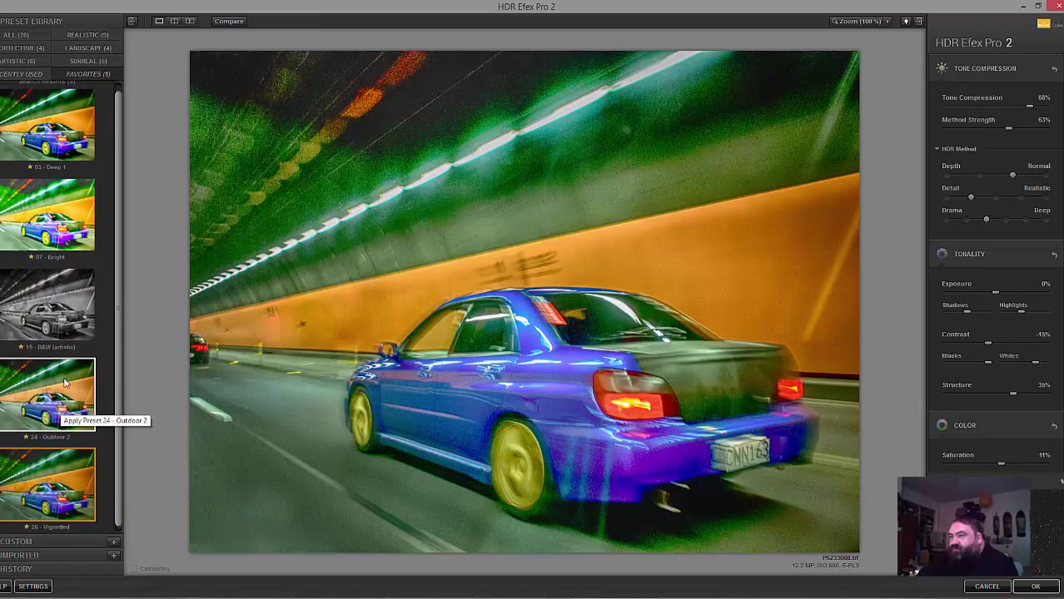
pyautogui.scroll(1, 65, 384)
pyautogui.click(87, 148)
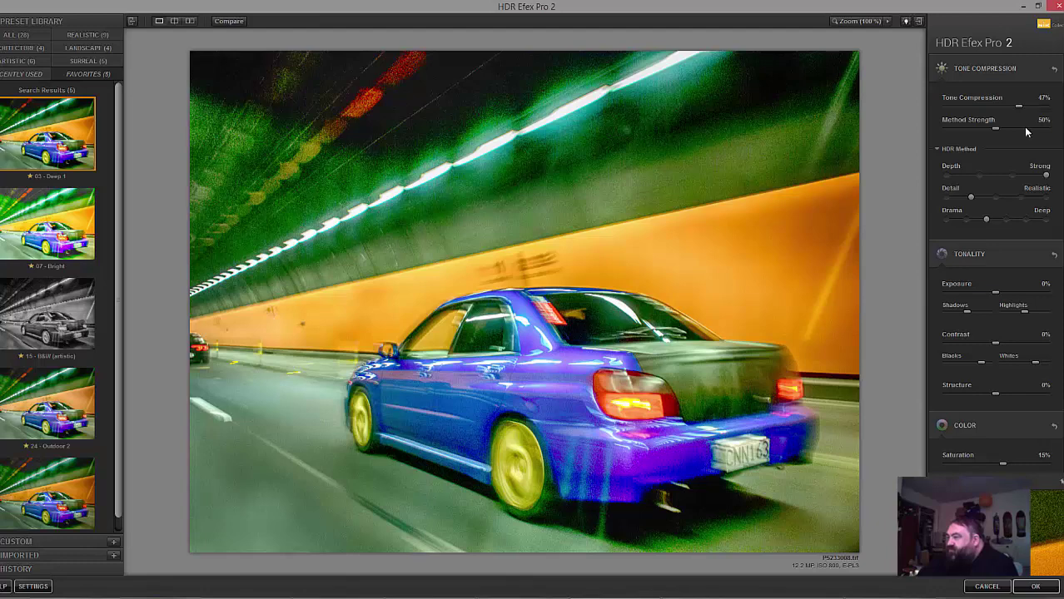
# Step: Deepen the blacks and lower the exposure to -42%, checking the result against the compare view along the way
pyautogui.moveTo(980, 368)
pyautogui.moveTo(954, 365); pyautogui.dragTo(958, 368)
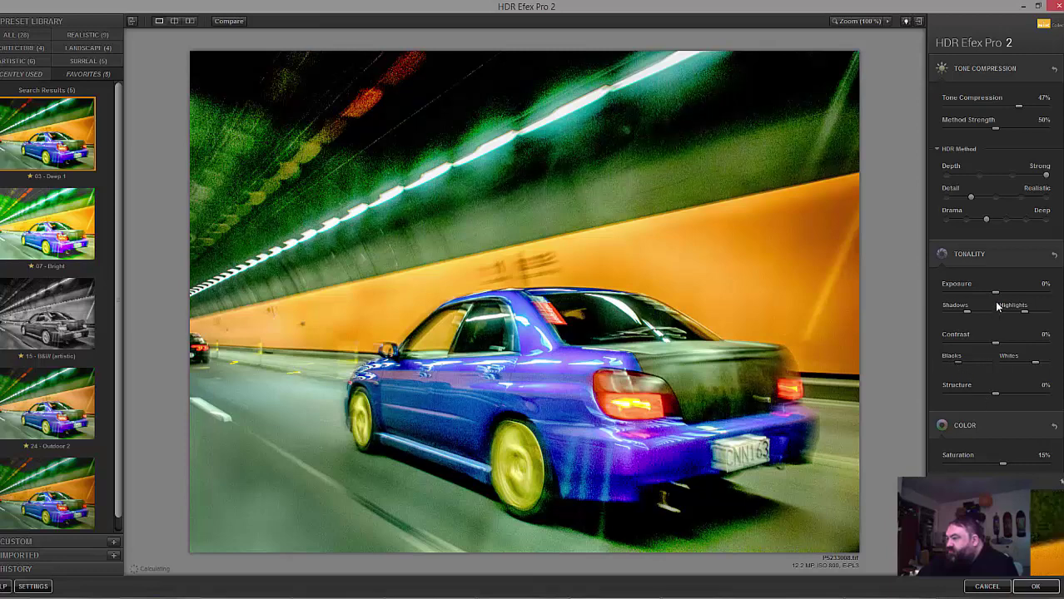
pyautogui.moveTo(995, 292); pyautogui.dragTo(981, 293)
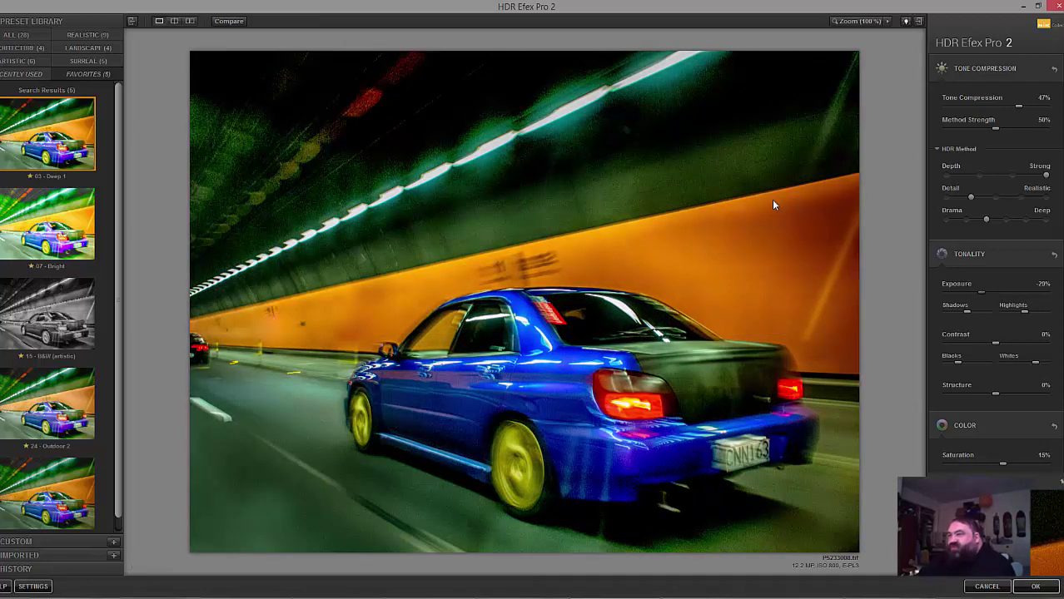
pyautogui.click(225, 22)
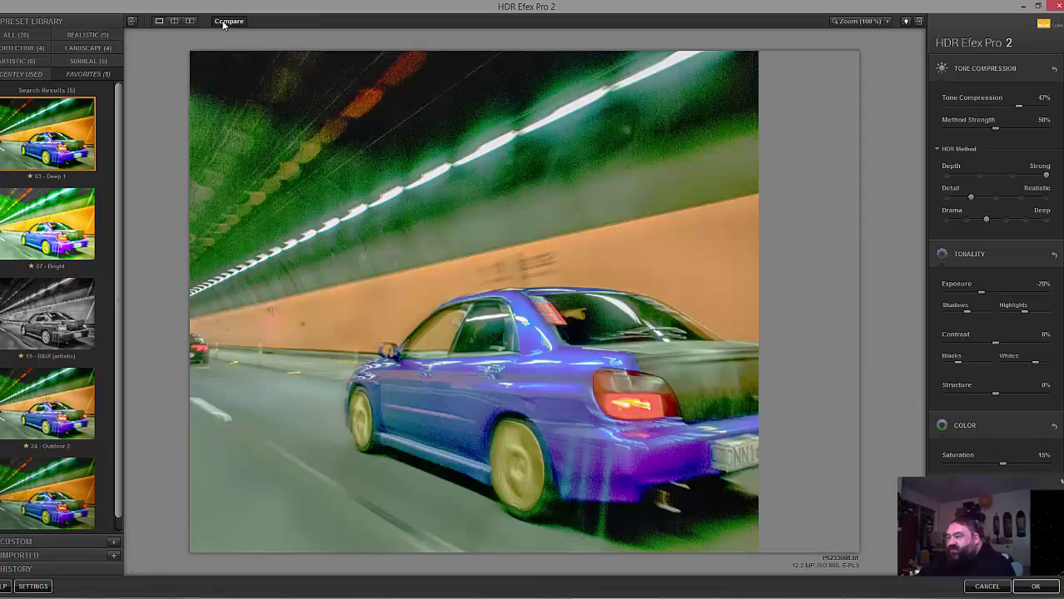
pyautogui.click(222, 22)
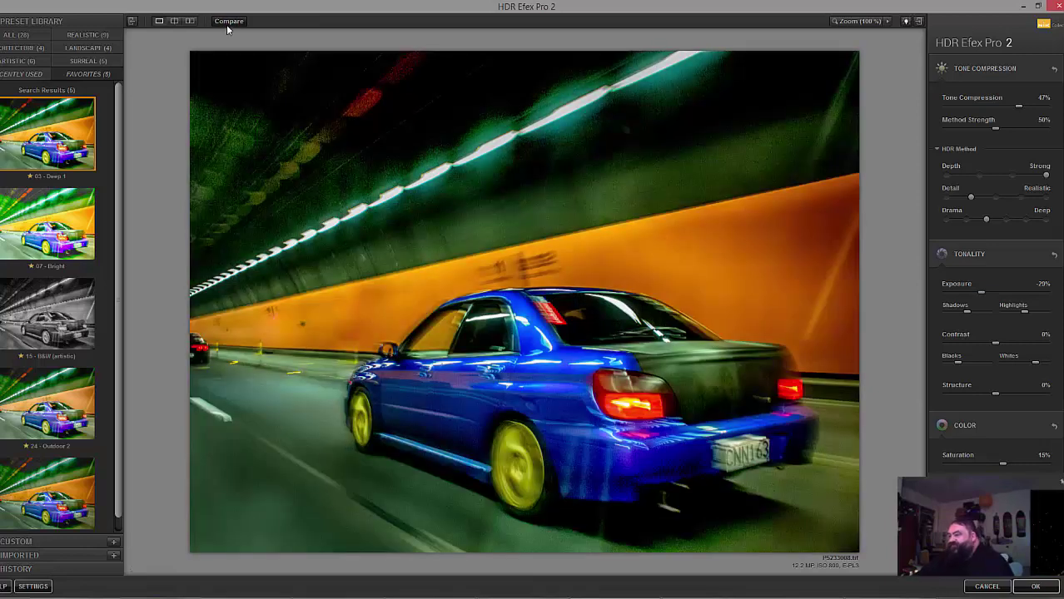
pyautogui.click(946, 427)
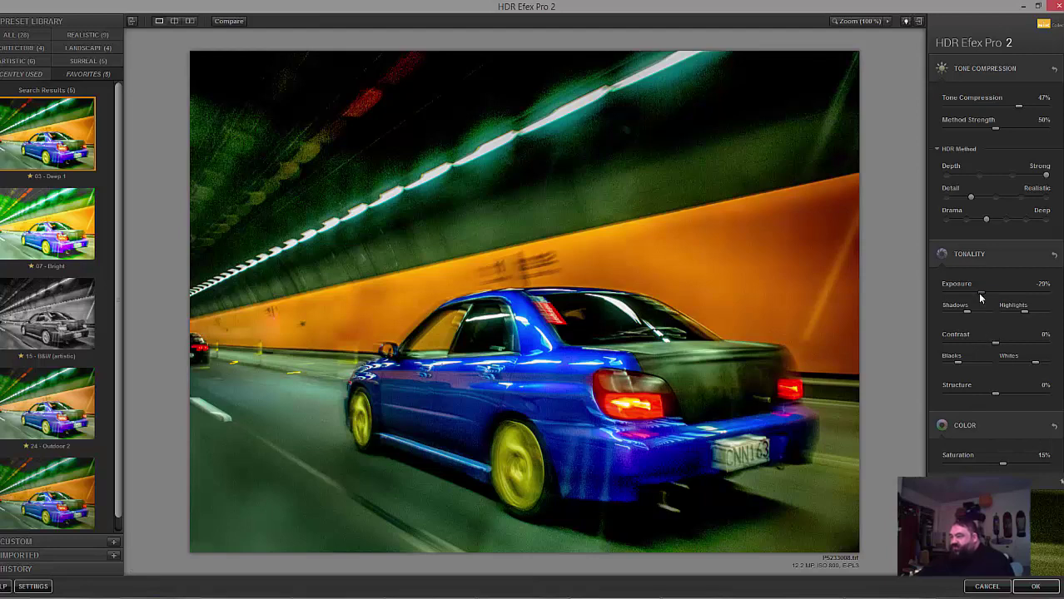
pyautogui.moveTo(979, 295); pyautogui.dragTo(971, 293)
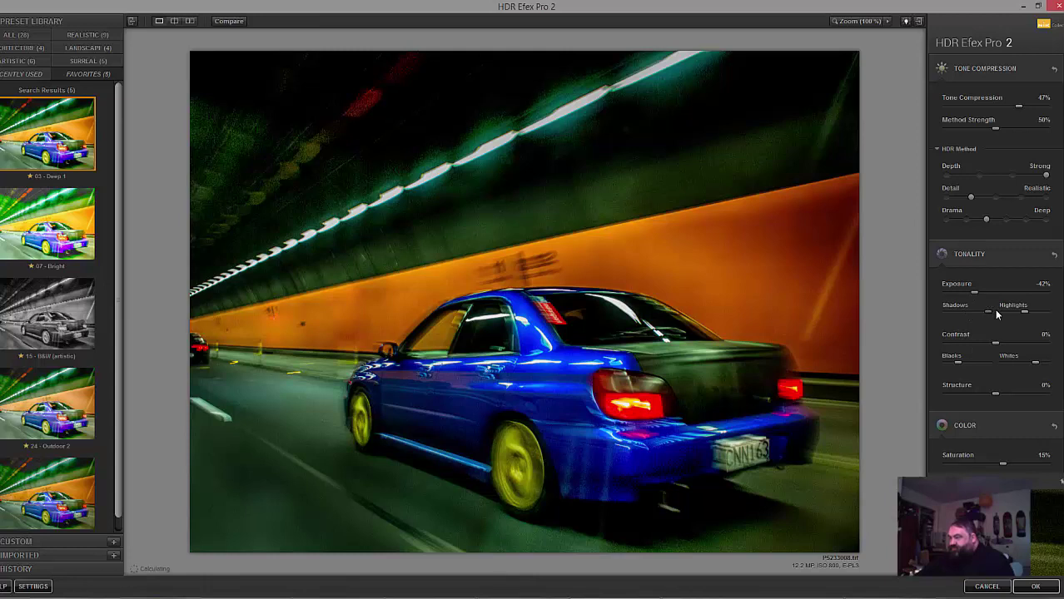
# Step: Try the Shadows adjustment at both extremes and return it to its middle setting
pyautogui.moveTo(991, 314)
pyautogui.moveTo(989, 315); pyautogui.dragTo(907, 313)
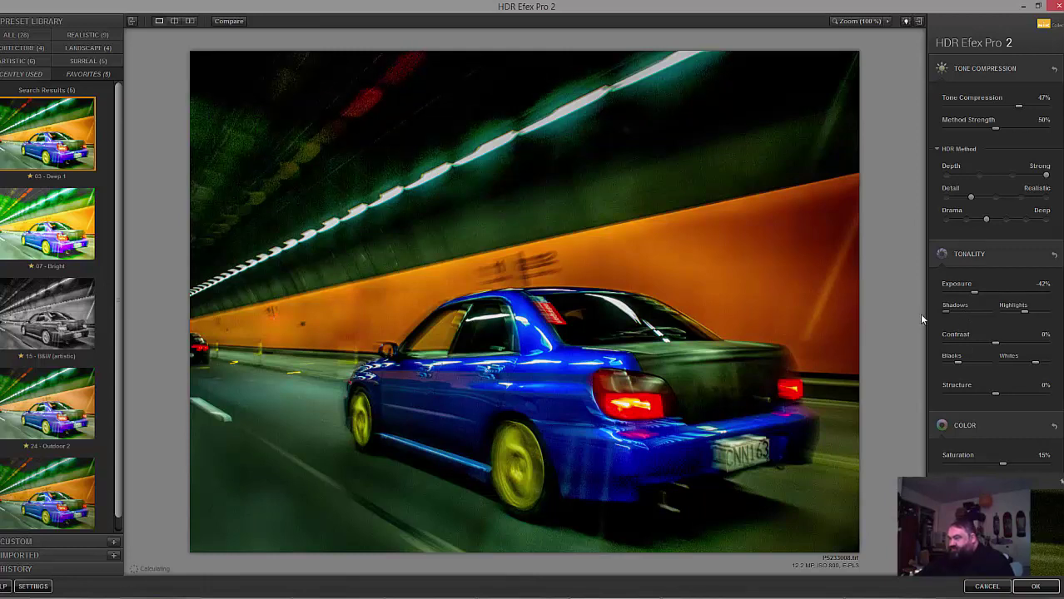
pyautogui.moveTo(949, 316)
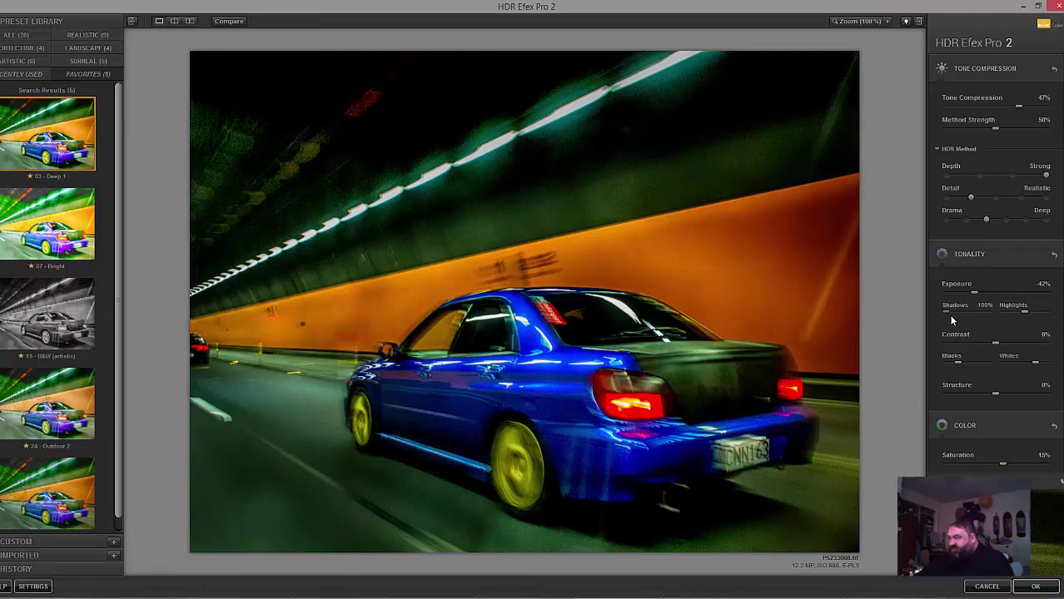
pyautogui.moveTo(948, 313); pyautogui.dragTo(989, 313)
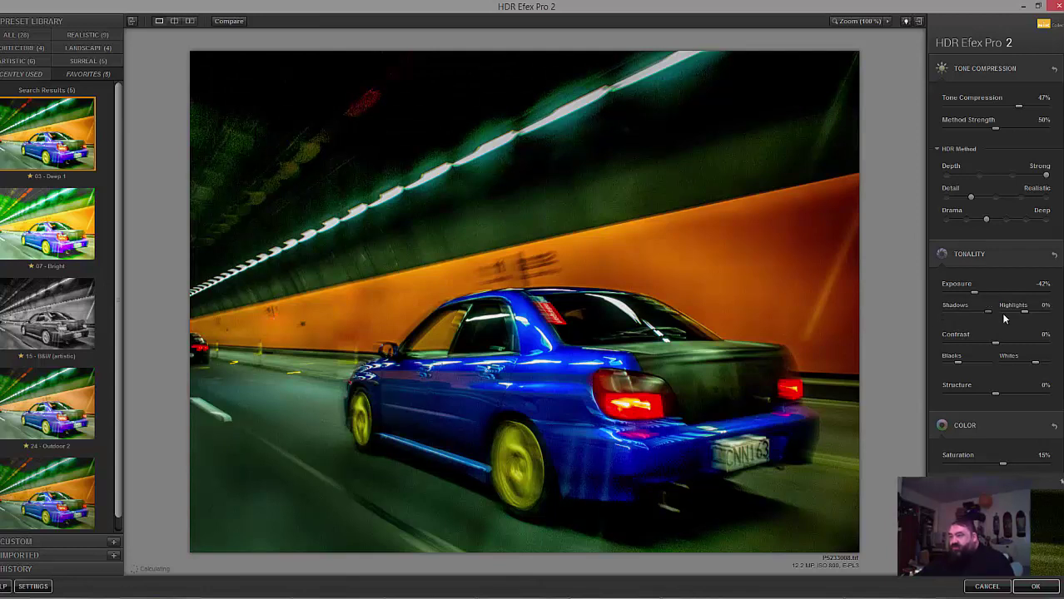
pyautogui.moveTo(992, 314)
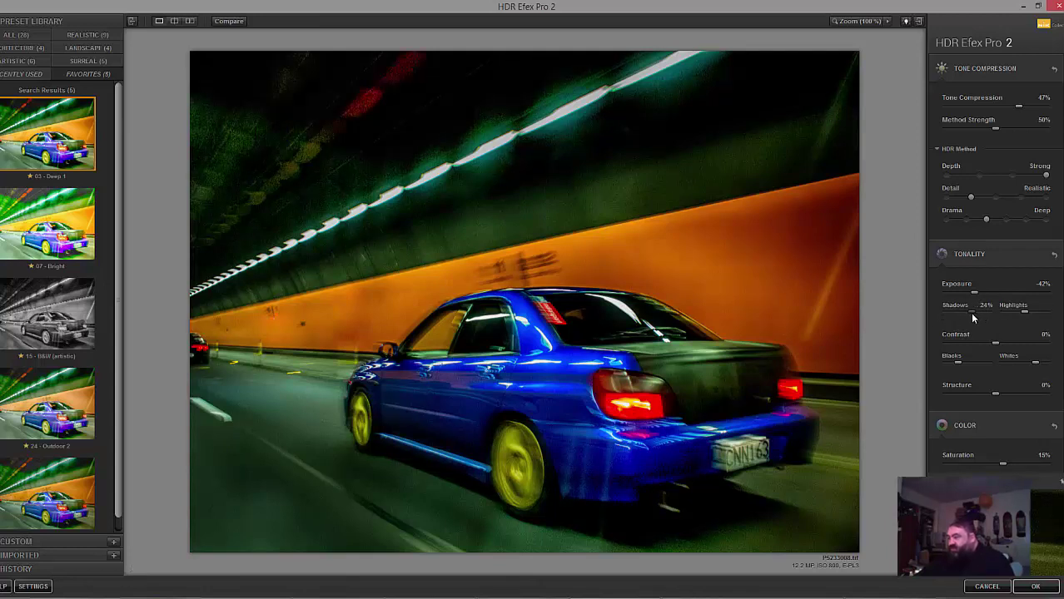
pyautogui.moveTo(973, 314); pyautogui.dragTo(971, 313)
# Step: Raise the Highlights to 100% in the tonality settings
pyautogui.moveTo(1009, 320); pyautogui.dragTo(1047, 319)
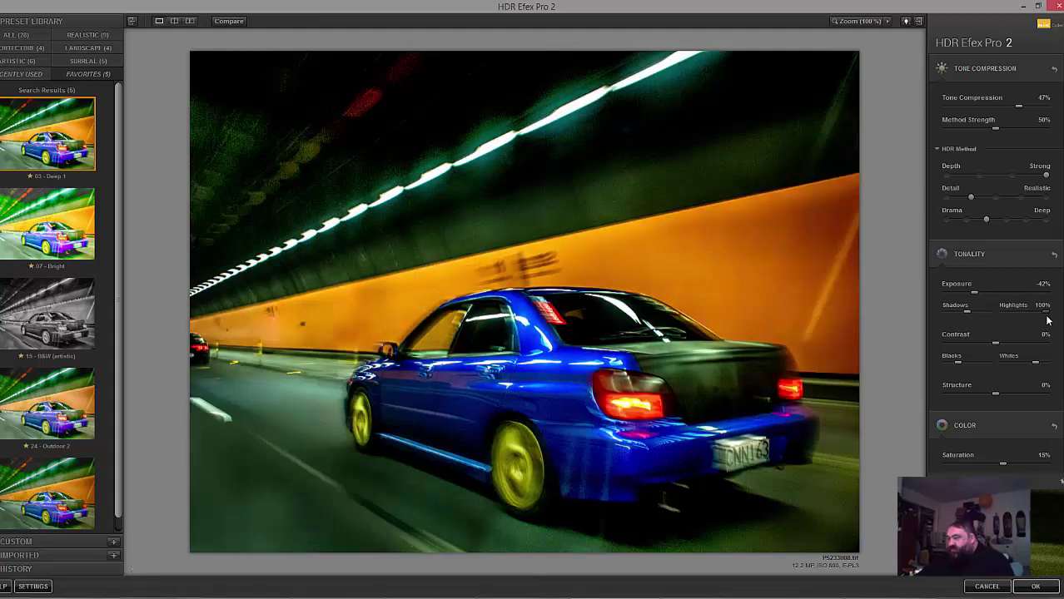
pyautogui.moveTo(1048, 320)
pyautogui.mouseDown()
pyautogui.moveTo(998, 316)
pyautogui.moveTo(1047, 313)
pyautogui.mouseUp()
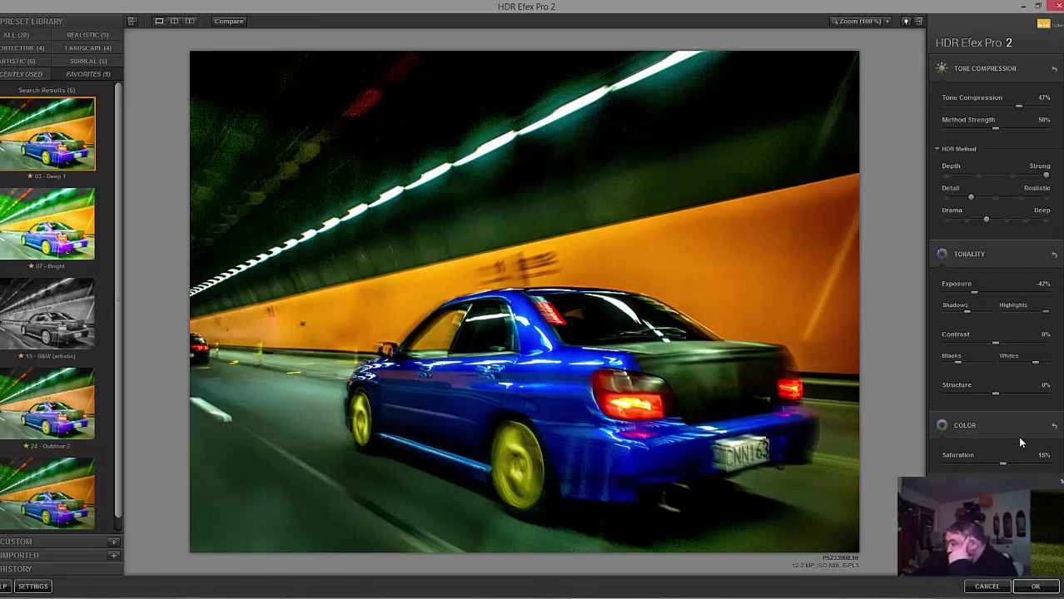
# Step: Collapse the tonality settings and adjust the color with Tint at 22% and Saturation at 46%
pyautogui.click(988, 260)
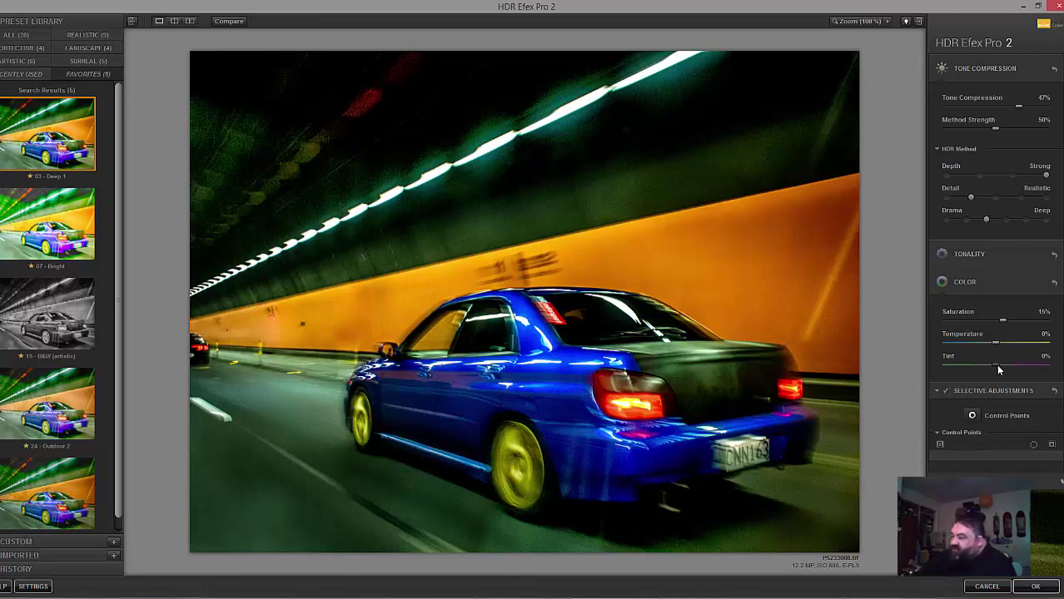
pyautogui.moveTo(1003, 368); pyautogui.dragTo(1014, 367)
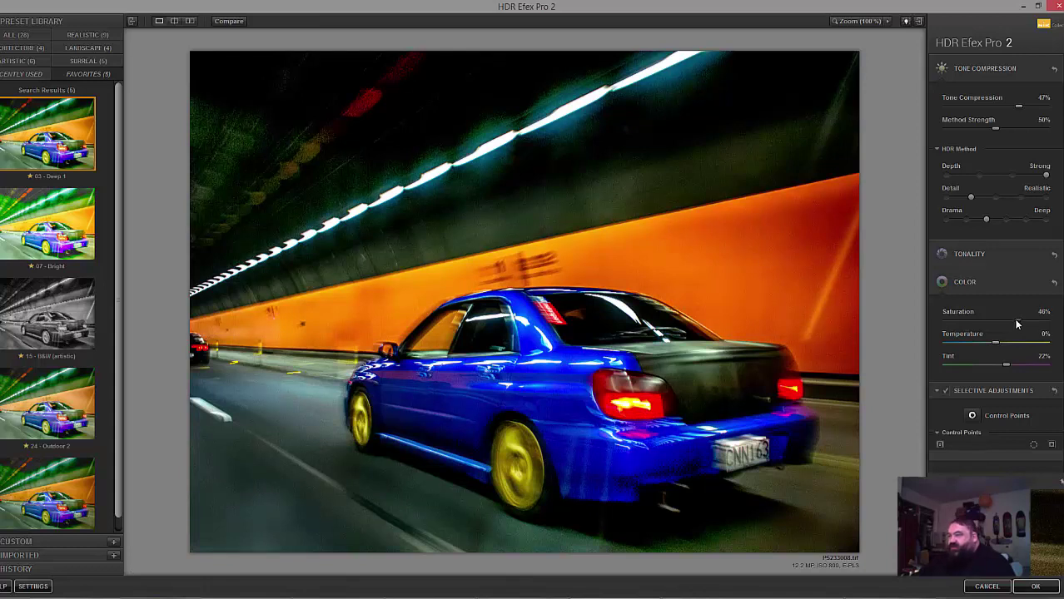
# Step: Set the Saturation to 41% and the Tint to 34% in the color settings, checking the result against the compare view
pyautogui.moveTo(1020, 320); pyautogui.dragTo(983, 320)
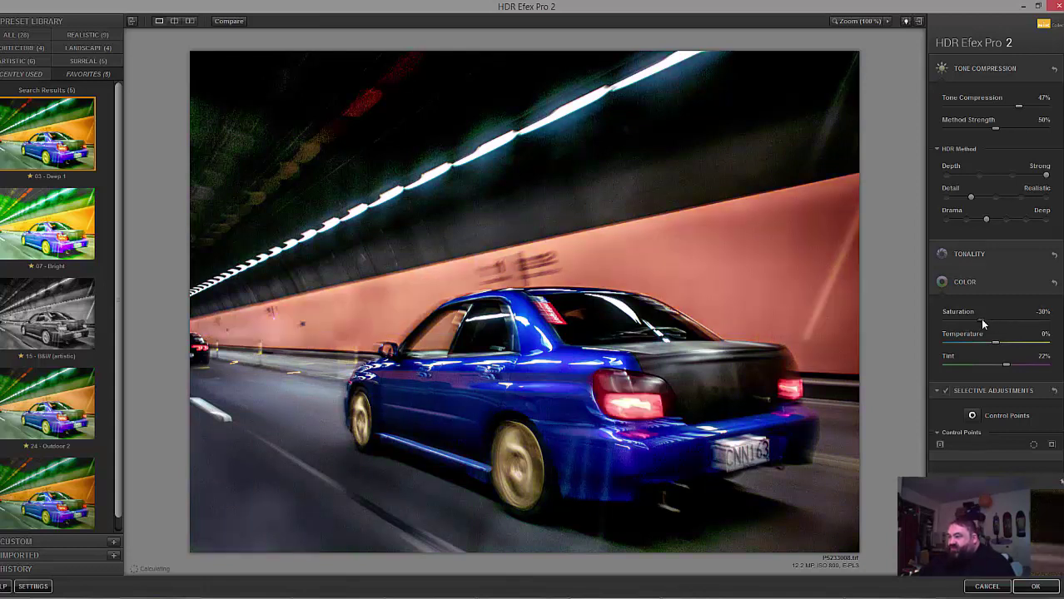
pyautogui.moveTo(984, 320); pyautogui.dragTo(1011, 324)
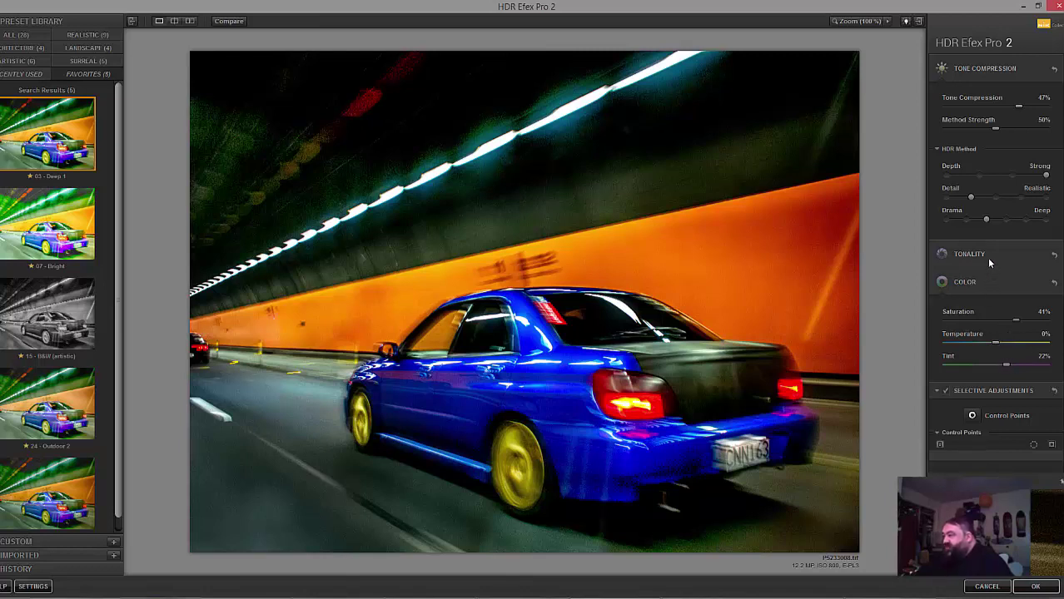
pyautogui.click(1013, 257)
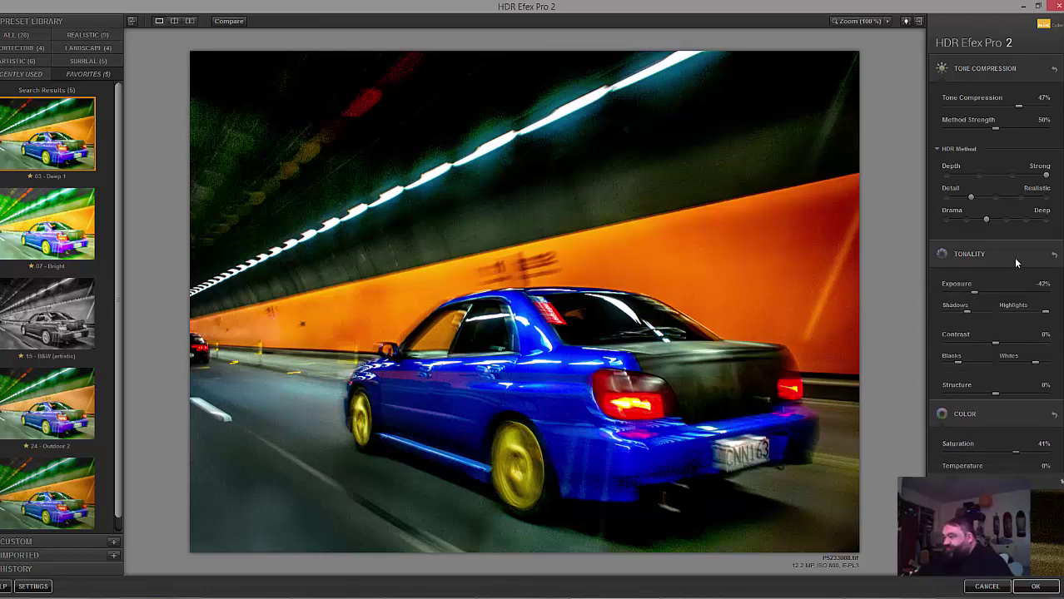
pyautogui.click(1008, 254)
pyautogui.click(237, 23)
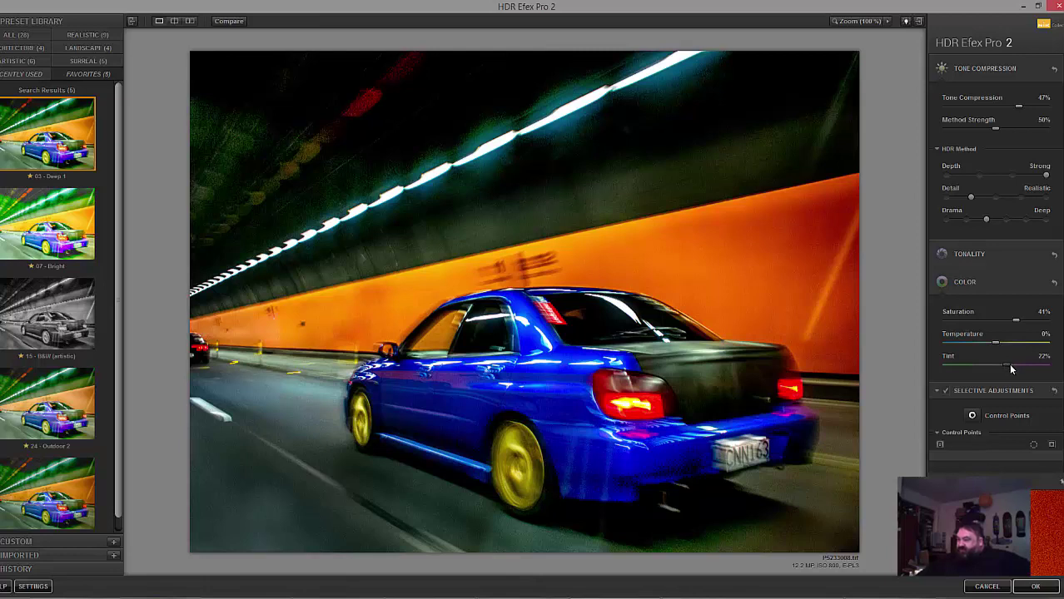
pyautogui.moveTo(1010, 369); pyautogui.dragTo(1011, 368)
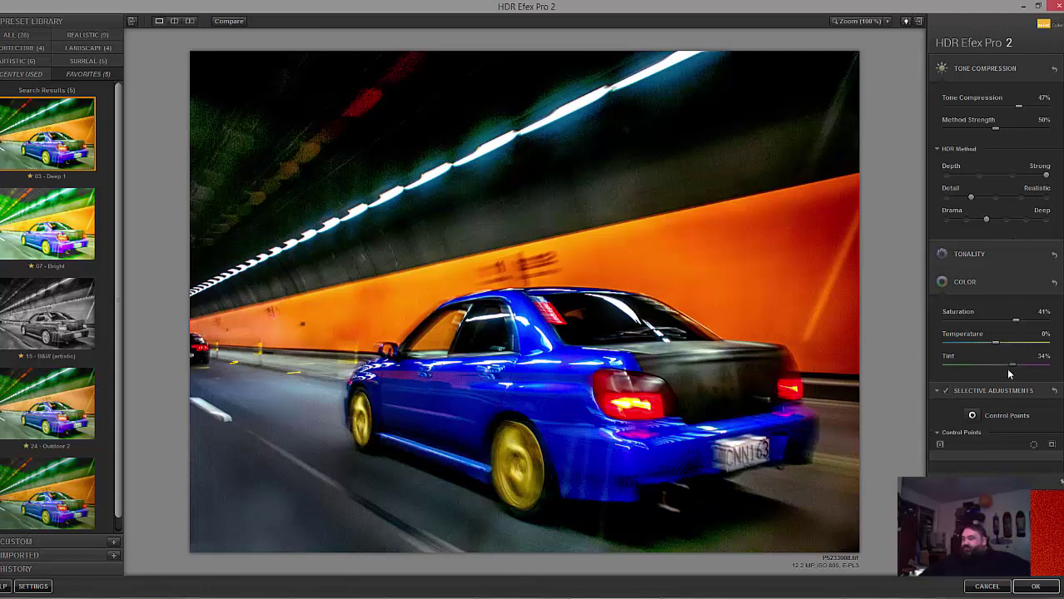
# Step: Lower the Exposure to -51% in the tonality settings and apply the HDR Efex Pro 2 filter to the photo
pyautogui.click(996, 257)
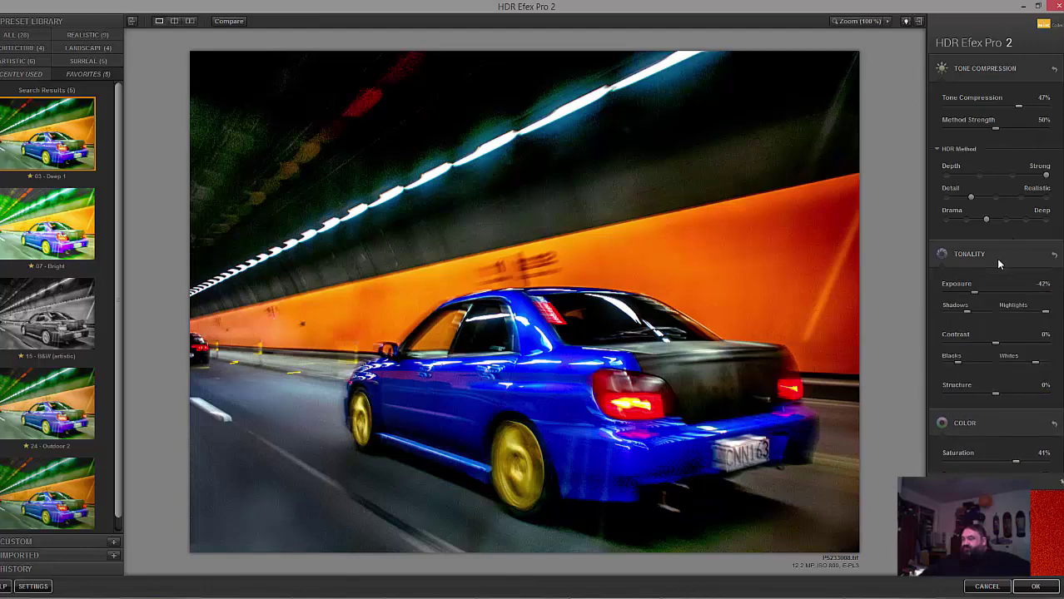
pyautogui.moveTo(974, 293); pyautogui.dragTo(964, 296)
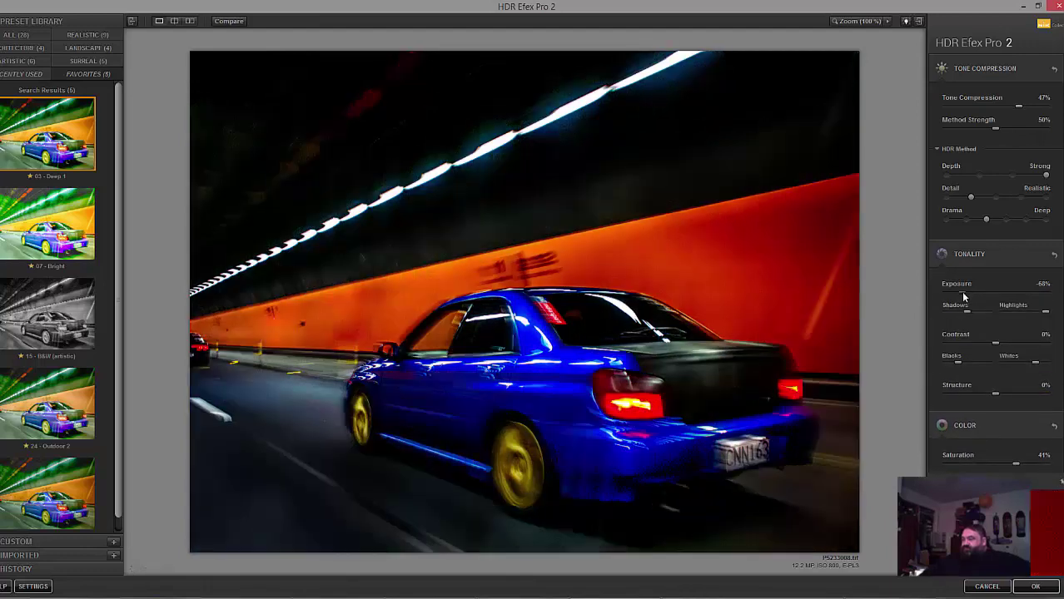
pyautogui.moveTo(964, 296); pyautogui.dragTo(969, 297)
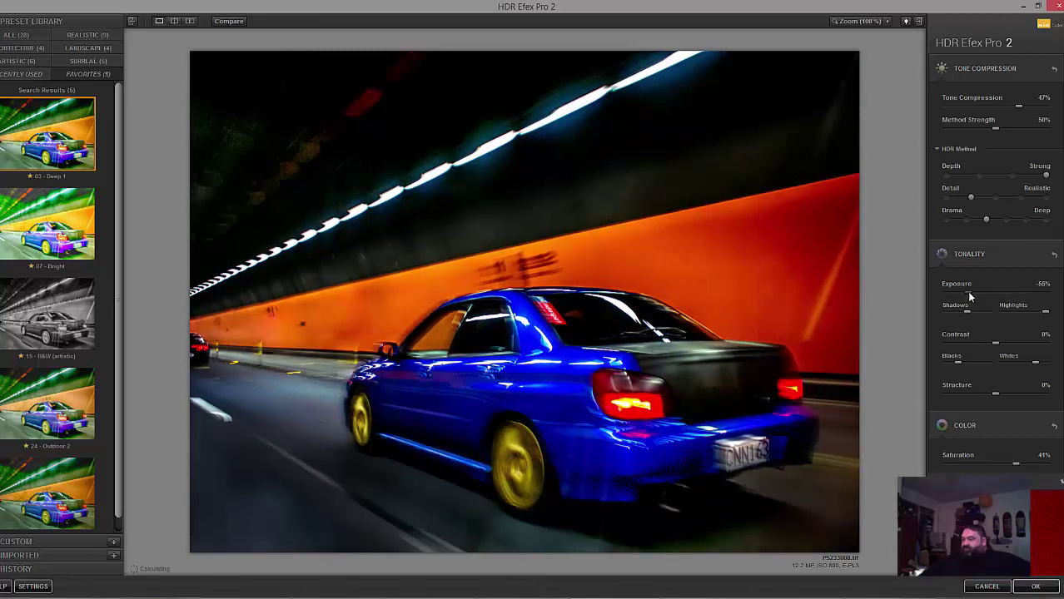
pyautogui.moveTo(969, 297); pyautogui.dragTo(972, 296)
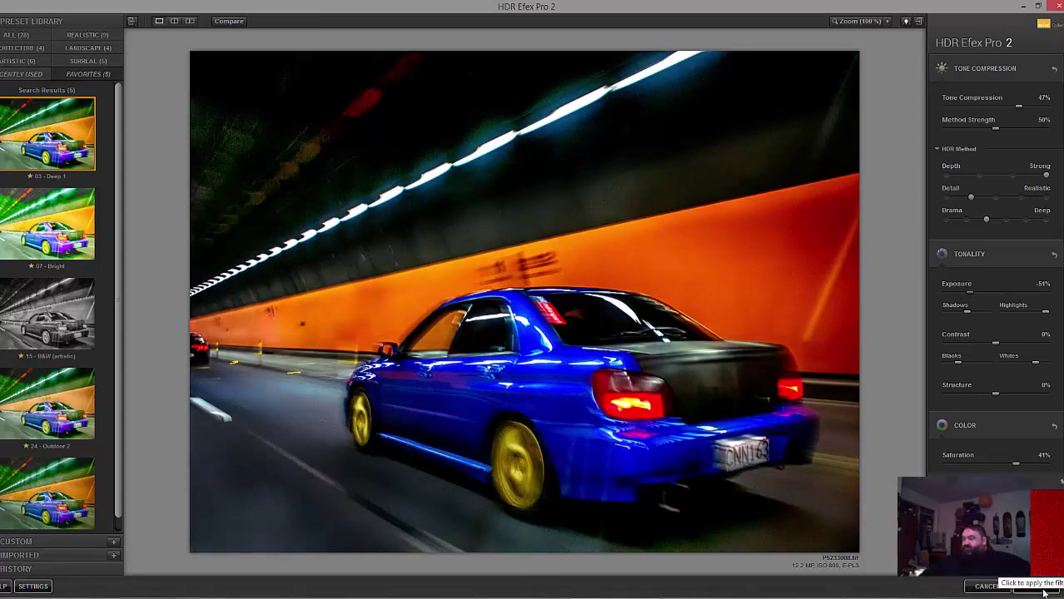
pyautogui.click(1044, 589)
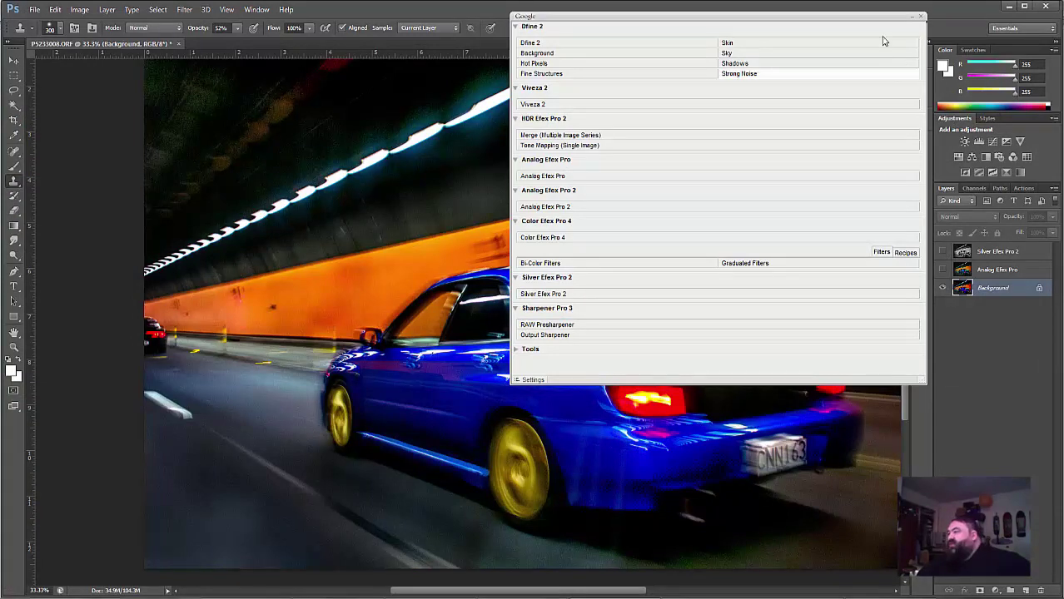
pyautogui.click(912, 15)
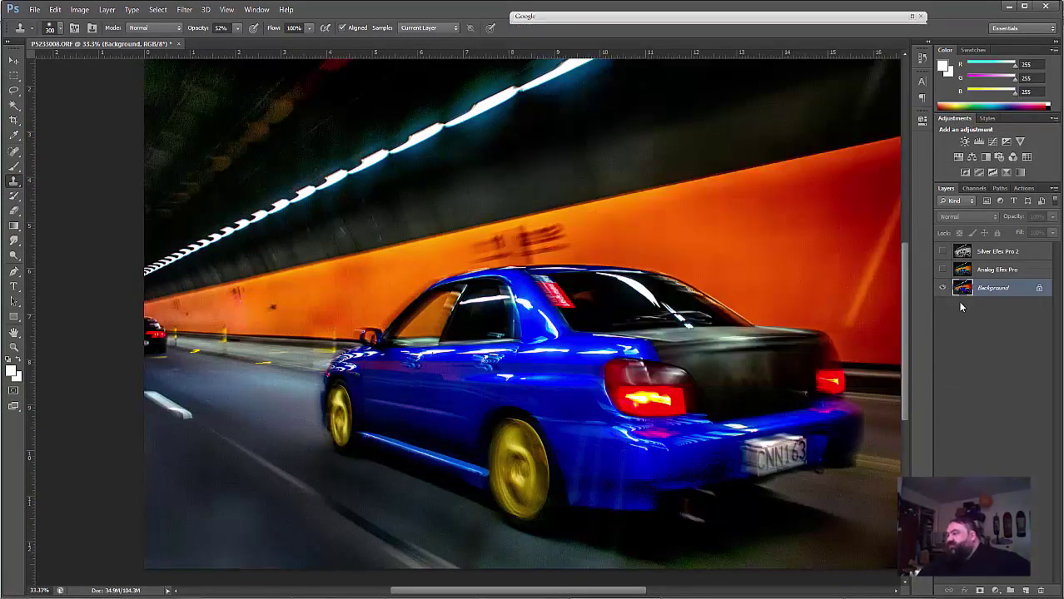
# Step: Compare the HDR result with the Analog Efex Pro version by switching that layer's visibility on and off
pyautogui.click(942, 271)
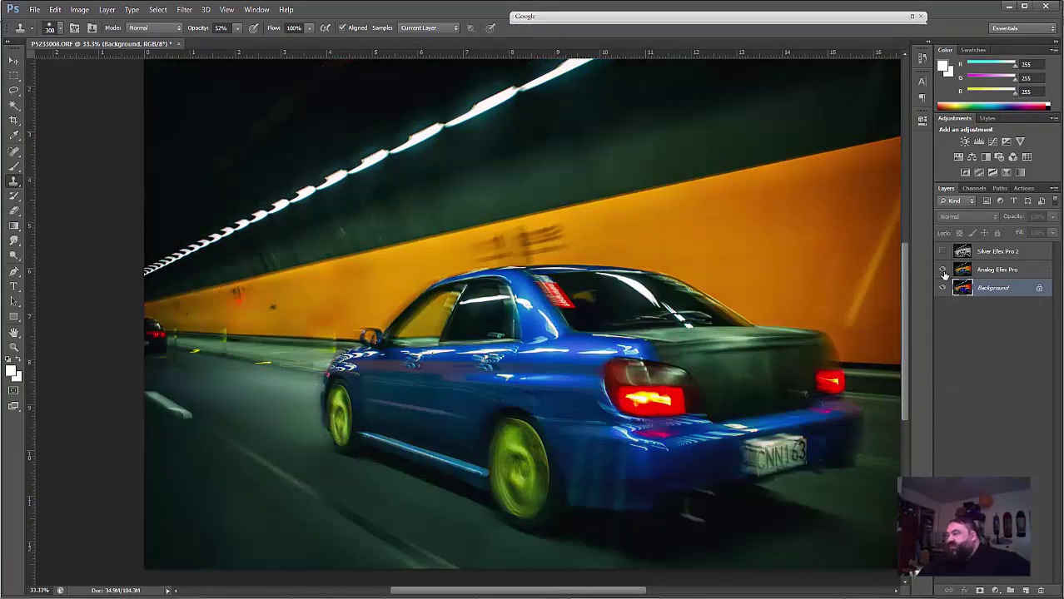
pyautogui.click(944, 271)
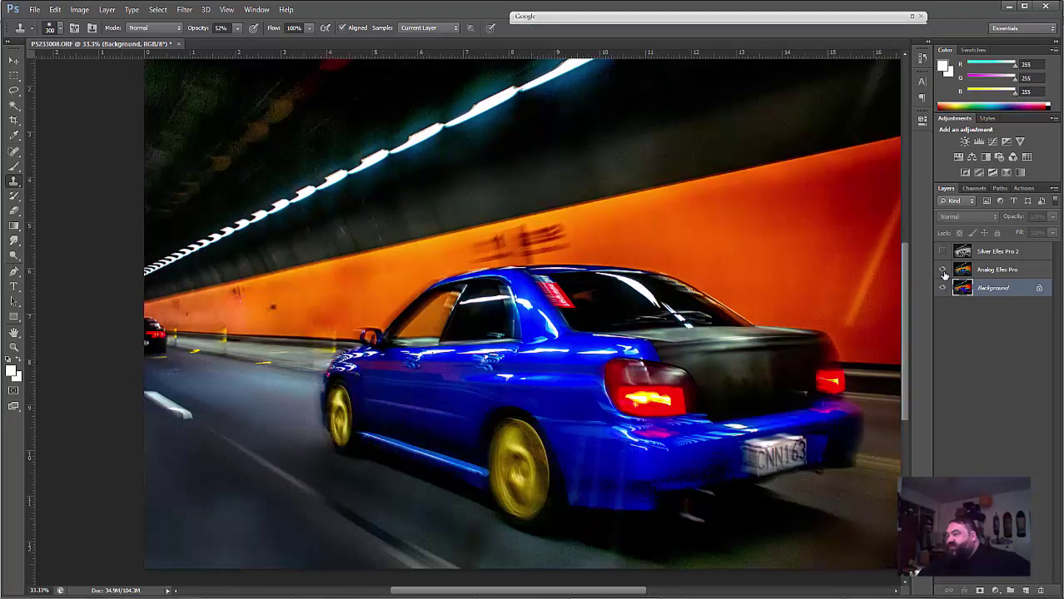
pyautogui.click(944, 272)
pyautogui.click(943, 271)
pyautogui.click(943, 272)
pyautogui.click(943, 271)
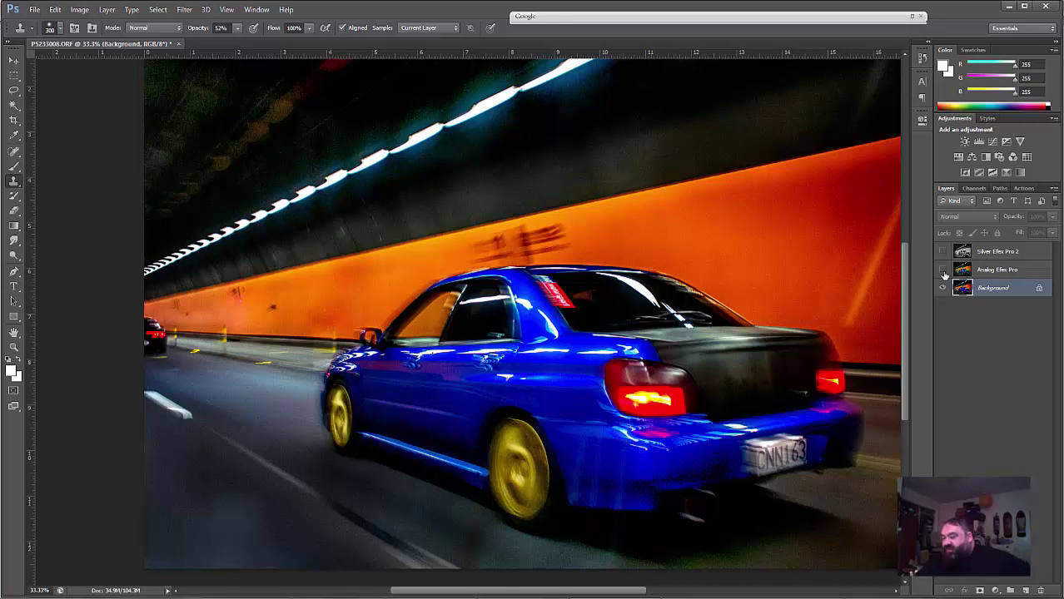
# Step: Duplicate the Background layer, check the copy by toggling its visibility, and delete it
pyautogui.hscroll(2, 944, 275)
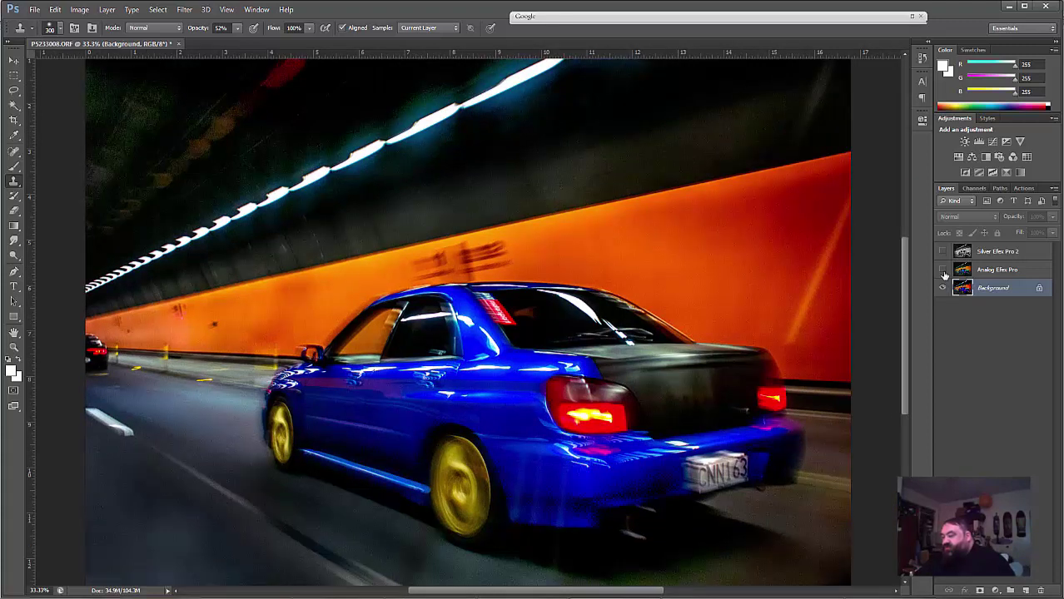
pyautogui.hotkey('ctrl', 'j')
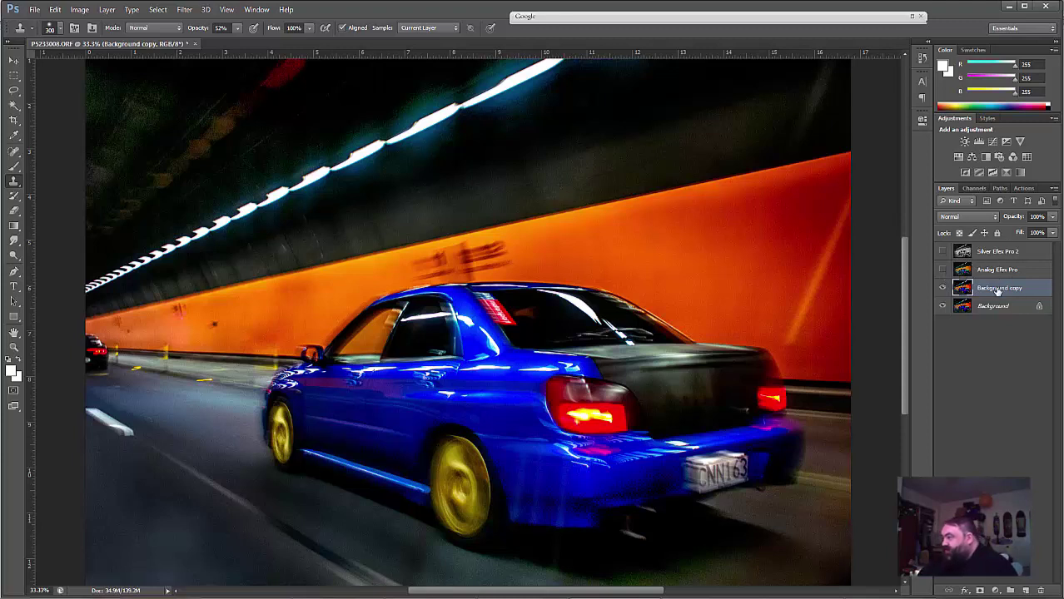
pyautogui.click(942, 288)
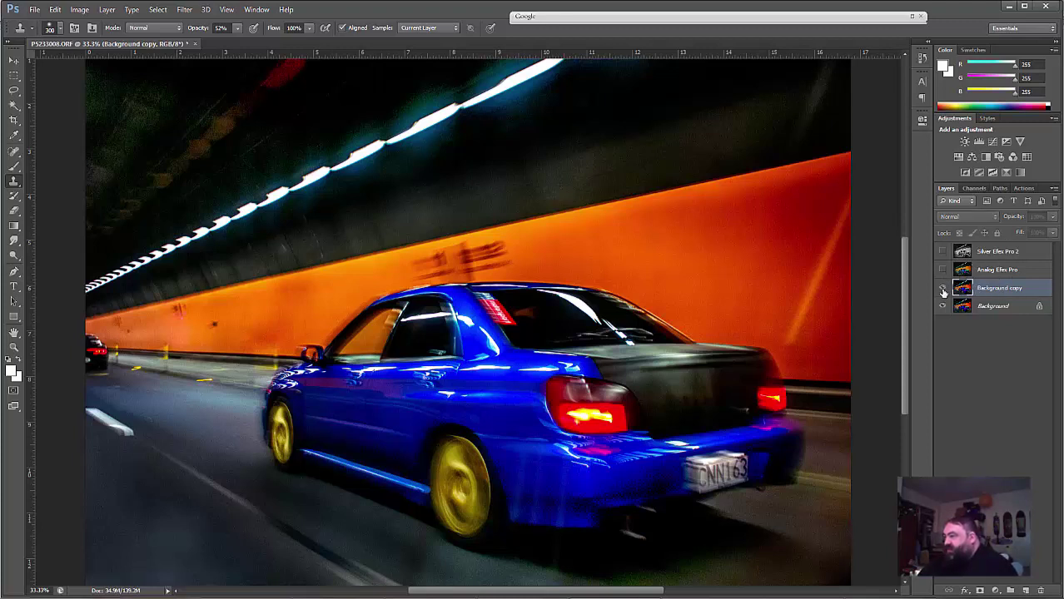
pyautogui.click(943, 288)
pyautogui.moveTo(1012, 290); pyautogui.dragTo(1039, 591)
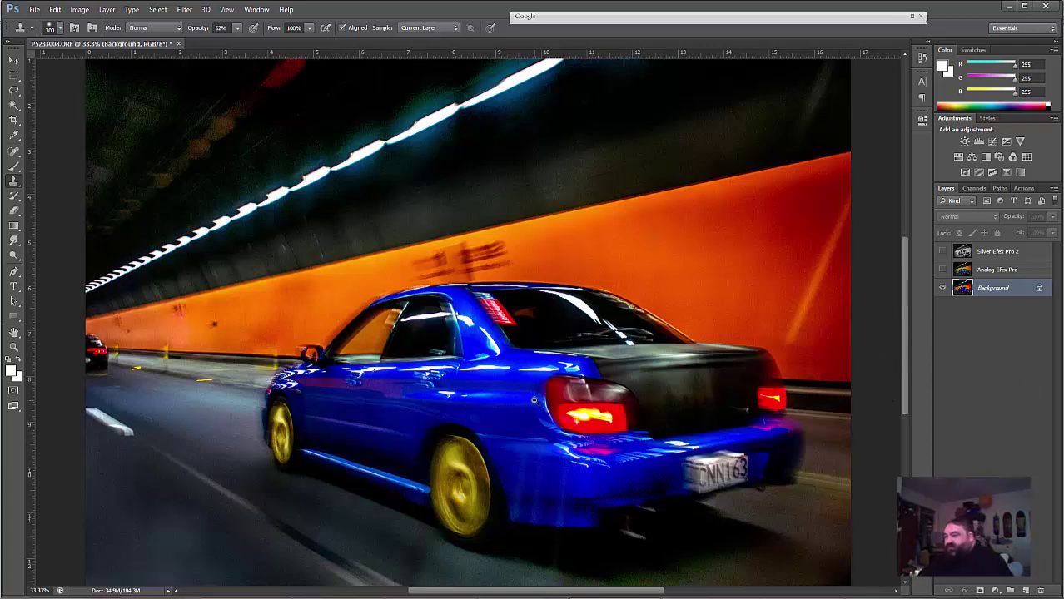
# Step: Compare the Analog Efex Pro layer with the HDR background again with the whole photo in view, leaving the layer hidden
pyautogui.hotkey('ctrl', '-')
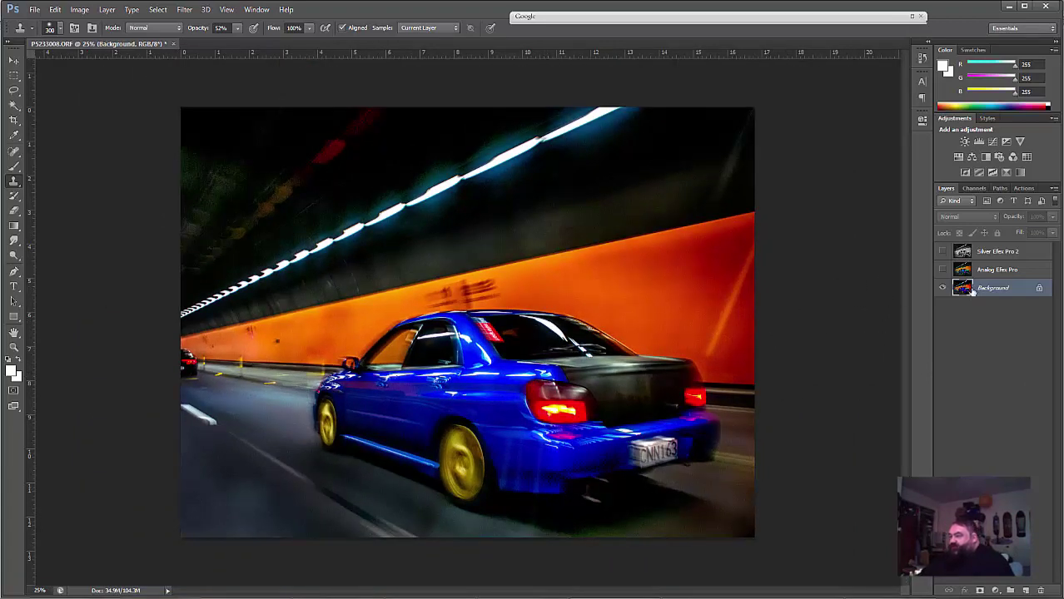
pyautogui.click(942, 270)
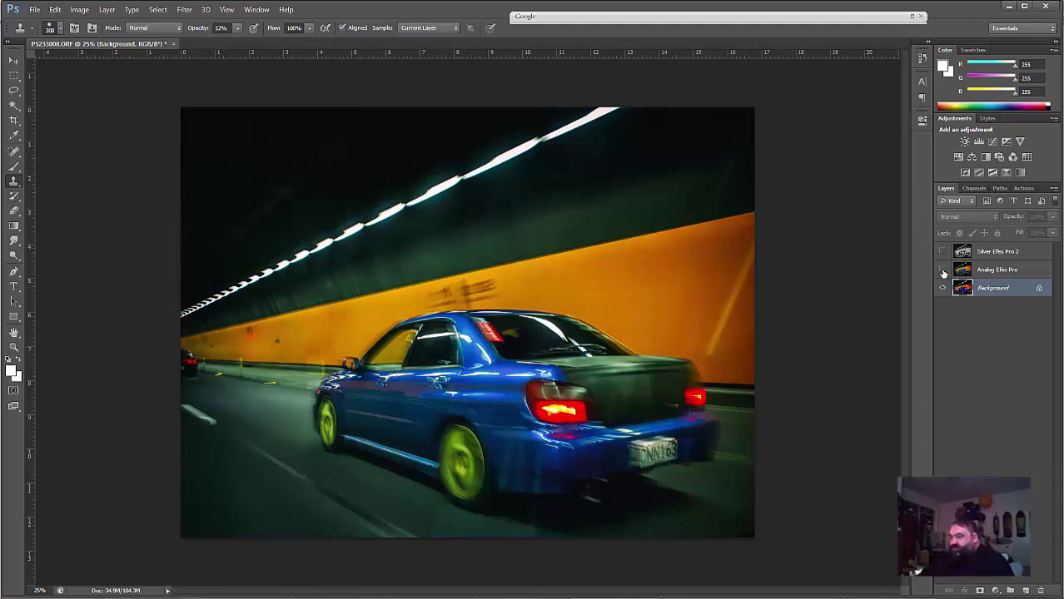
pyautogui.click(942, 273)
pyautogui.click(942, 272)
pyautogui.click(943, 272)
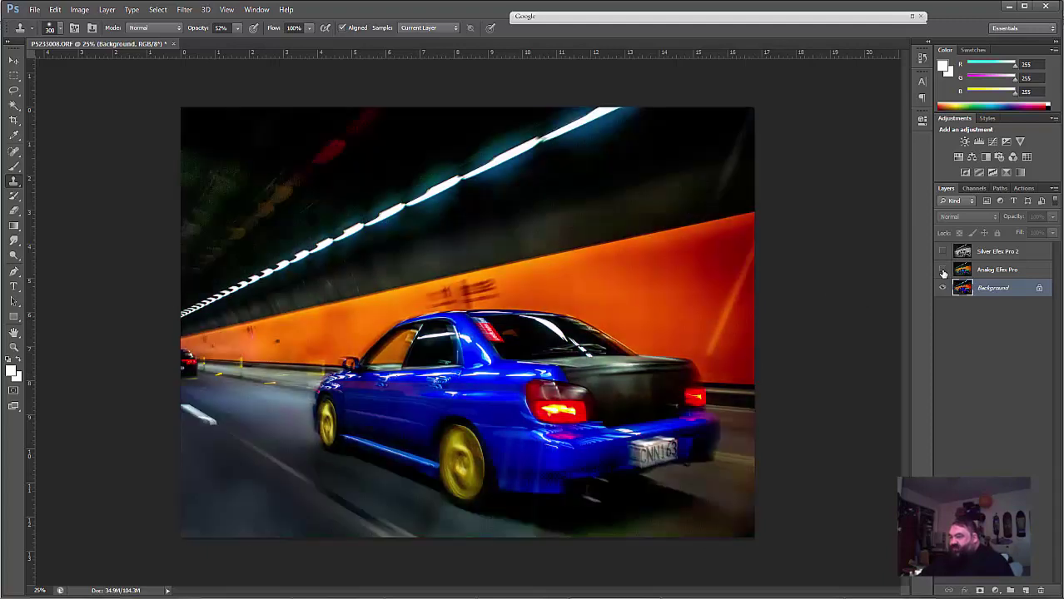
pyautogui.click(942, 272)
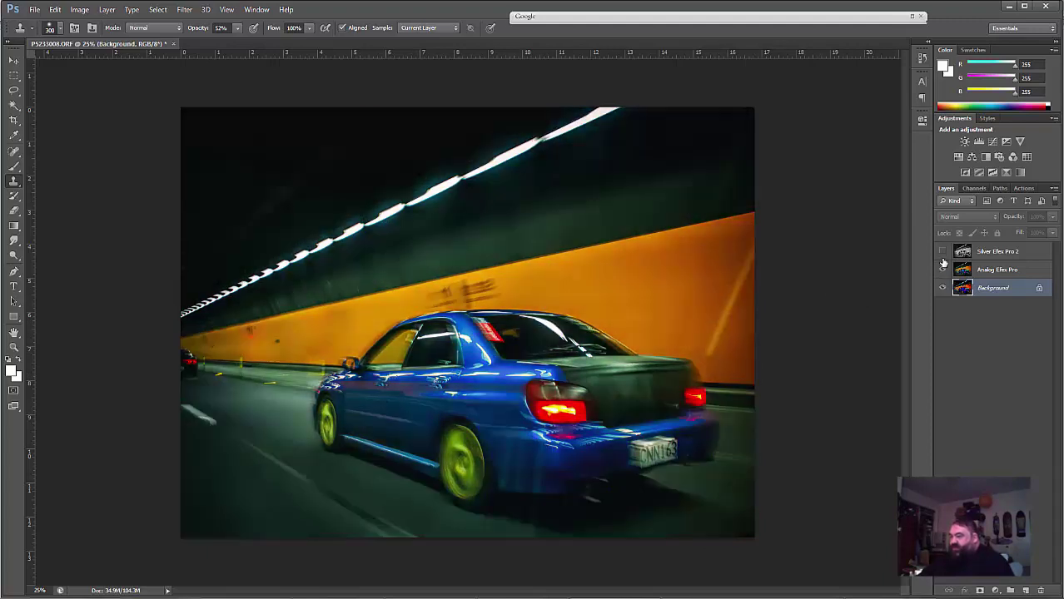
pyautogui.click(942, 269)
# Step: Show and hide the Silver Efex Pro 2 layer to compare the black-and-white look with the HDR version
pyautogui.click(943, 251)
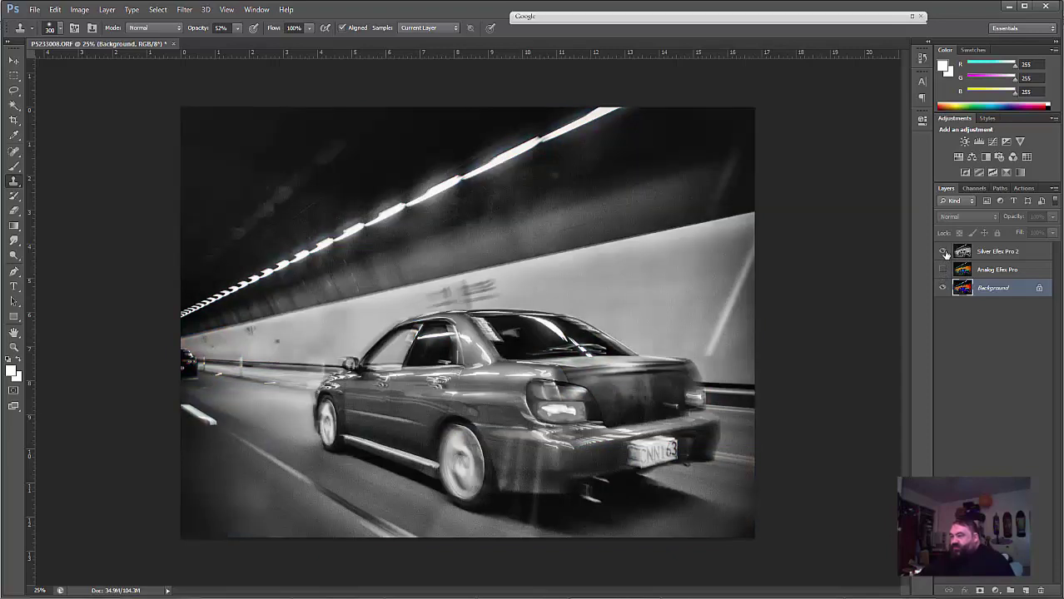
pyautogui.click(944, 253)
pyautogui.click(944, 253)
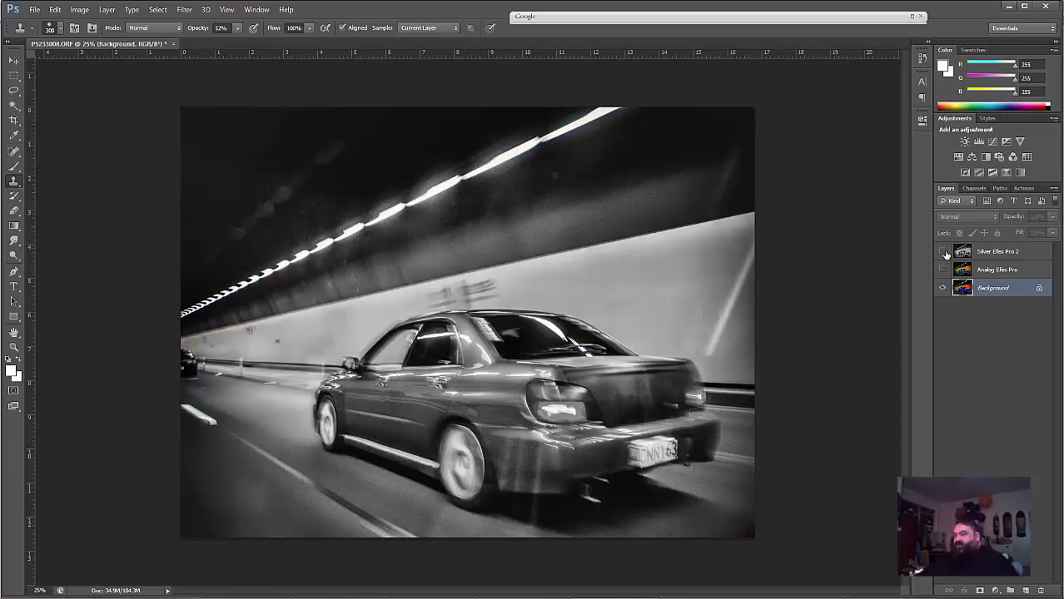
pyautogui.click(944, 252)
pyautogui.click(944, 252)
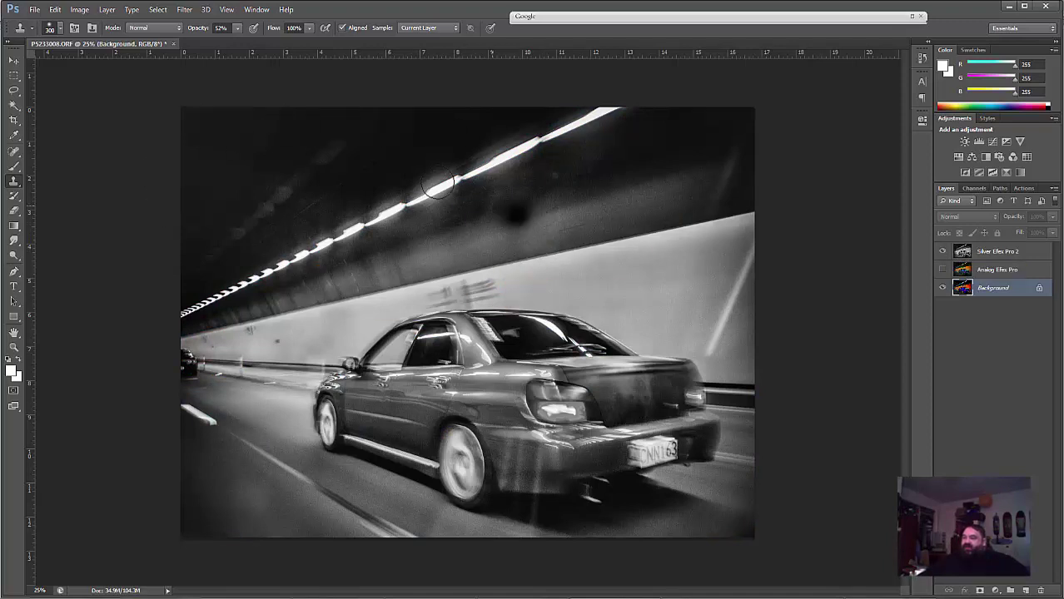
# Step: Undo the stray clone stamp mark on the tunnel ceiling and switch to the Move tool
pyautogui.click(521, 219)
pyautogui.hotkey('ctrl', 'z')
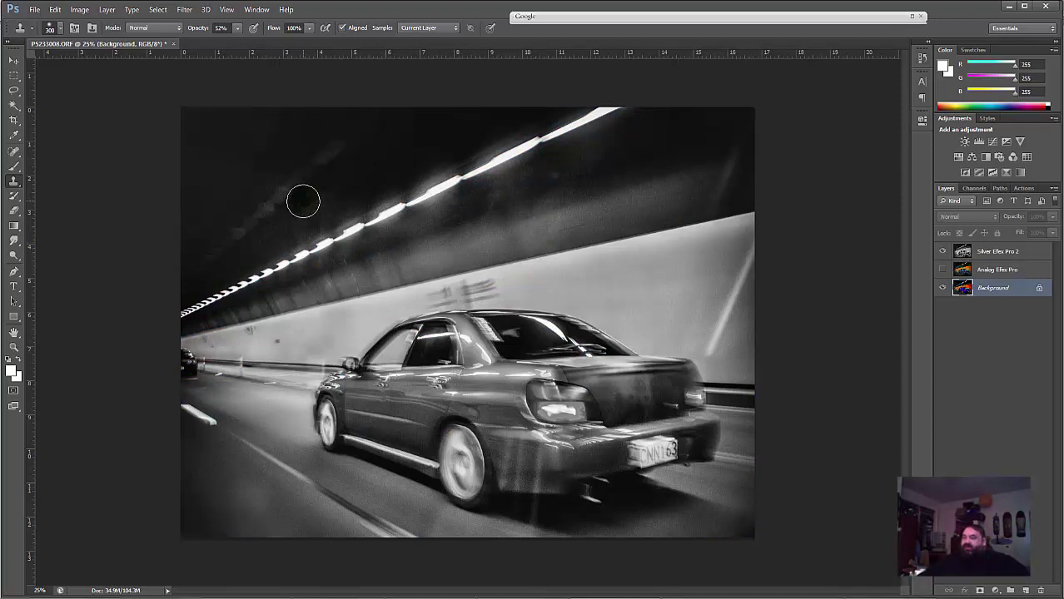
pyautogui.click(13, 61)
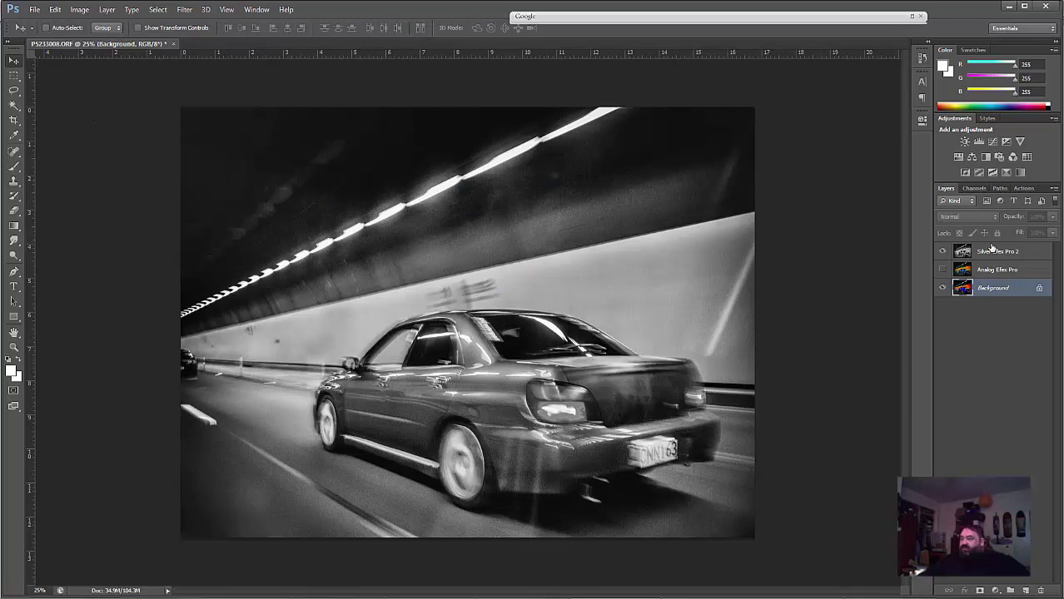
# Step: Examine the color HDR photo against the Silver Efex Pro 2 version several more times, finishing with the black-and-white layer hidden
pyautogui.click(942, 253)
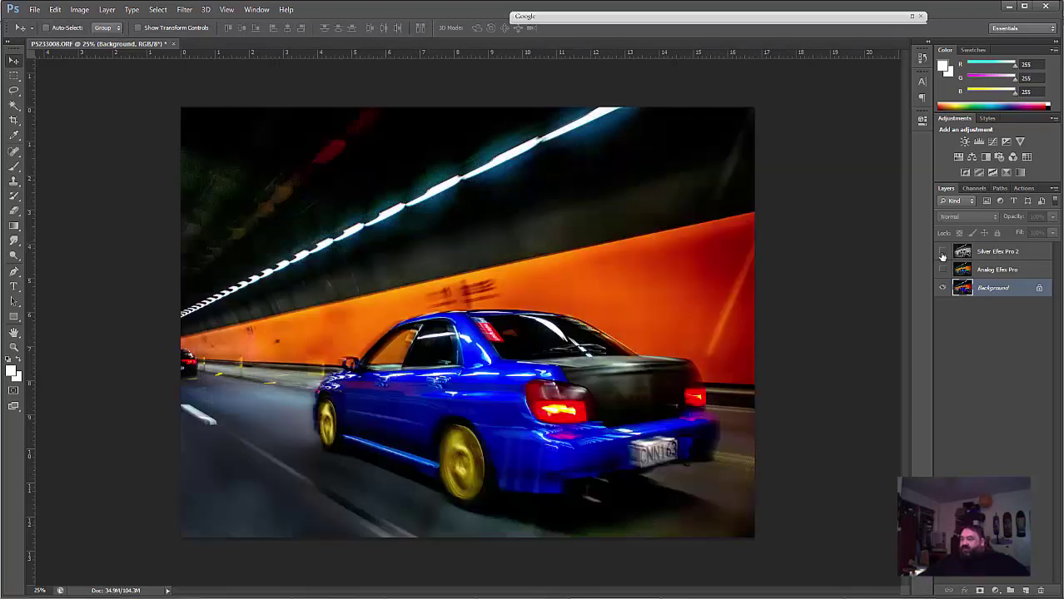
pyautogui.click(942, 252)
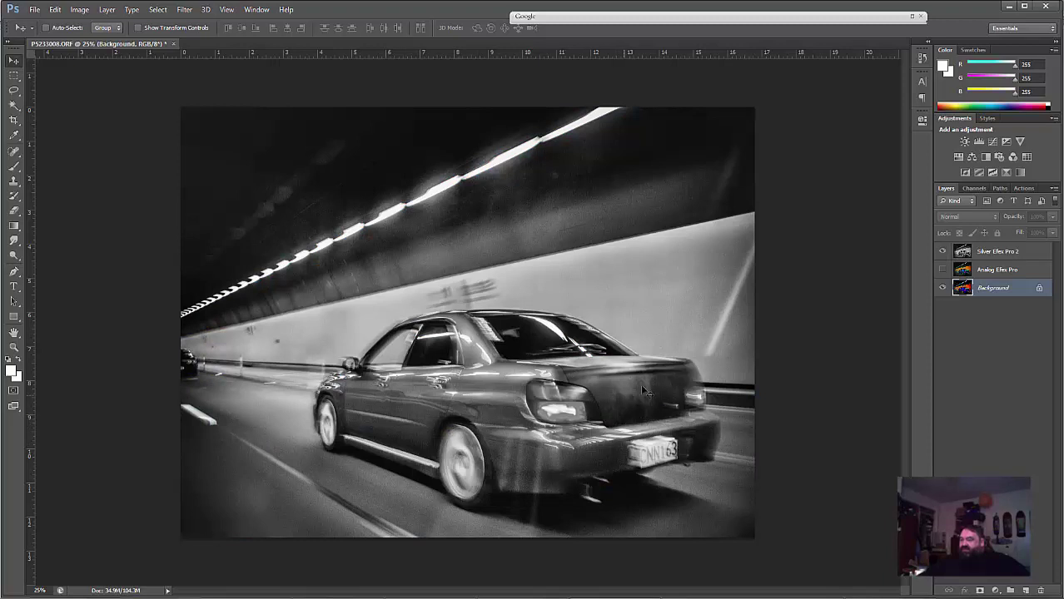
pyautogui.click(944, 252)
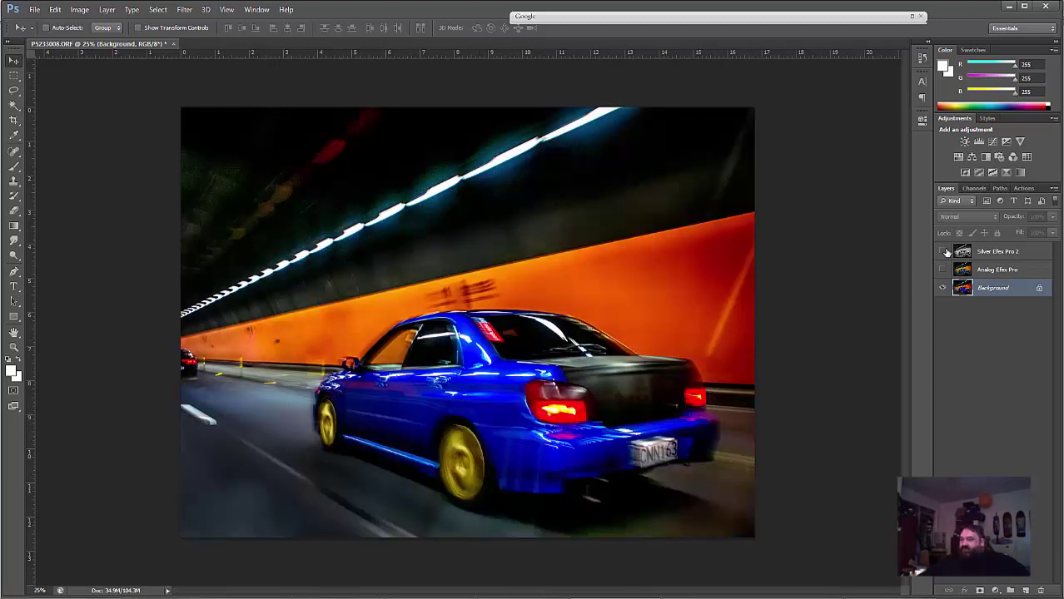
pyautogui.click(944, 252)
pyautogui.click(944, 252)
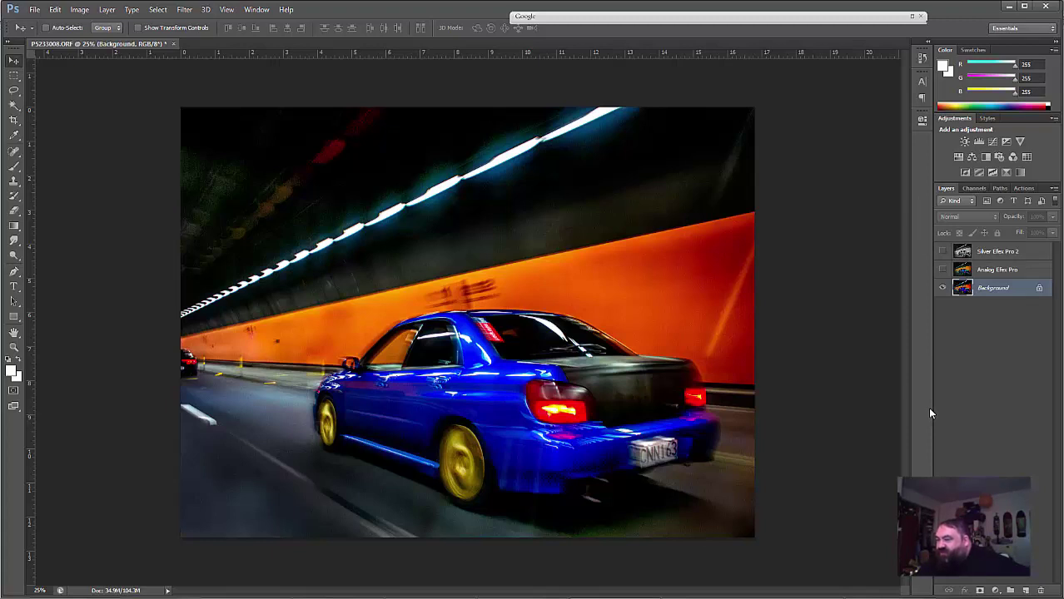
pyautogui.click(944, 252)
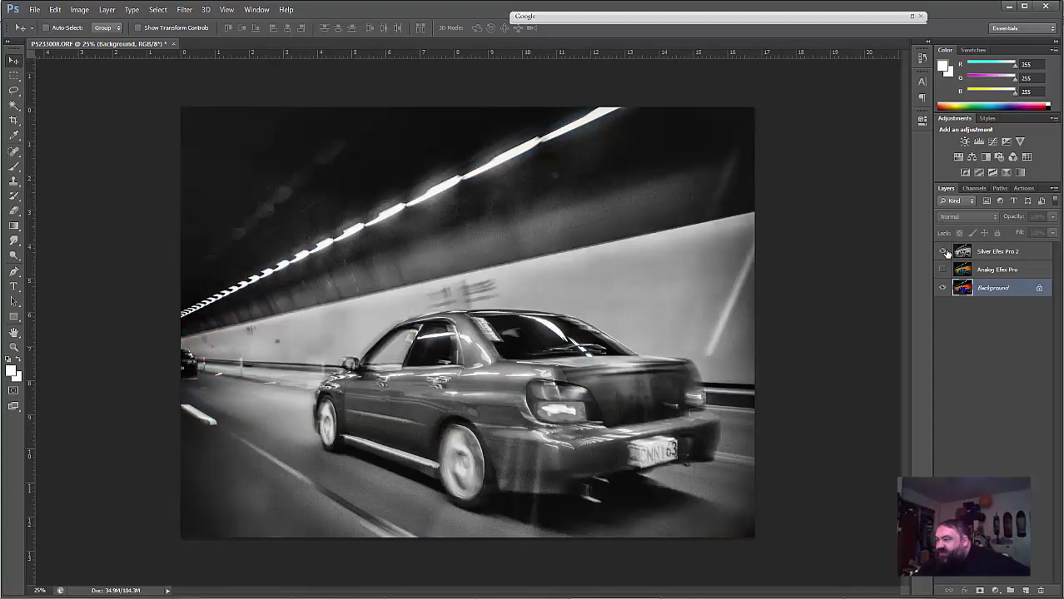
pyautogui.click(944, 252)
pyautogui.click(944, 253)
pyautogui.click(944, 252)
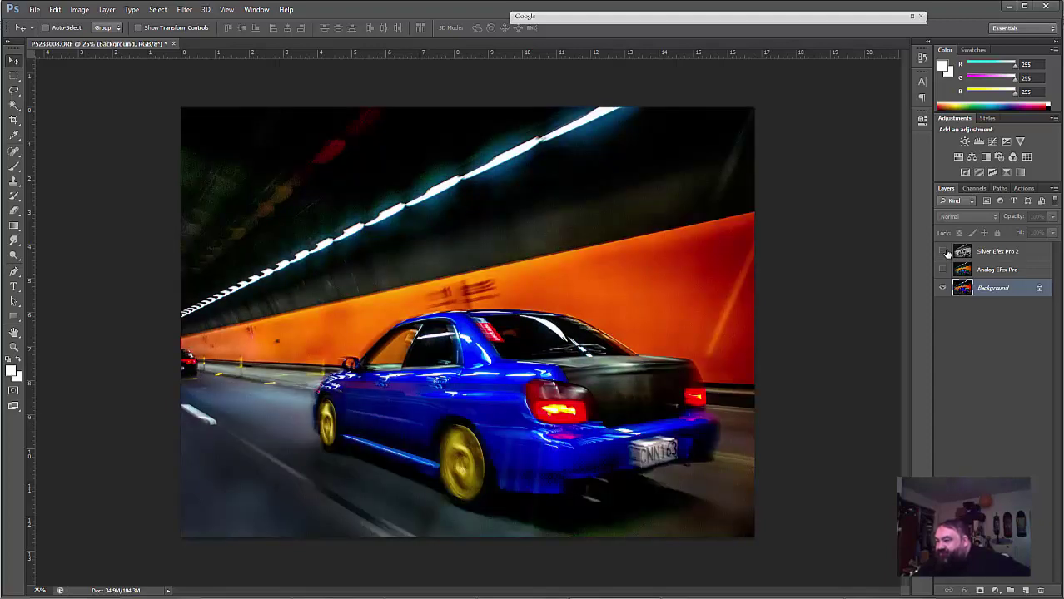
pyautogui.click(944, 252)
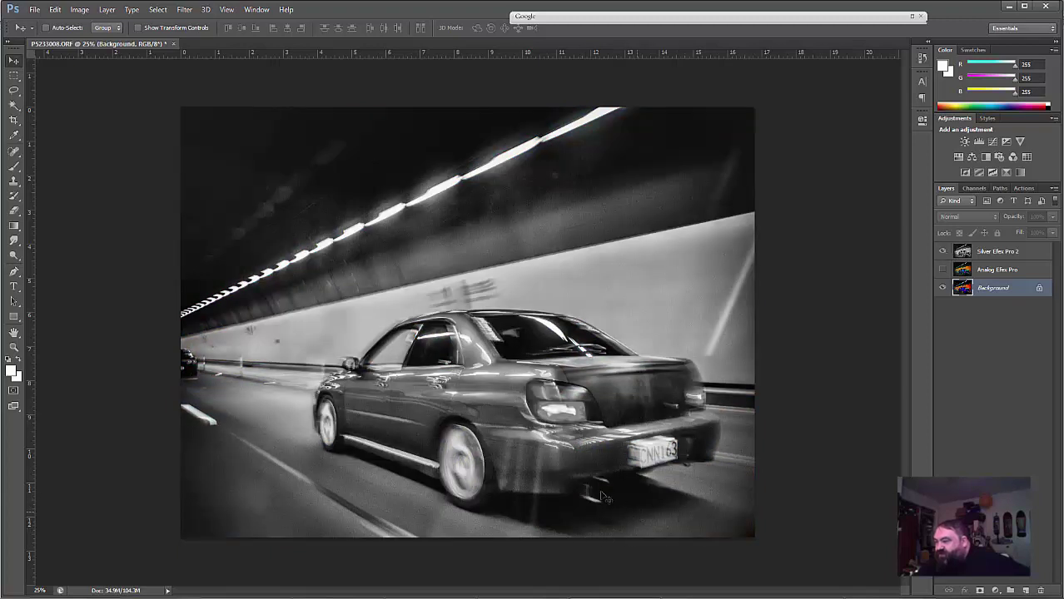
pyautogui.click(941, 253)
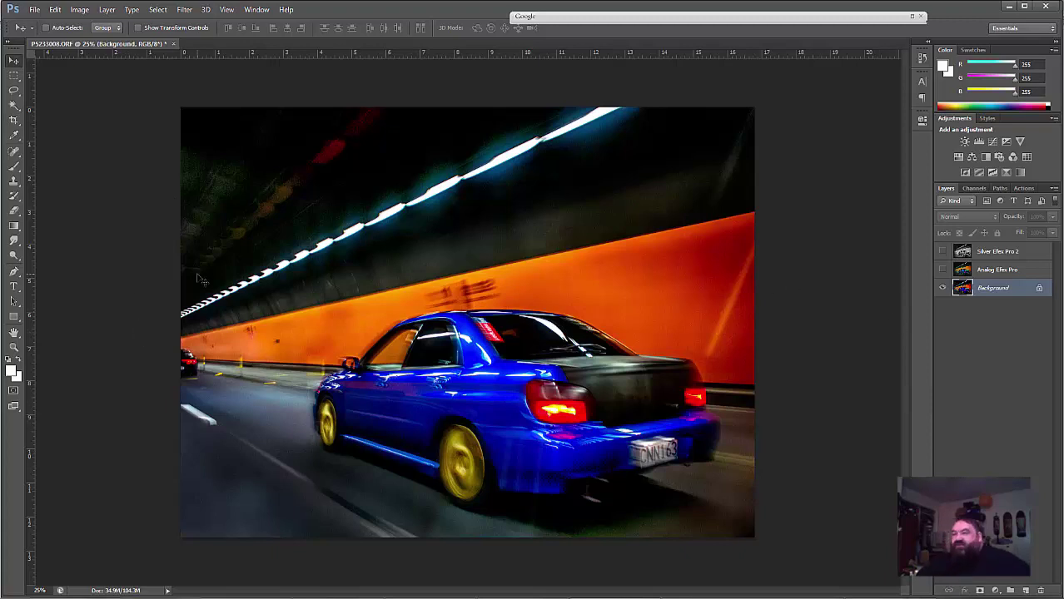
pyautogui.click(14, 124)
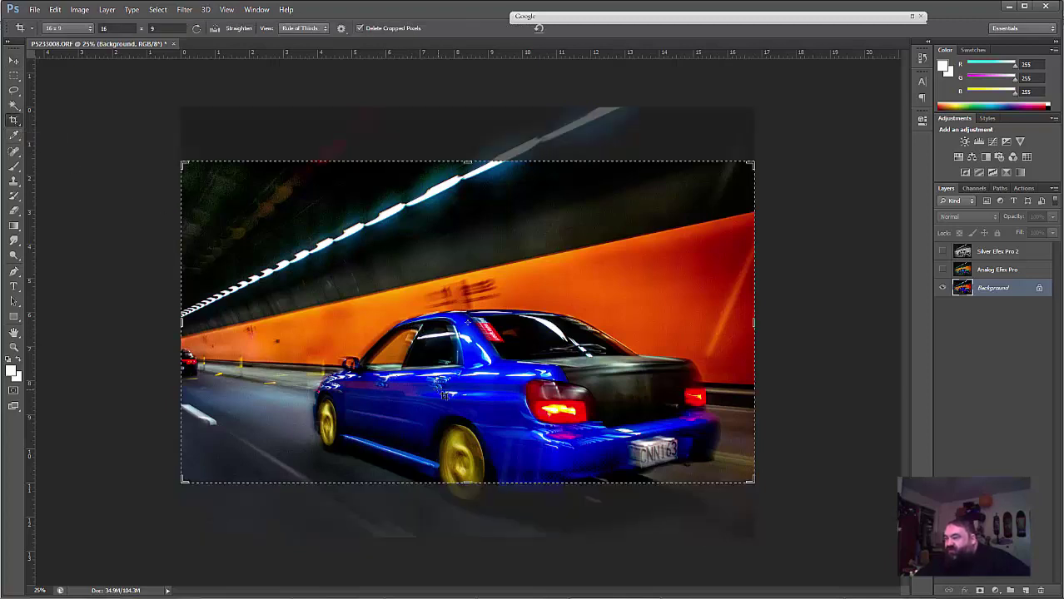
pyautogui.moveTo(445, 396); pyautogui.dragTo(475, 330)
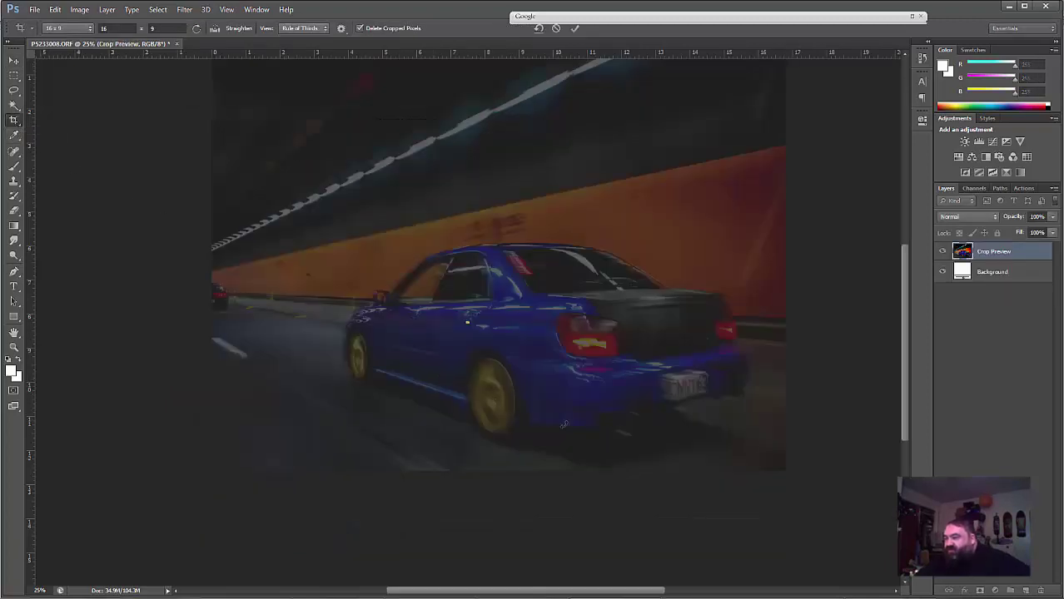
pyautogui.press('Return')
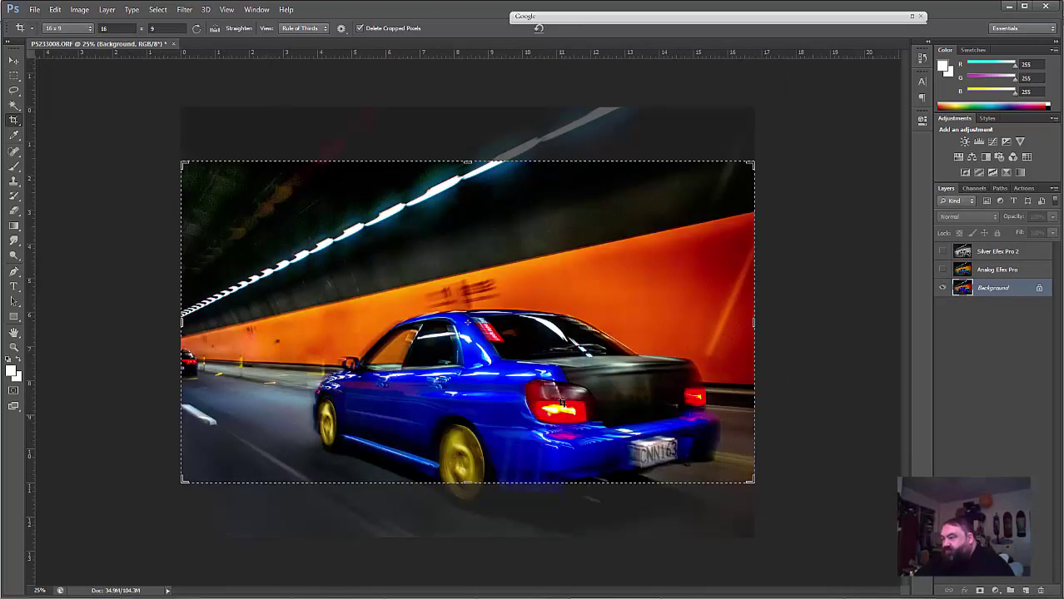
# Step: Try a 16 x 9 crop of the tunnel photo with the frame shifted down toward the road, and undo that crop
pyautogui.click(468, 311)
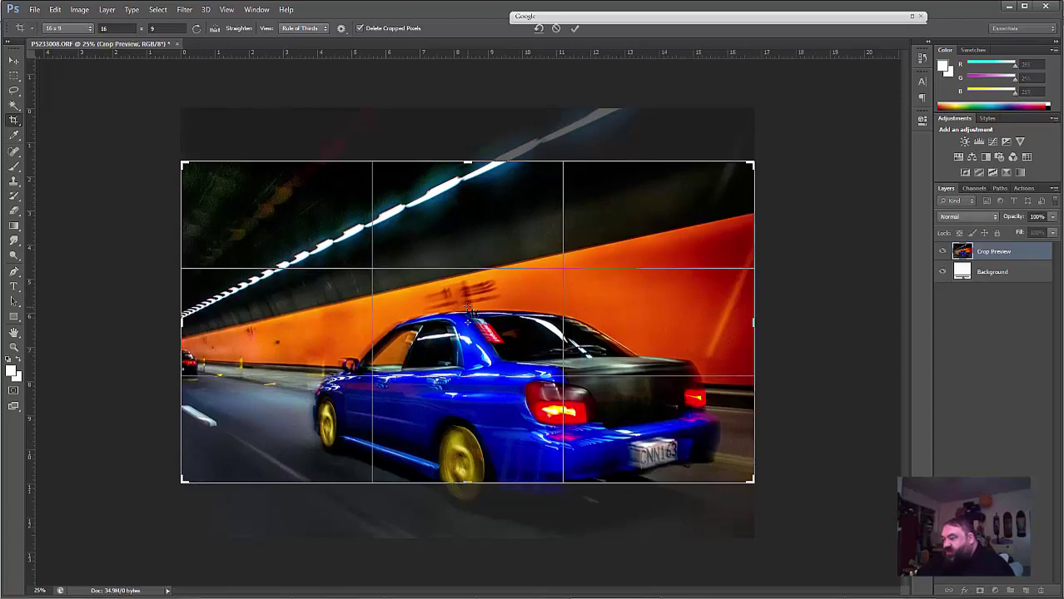
pyautogui.press('Up')
pyautogui.press('Up')
pyautogui.press('Up')
pyautogui.press('Up')
pyautogui.press('Up')
pyautogui.press('Up')
pyautogui.press('Up')
pyautogui.press('Up')
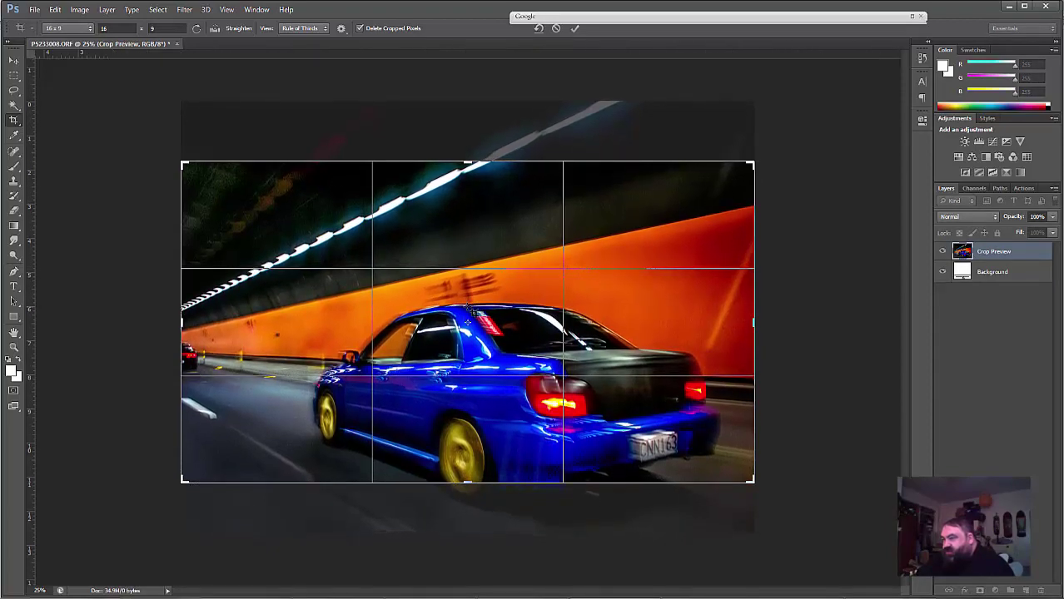
pyautogui.press('Up')
pyautogui.press('Up')
pyautogui.press('Up')
pyautogui.press('Up')
pyautogui.press('Up')
pyautogui.press('Up')
pyautogui.press('Up')
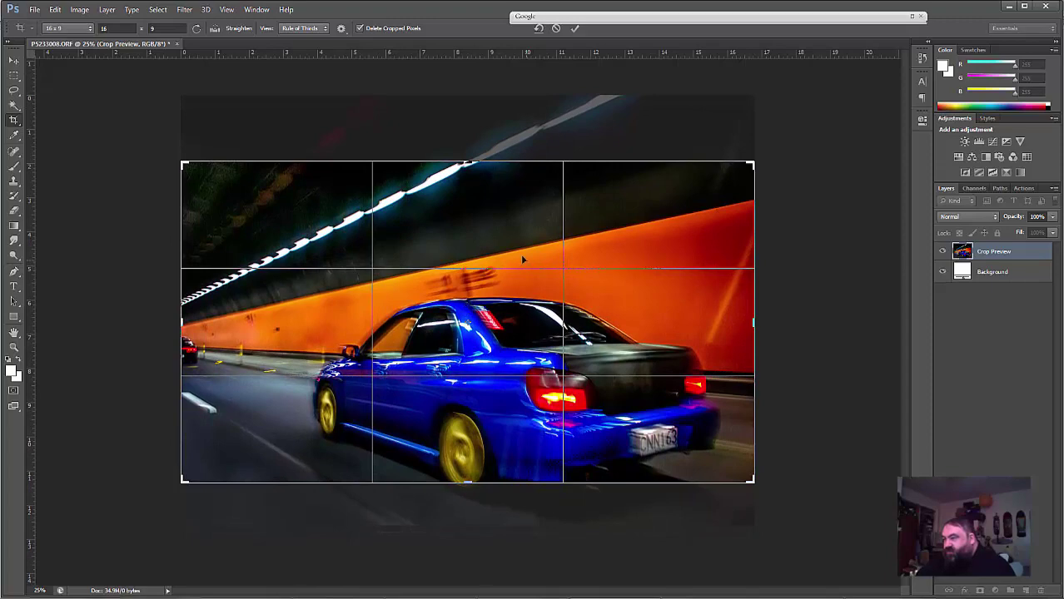
pyautogui.moveTo(523, 260); pyautogui.dragTo(506, 209)
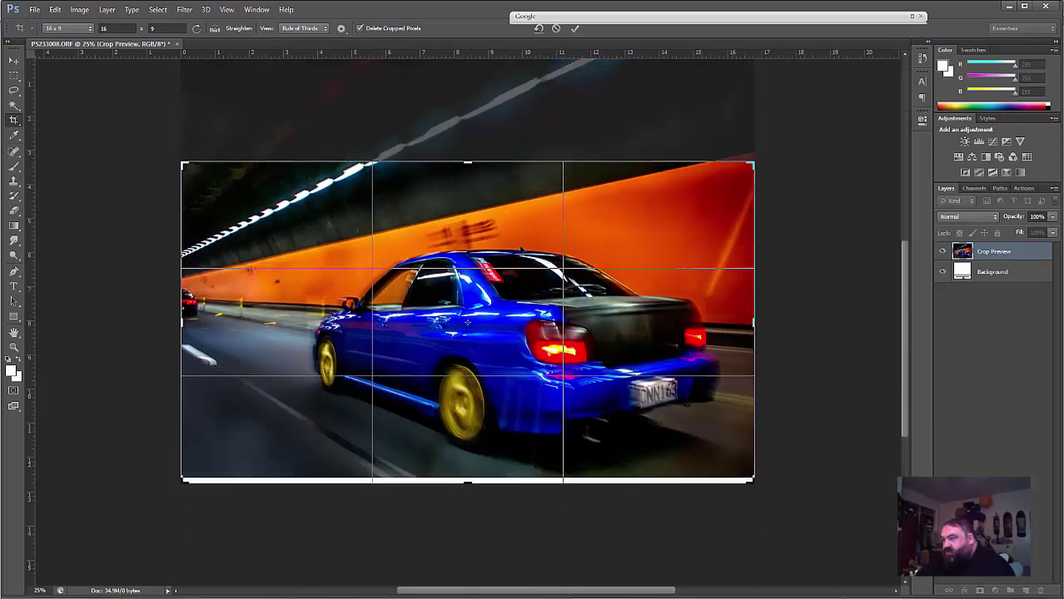
pyautogui.press('Return')
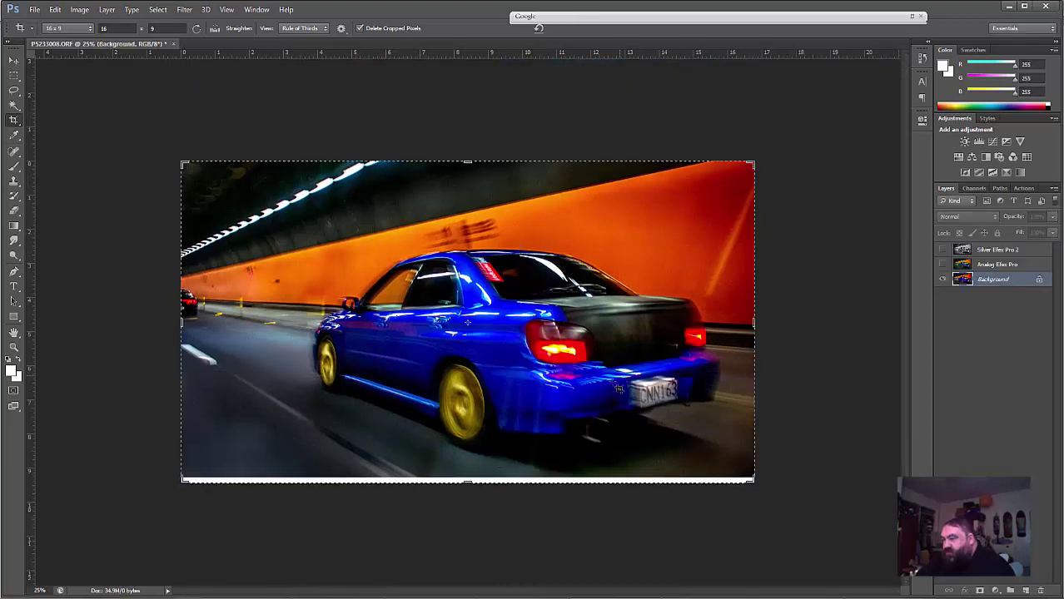
pyautogui.hotkey('ctrl', 'z')
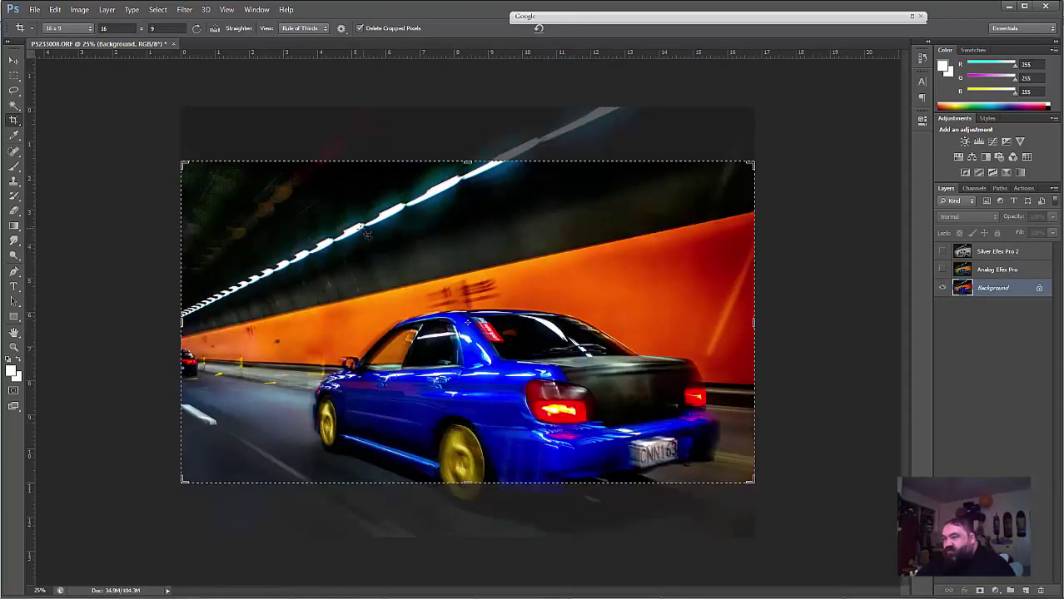
# Step: Crop the photo to 16 x 9, trimming the tunnel ceiling and keeping the whole car and the road down to the lower photo edge
pyautogui.click(15, 62)
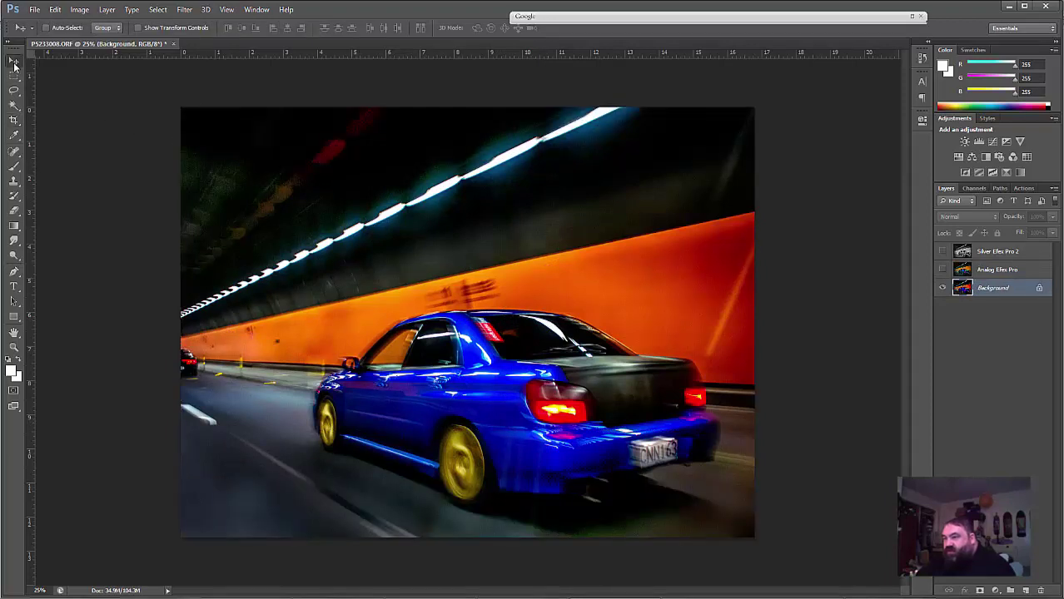
pyautogui.click(14, 120)
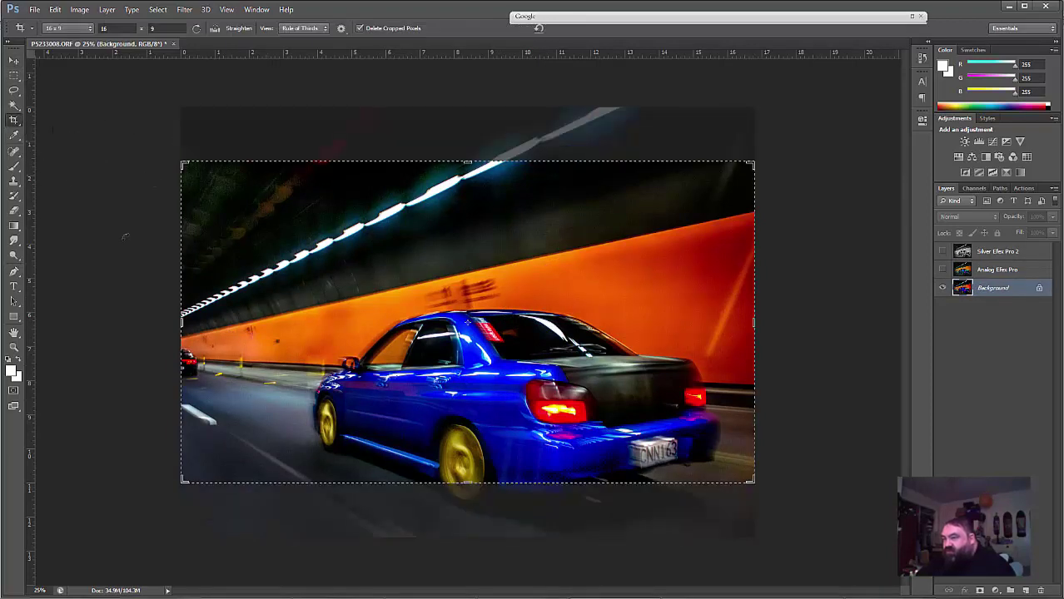
pyautogui.click(543, 304)
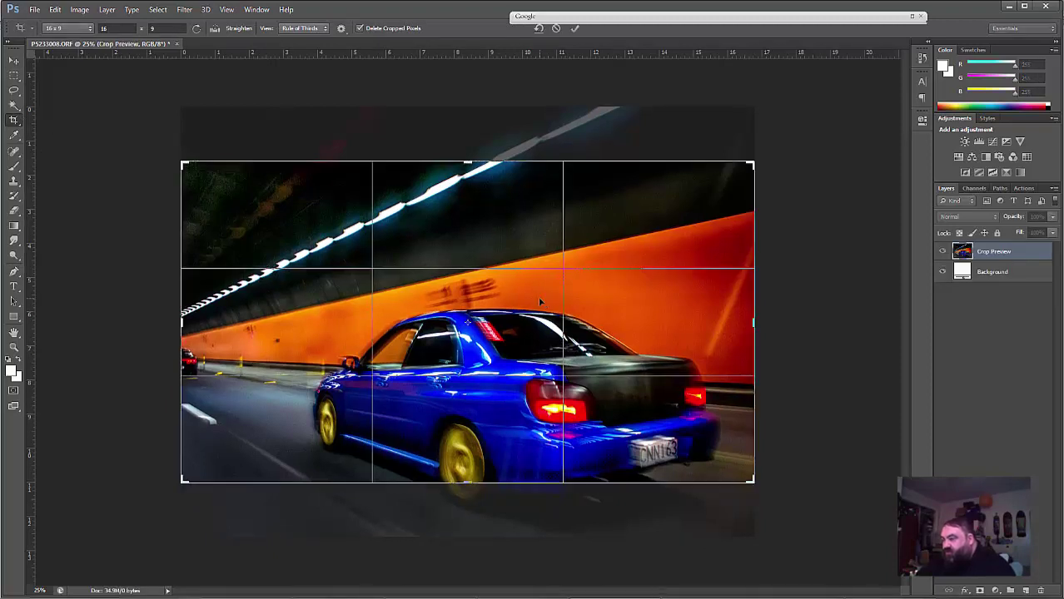
pyautogui.moveTo(538, 297); pyautogui.dragTo(536, 234)
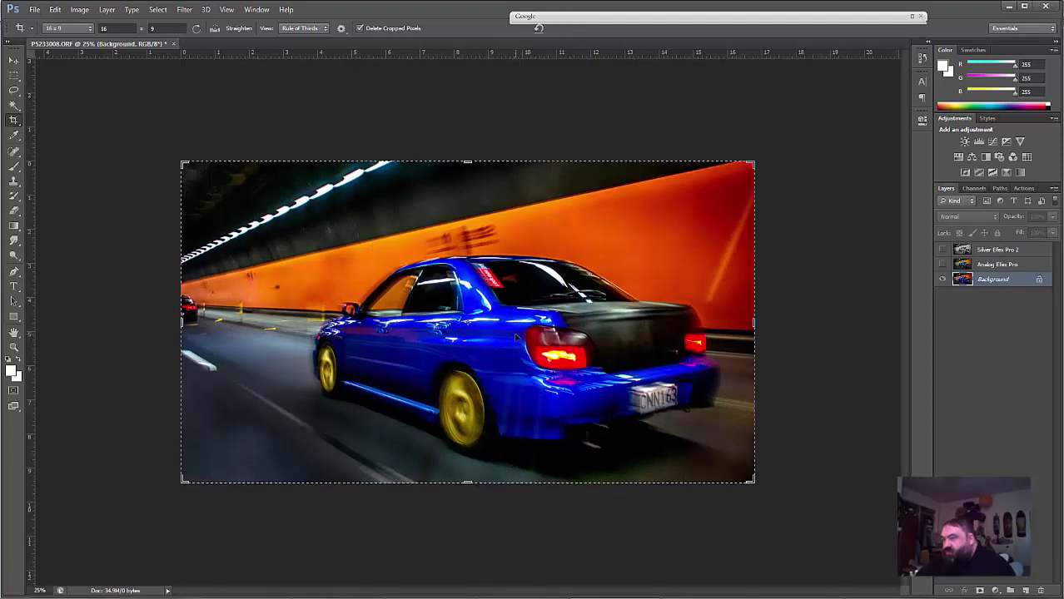
# Step: Discard the pending second crop and switch to the Move tool
pyautogui.click(55, 264)
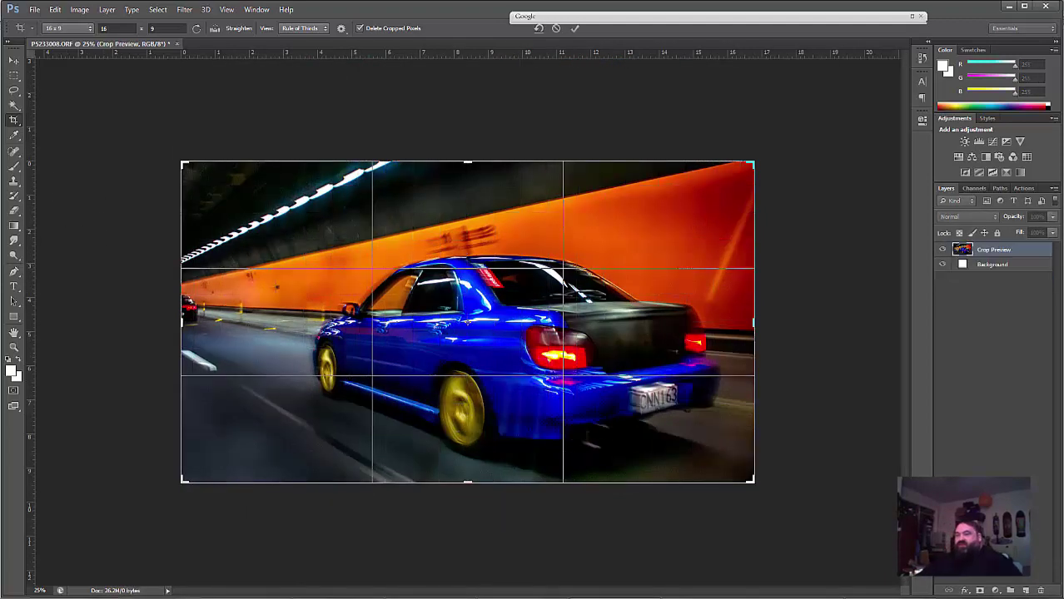
pyautogui.click(14, 62)
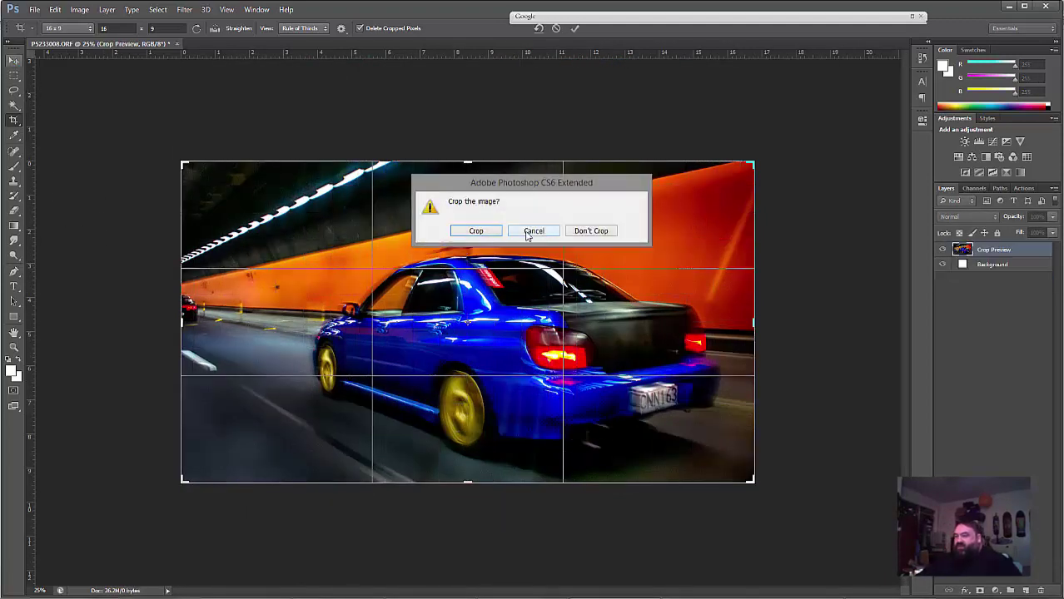
pyautogui.click(533, 233)
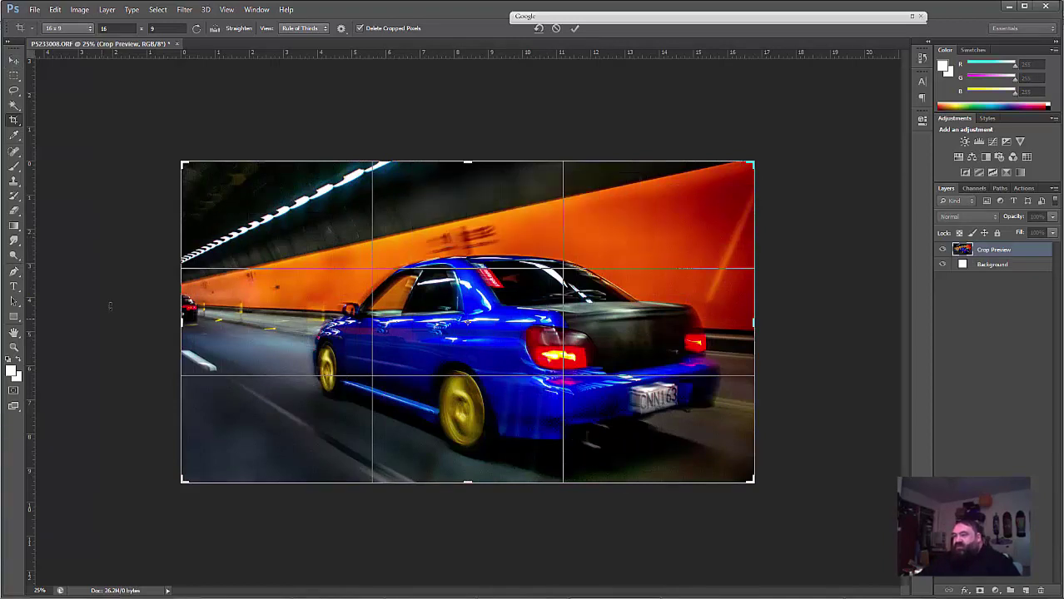
pyautogui.click(117, 281)
pyautogui.click(13, 62)
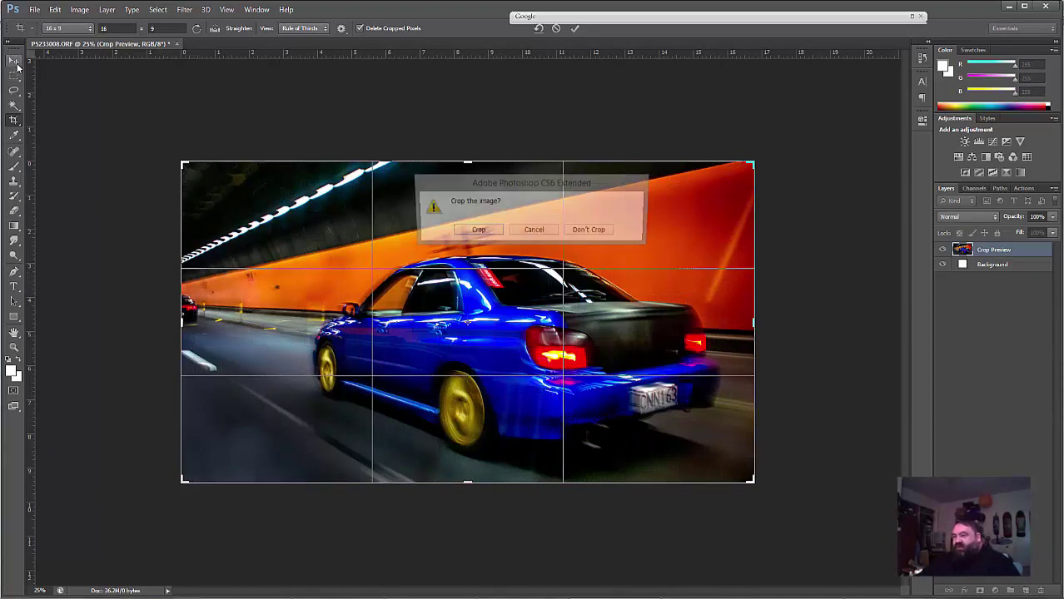
pyautogui.click(533, 232)
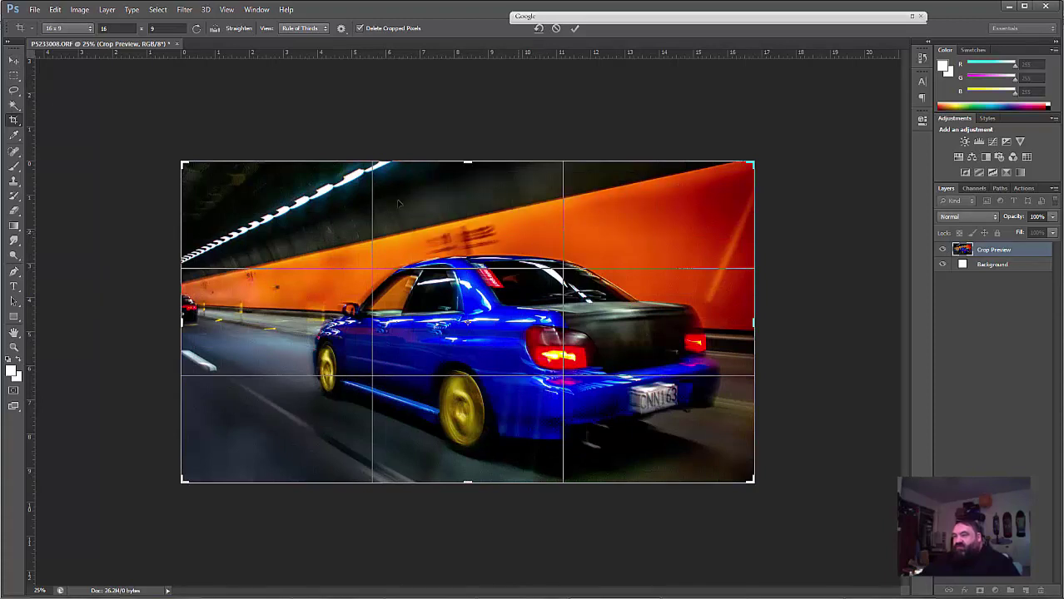
pyautogui.click(14, 61)
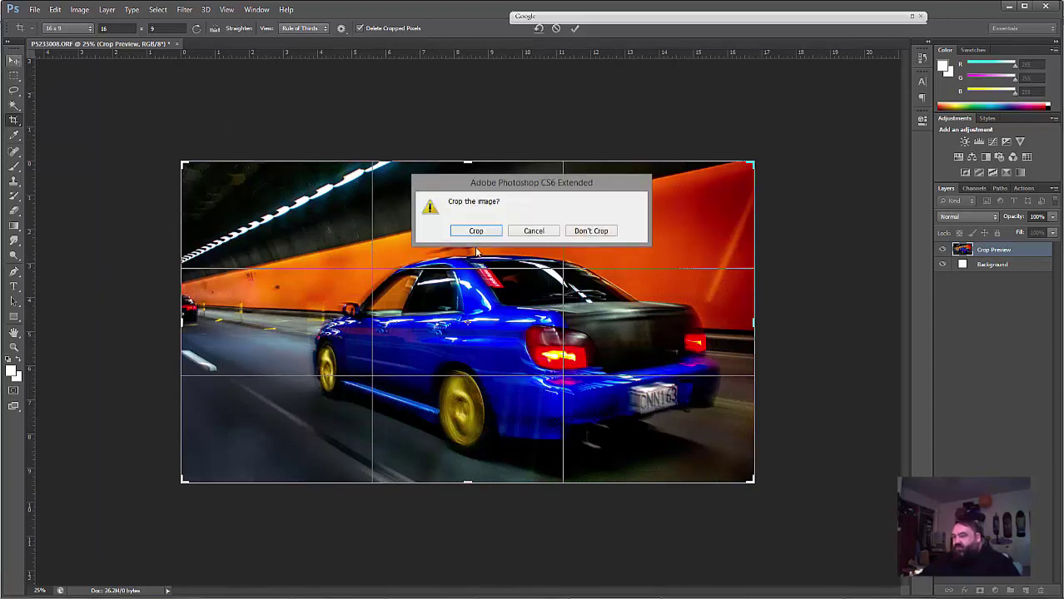
pyautogui.click(590, 231)
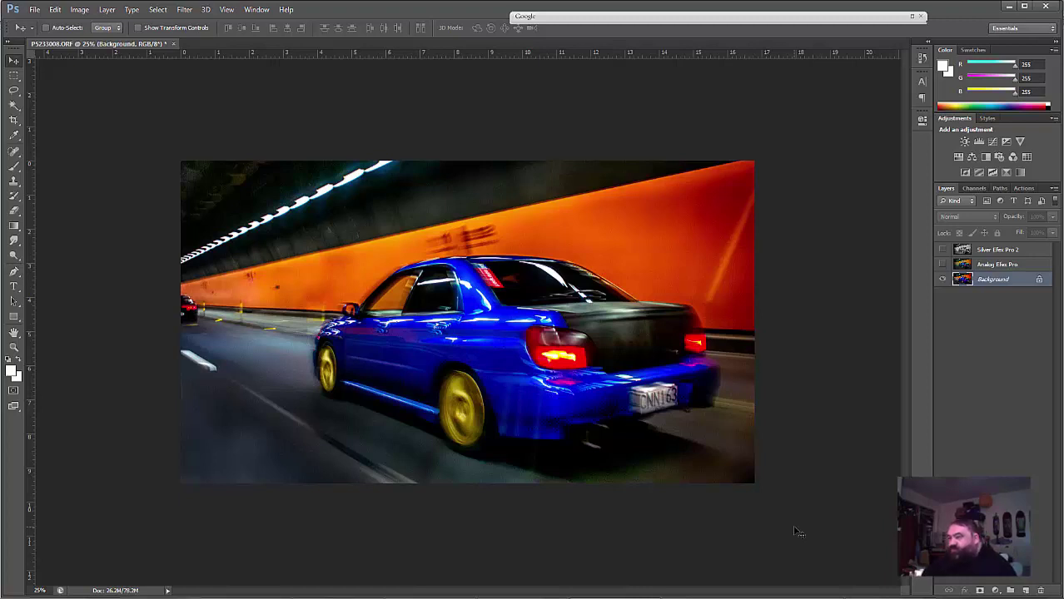
# Step: Compare the 16 x 9 crop with the uncropped photo by repeatedly undoing and redoing the crop, finishing on the uncropped version
pyautogui.hotkey('ctrl', 'z')
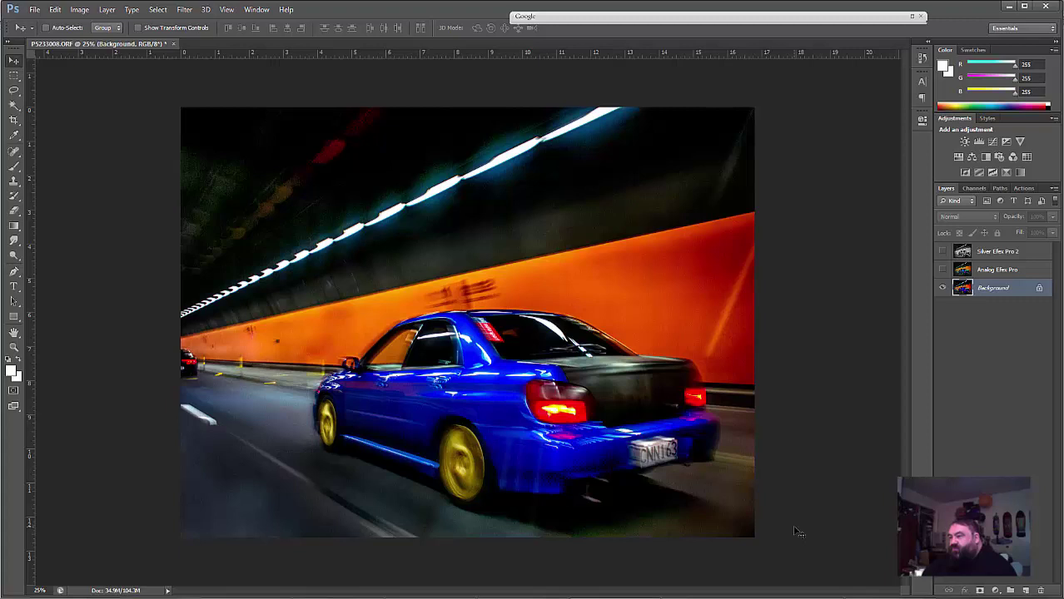
pyautogui.hotkey('ctrl', 'z')
pyautogui.hotkey('ctrl', 'z')
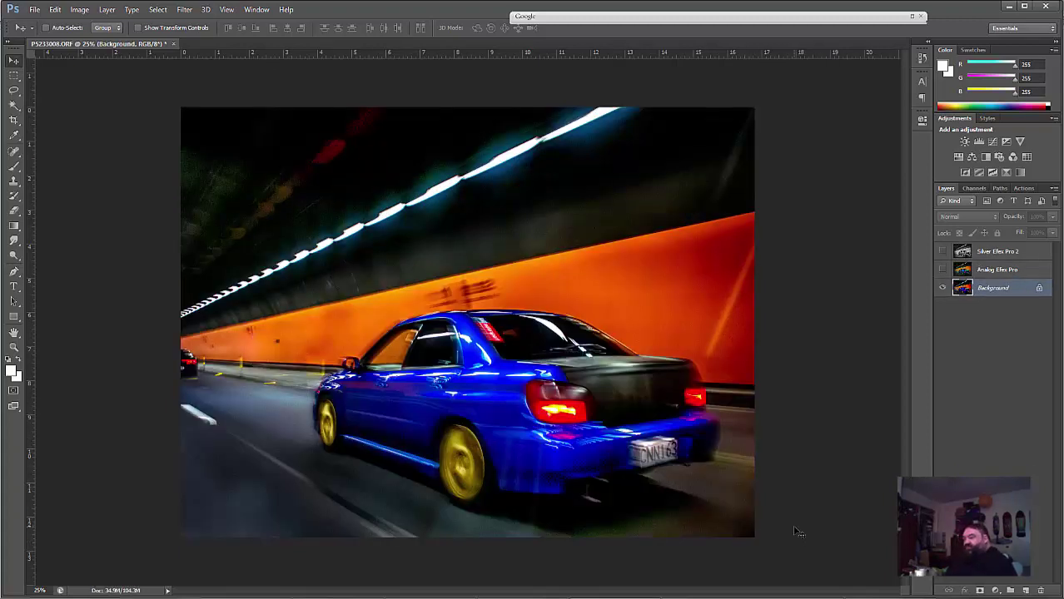
pyautogui.hotkey('ctrl', 'z')
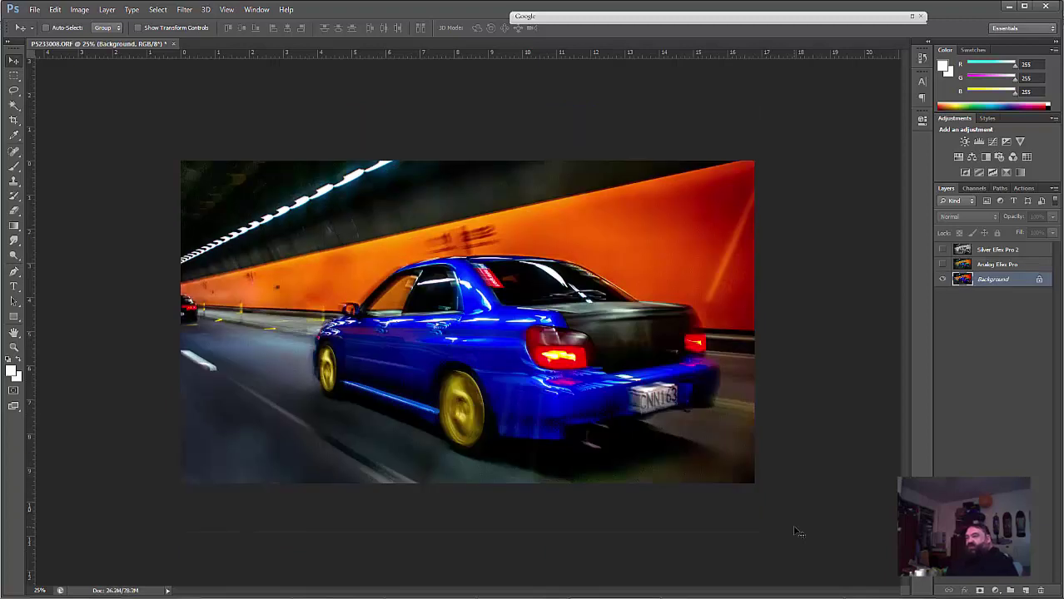
pyautogui.hotkey('ctrl', 'z')
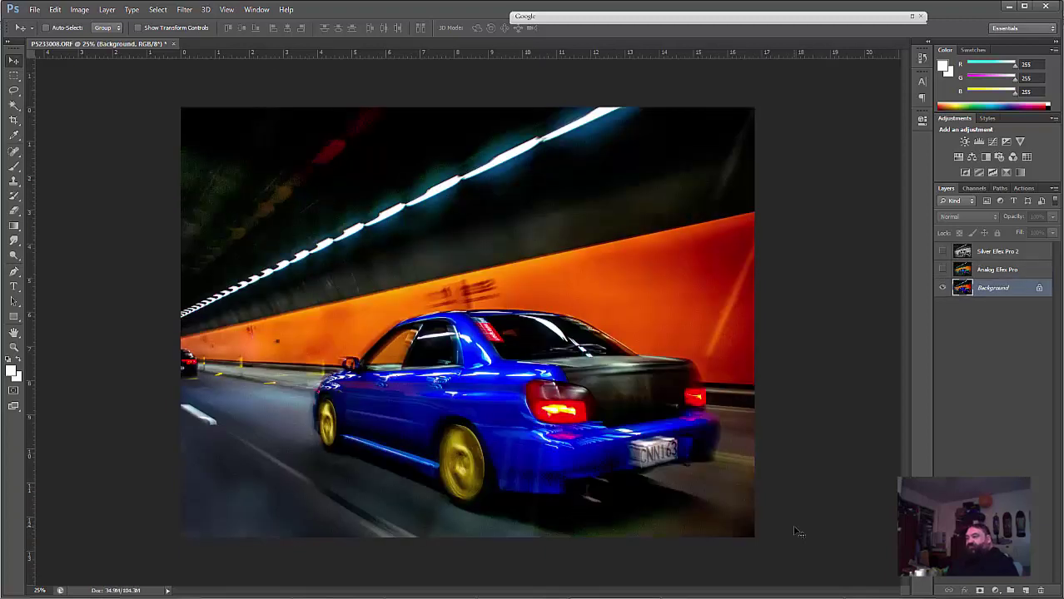
pyautogui.hotkey('ctrl', 'z')
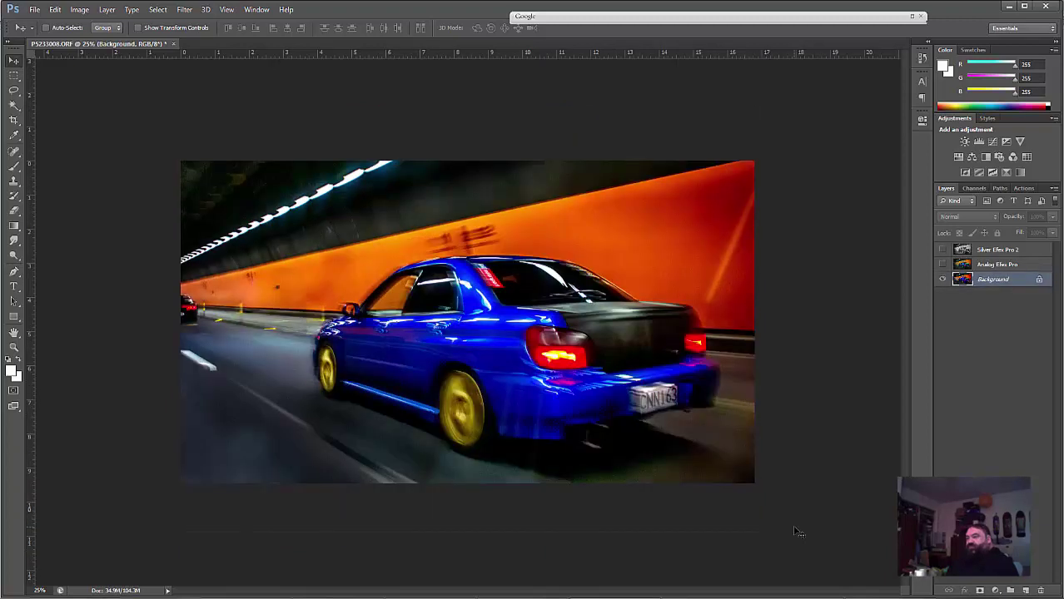
pyautogui.hotkey('ctrl', 'z')
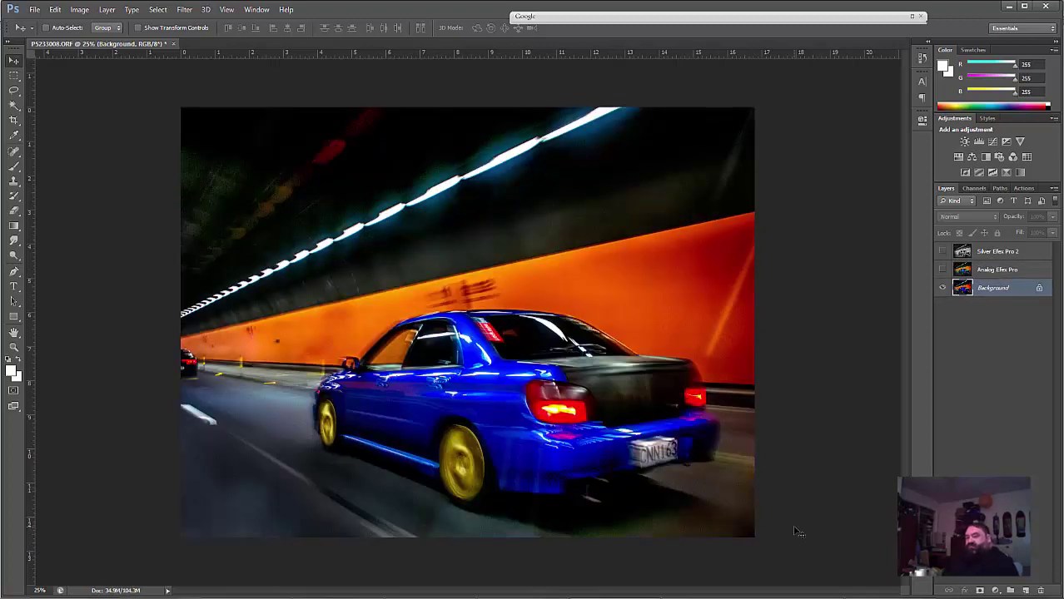
pyautogui.hotkey('ctrl', 'z')
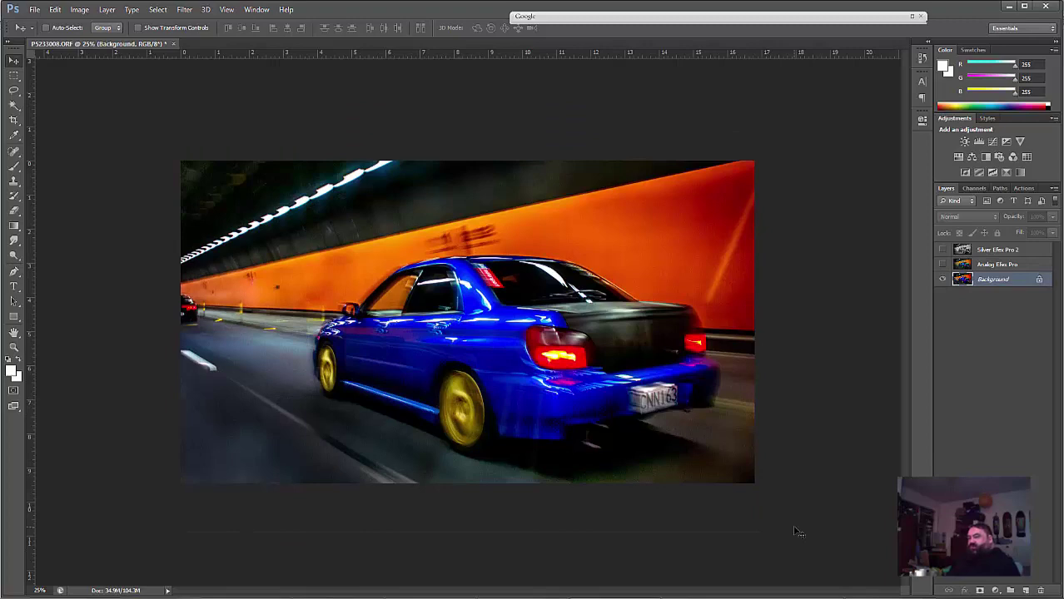
pyautogui.hotkey('ctrl', 'z')
pyautogui.hotkey('ctrl', 'z')
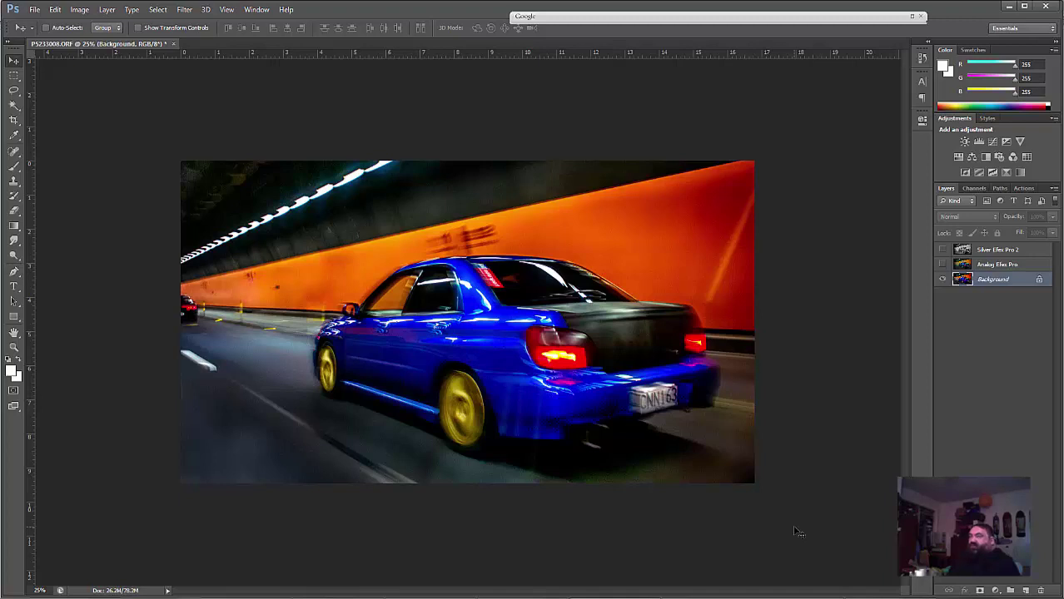
pyautogui.hotkey('ctrl', 'z')
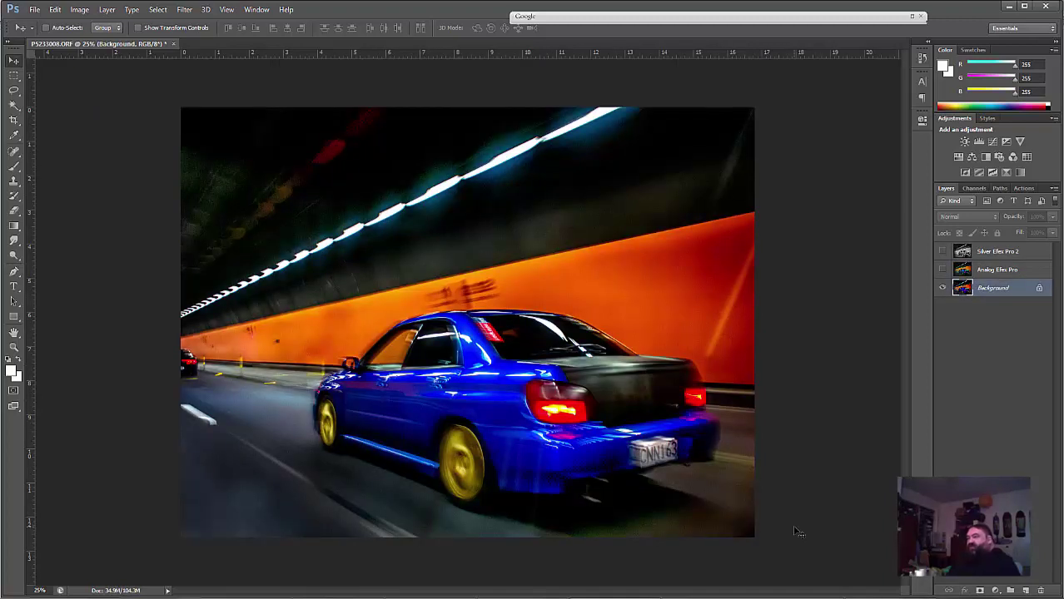
pyautogui.hotkey('ctrl', 'z')
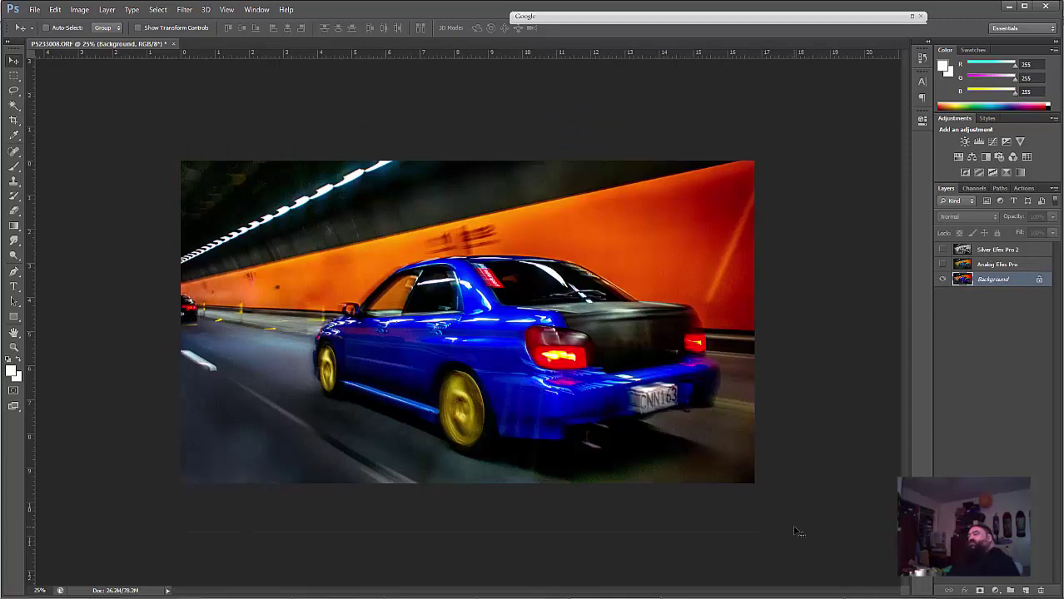
pyautogui.hotkey('ctrl', 'z')
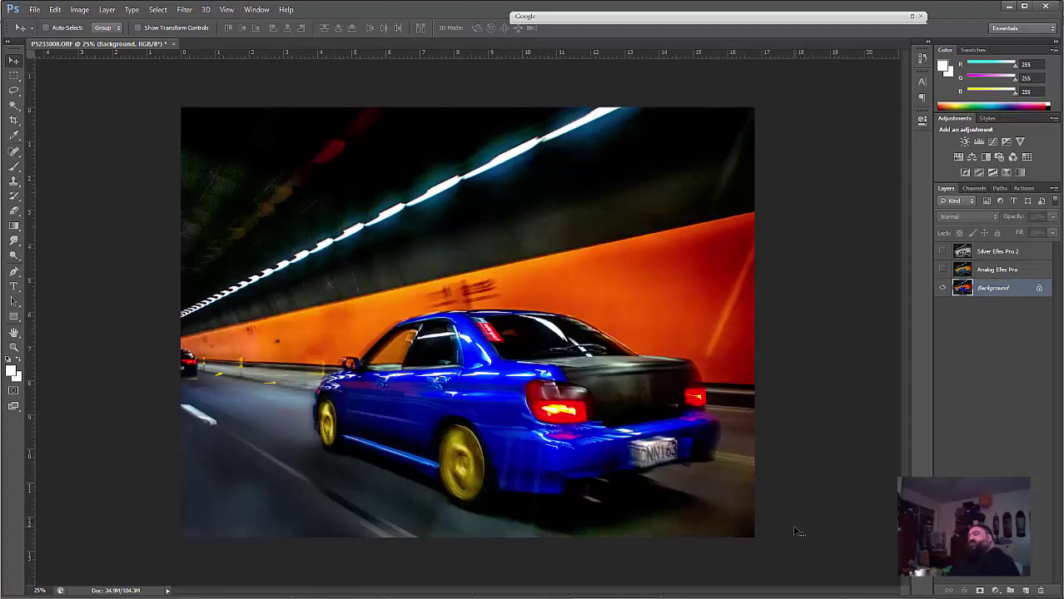
pyautogui.hotkey('ctrl', 'z')
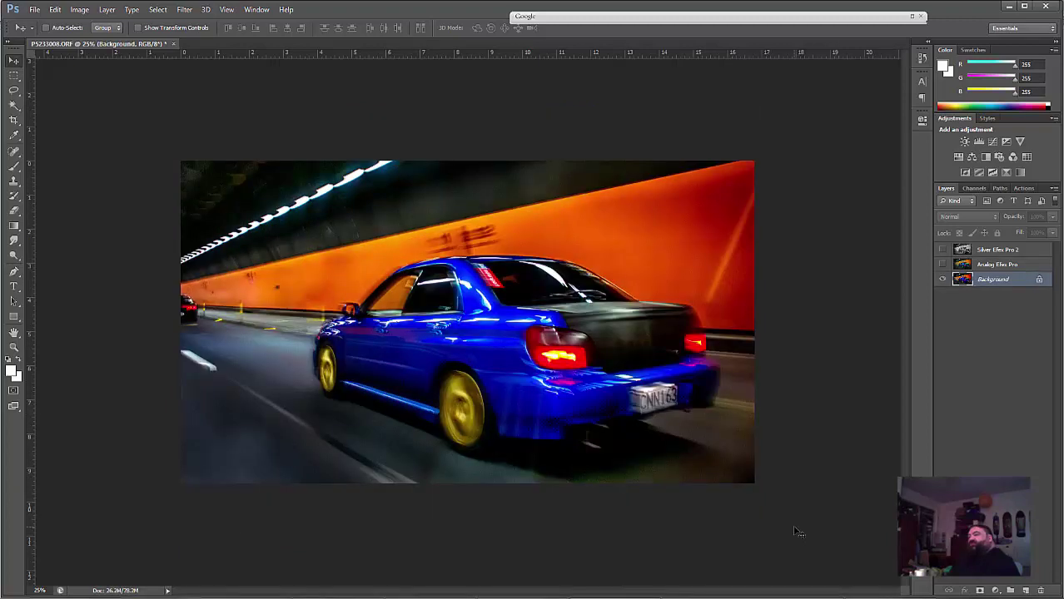
pyautogui.hotkey('ctrl', 'z')
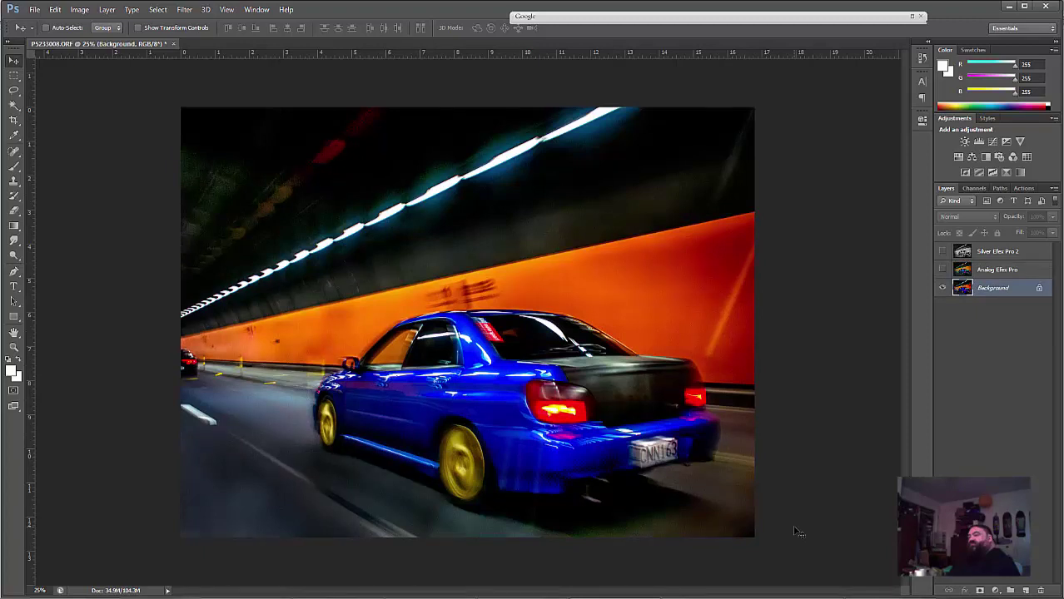
pyautogui.hotkey('ctrl', 'z')
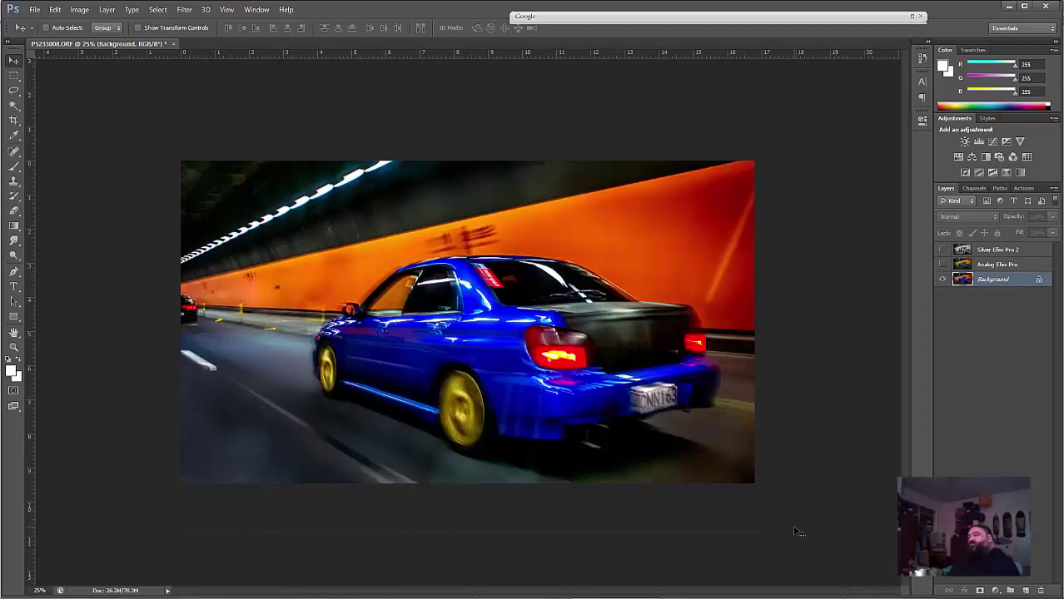
pyautogui.hotkey('ctrl', 'z')
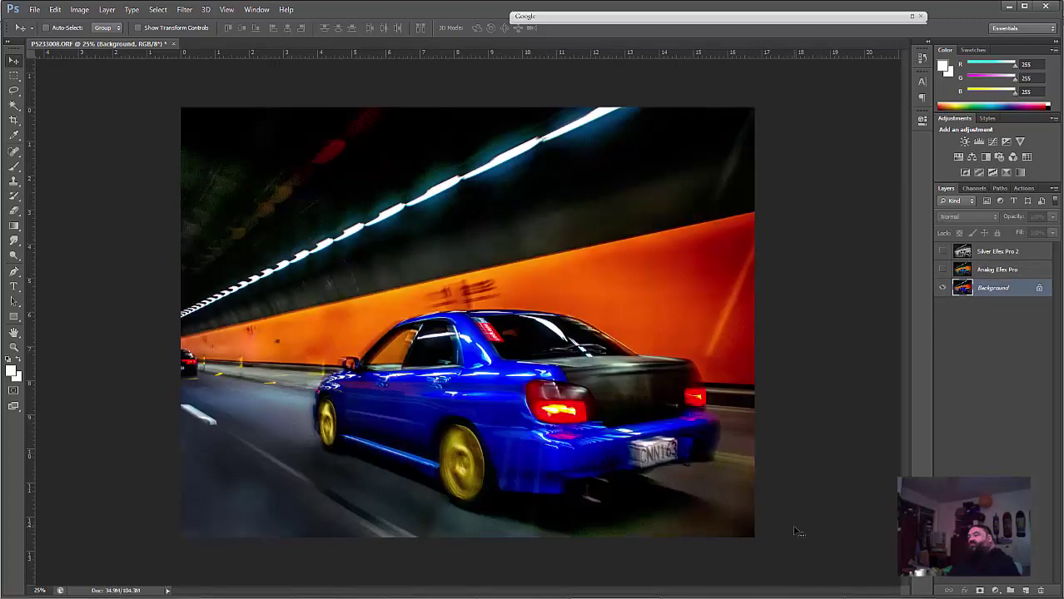
# Step: Check the 16 x 9 crop against the full frame once more by redoing and undoing it, ending uncropped
pyautogui.hotkey('ctrl', 'z')
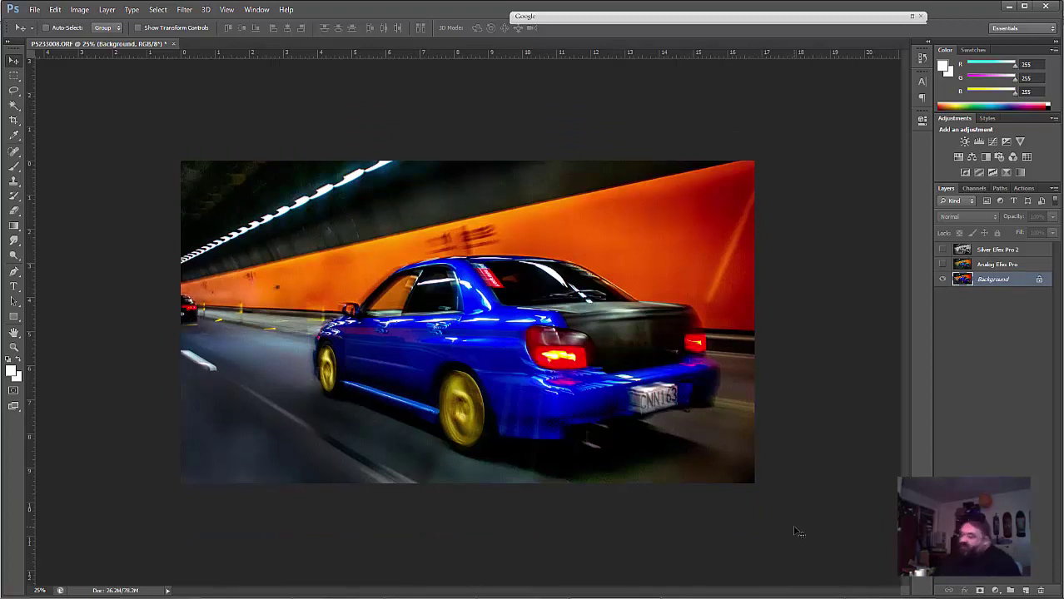
pyautogui.hotkey('ctrl', 'z')
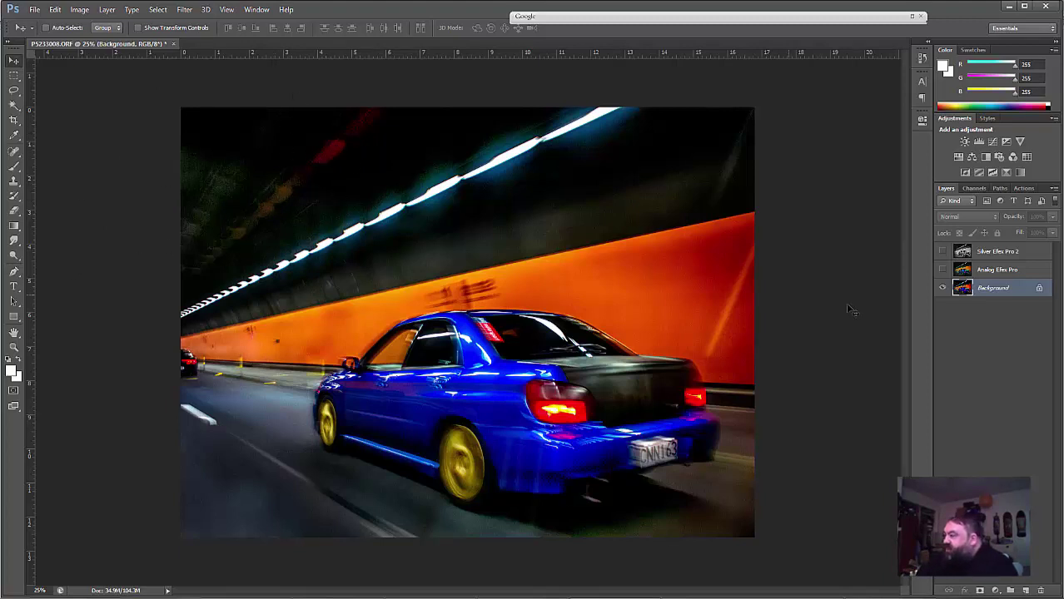
# Step: Review the Silver Efex Pro 2 version and compare the Analog Efex Pro version with the Background, ending with Analog Efex Pro shown
pyautogui.click(943, 252)
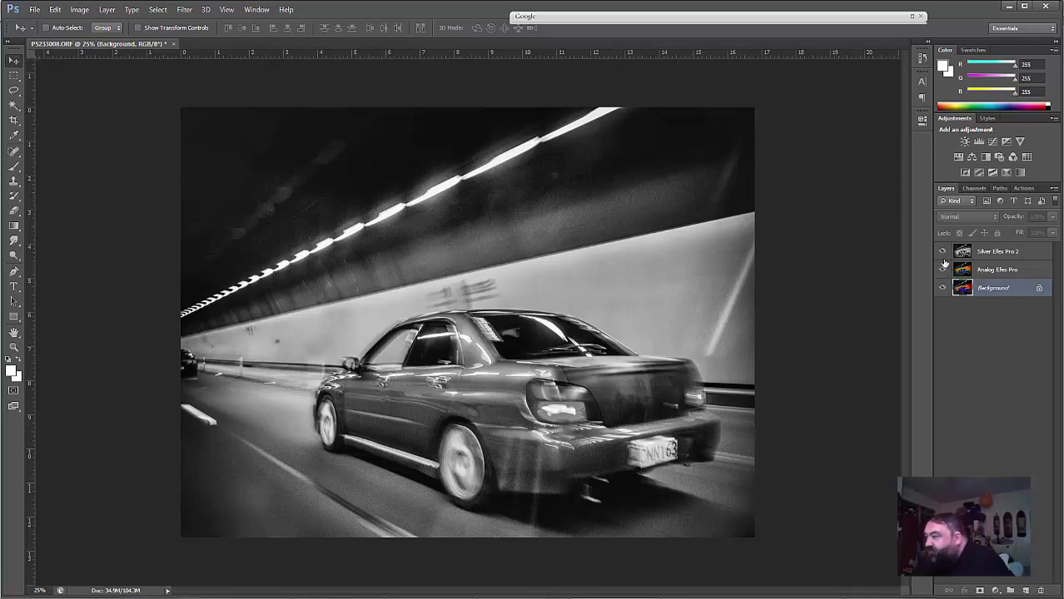
pyautogui.click(942, 253)
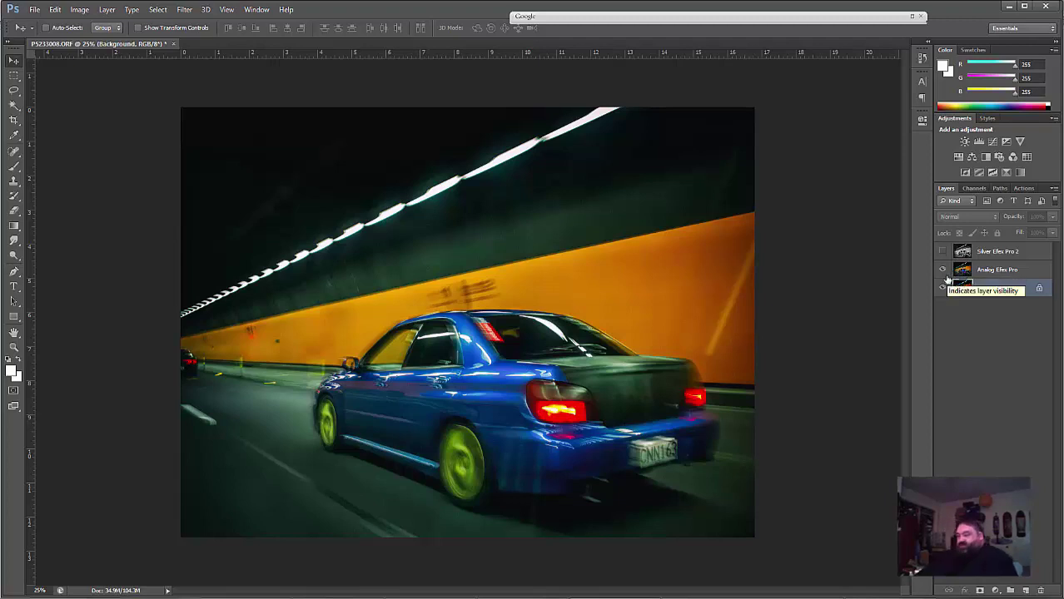
pyautogui.click(943, 269)
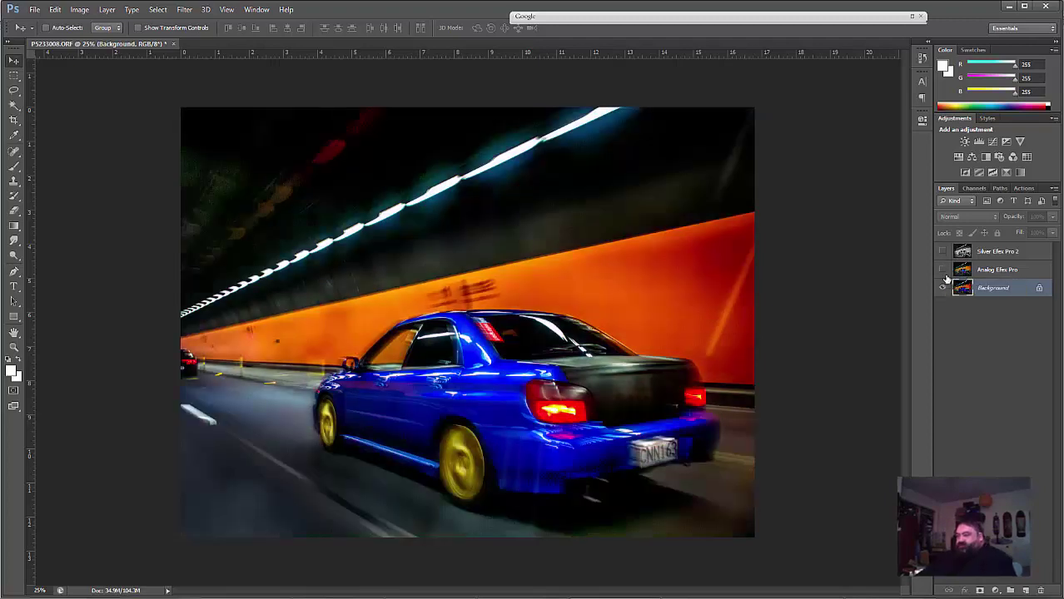
pyautogui.click(943, 270)
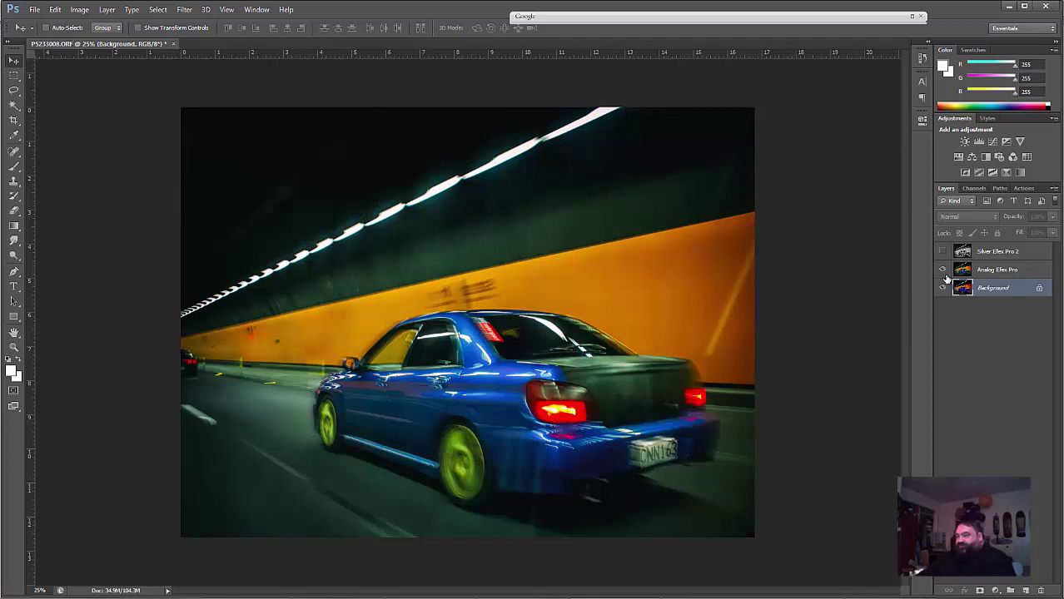
pyautogui.click(944, 275)
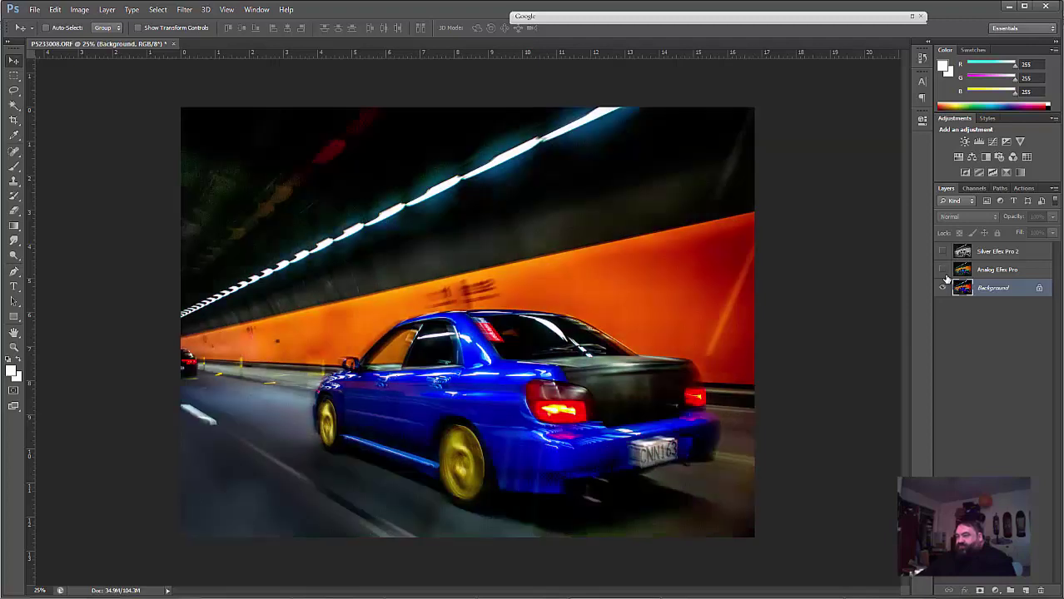
pyautogui.click(943, 270)
pyautogui.click(944, 271)
pyautogui.click(944, 271)
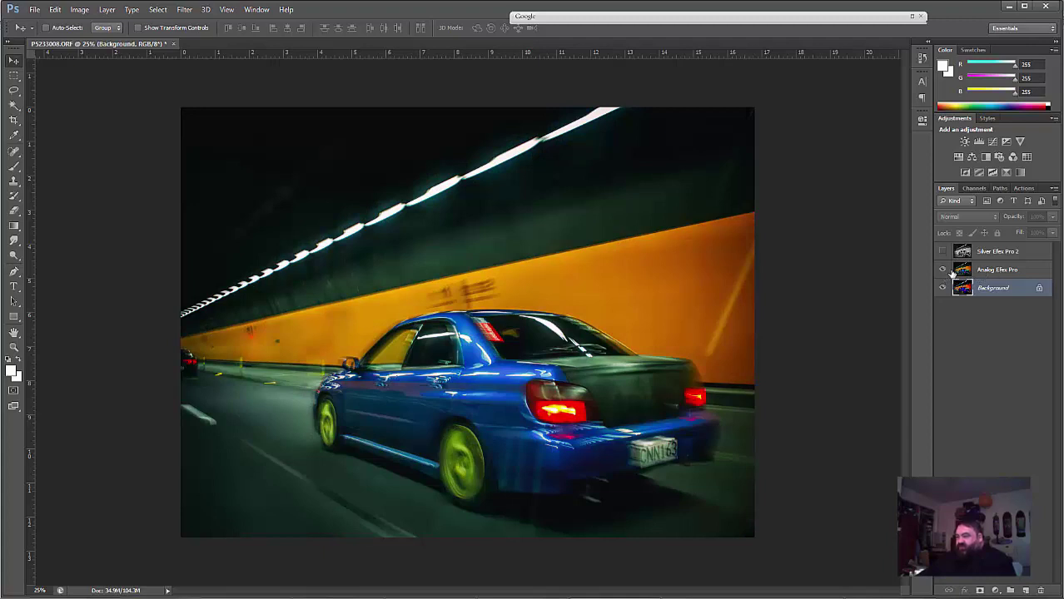
pyautogui.click(944, 272)
pyautogui.click(944, 272)
pyautogui.click(943, 271)
pyautogui.click(943, 271)
pyautogui.click(943, 272)
pyautogui.click(943, 271)
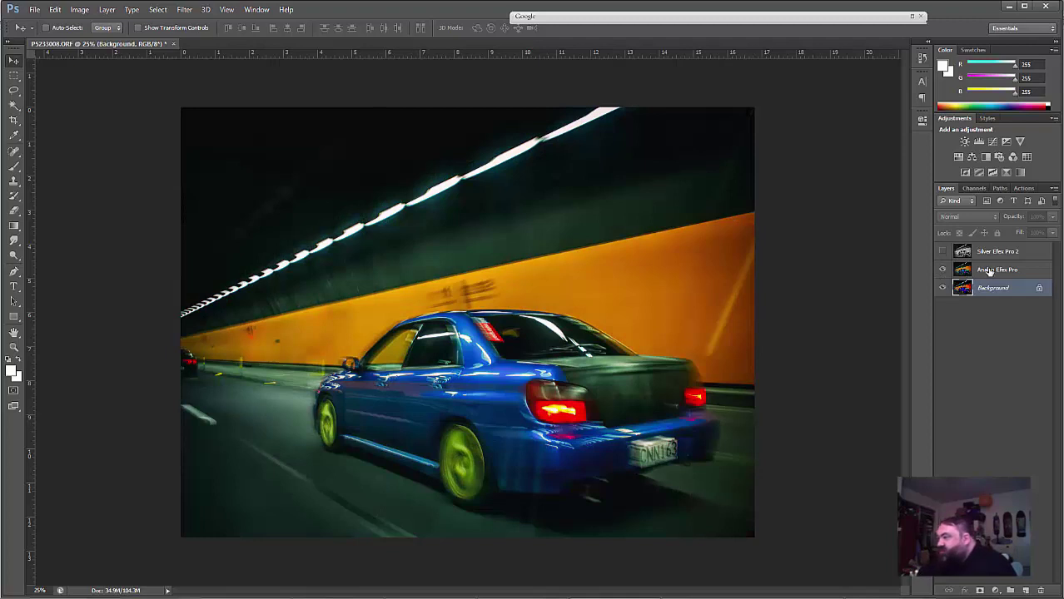
# Step: Apply Color Balance to the Analog Efex Pro layer, shifting magenta–green to -17 in the midtones and -3 in the shadows
pyautogui.click(987, 272)
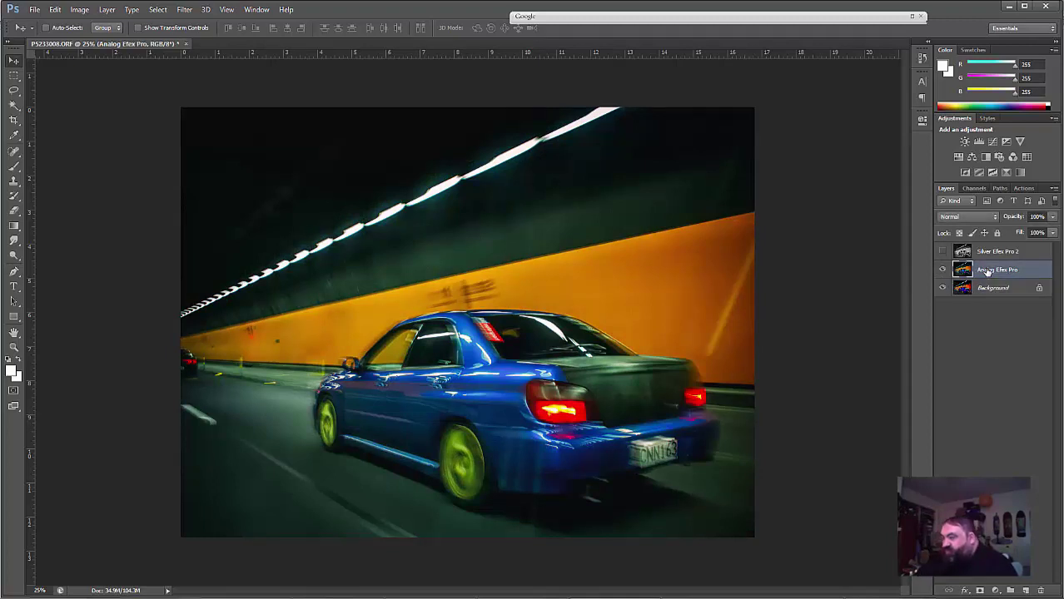
pyautogui.hotkey('ctrl', 'b')
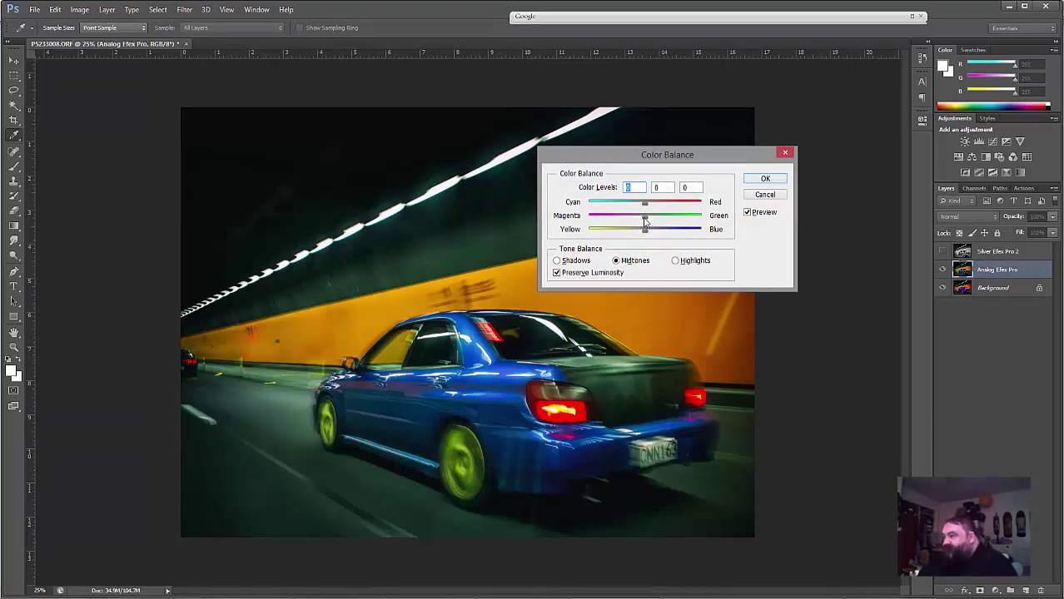
pyautogui.moveTo(644, 216); pyautogui.dragTo(636, 220)
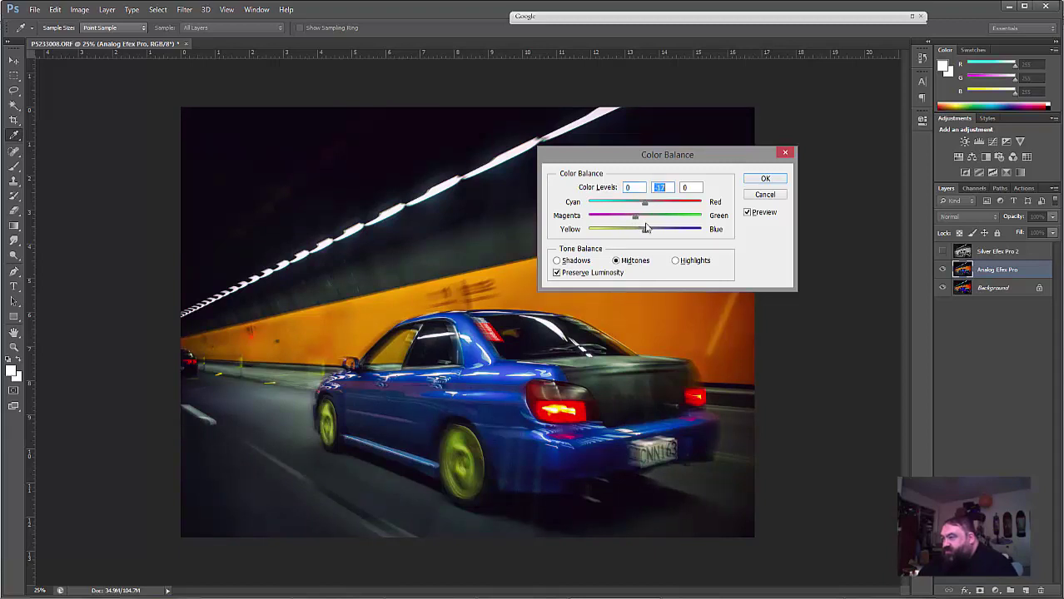
pyautogui.click(560, 262)
pyautogui.moveTo(646, 216); pyautogui.dragTo(643, 217)
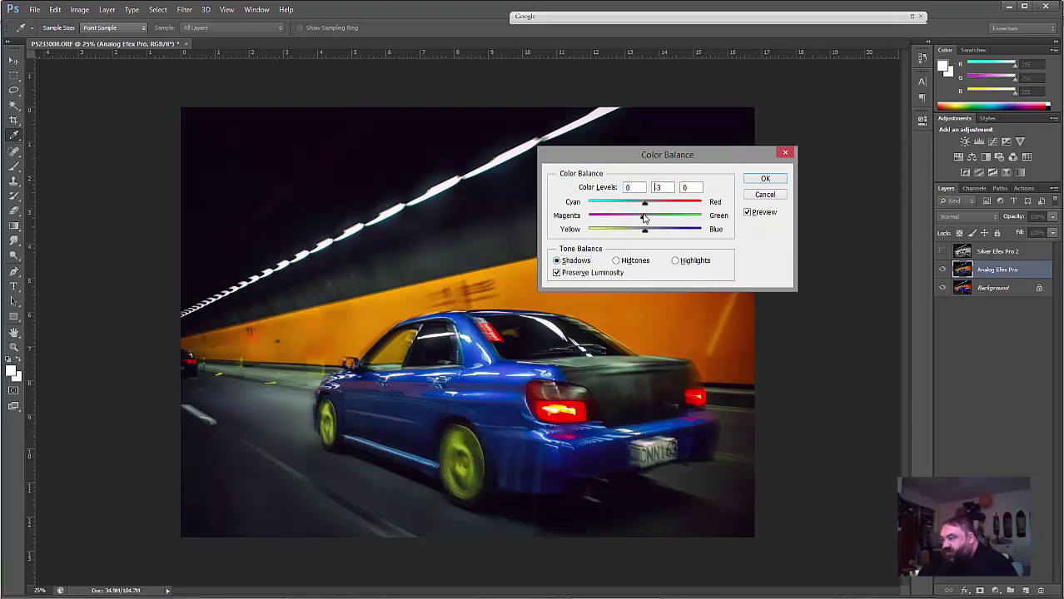
pyautogui.click(773, 182)
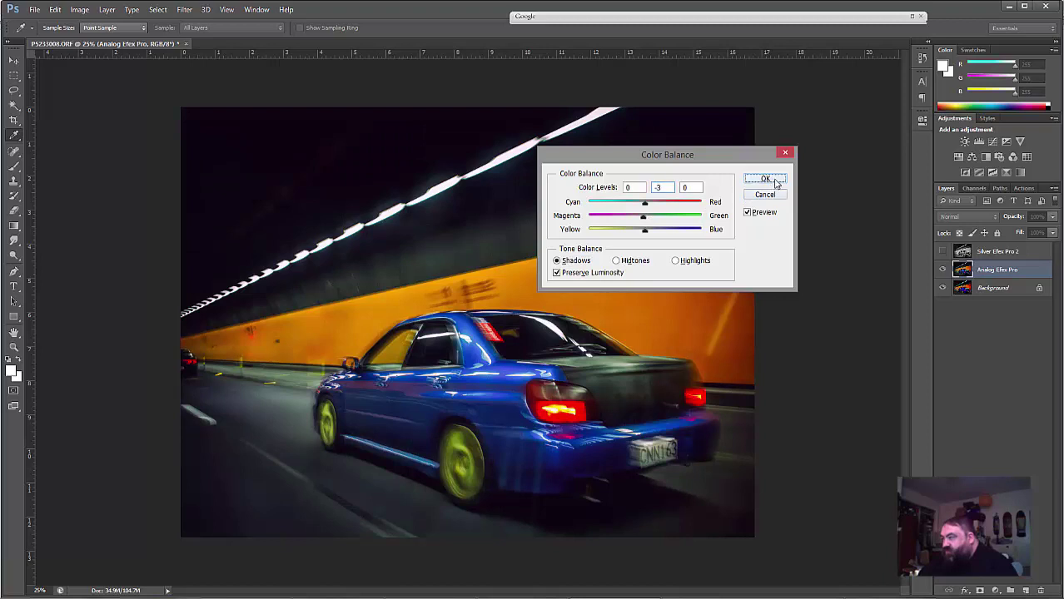
# Step: Compare the color-balanced Analog Efex Pro layer with the Background by repeatedly hiding and showing it, ending with it shown
pyautogui.click(947, 272)
pyautogui.click(947, 271)
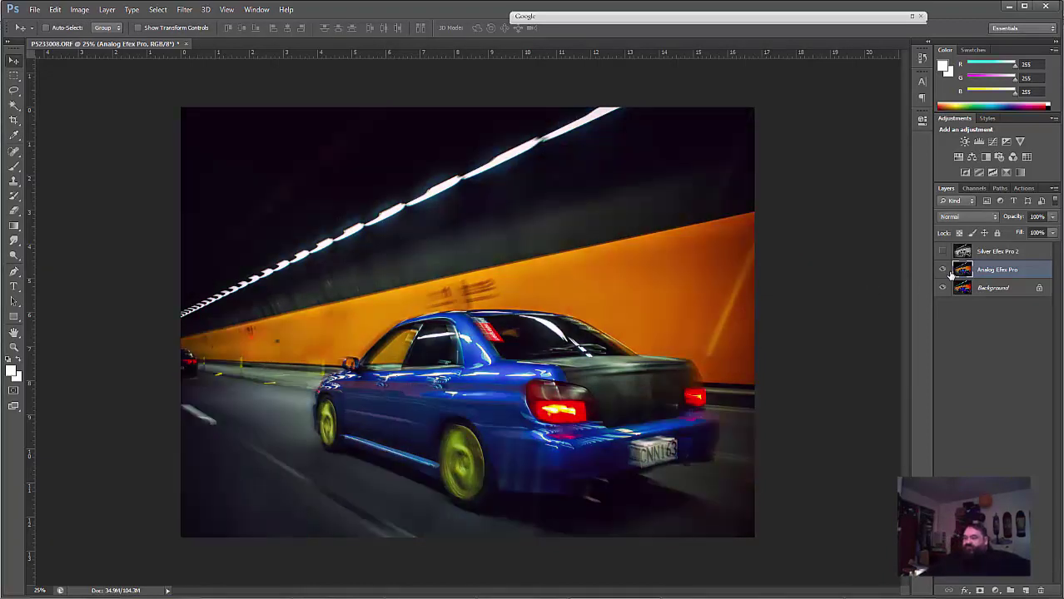
pyautogui.click(949, 273)
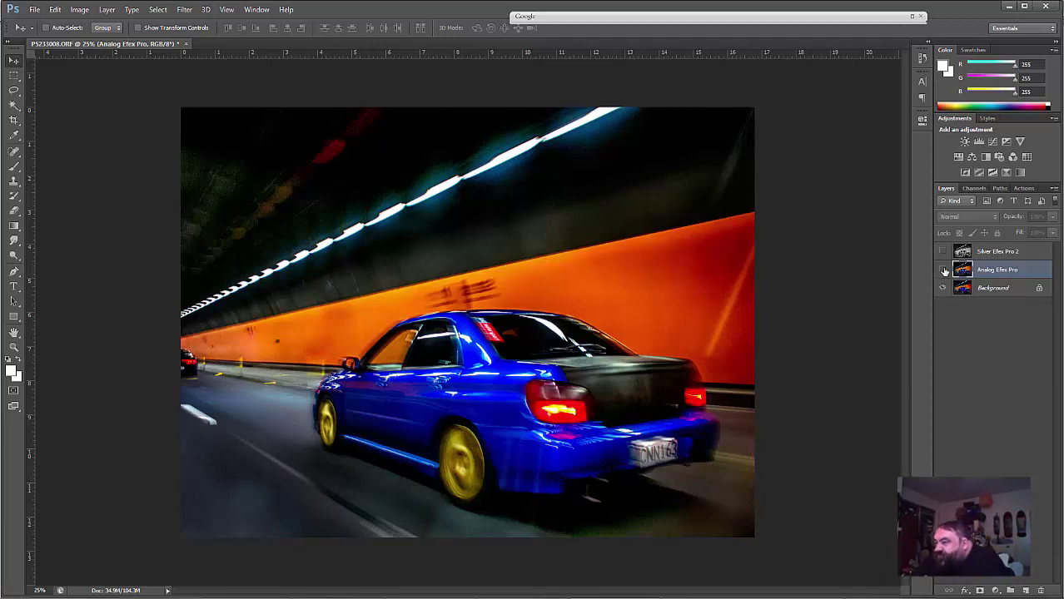
pyautogui.click(944, 271)
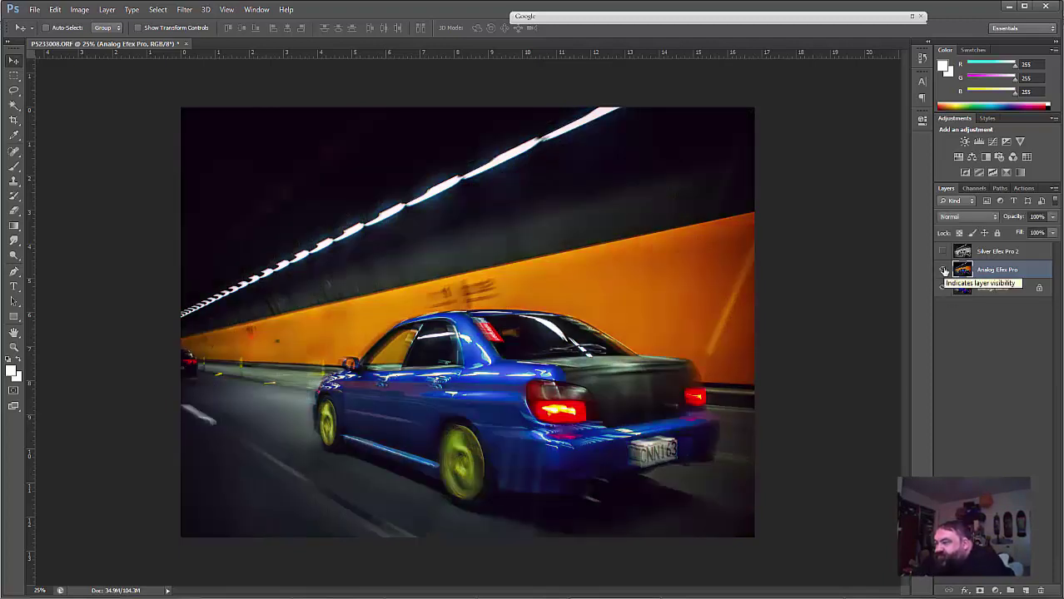
pyautogui.click(943, 271)
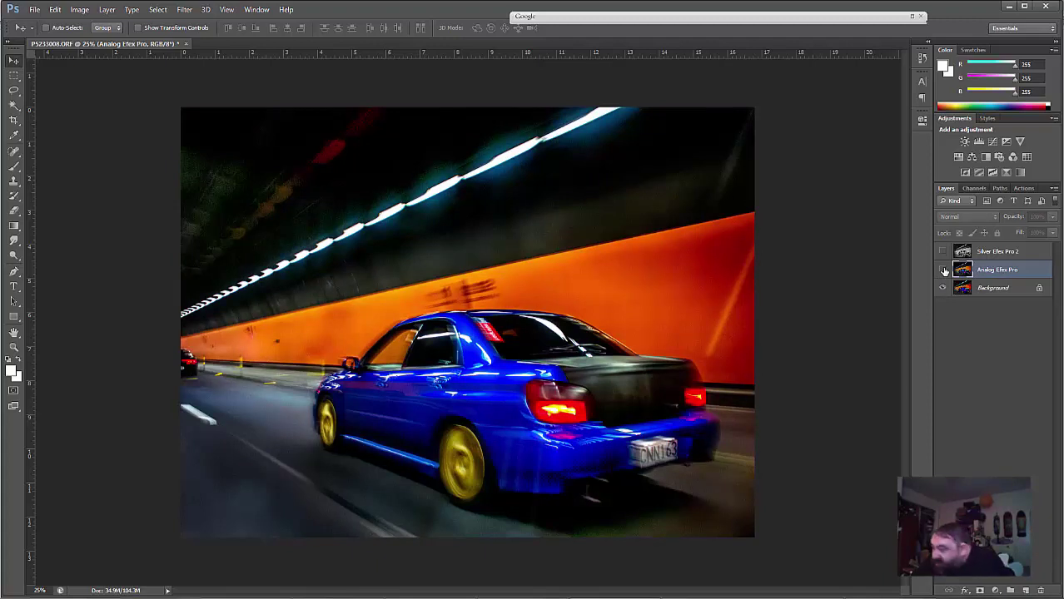
pyautogui.click(943, 271)
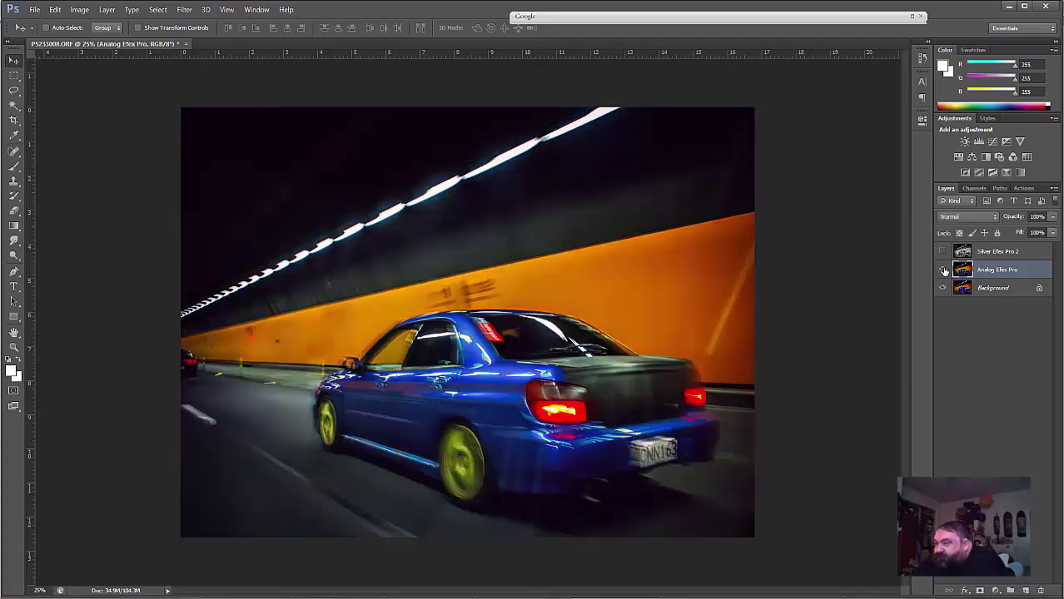
pyautogui.click(943, 271)
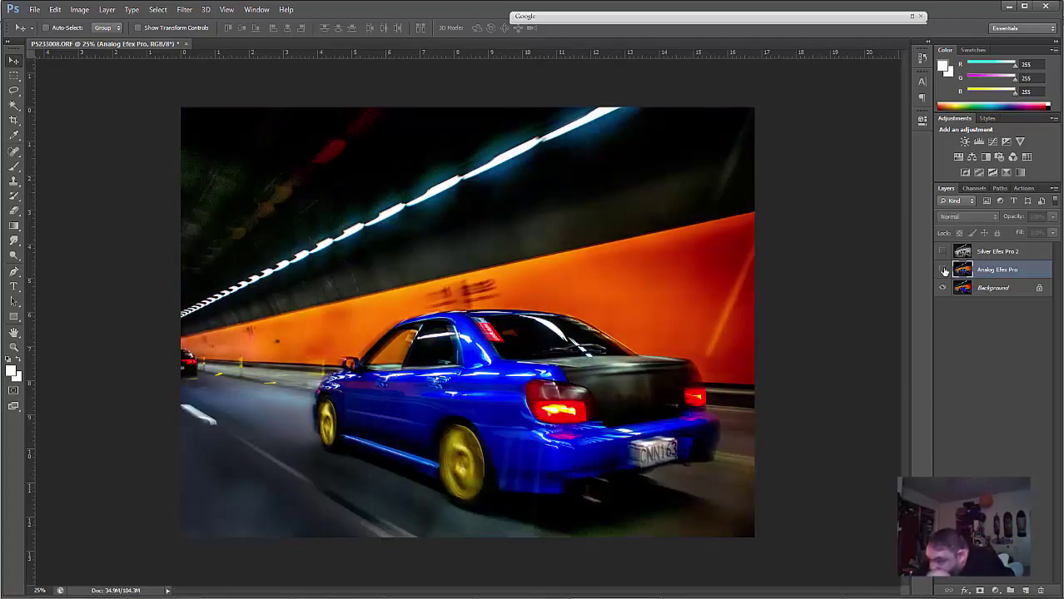
pyautogui.click(943, 270)
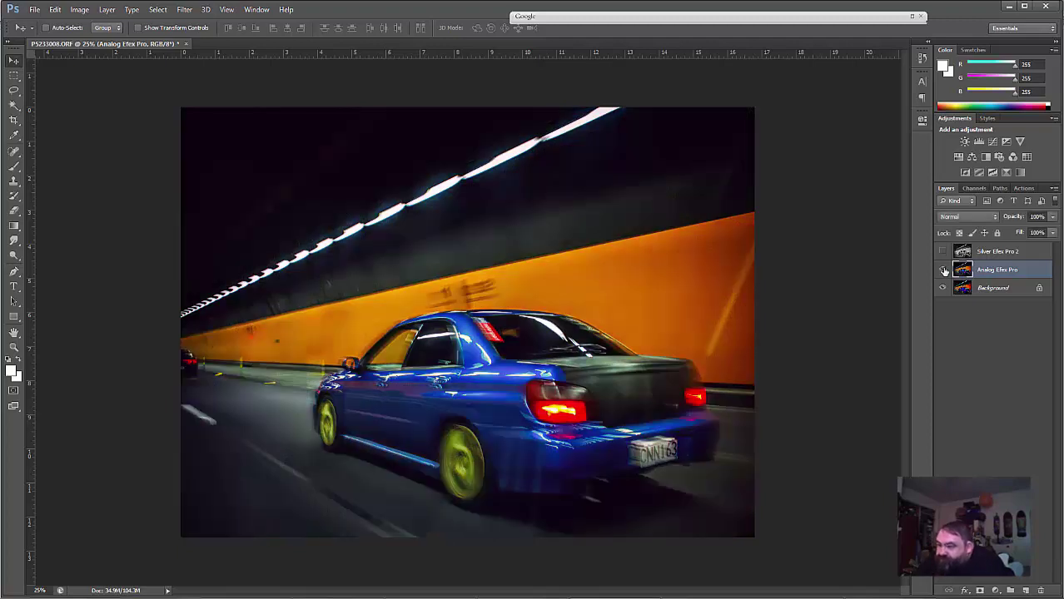
pyautogui.click(944, 271)
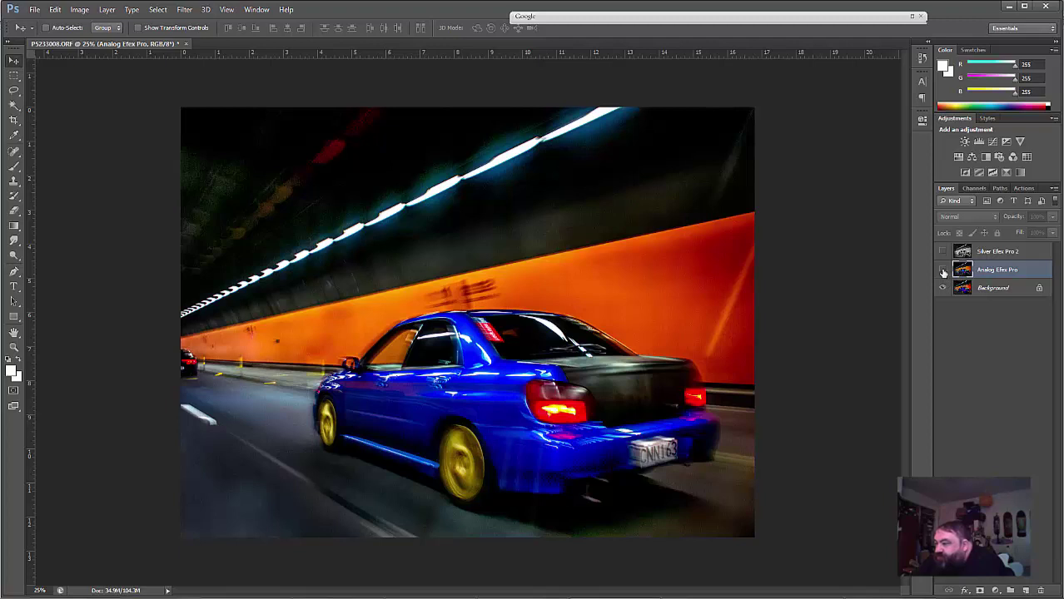
pyautogui.click(943, 270)
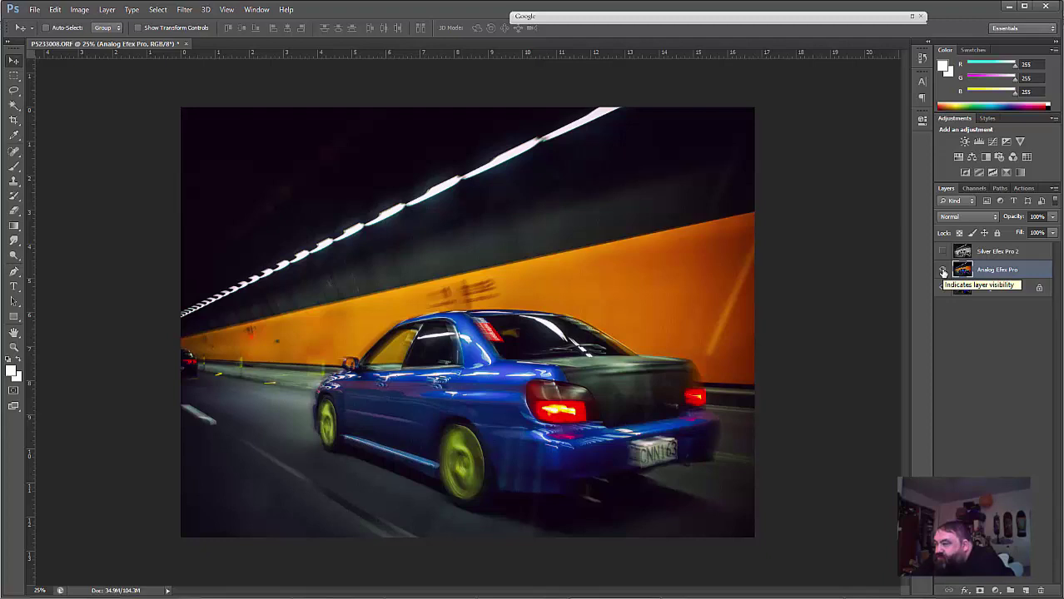
pyautogui.click(944, 271)
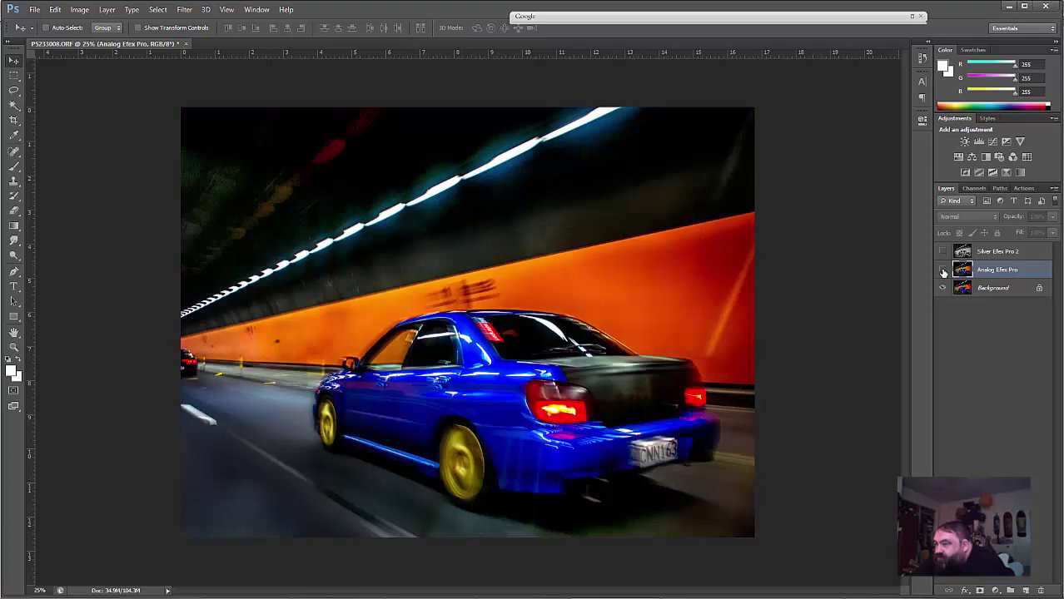
pyautogui.click(944, 271)
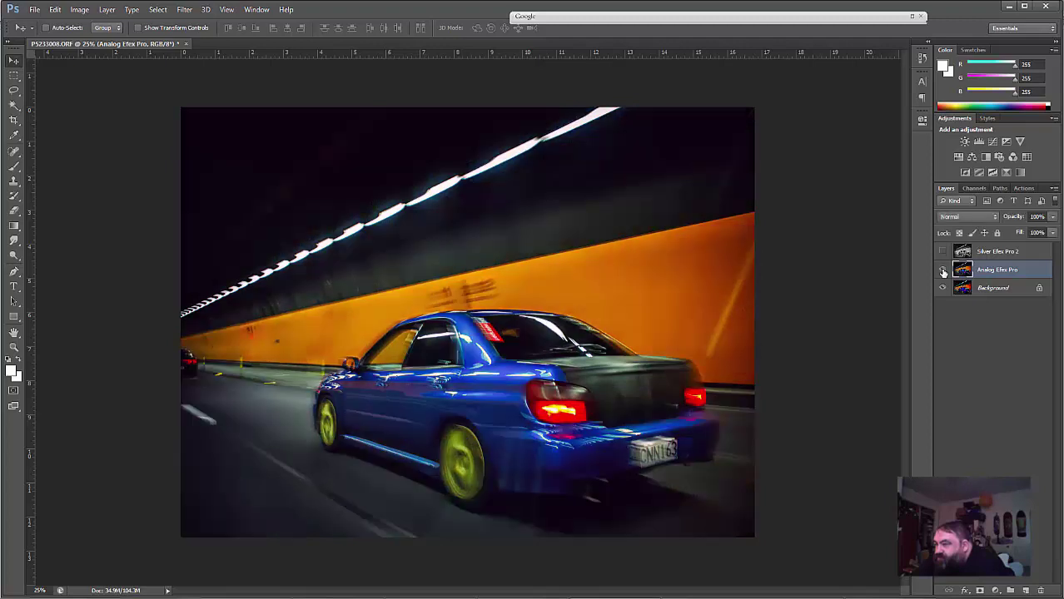
pyautogui.click(943, 271)
pyautogui.click(944, 271)
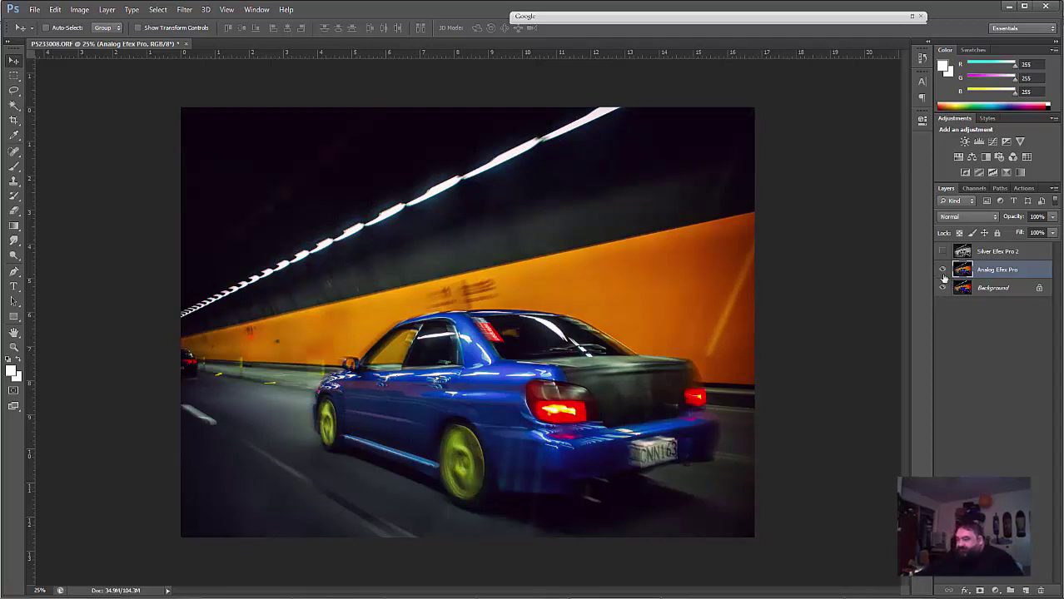
pyautogui.click(942, 271)
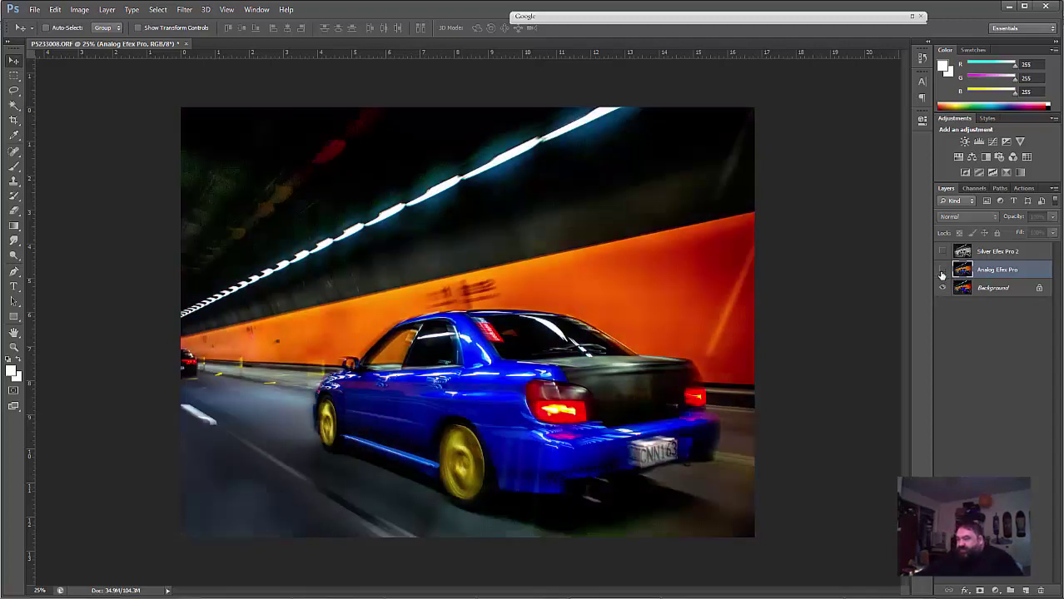
pyautogui.click(942, 271)
pyautogui.click(942, 272)
pyautogui.click(942, 272)
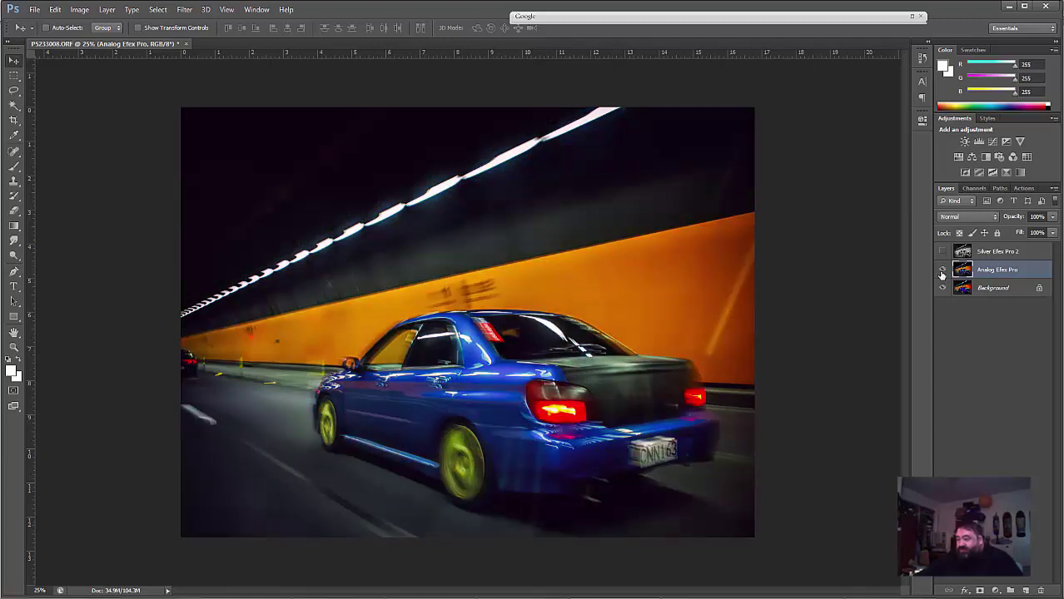
pyautogui.click(942, 271)
pyautogui.click(942, 271)
pyautogui.click(943, 272)
pyautogui.click(942, 271)
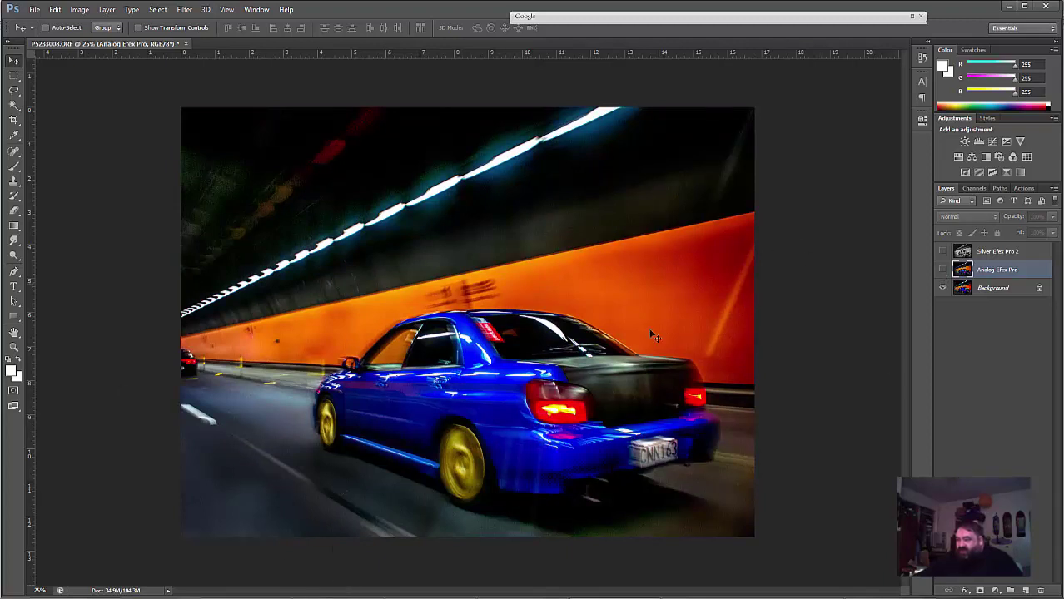
pyautogui.click(941, 270)
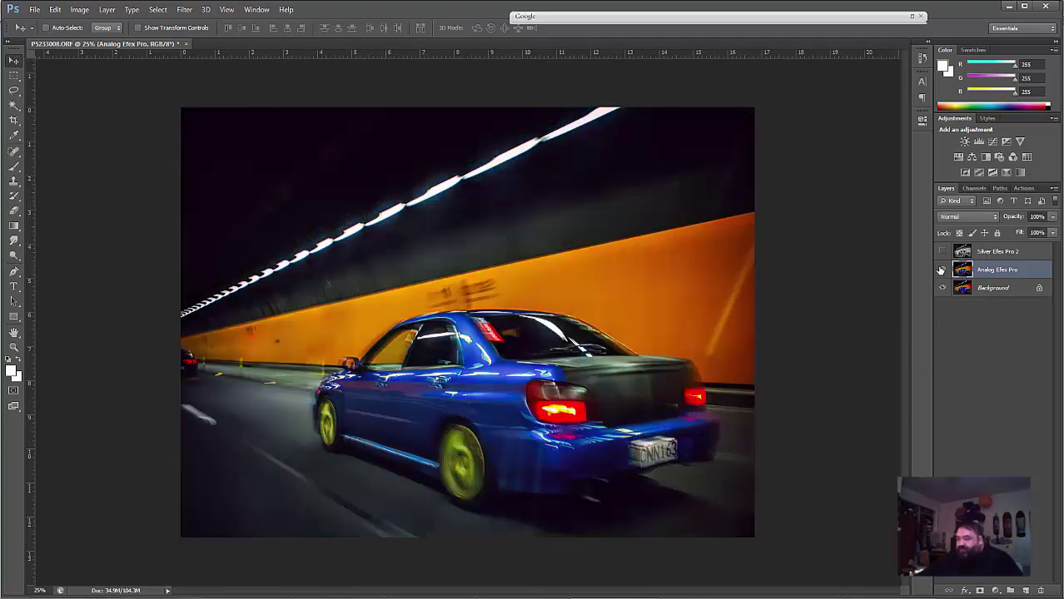
pyautogui.click(941, 270)
pyautogui.click(942, 269)
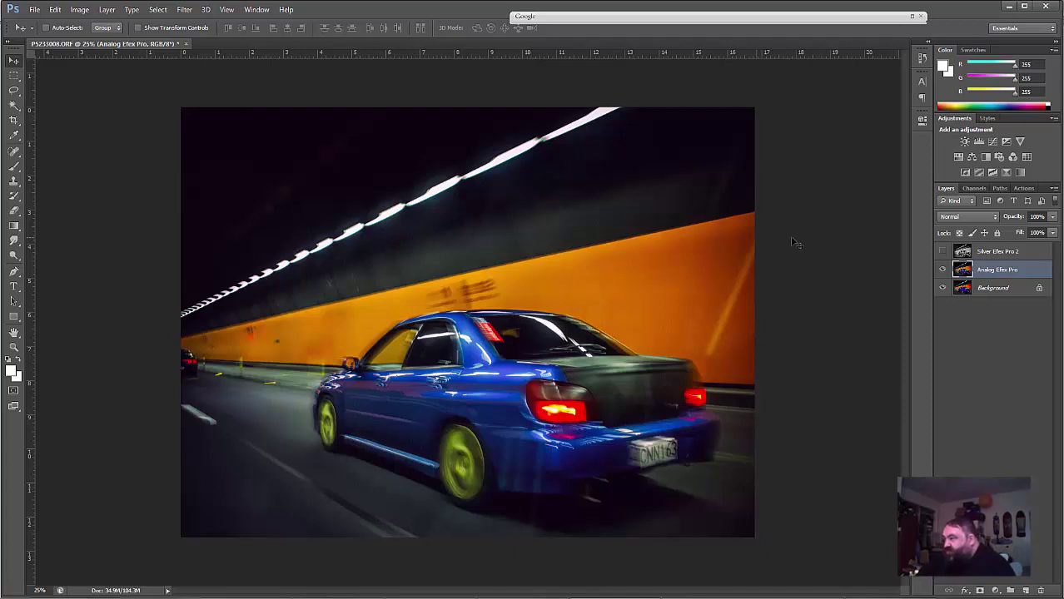
# Step: Hide the Analog Efex Pro layer and duplicate the Background layer
pyautogui.click(944, 273)
pyautogui.click(987, 288)
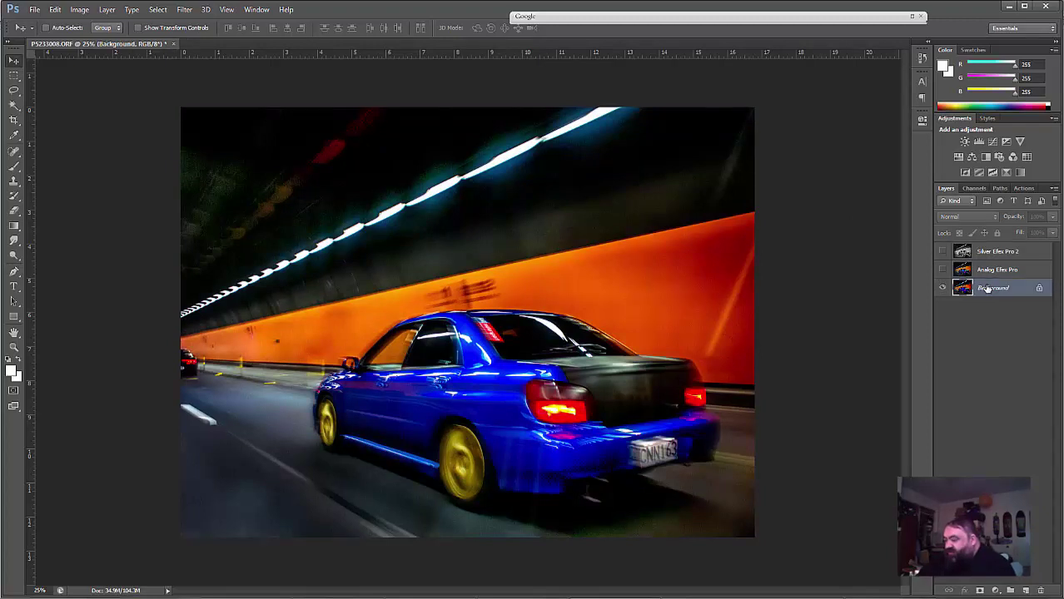
pyautogui.hotkey('ctrl', 'j')
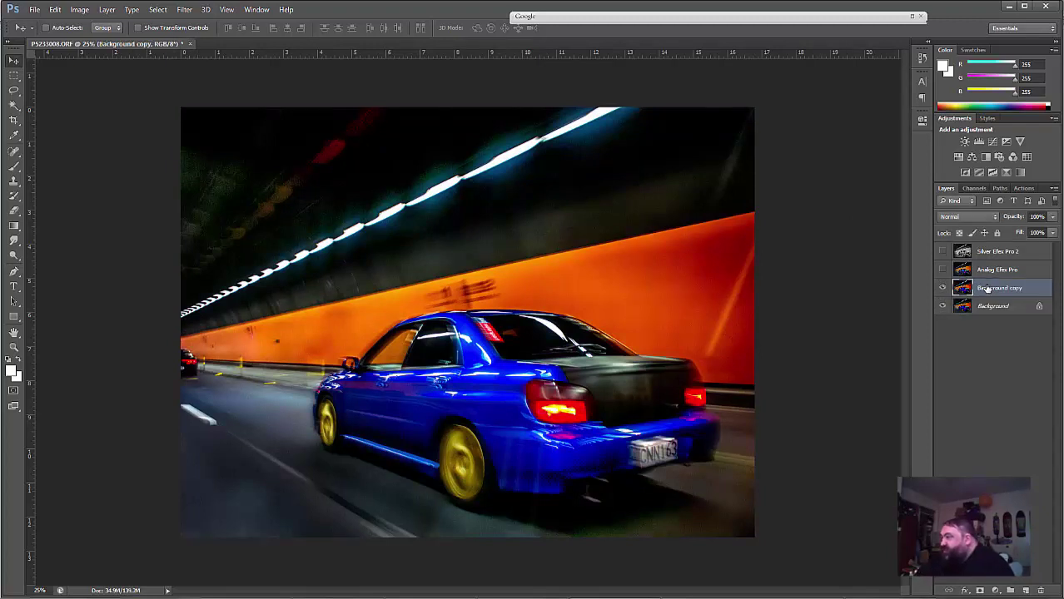
# Step: Run the fade hero image White action on the Background copy layer and select the original copy above the white layer
pyautogui.click(1023, 189)
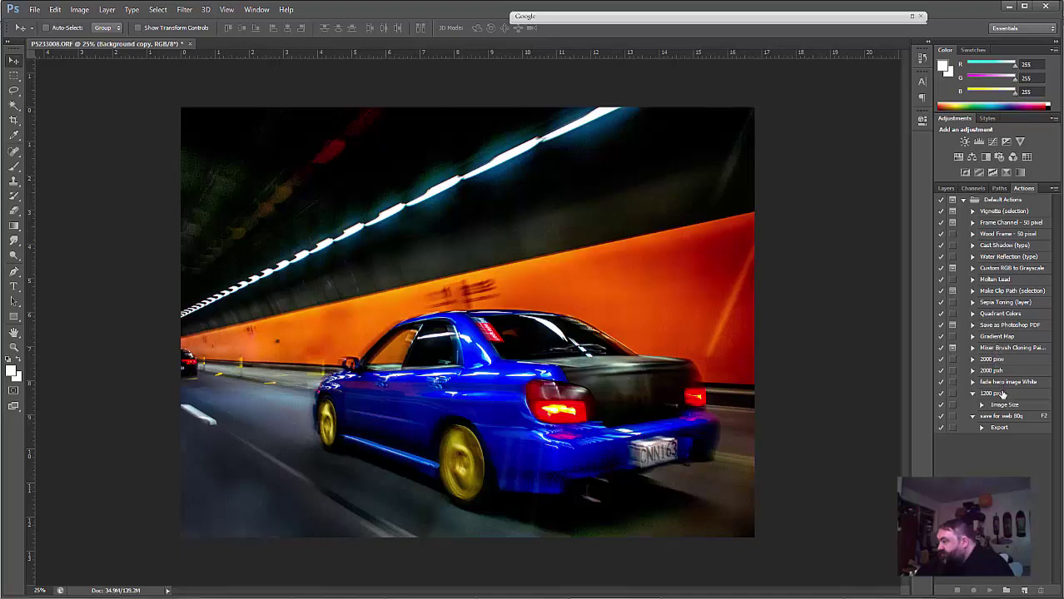
pyautogui.click(1002, 385)
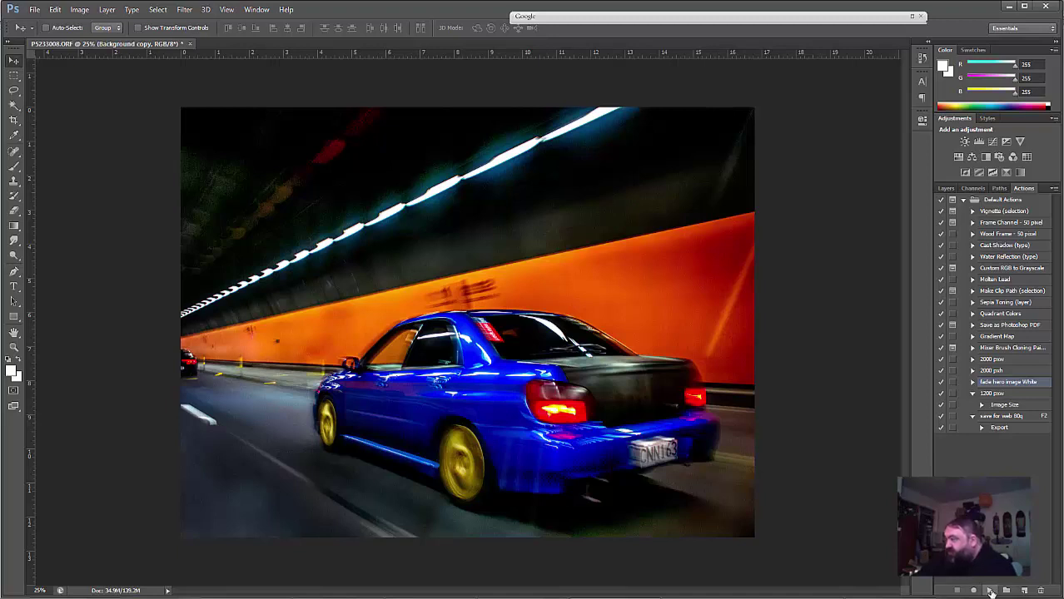
pyautogui.click(991, 591)
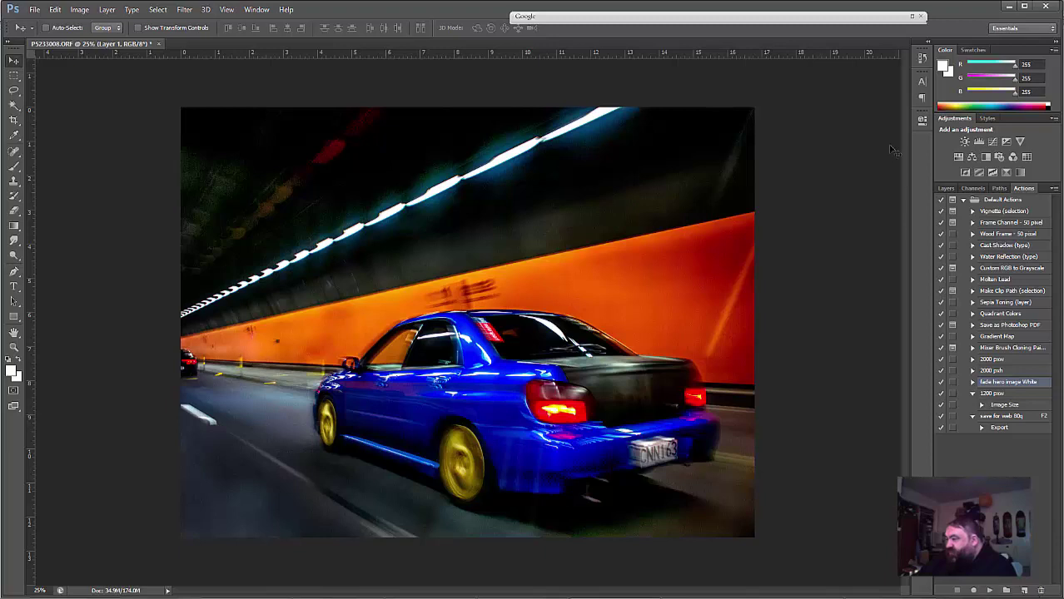
pyautogui.click(946, 189)
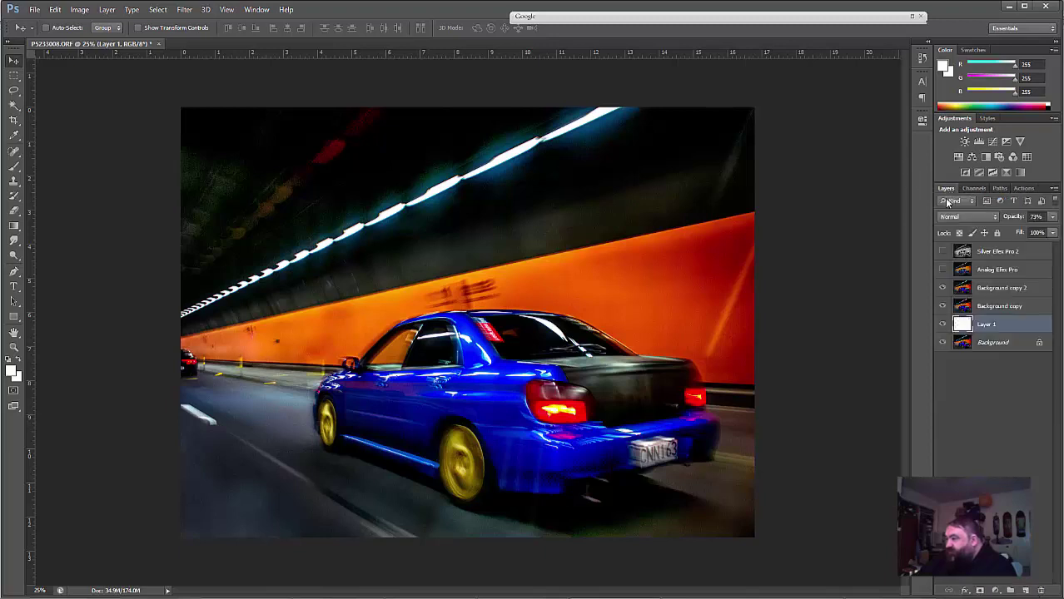
pyautogui.click(988, 307)
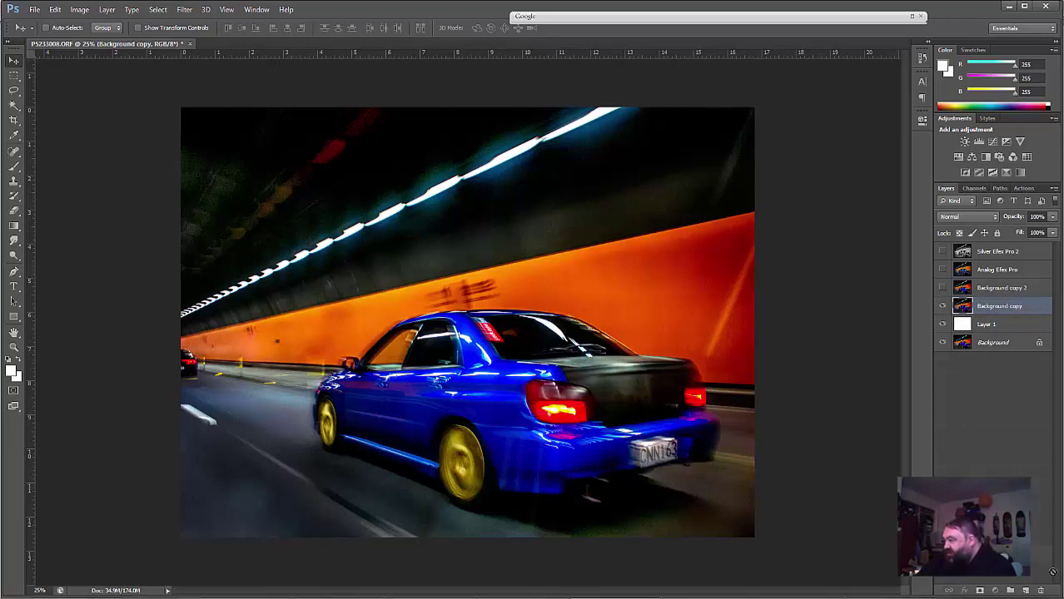
# Step: Delete Background copy 2, Background copy and the white Layer 1, leaving the Background layer under the Efex layers
pyautogui.moveTo(1052, 573); pyautogui.dragTo(1042, 590)
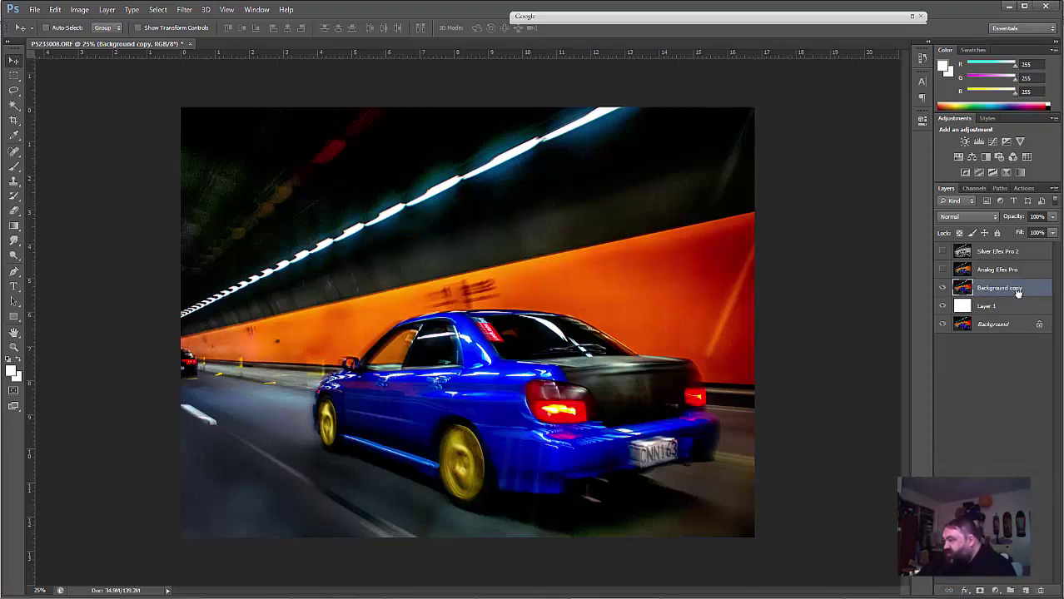
pyautogui.moveTo(1018, 293); pyautogui.dragTo(1041, 590)
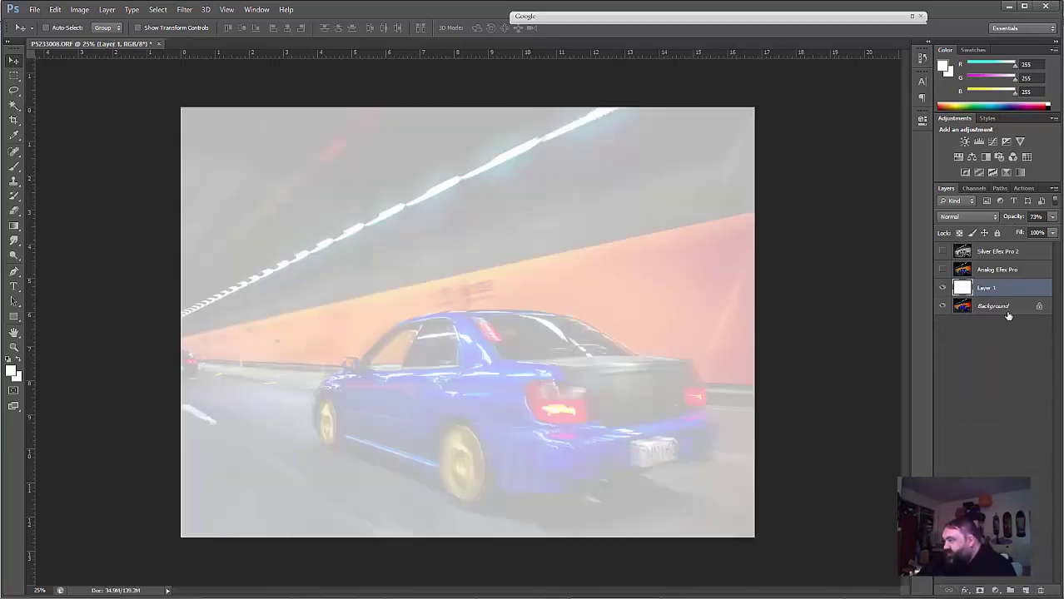
pyautogui.moveTo(1005, 291); pyautogui.dragTo(1039, 591)
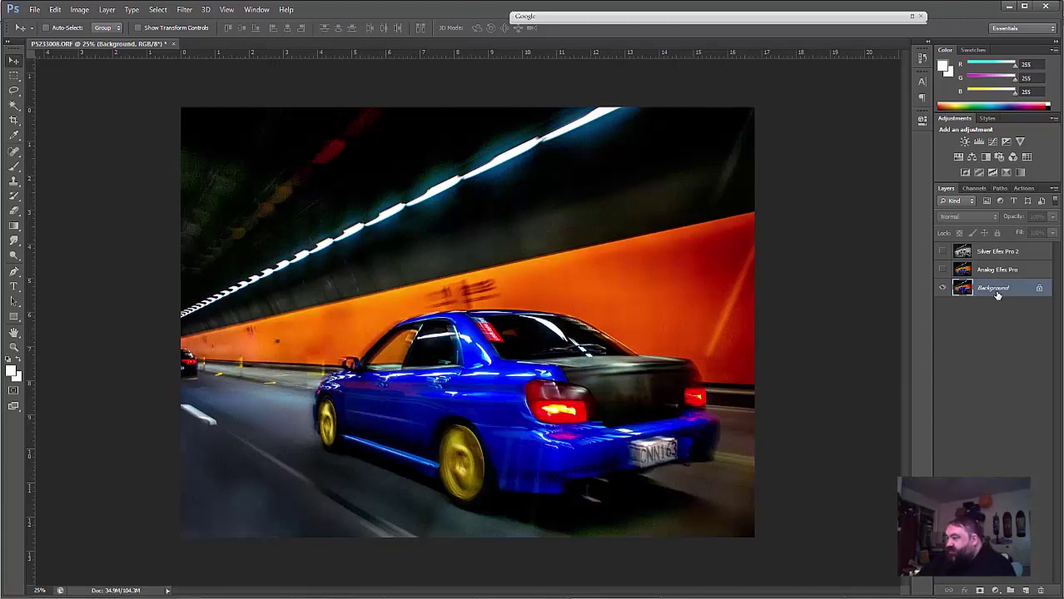
# Step: Run the fade hero image White action directly on the Background layer and return to the layer stack
pyautogui.click(1022, 189)
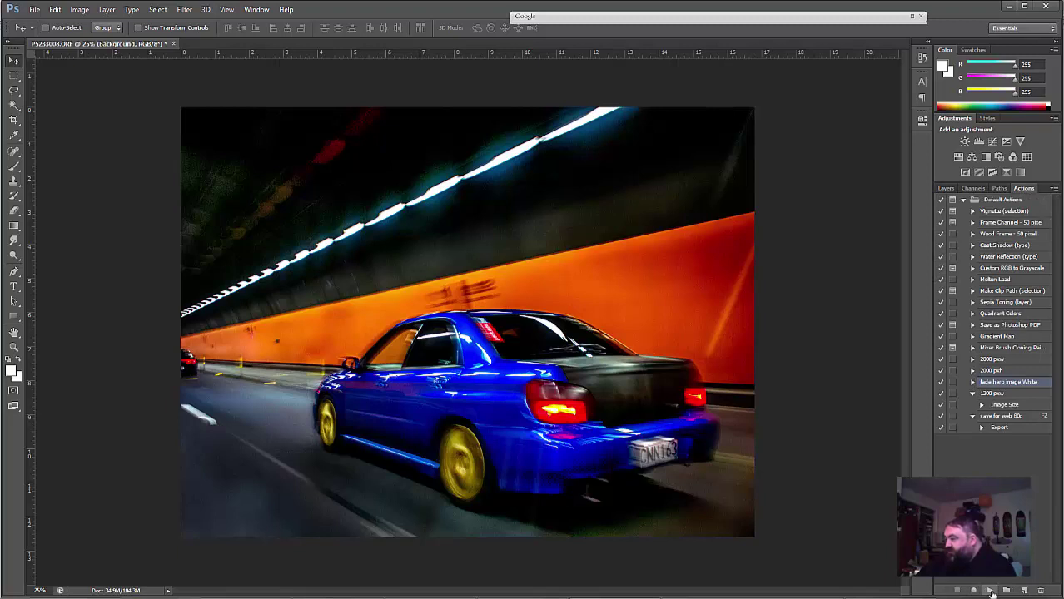
pyautogui.click(990, 590)
pyautogui.click(946, 189)
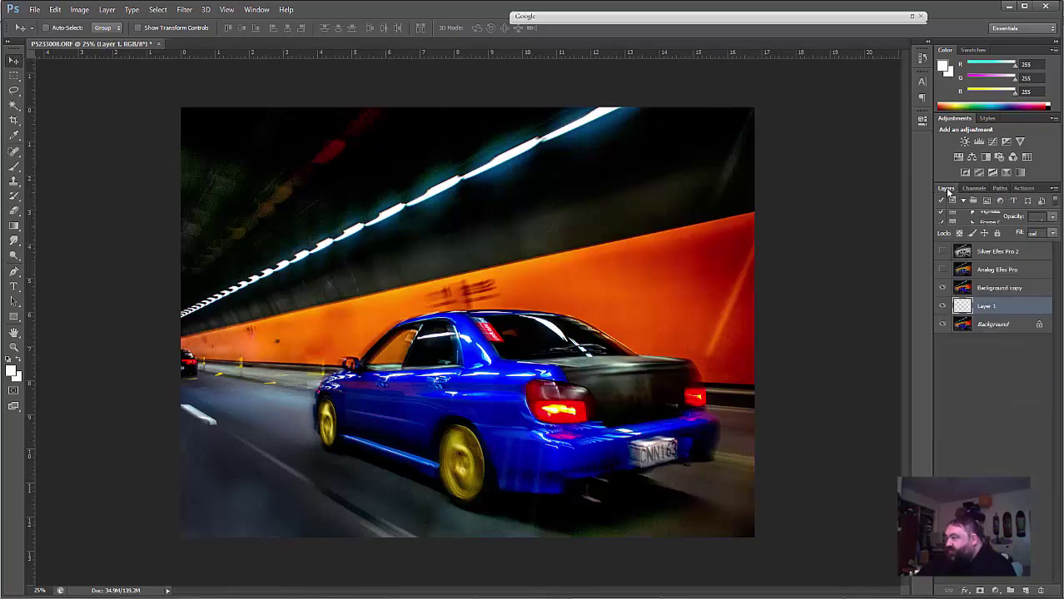
# Step: Set the Background copy layer's opacity to 77% so the white layer beneath fades the photo
pyautogui.click(991, 289)
pyautogui.click(988, 308)
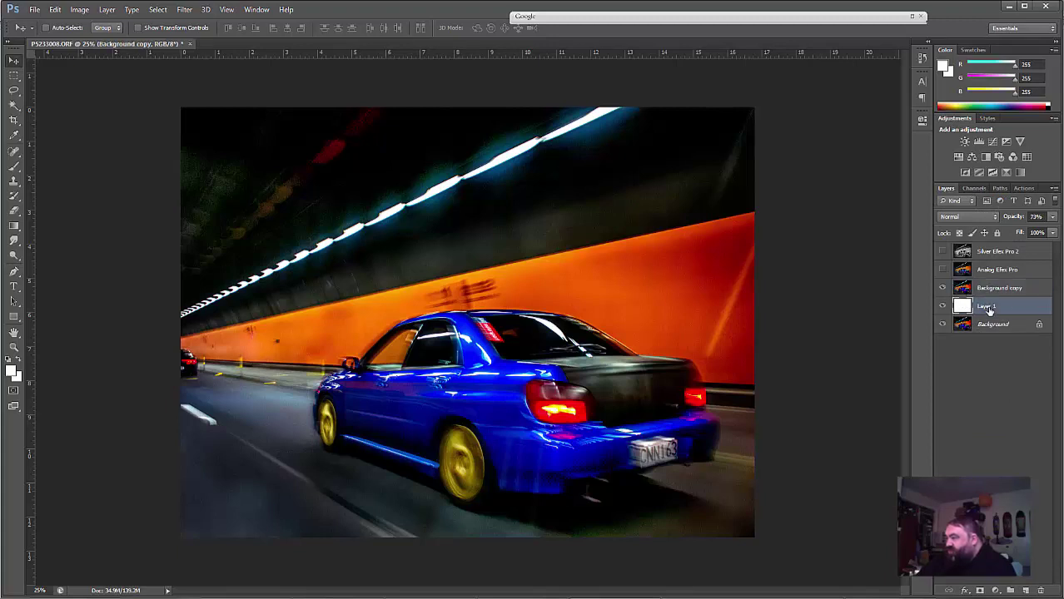
pyautogui.click(990, 289)
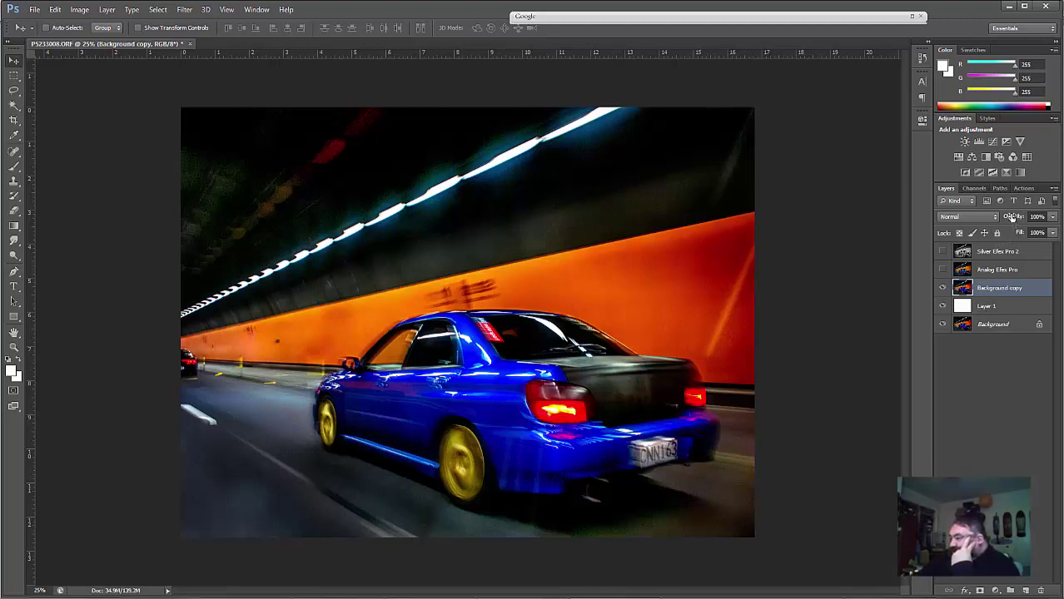
pyautogui.moveTo(1011, 216); pyautogui.dragTo(999, 221)
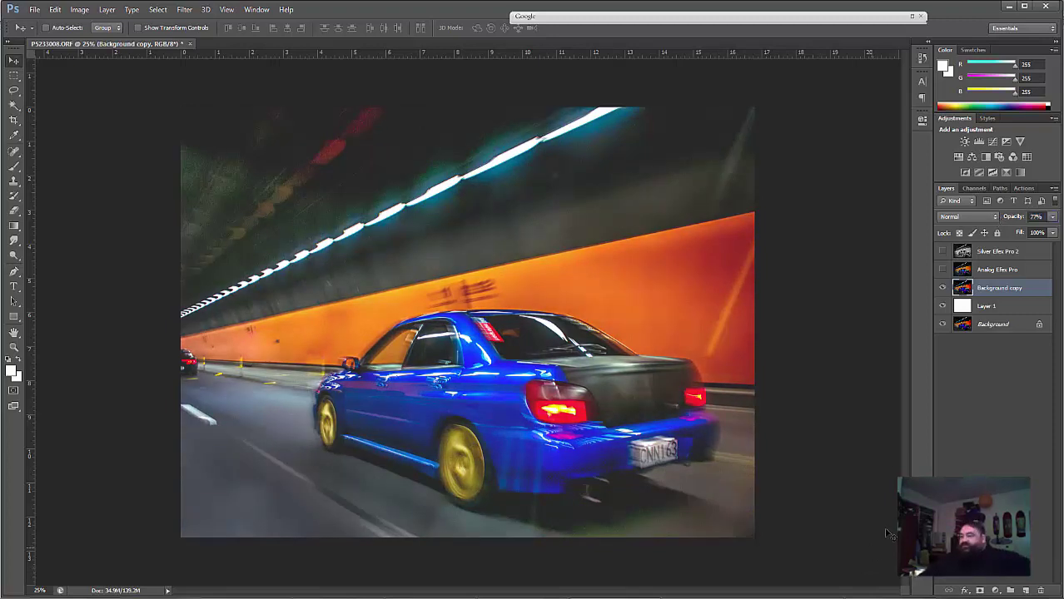
# Step: Compare the faded photo with the Analog Efex Pro version by repeatedly showing and hiding it, ending with Analog Efex Pro hidden
pyautogui.click(942, 270)
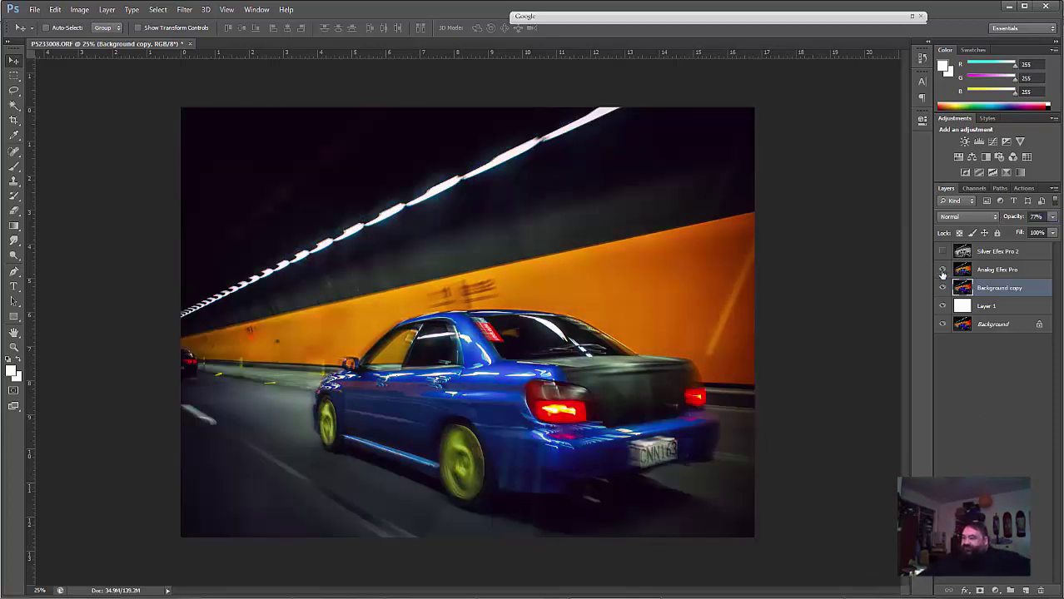
pyautogui.click(942, 270)
pyautogui.click(943, 270)
pyautogui.click(943, 271)
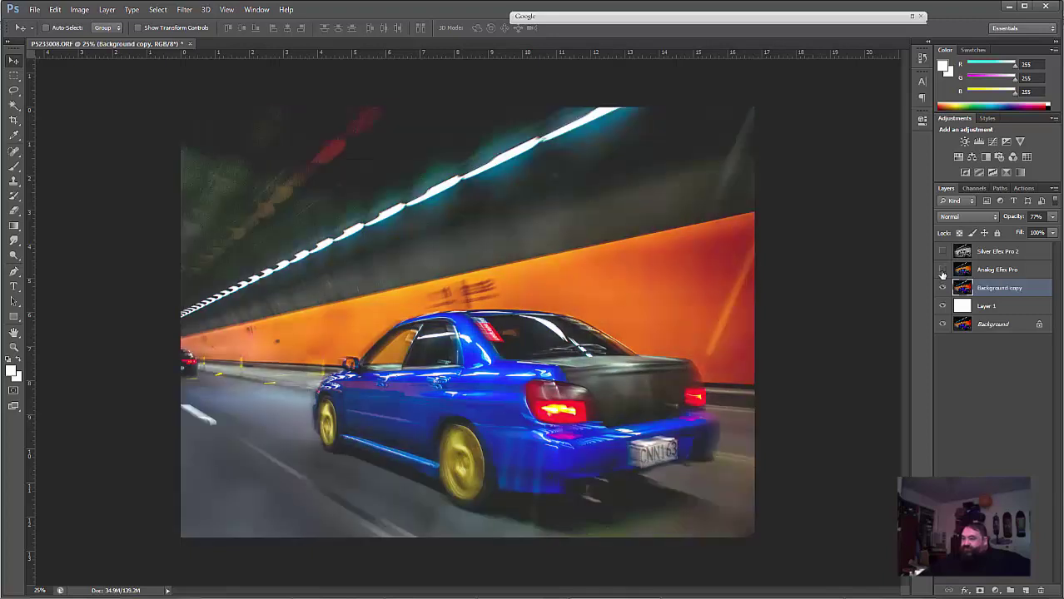
pyautogui.click(942, 271)
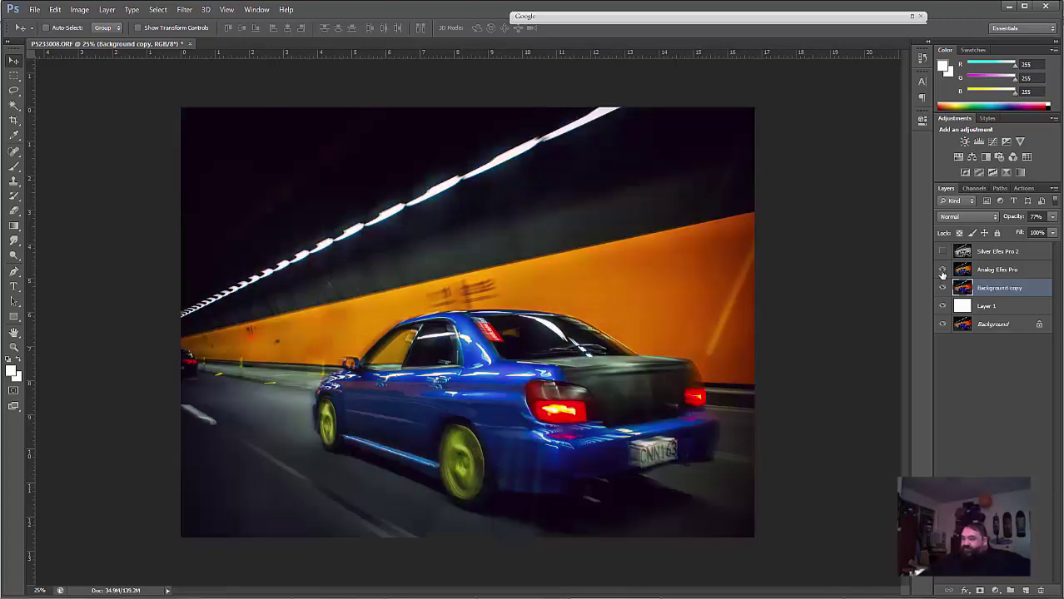
pyautogui.click(942, 270)
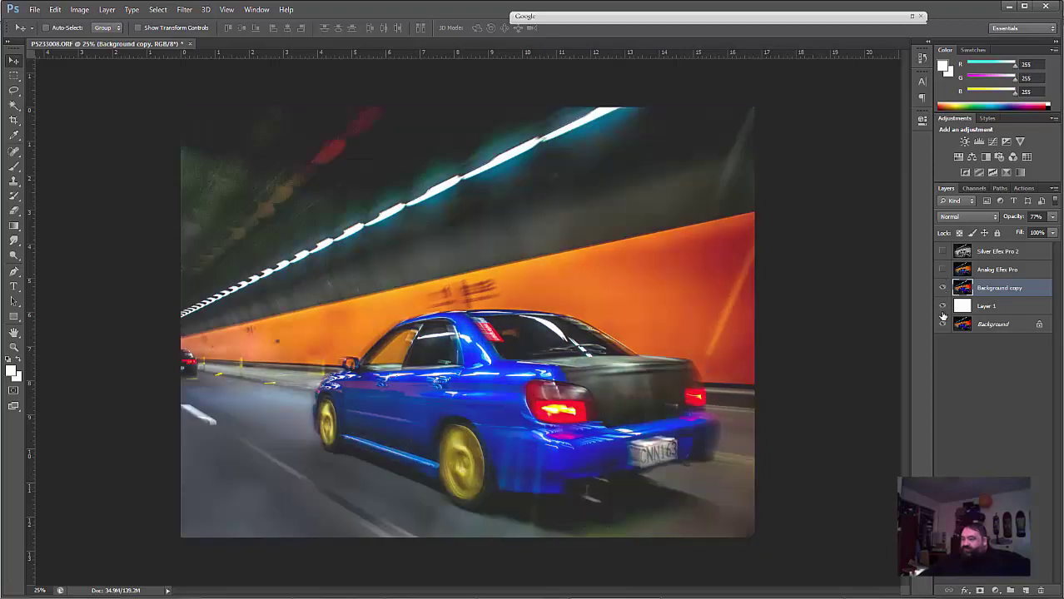
# Step: Compare the photo with and without the white Layer 1 by toggling its visibility, ending with Layer 1 shown
pyautogui.click(944, 307)
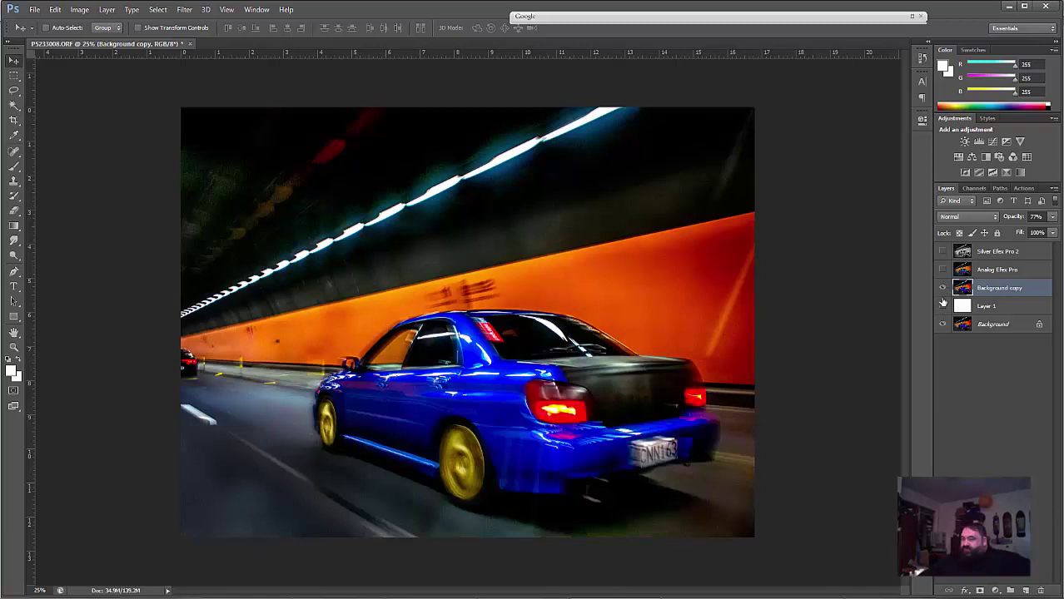
pyautogui.click(940, 311)
pyautogui.click(940, 308)
pyautogui.click(940, 308)
pyautogui.click(939, 313)
pyautogui.click(943, 309)
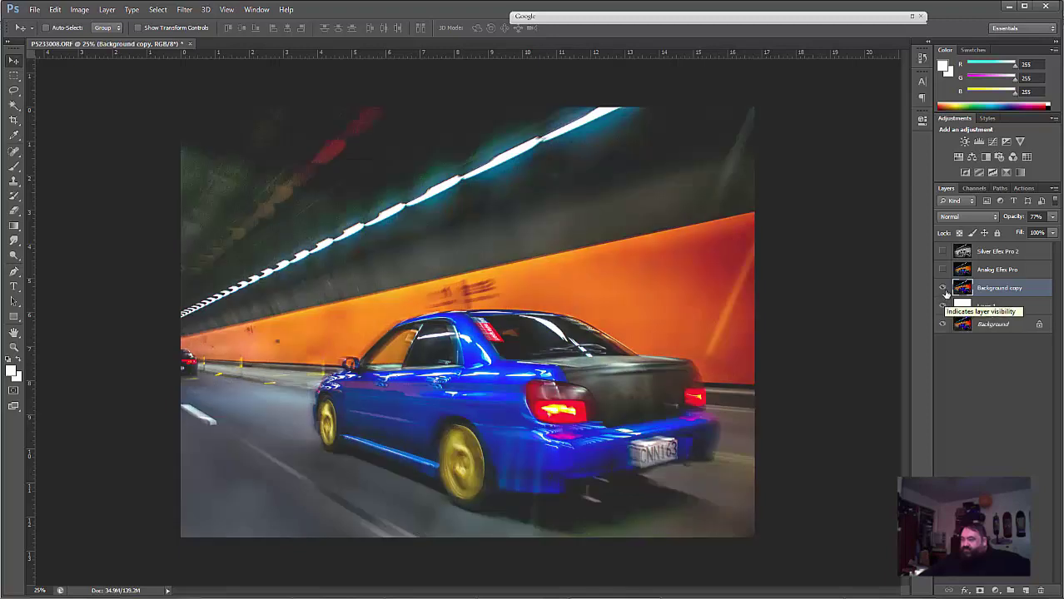
# Step: Hide the Background copy, show the Silver Efex Pro 2 layer and set its opacity to 84%
pyautogui.click(943, 287)
pyautogui.click(943, 251)
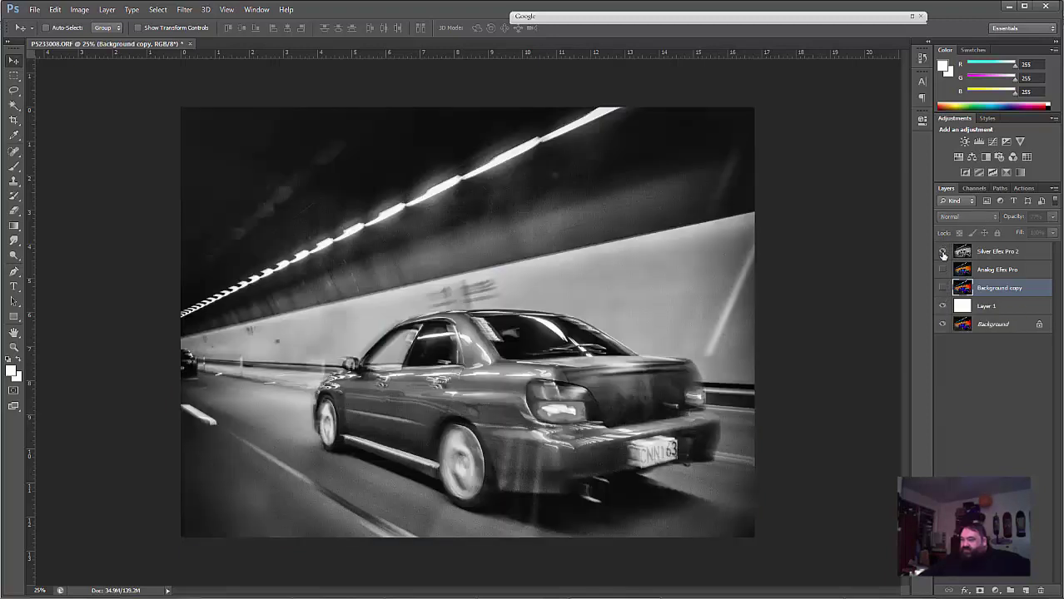
pyautogui.click(989, 253)
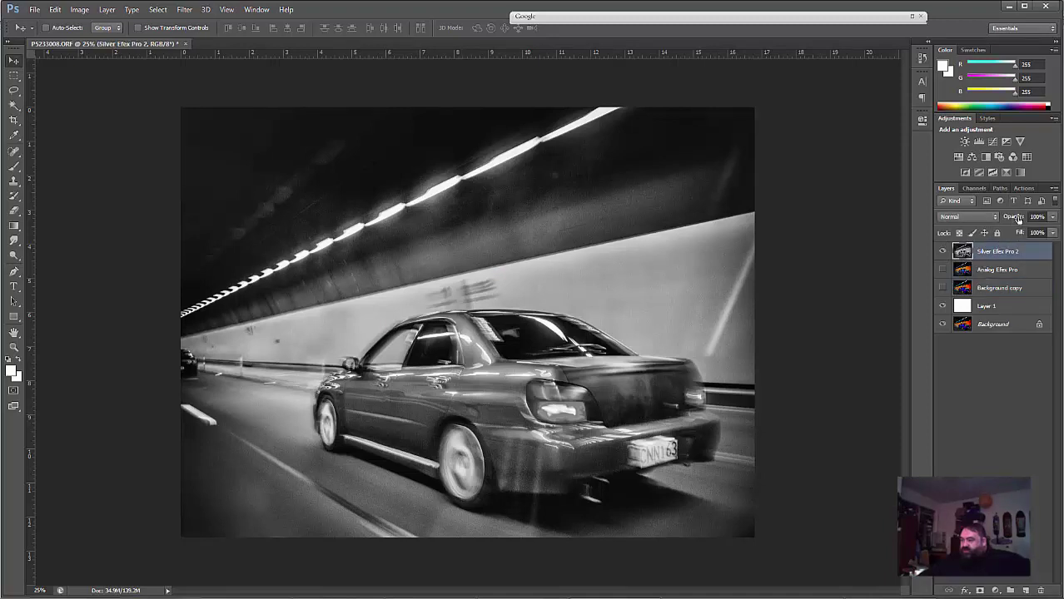
pyautogui.moveTo(1017, 219); pyautogui.dragTo(1013, 219)
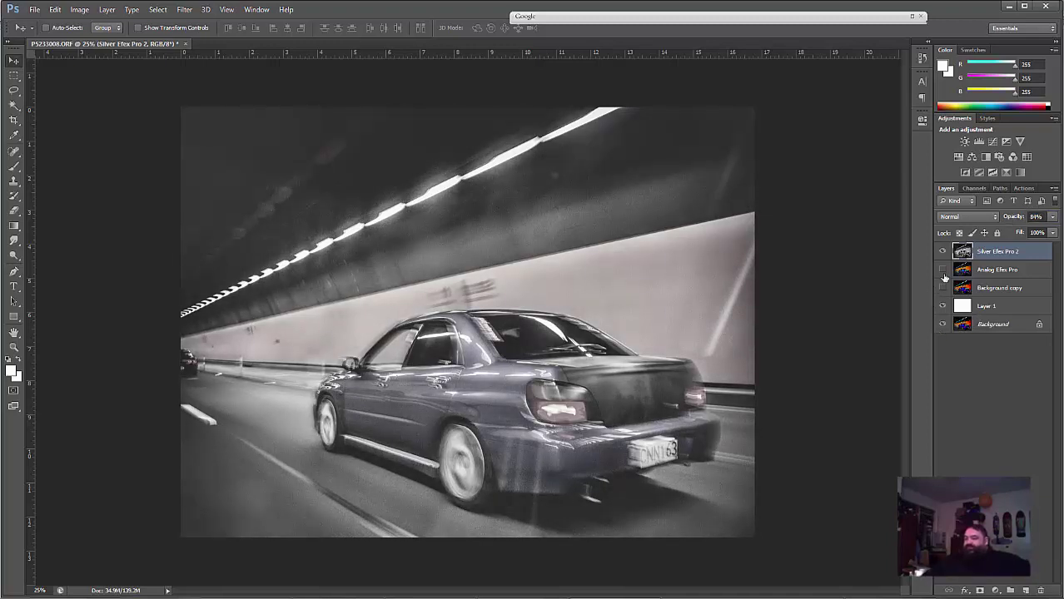
# Step: Compare the faded Silver Efex Pro 2 look with and without the Background copy, ending with the copy shown and Silver Efex Pro 2 hidden
pyautogui.click(942, 288)
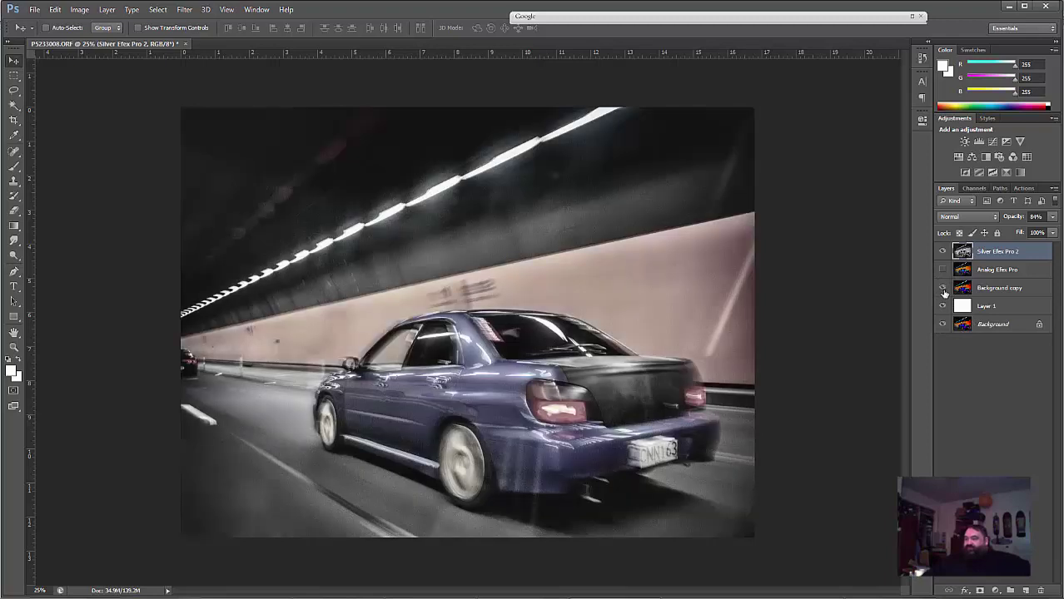
pyautogui.click(942, 288)
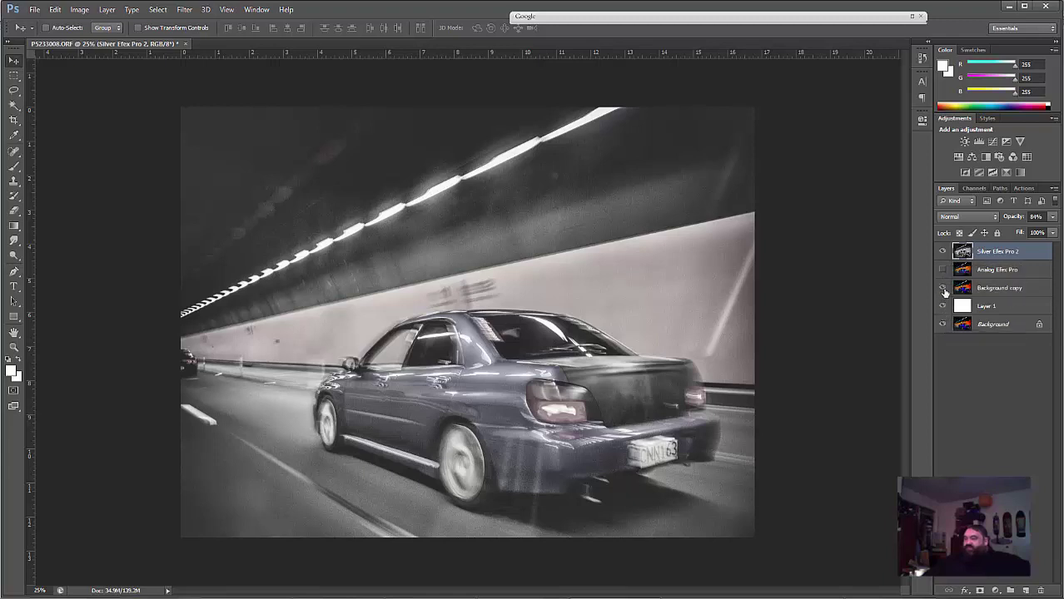
pyautogui.click(943, 288)
pyautogui.click(942, 252)
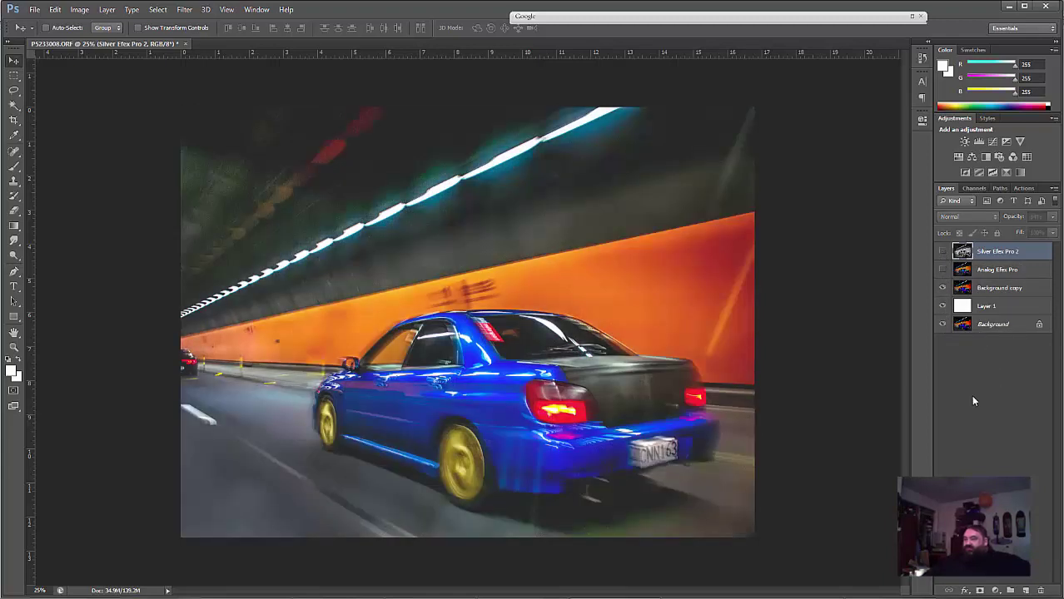
# Step: Check the Analog Efex Pro version again and toggle the white Layer 1, ending with Analog Efex Pro hidden and Layer 1 shown
pyautogui.click(942, 270)
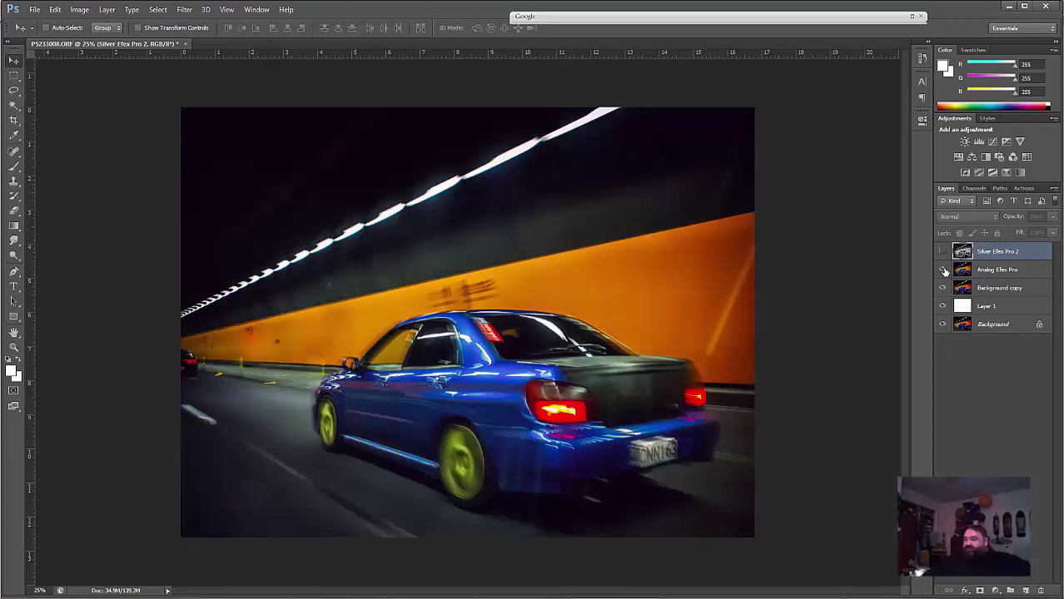
pyautogui.click(943, 270)
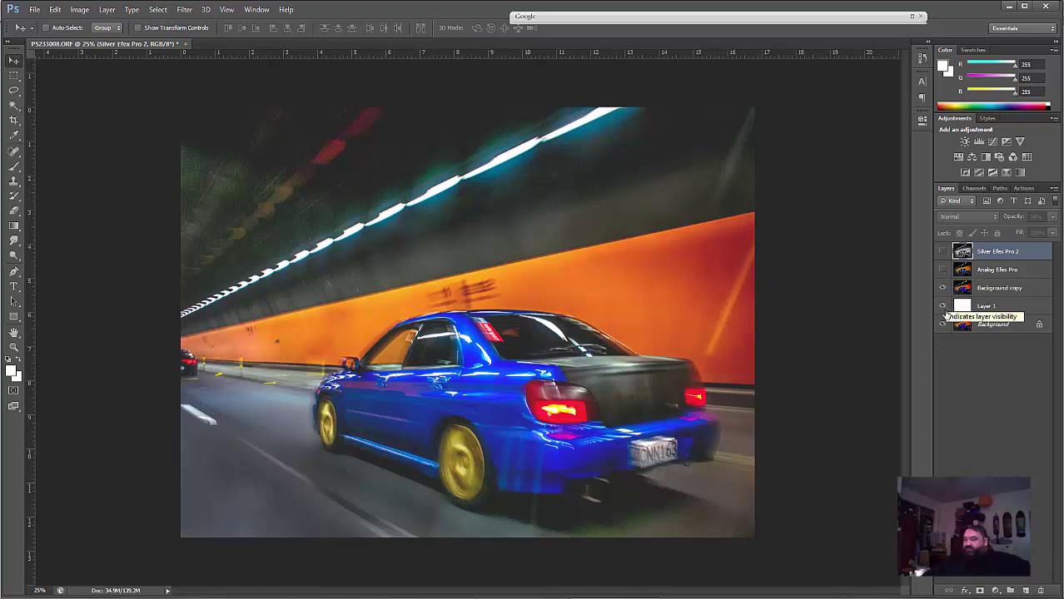
pyautogui.click(943, 307)
pyautogui.click(944, 309)
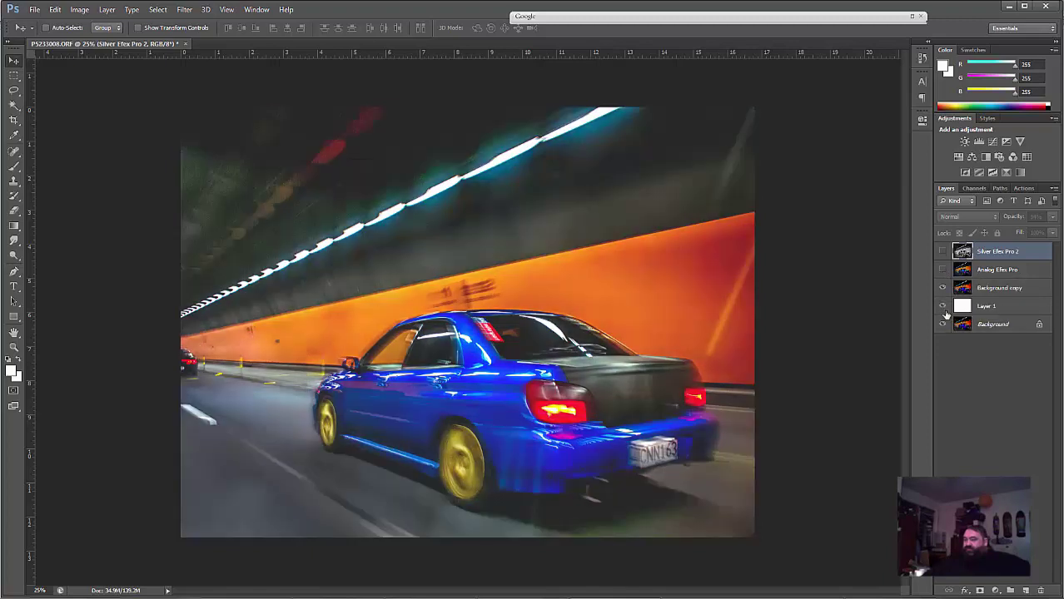
pyautogui.click(943, 308)
pyautogui.click(943, 308)
# Step: Add a new layer above the white Layer 1 and fill it with black at 100% opacity in Normal mode
pyautogui.click(975, 311)
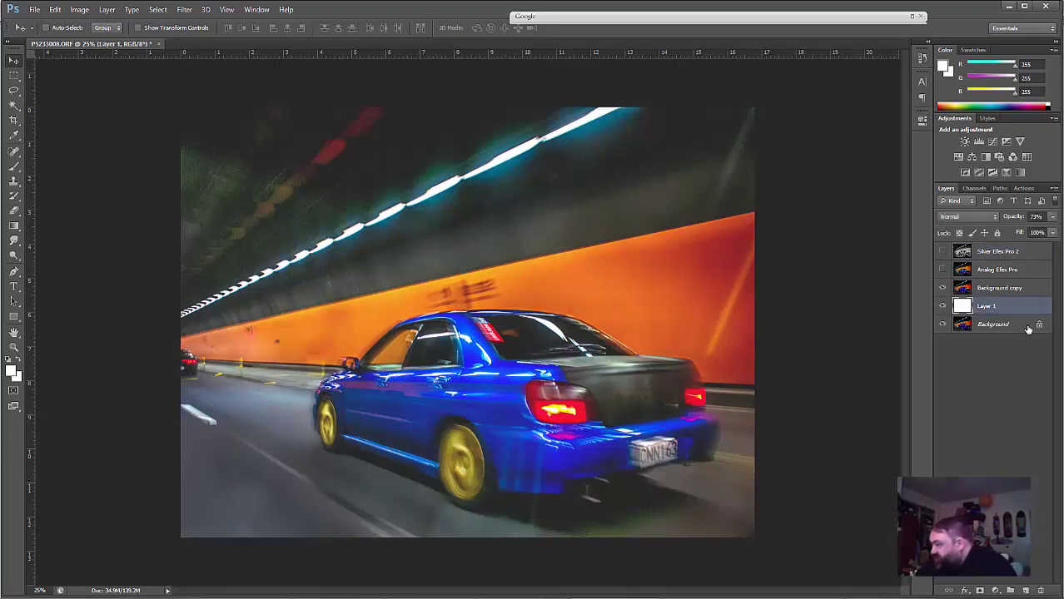
pyautogui.click(1024, 590)
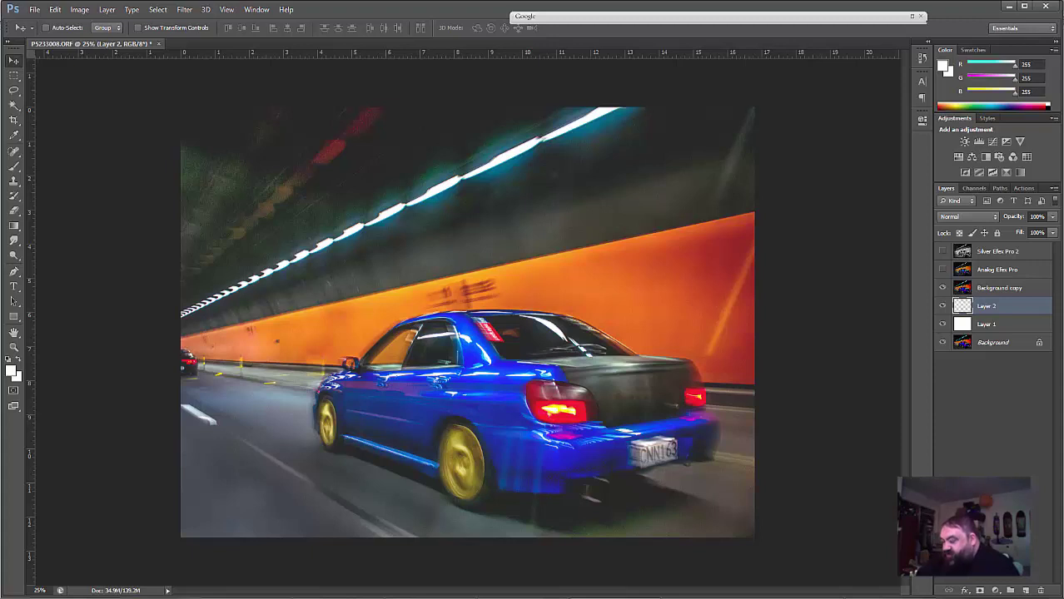
pyautogui.hotkey('shift', 'F5')
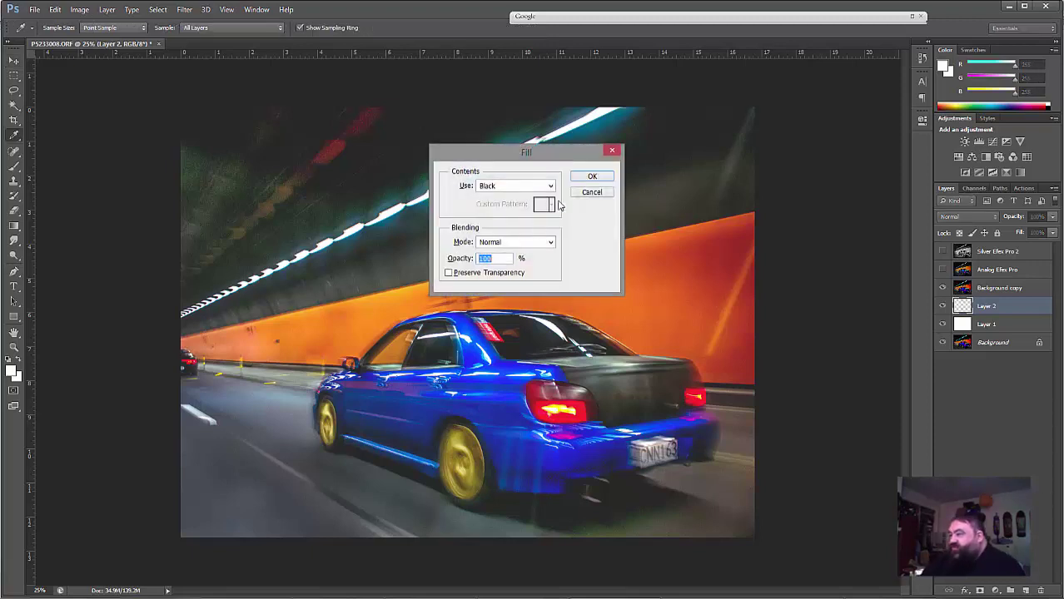
pyautogui.click(592, 180)
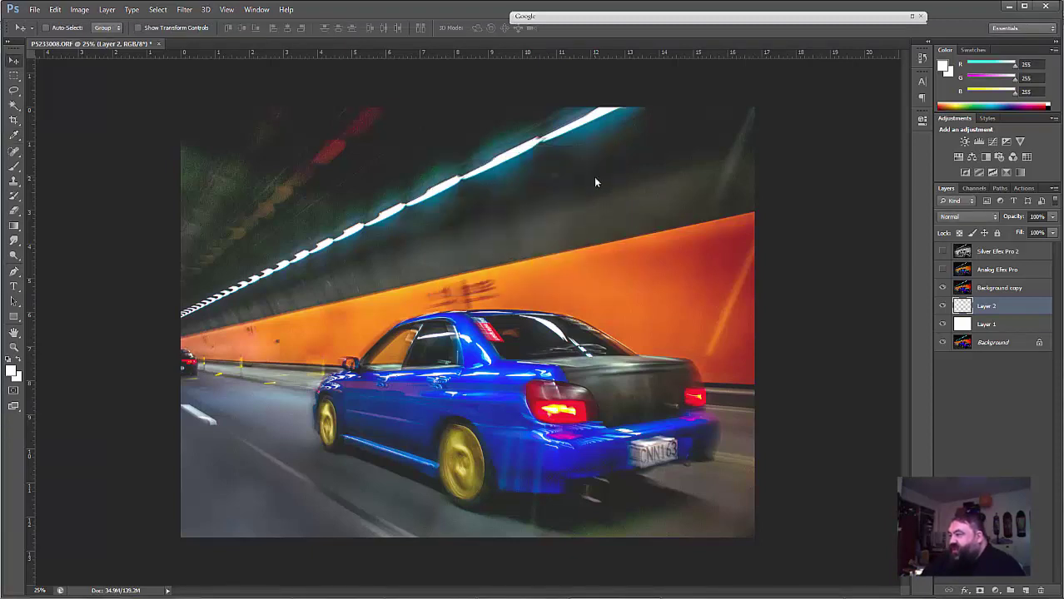
# Step: Set the Background copy's opacity to 66% and compare it over the black and white layers, ending with black hidden and white shown
pyautogui.click(1000, 292)
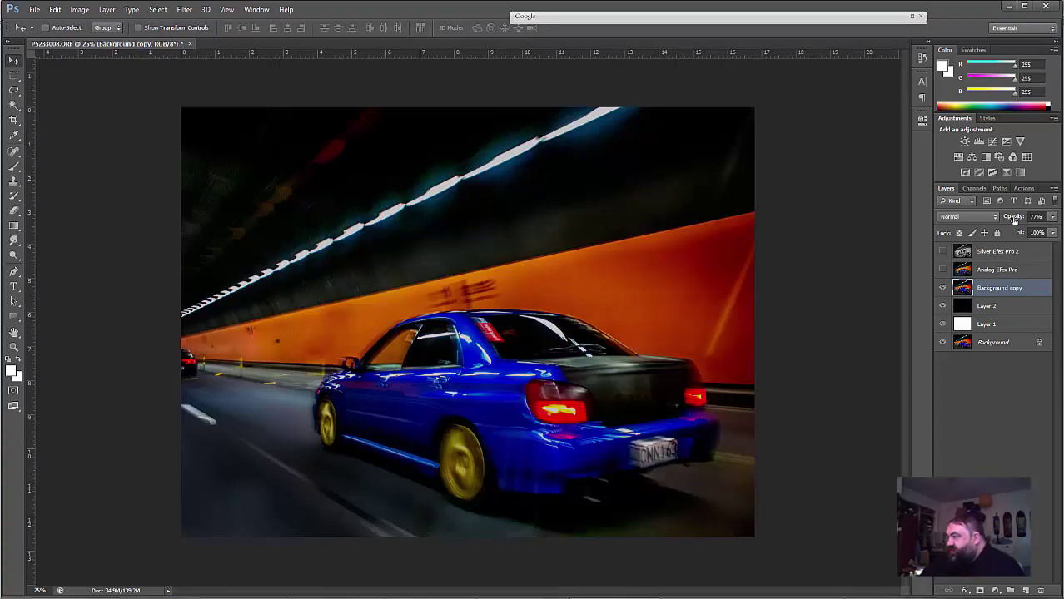
pyautogui.click(941, 324)
pyautogui.moveTo(1010, 218); pyautogui.dragTo(1006, 221)
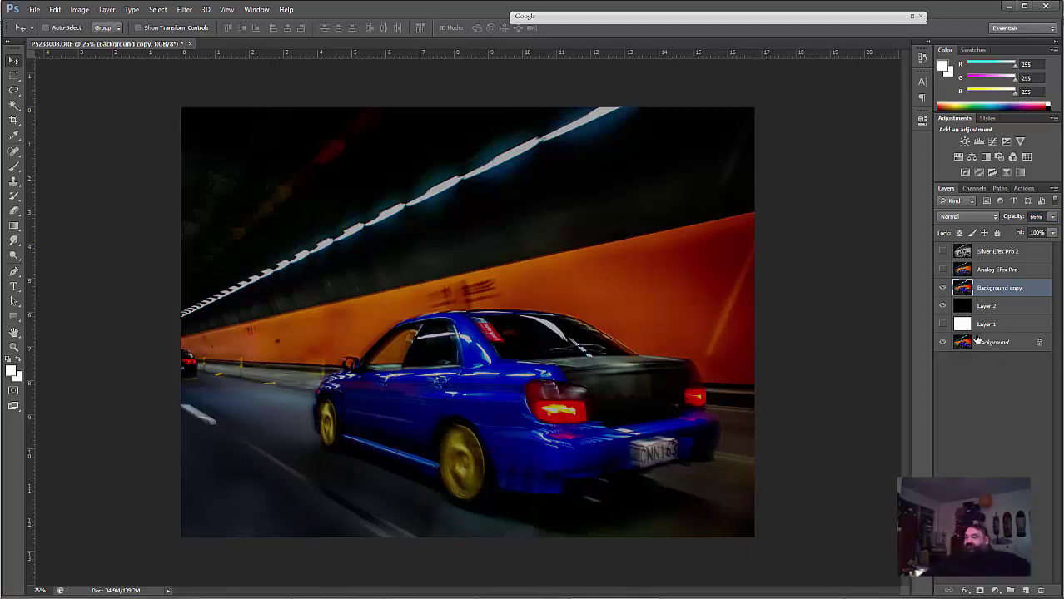
pyautogui.click(943, 307)
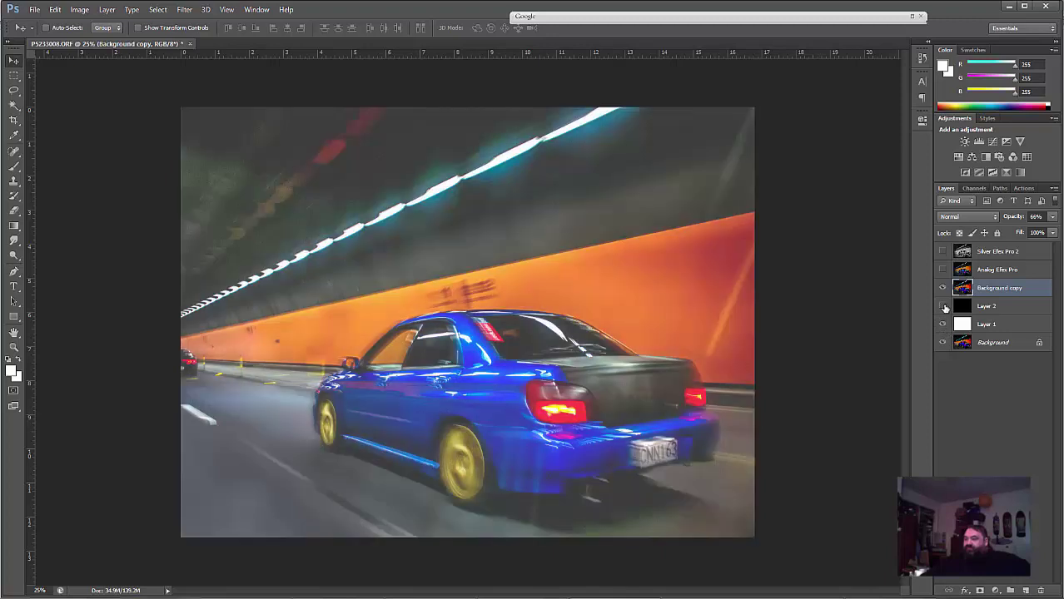
# Step: Show the black Layer 2 beneath the Background copy, and toggle the Analog Efex Pro layer, leaving both visible
pyautogui.click(943, 307)
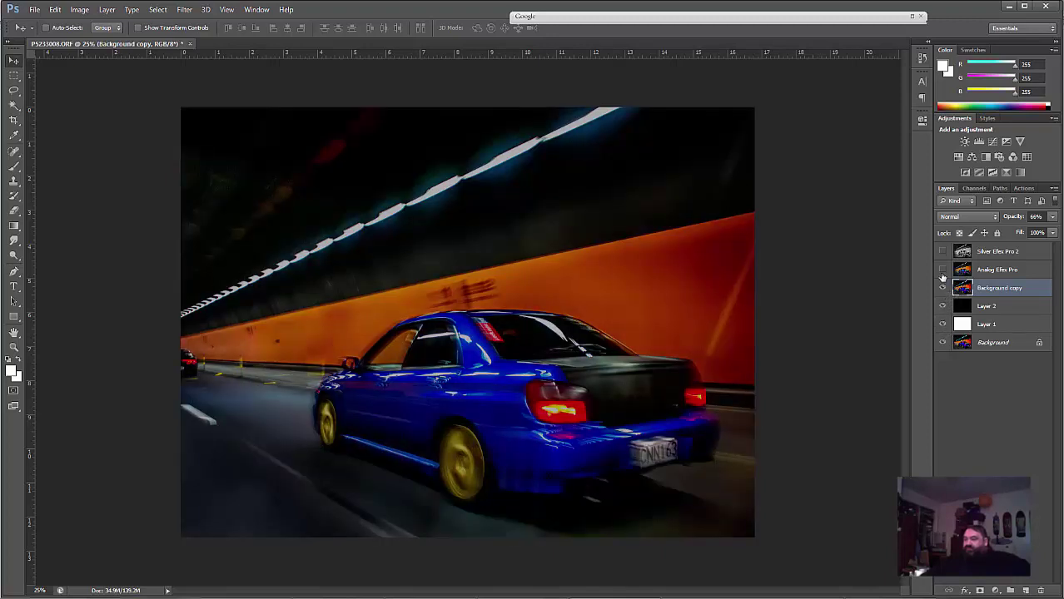
pyautogui.click(941, 269)
pyautogui.click(942, 270)
pyautogui.click(941, 270)
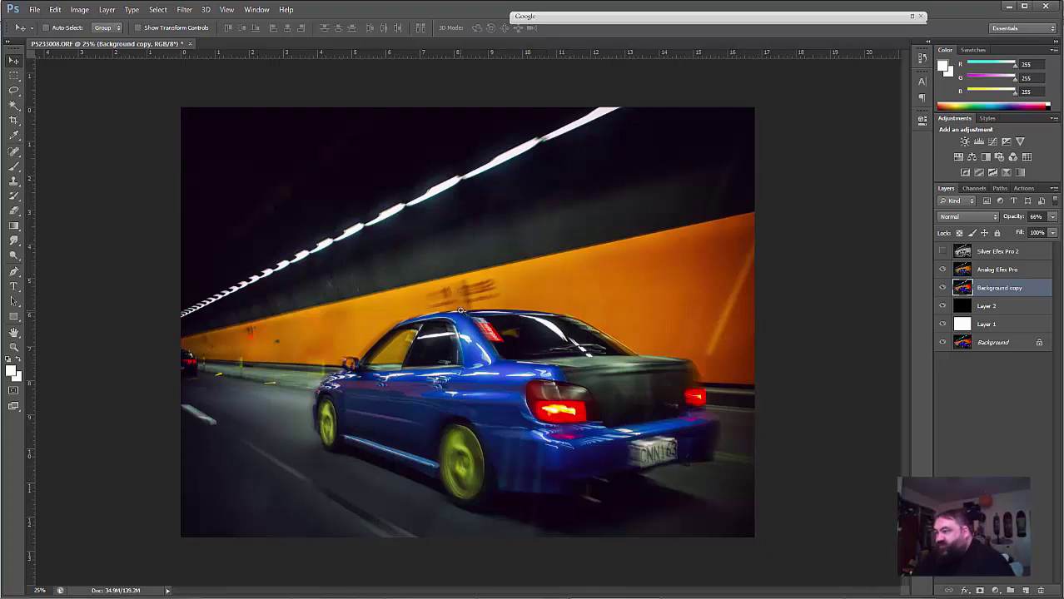
# Step: Compare an enlarged view of the Analog Efex Pro version with the P5233008 - Copy photo in Windows Photo Viewer, ending in Photoshop
pyautogui.scroll(1, 458, 289)
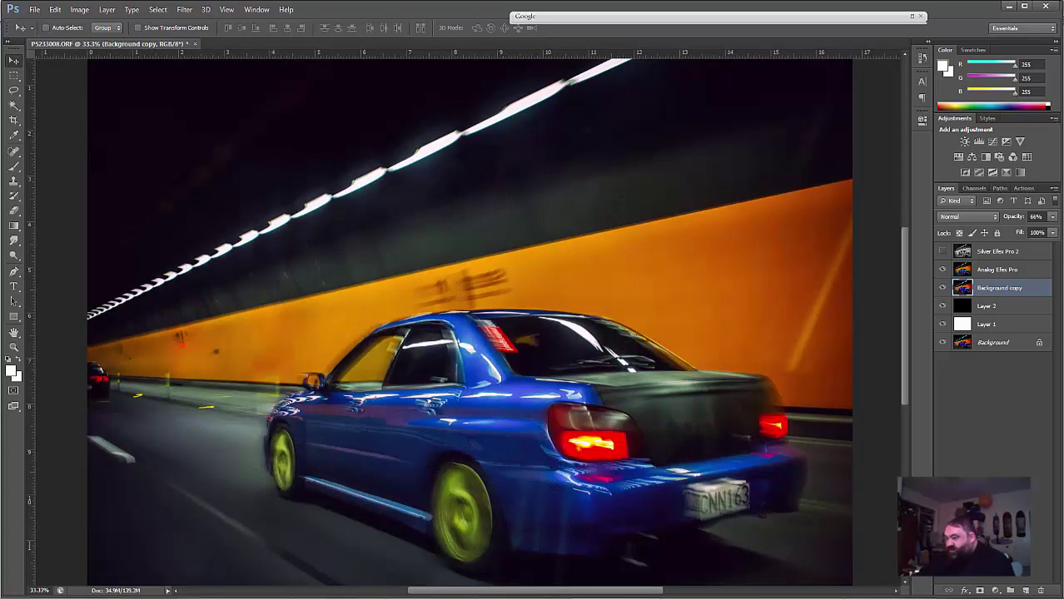
pyautogui.moveTo(751, 597)
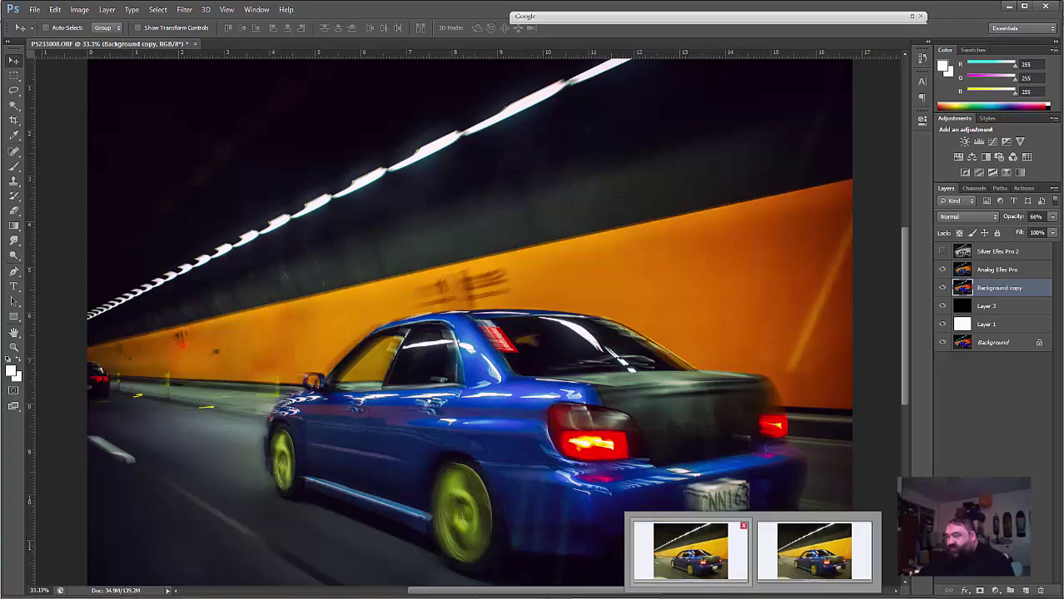
pyautogui.click(691, 551)
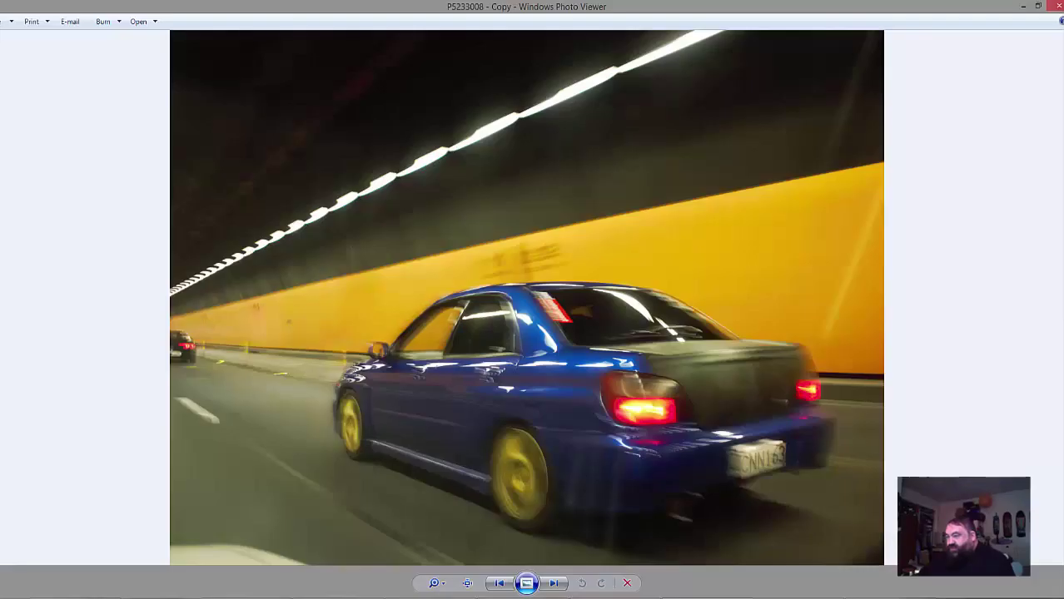
pyautogui.moveTo(614, 596)
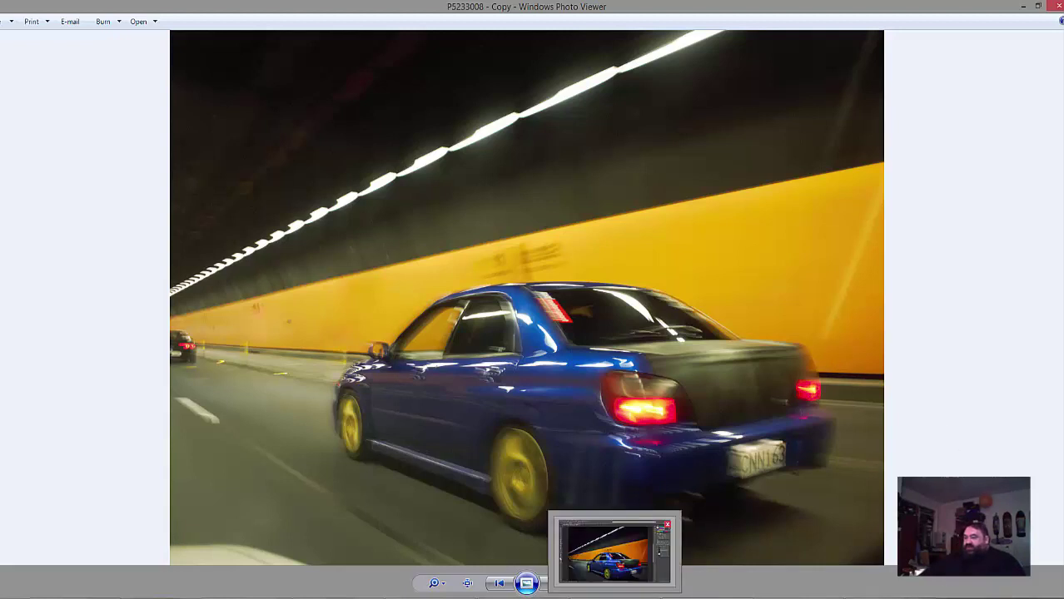
pyautogui.click(614, 553)
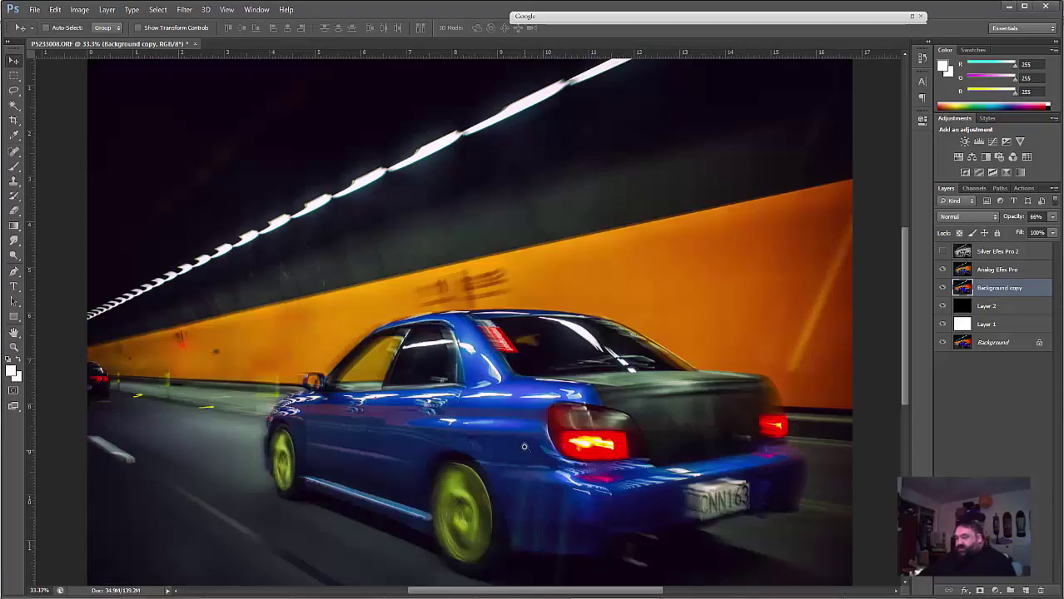
# Step: Compare the whole edited image at 25% zoom with the photo in Windows Photo Viewer again, ending back in Photoshop
pyautogui.hotkey('ctrl', '-')
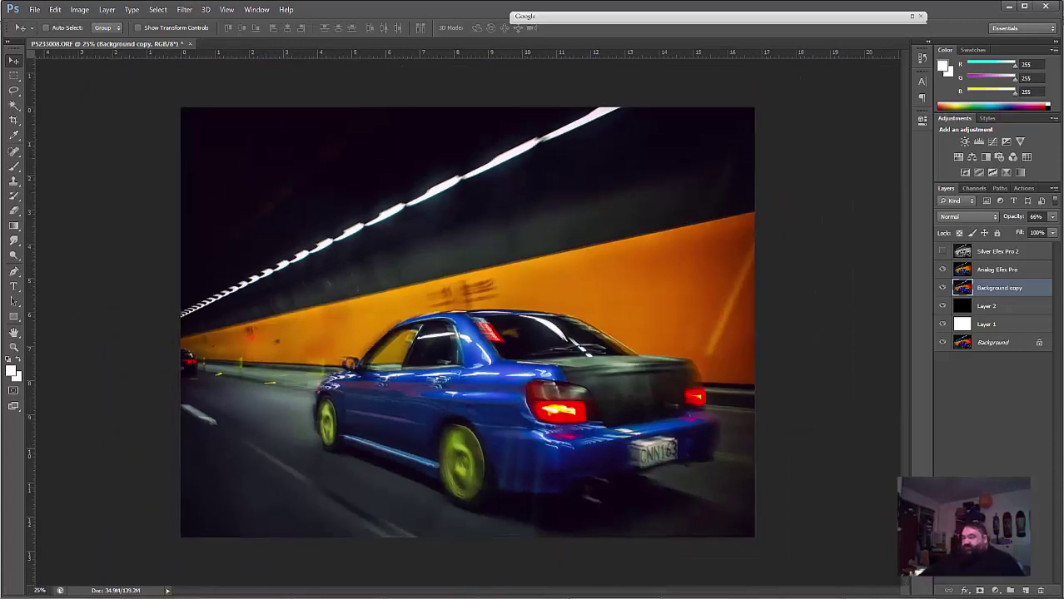
pyautogui.hotkey('alt', 'Tab')
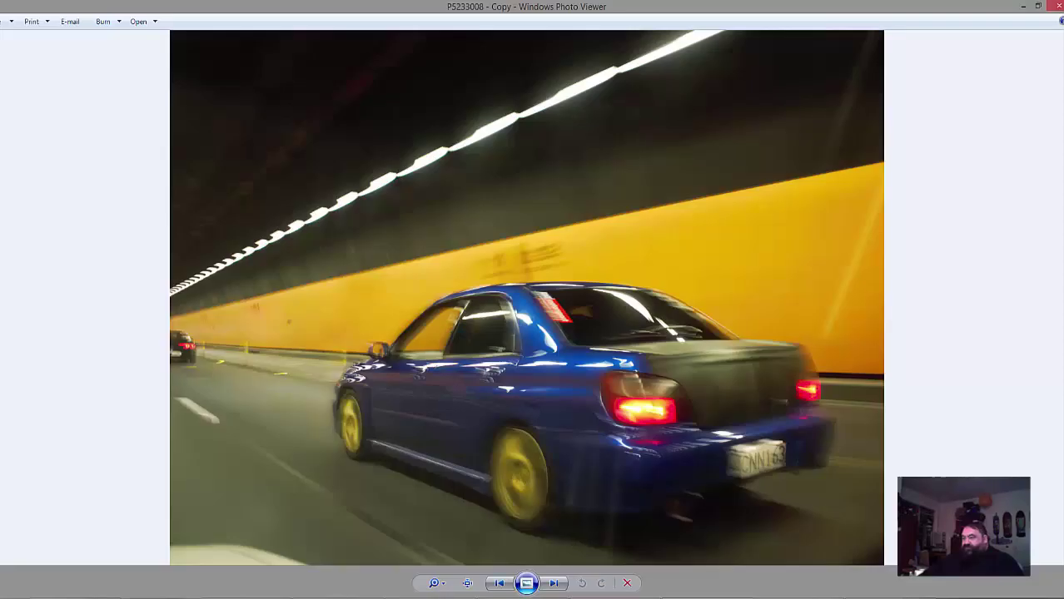
pyautogui.moveTo(614, 596)
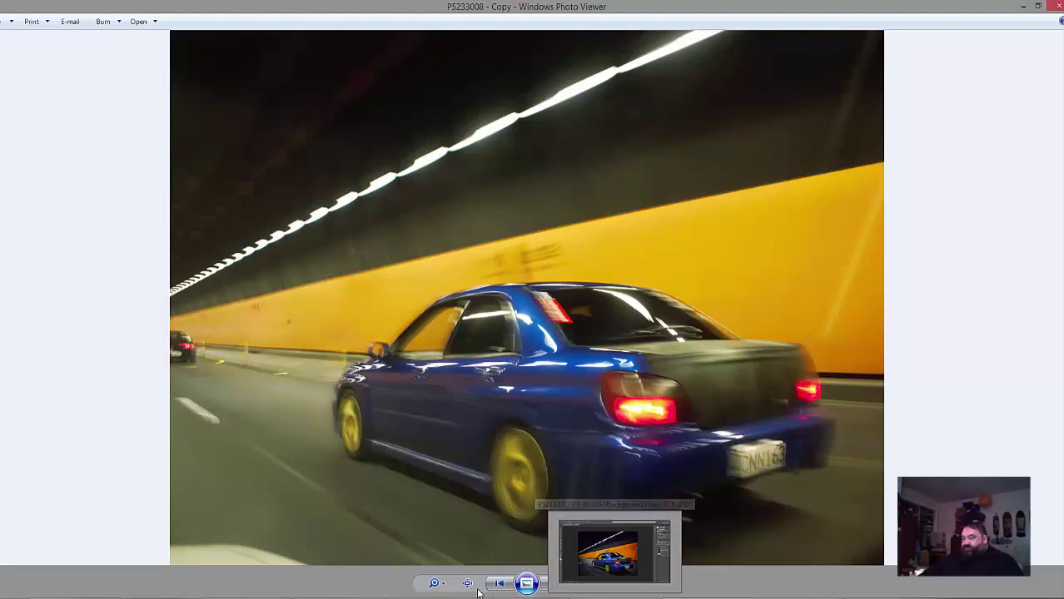
pyautogui.click(436, 583)
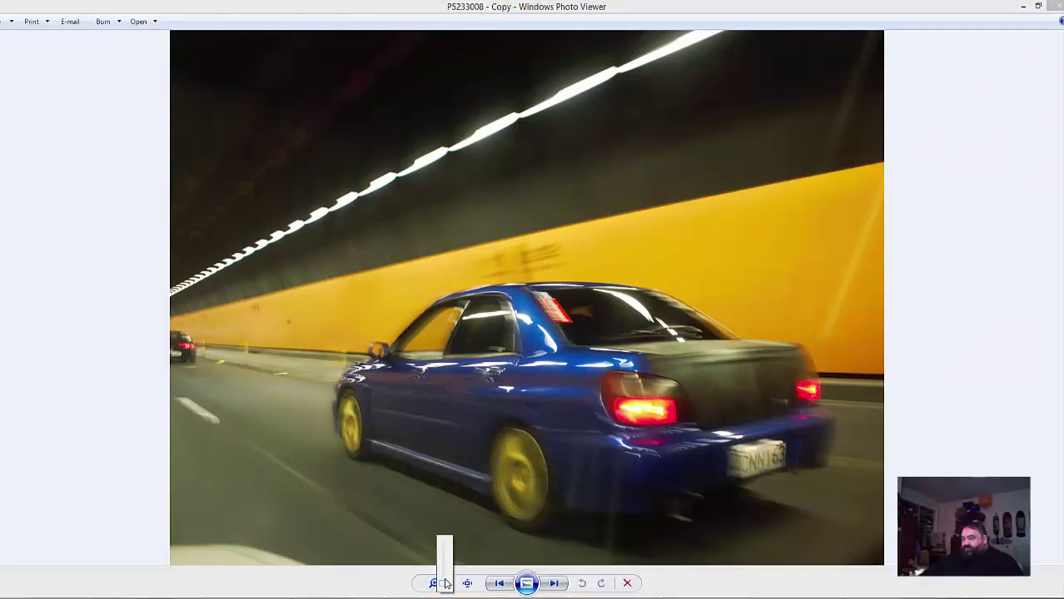
pyautogui.moveTo(446, 586)
pyautogui.mouseDown()
pyautogui.moveTo(446, 576)
pyautogui.moveTo(447, 590)
pyautogui.mouseUp()
pyautogui.hotkey('alt', 'Tab')
pyautogui.moveTo(753, 597)
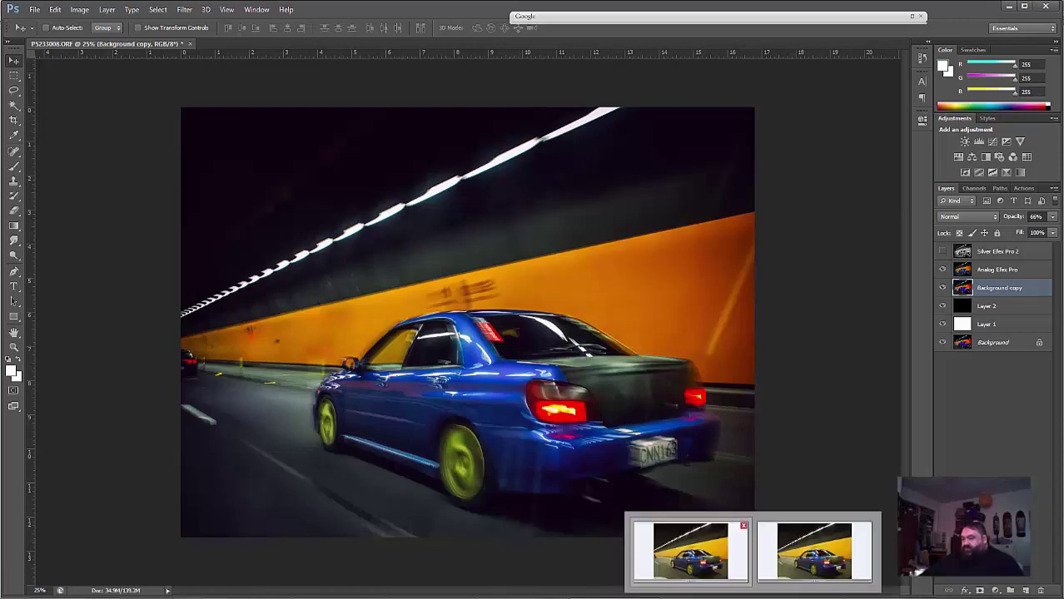
pyautogui.click(690, 551)
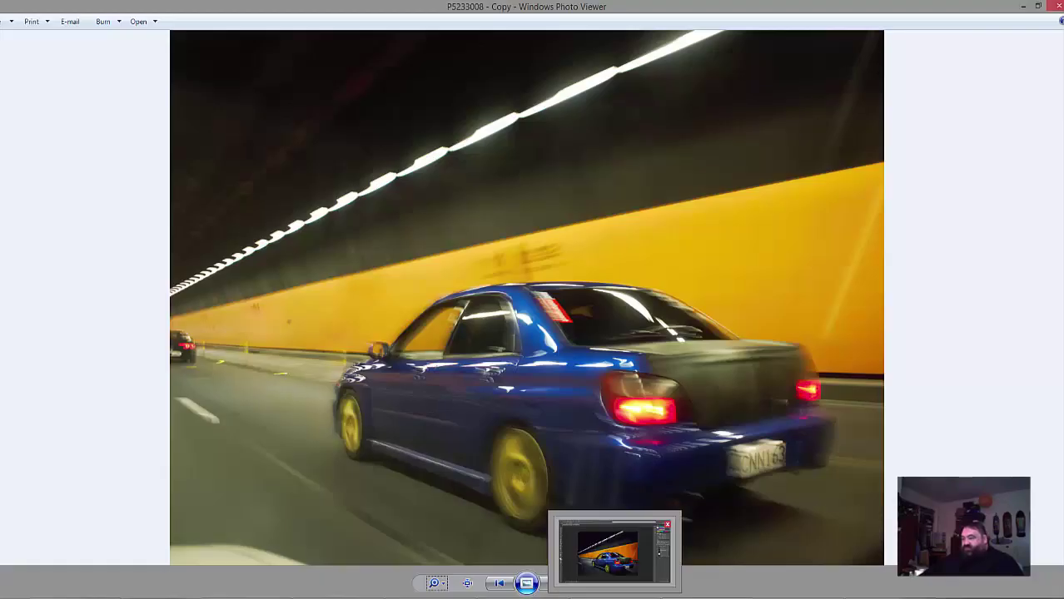
pyautogui.click(614, 597)
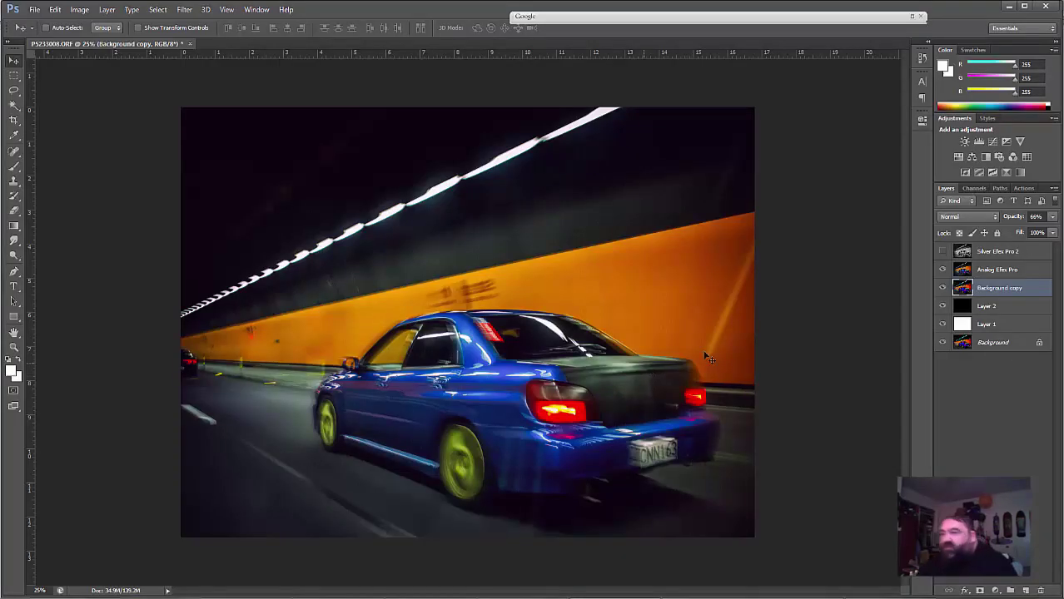
# Step: Apply Smart Sharpen to the Background copy with an amount of 38%, a radius of 0.3 px and Gaussian Blur removal
pyautogui.click(184, 10)
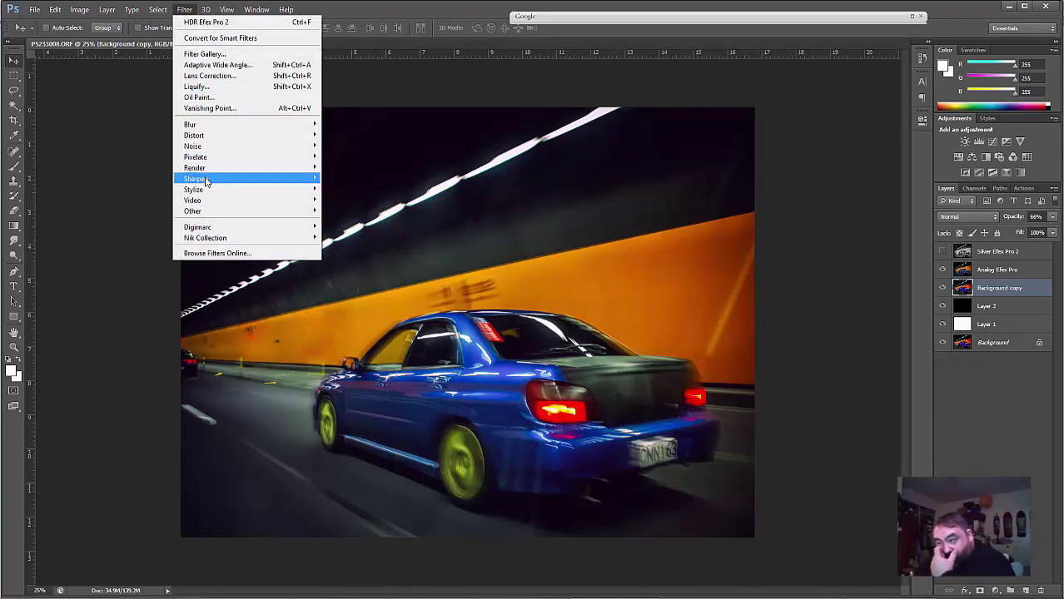
pyautogui.moveTo(207, 180)
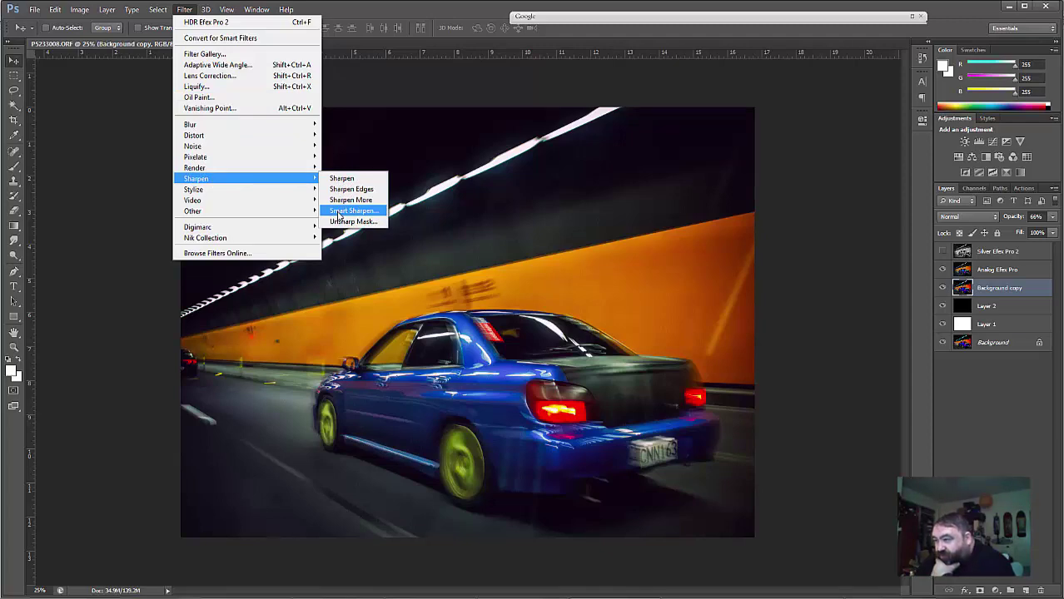
pyautogui.click(341, 211)
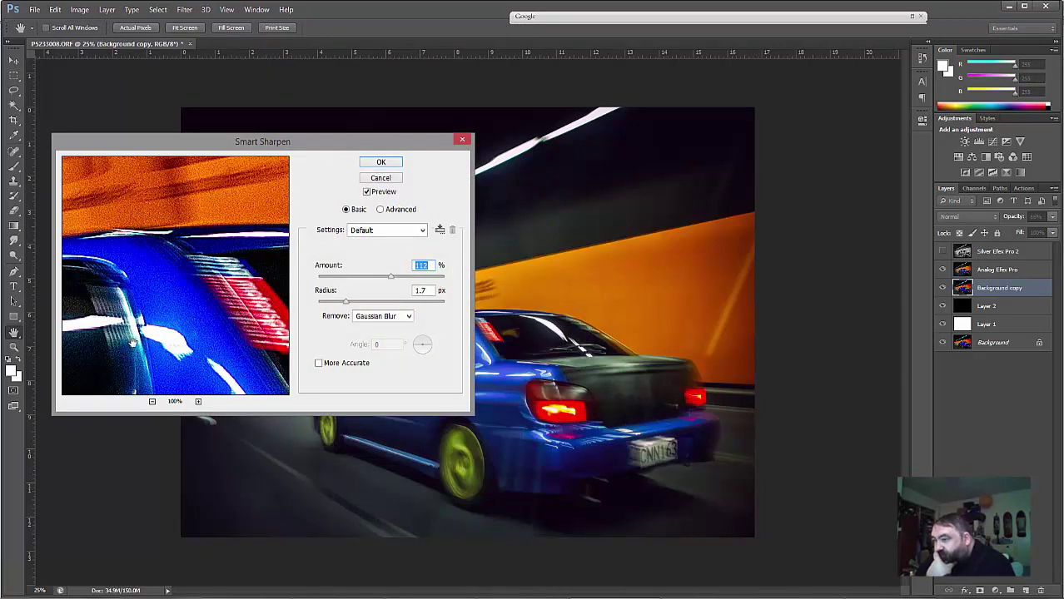
pyautogui.moveTo(133, 342); pyautogui.dragTo(254, 217)
pyautogui.moveTo(148, 321); pyautogui.dragTo(199, 308)
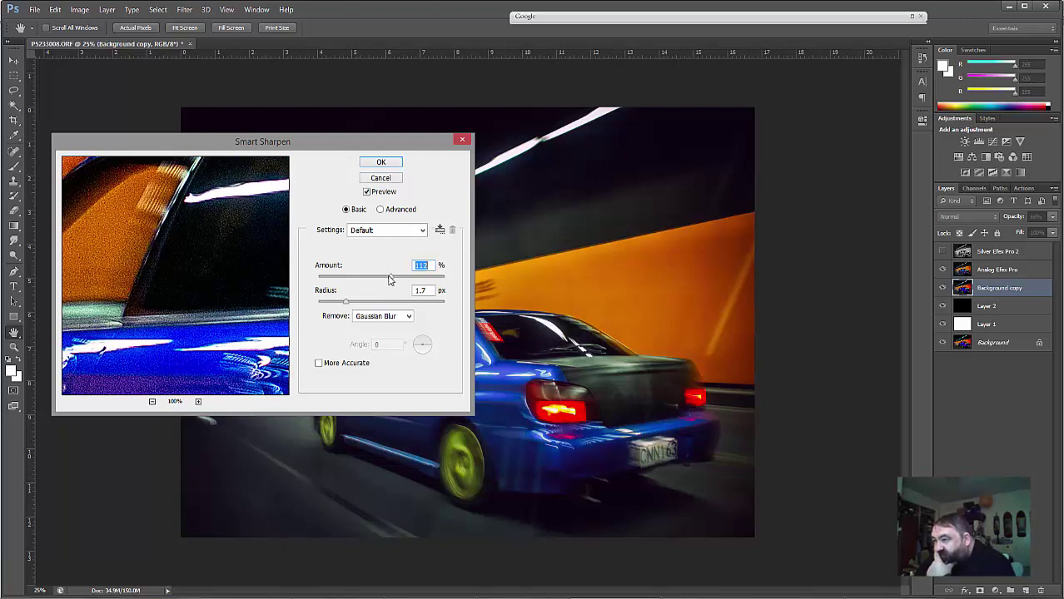
pyautogui.moveTo(390, 279); pyautogui.dragTo(331, 306)
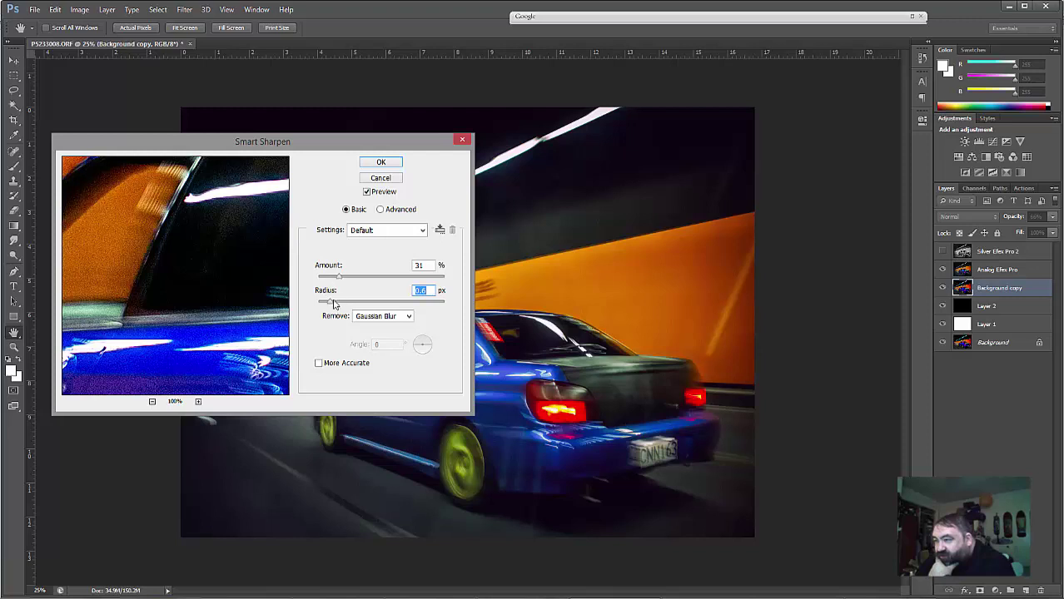
pyautogui.moveTo(331, 304); pyautogui.dragTo(344, 280)
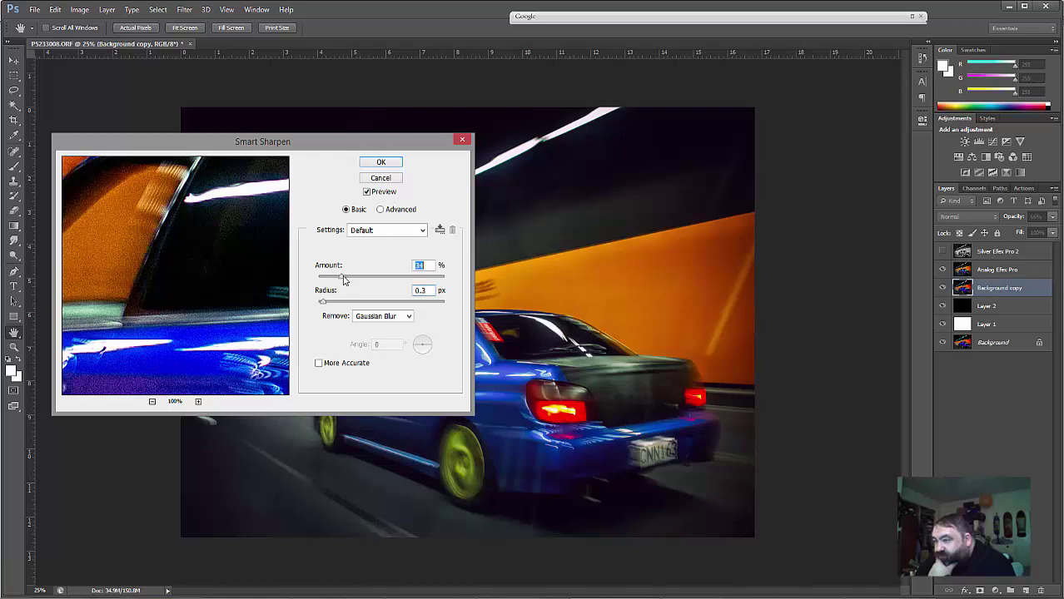
pyautogui.click(380, 163)
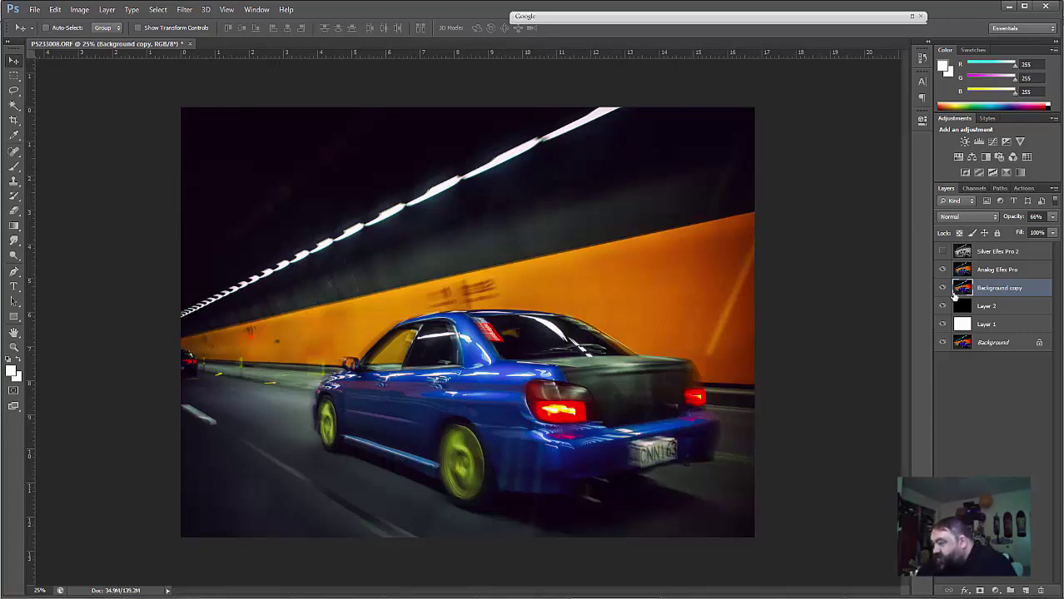
# Step: Make Analog Efex Pro the active layer and hide the Background copy, Layer 2 and Layer 1
pyautogui.click(988, 271)
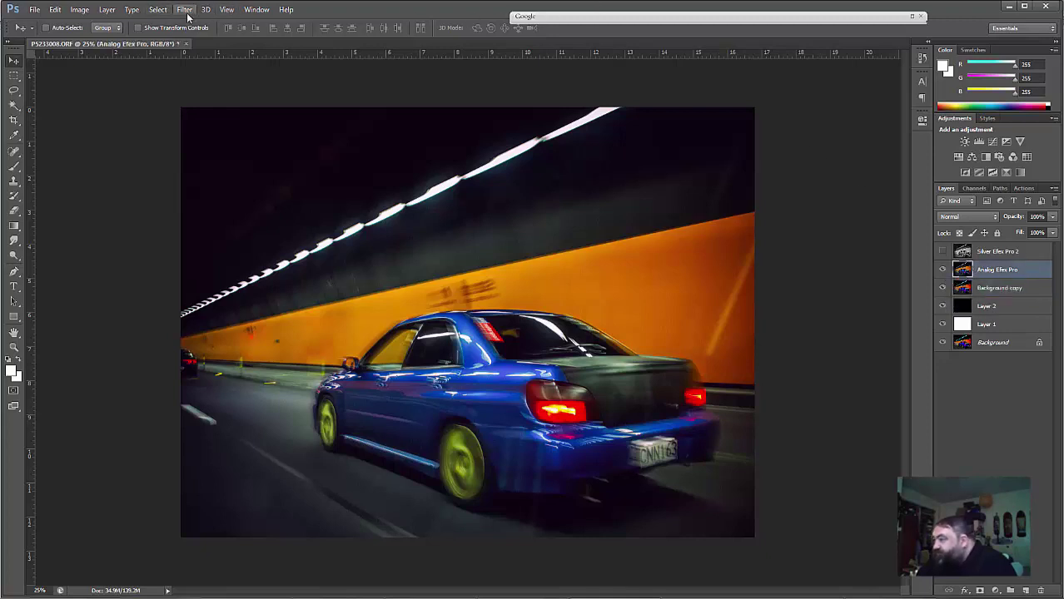
pyautogui.click(943, 288)
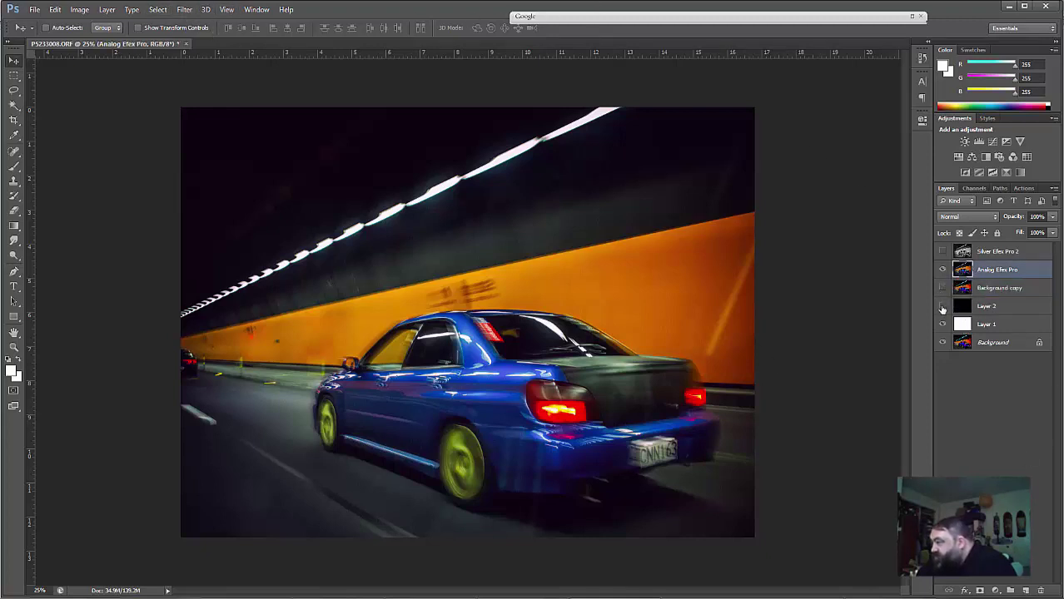
pyautogui.moveTo(943, 307); pyautogui.dragTo(942, 324)
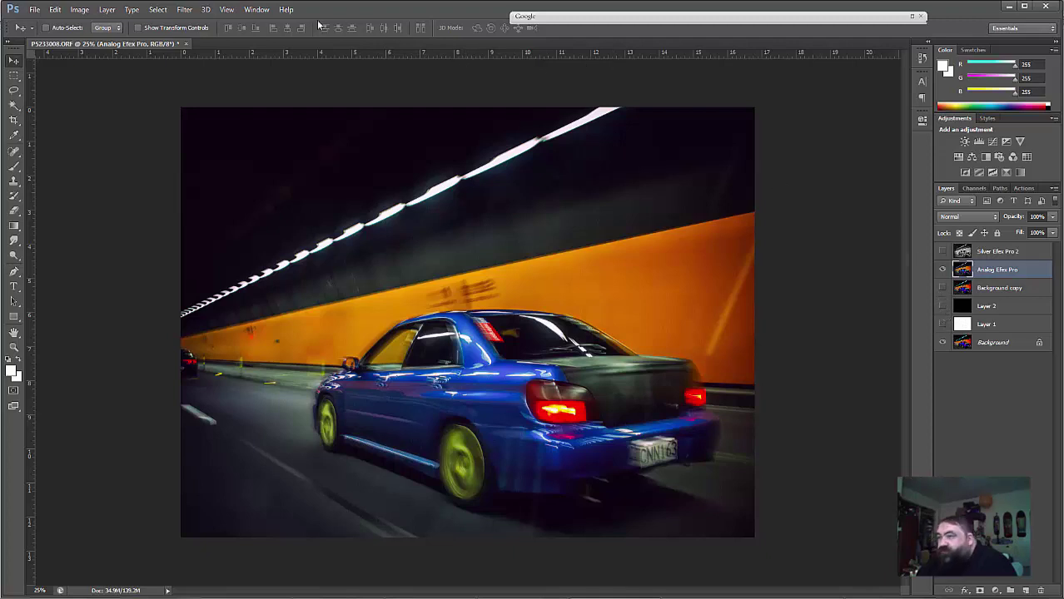
# Step: Try Smart Sharpen on the Analog Efex Pro layer with an amount of 38% and a radius of 0.3 px
pyautogui.click(184, 9)
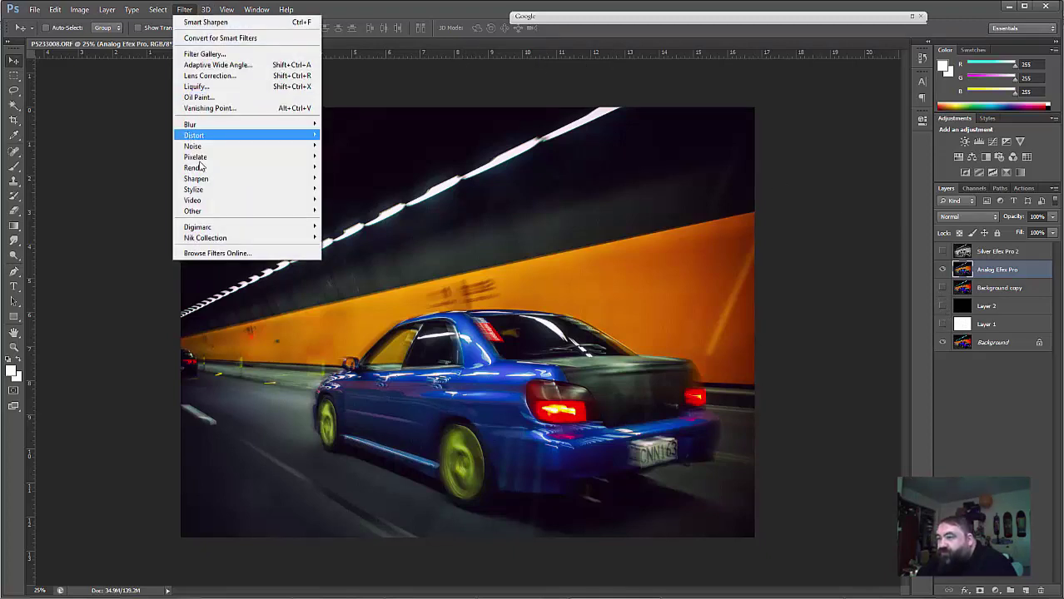
pyautogui.moveTo(254, 178)
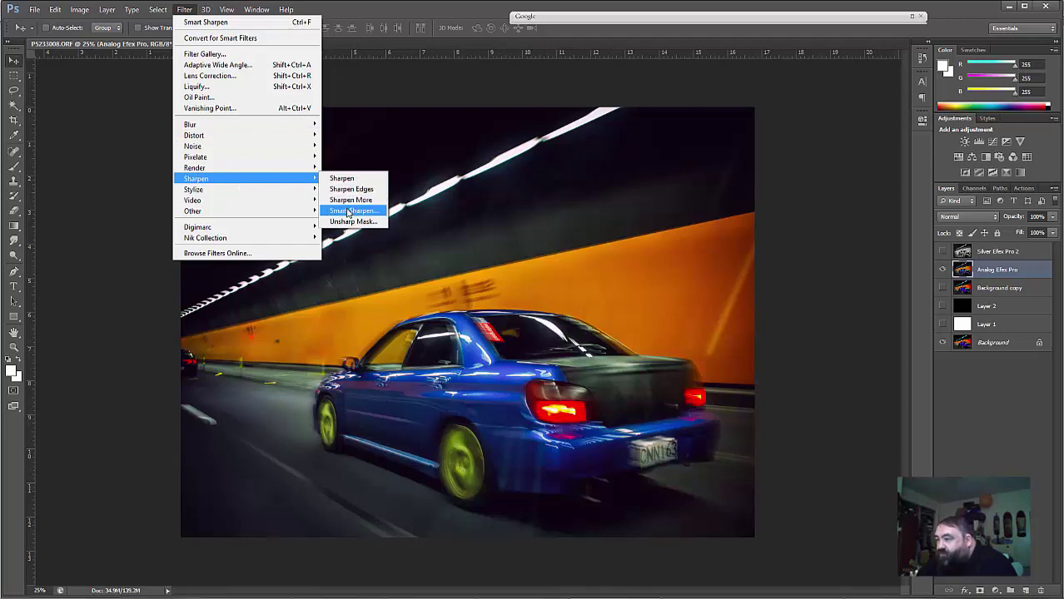
pyautogui.click(347, 212)
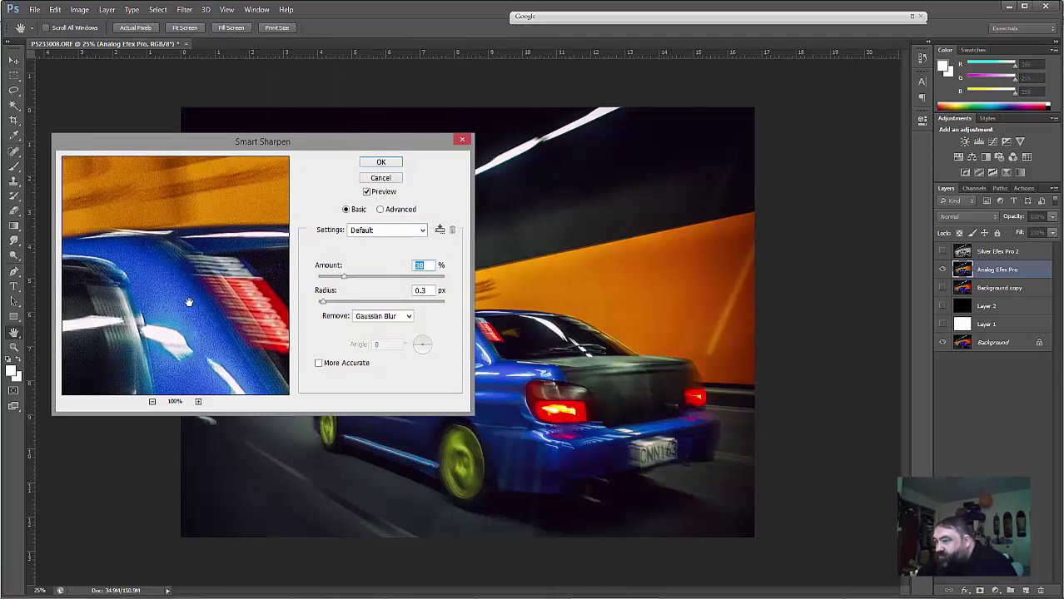
pyautogui.moveTo(189, 302); pyautogui.dragTo(268, 250)
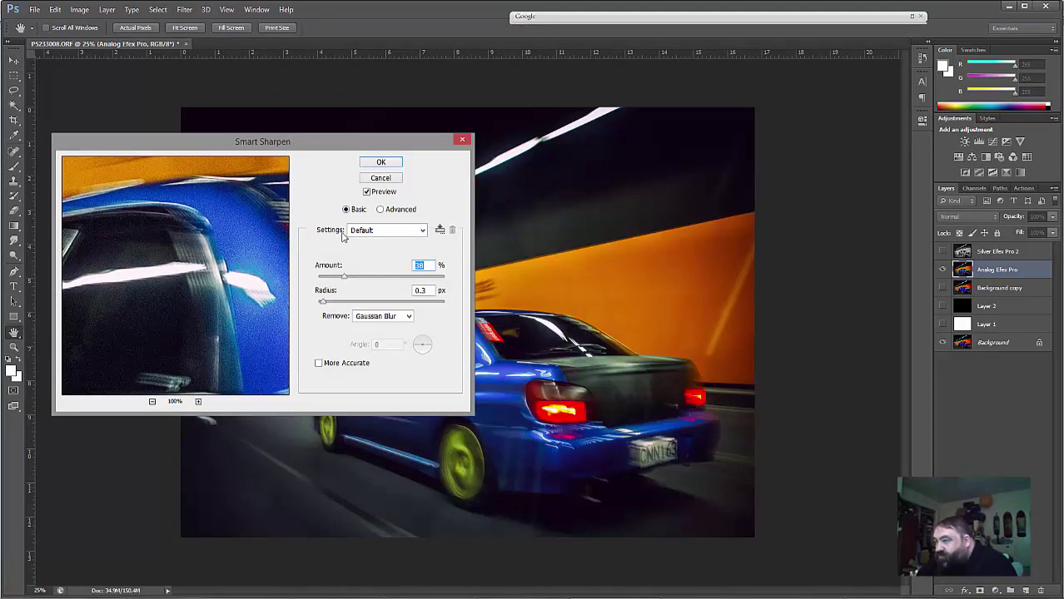
pyautogui.click(380, 162)
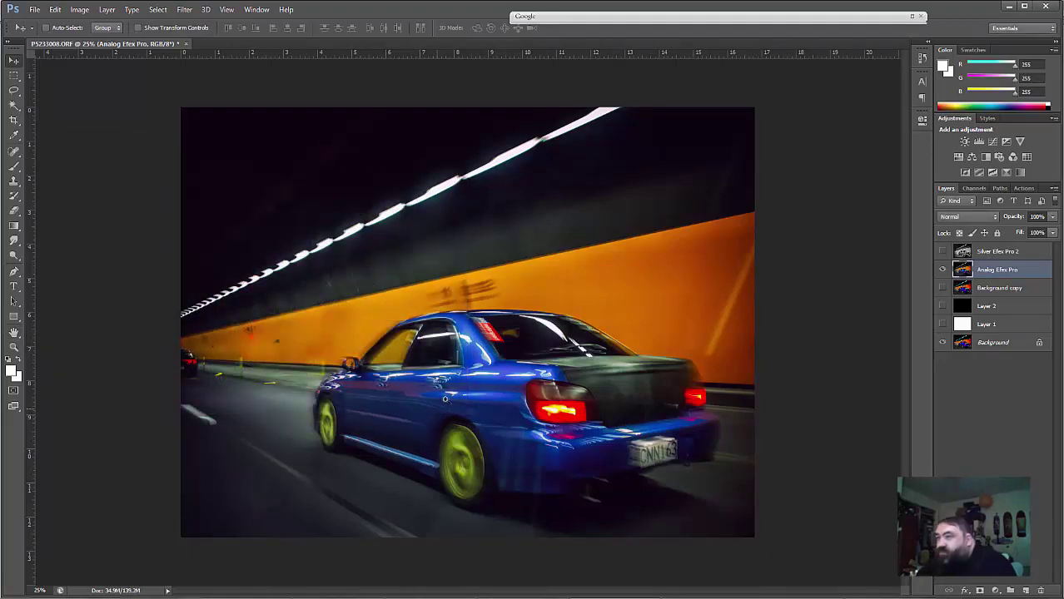
# Step: Examine the car up close and undo the Smart Sharpen on the Analog Efex Pro layer
pyautogui.scroll(1, 446, 399)
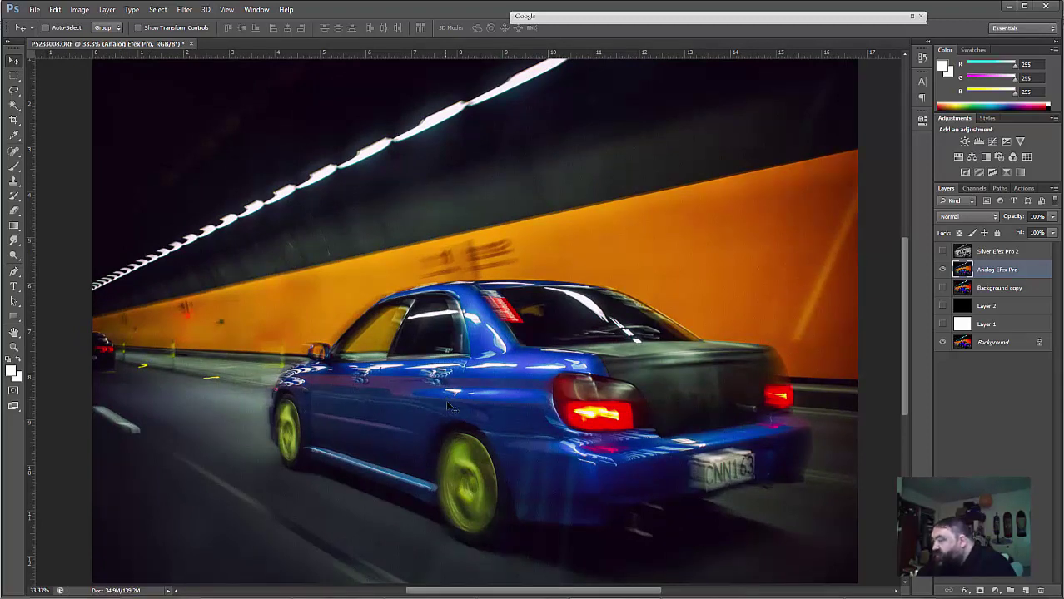
pyautogui.click(54, 9)
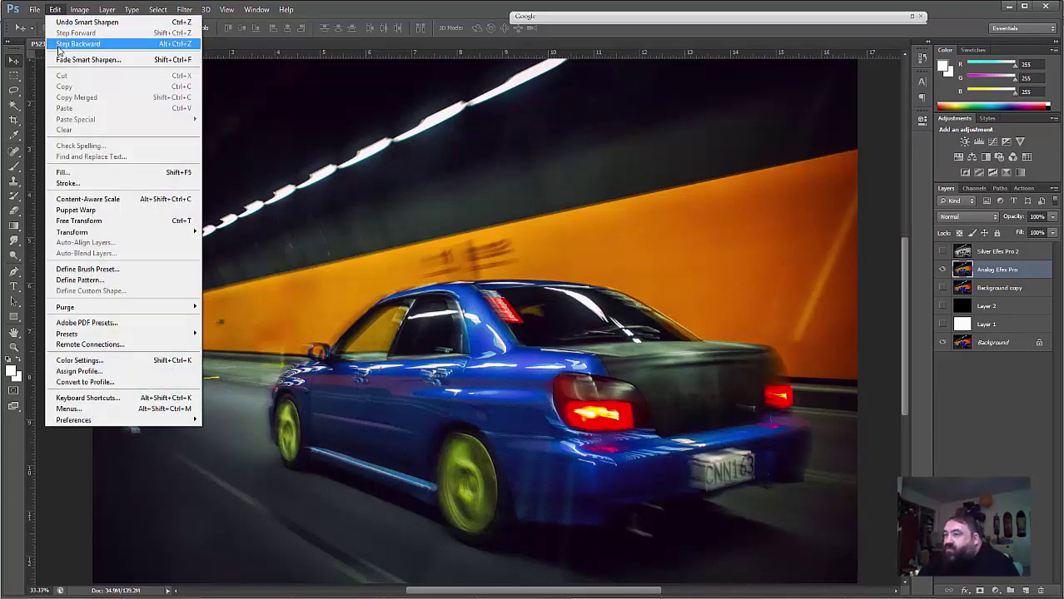
pyautogui.click(130, 22)
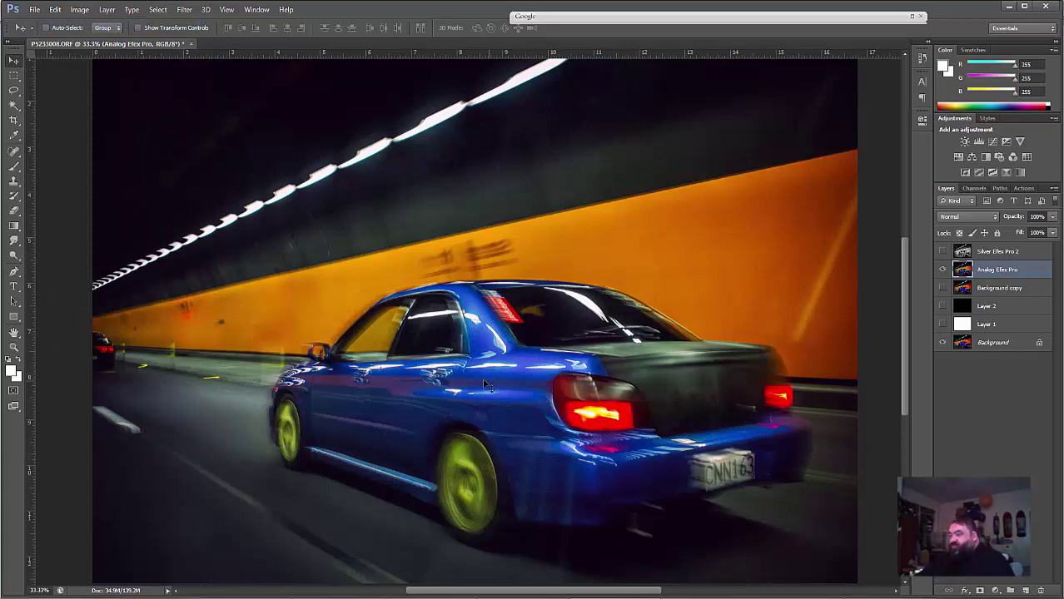
pyautogui.scroll(-1, 474, 380)
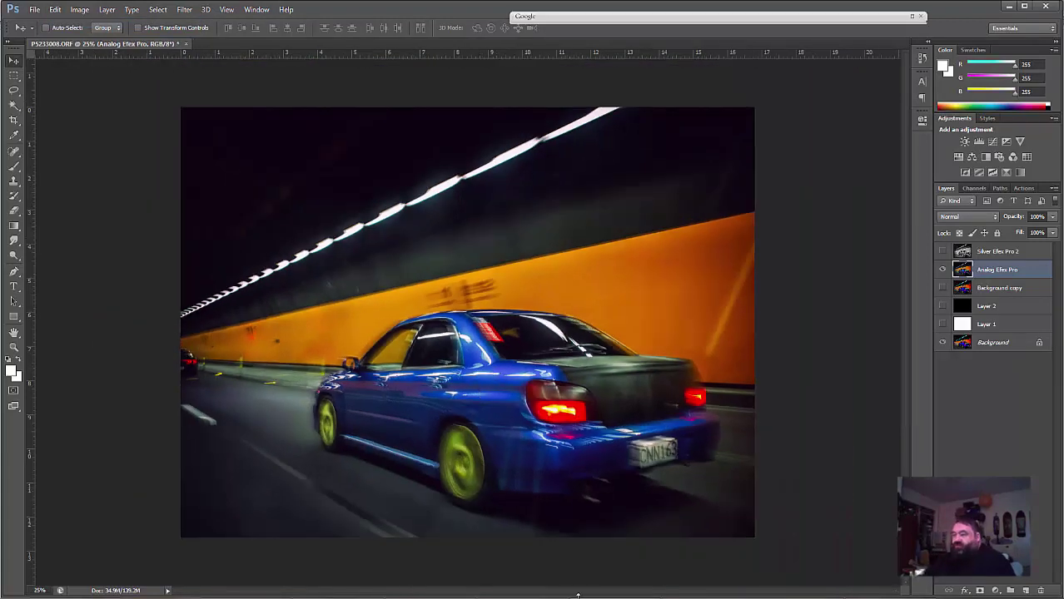